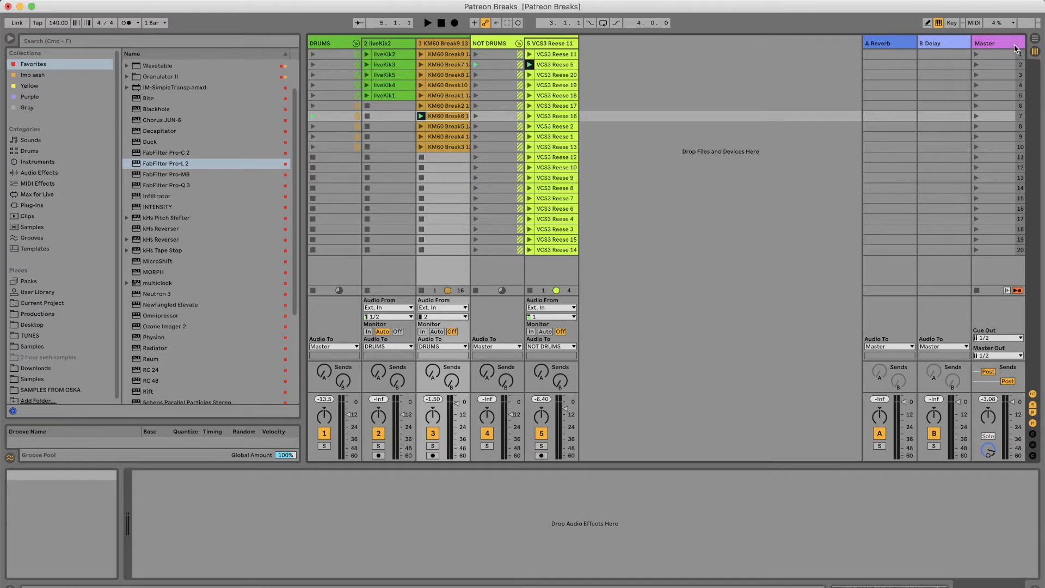
Select the KM60 Break and liveKik tracks in turn, and switch to the Arrangement view
click(446, 41)
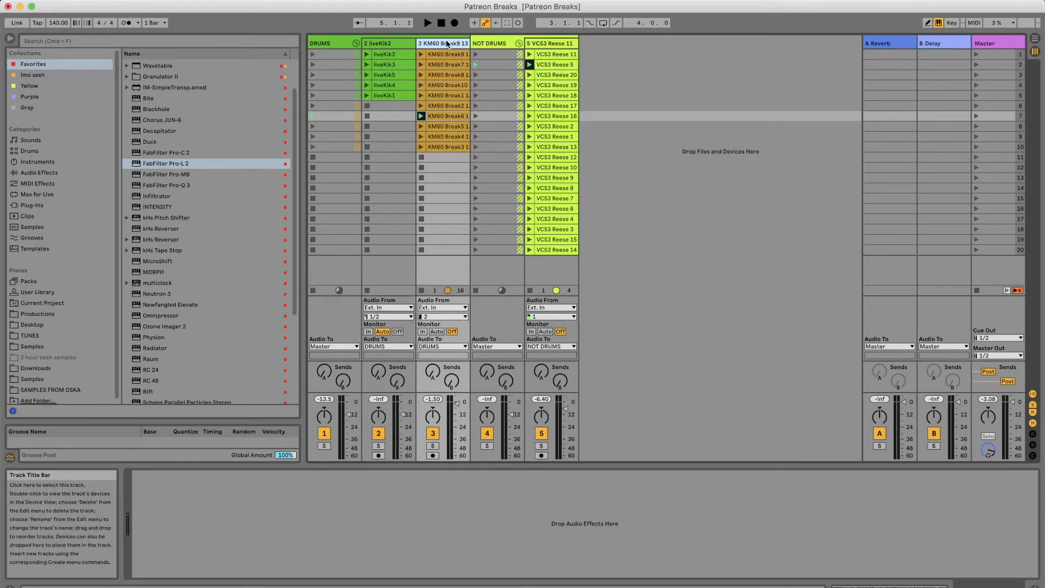
click(384, 43)
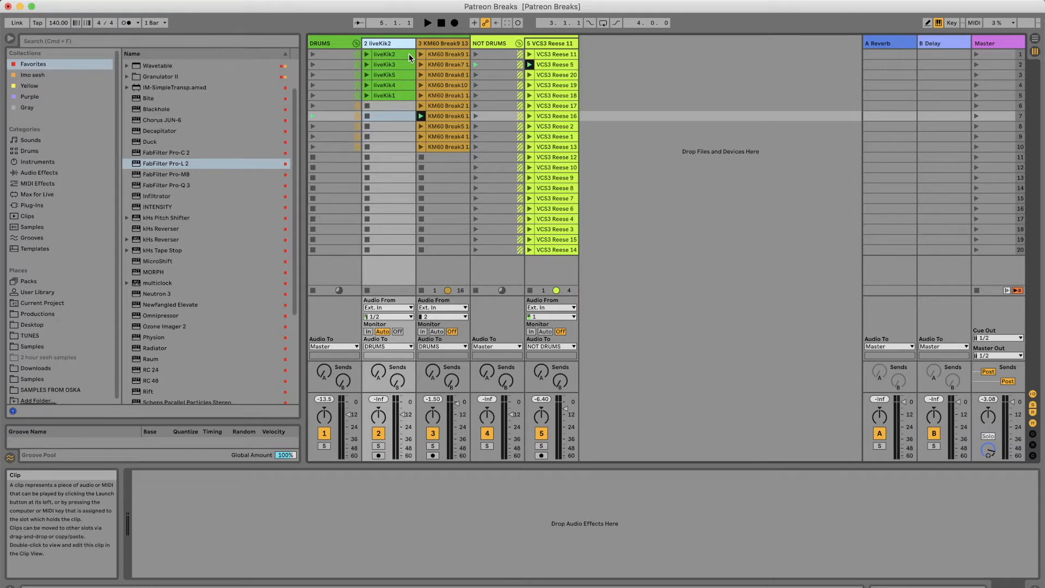
click(1036, 39)
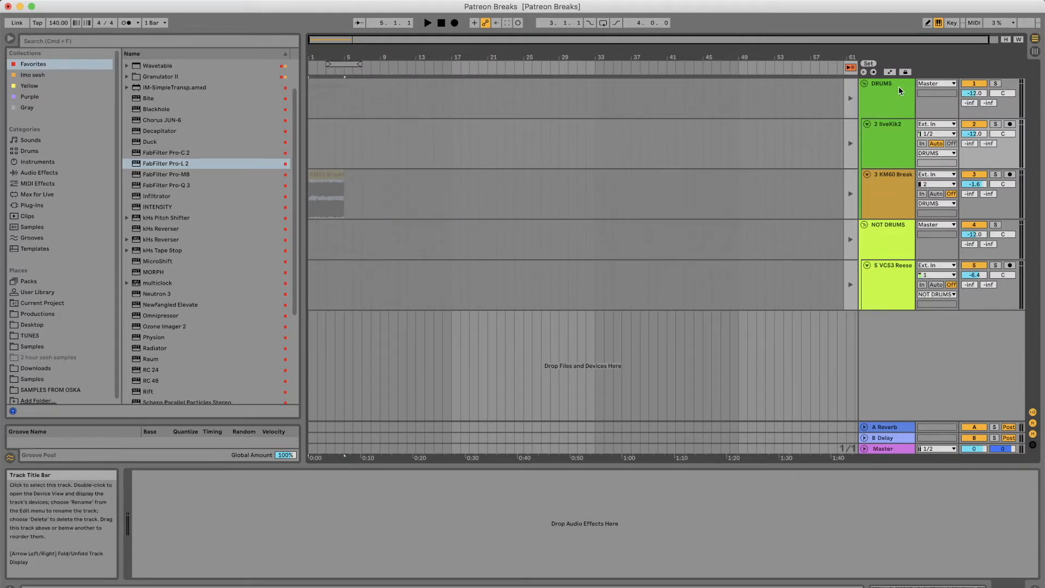
Show the NOT DRUMS group's devices and look through the sub and mid chains of its Lin Phase Sidechain rack
click(895, 100)
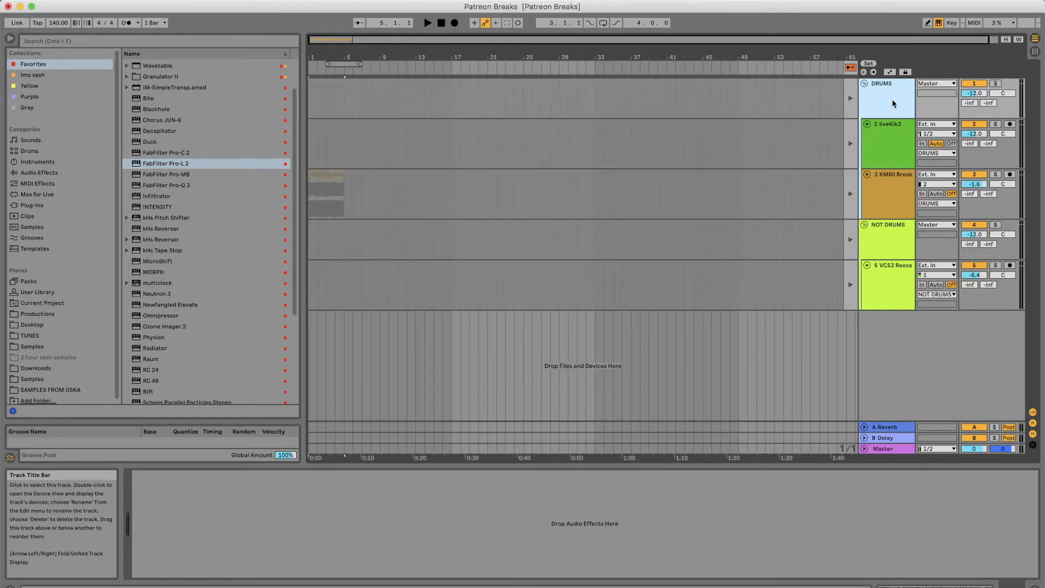
click(884, 243)
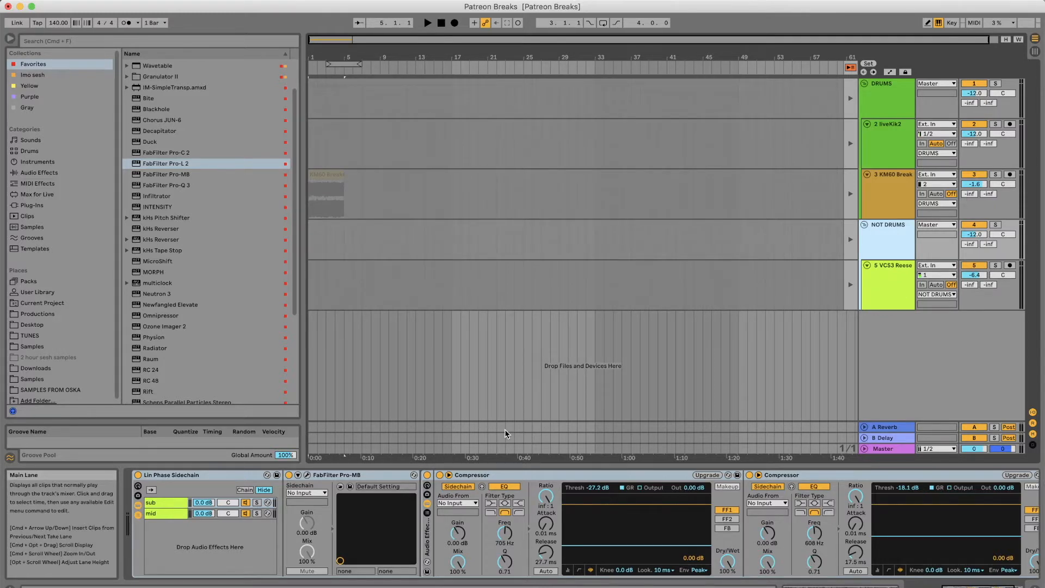
click(174, 505)
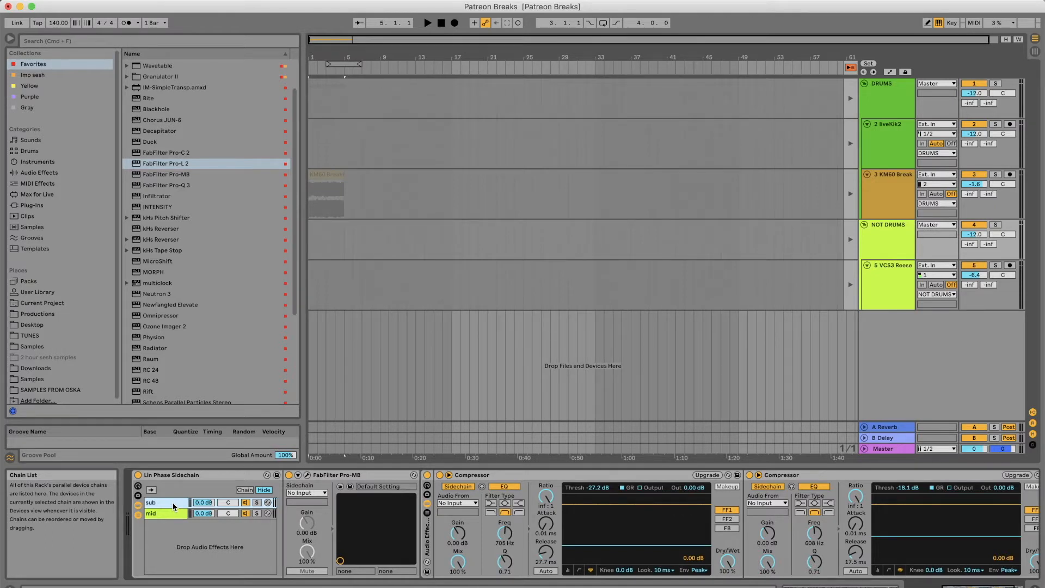
key(Down)
key(Up)
key(Down)
key(Down)
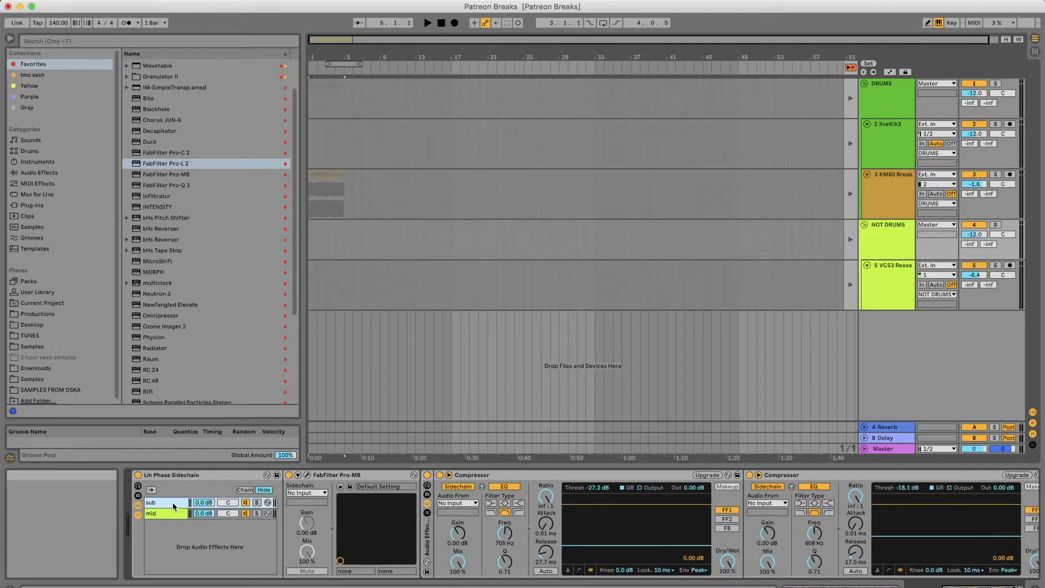
Examine the FabFilter Pro-MB crossover settings of the sub chain and the mid chain, and close both plugin windows
click(308, 476)
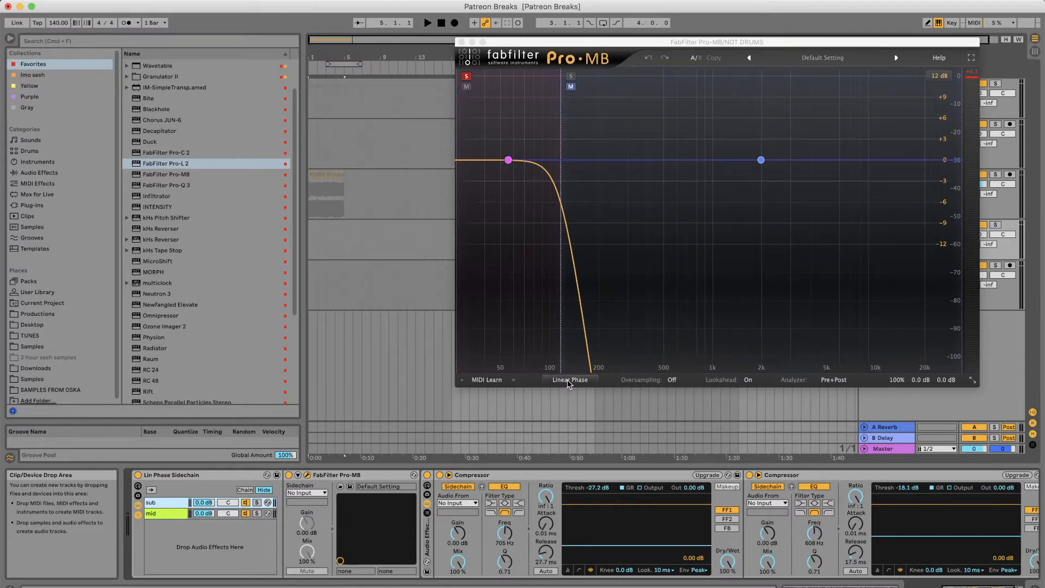
mouse_move(568, 382)
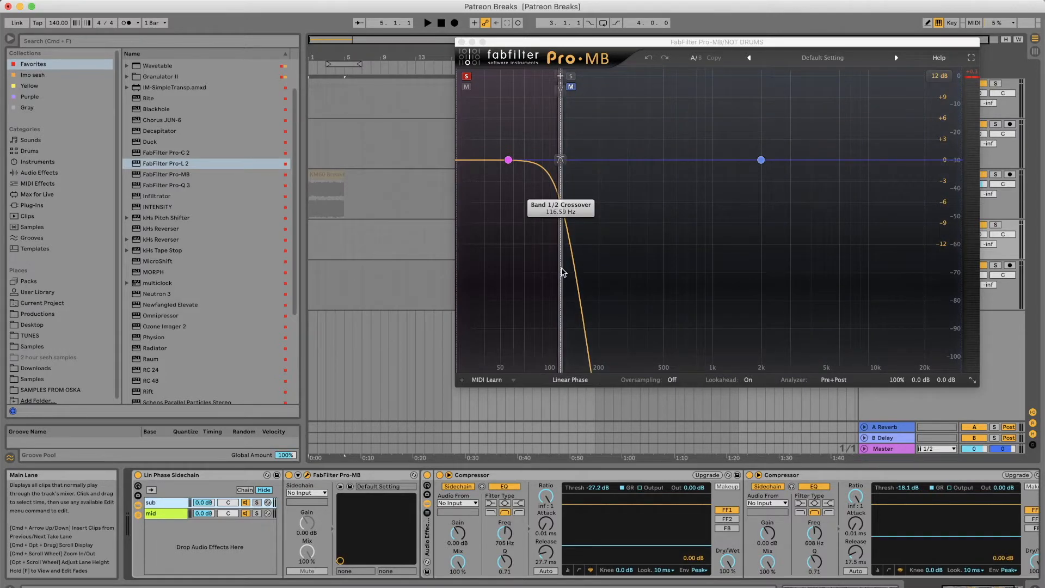
click(166, 503)
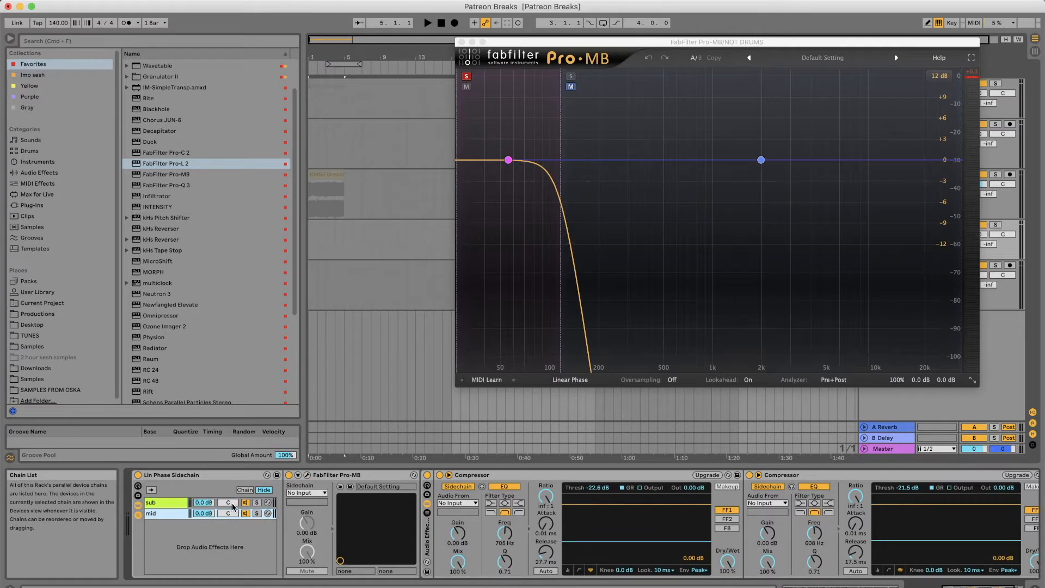
click(308, 476)
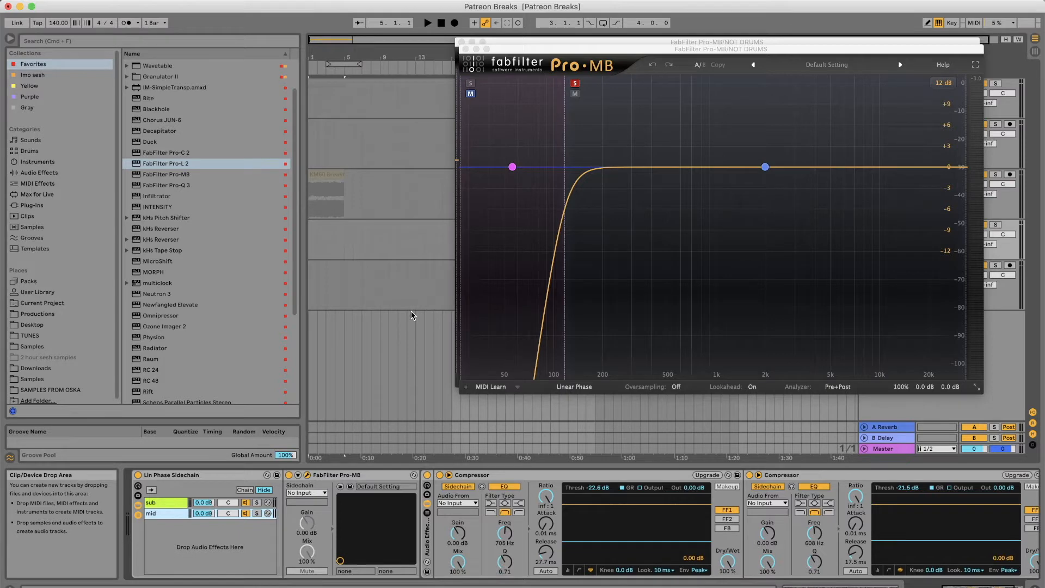
click(466, 49)
click(462, 42)
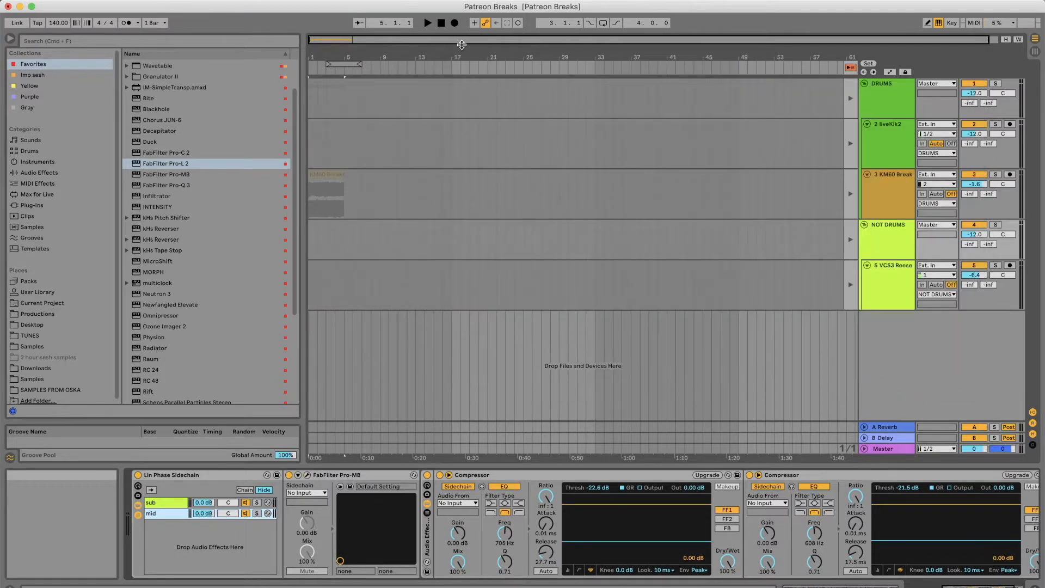
Examine the two sidechain compressors after the Pro-MB in the rack's sub and mid chains
click(502, 476)
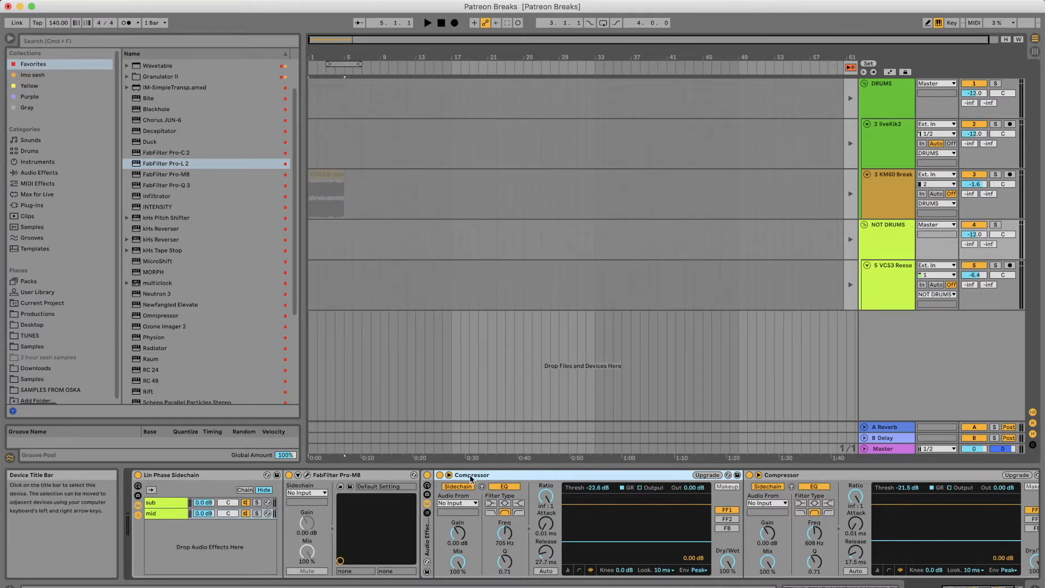
click(777, 476)
click(608, 478)
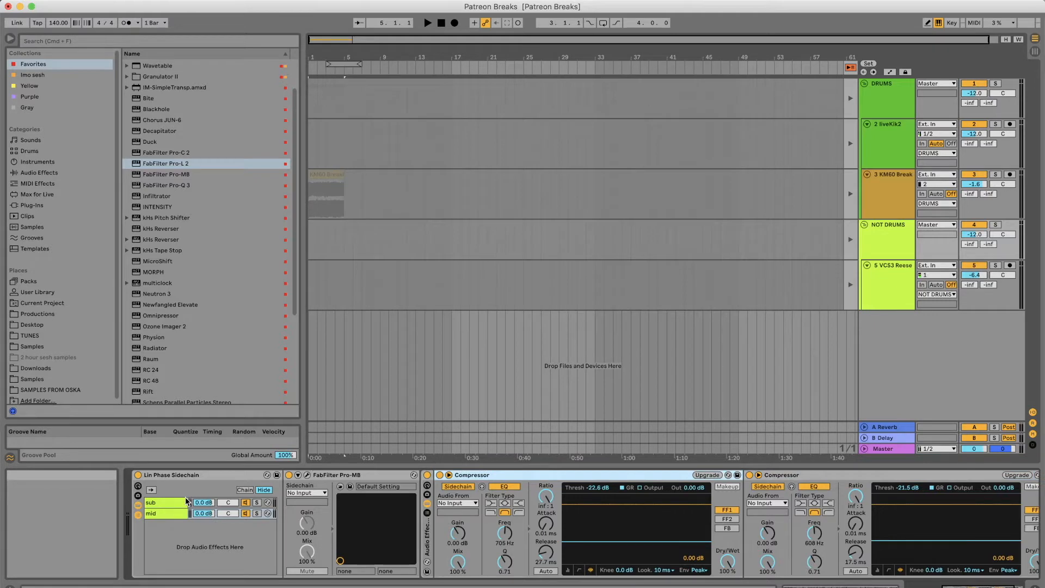
click(160, 504)
click(176, 515)
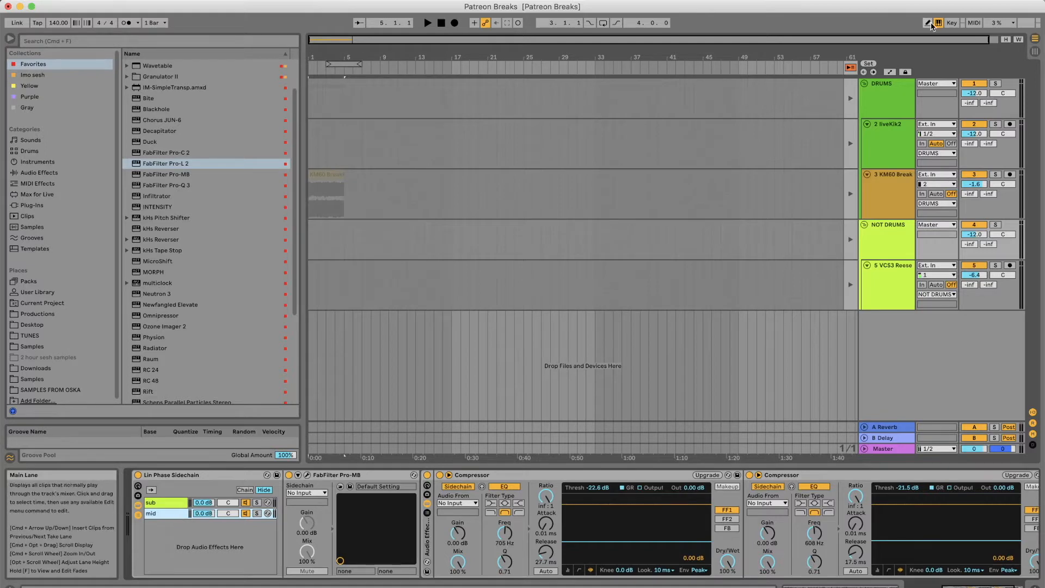
Return to the Session view, solo the KM60 Break track and audition its KM60 Break6 clip
click(1035, 51)
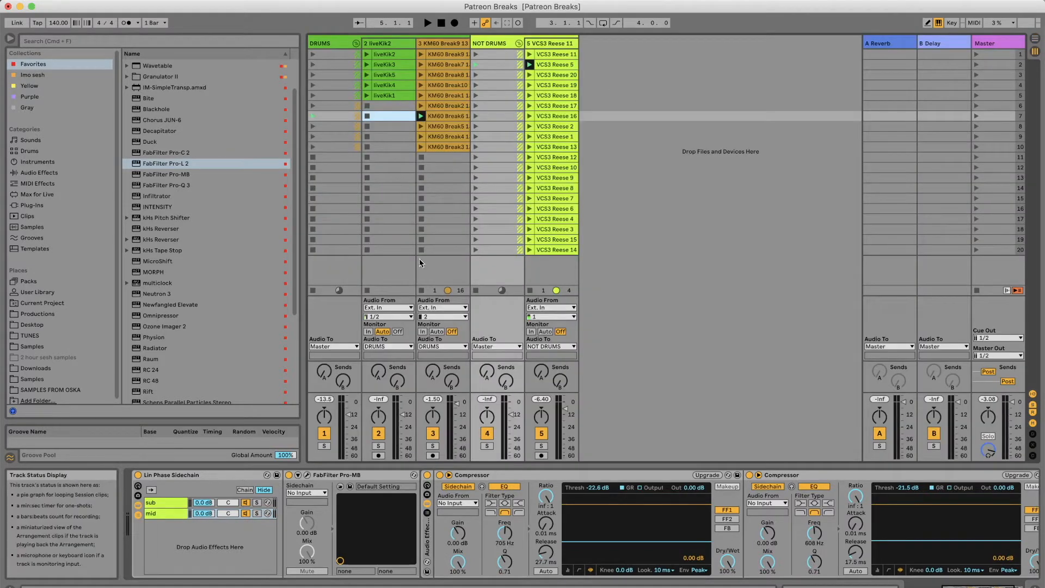
click(429, 446)
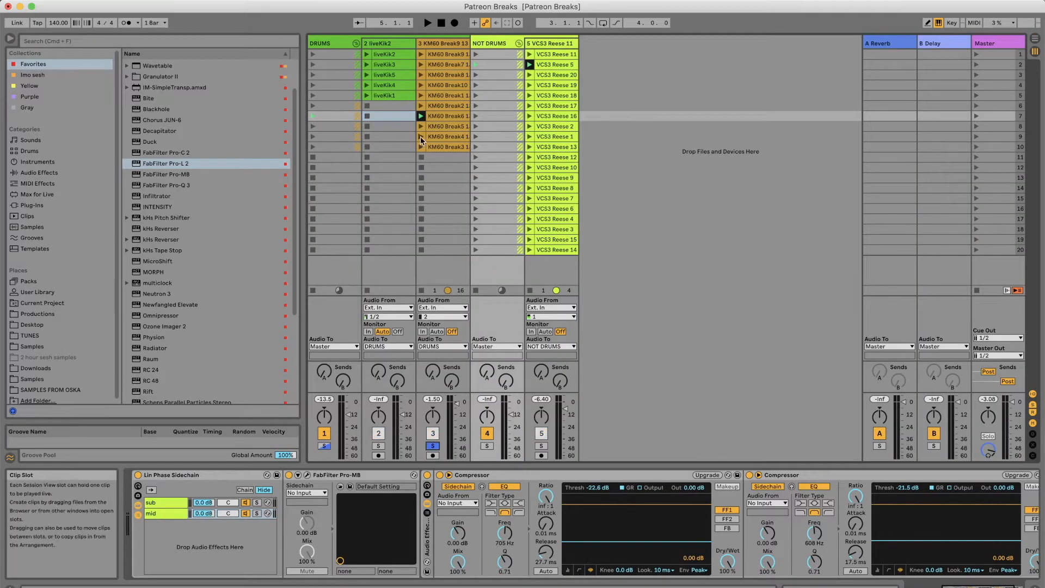
click(423, 117)
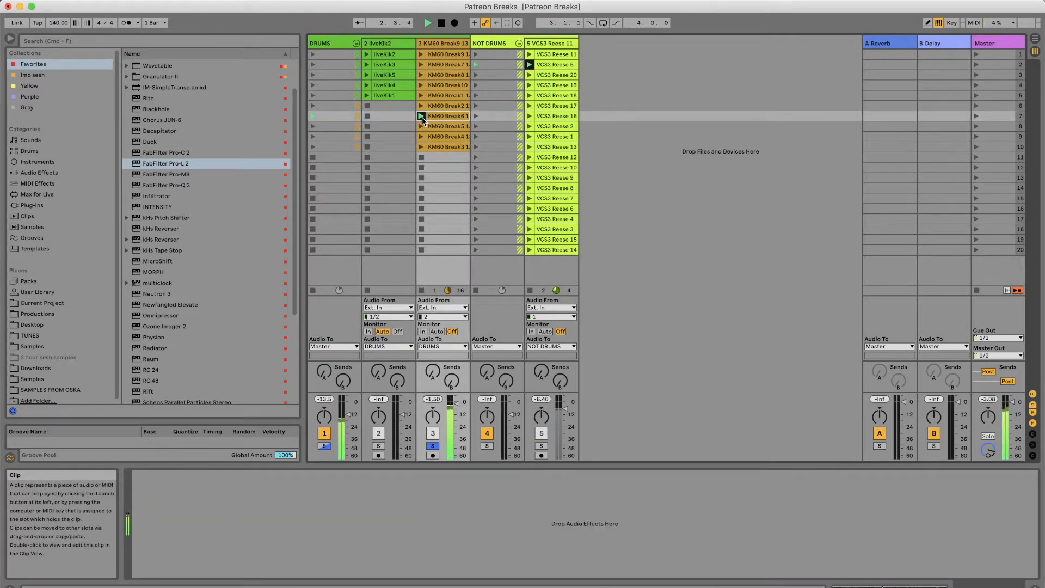
key(space)
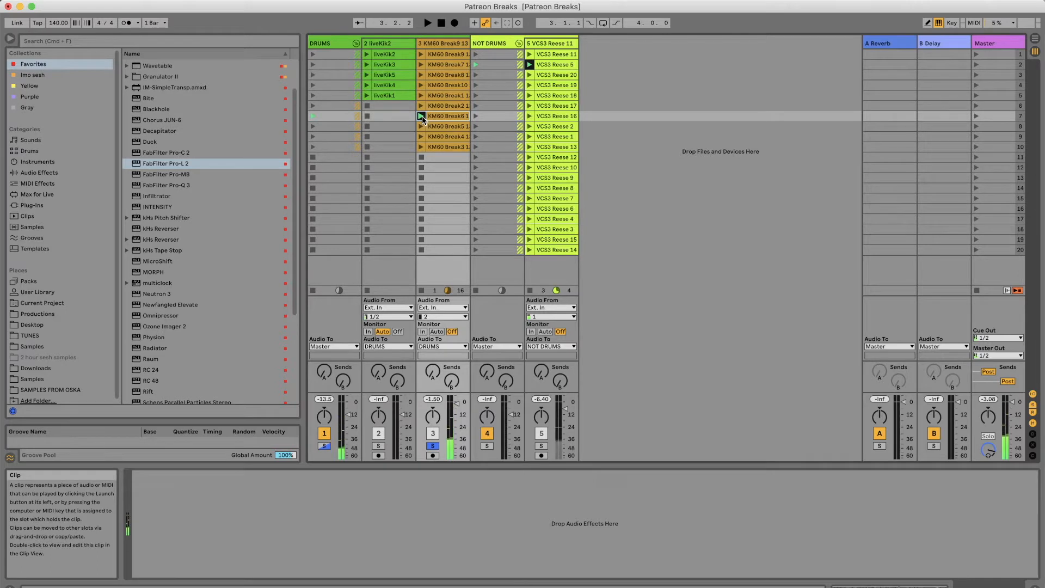
Audition the KM60 Break2 and Break1 clips, and place Break1 in the arrangement at bar 7 of the KM60 Break track
click(421, 106)
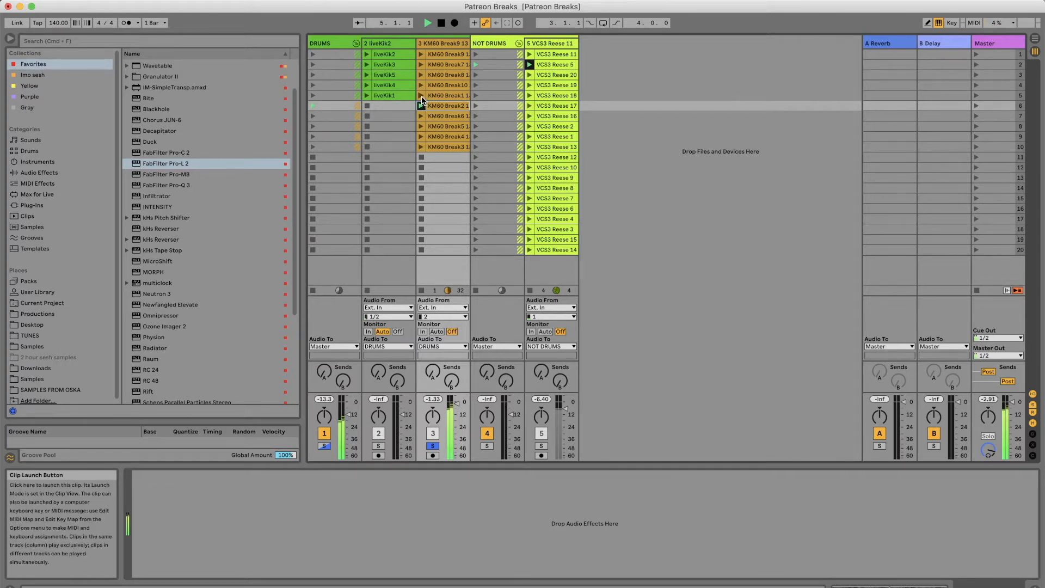
click(422, 96)
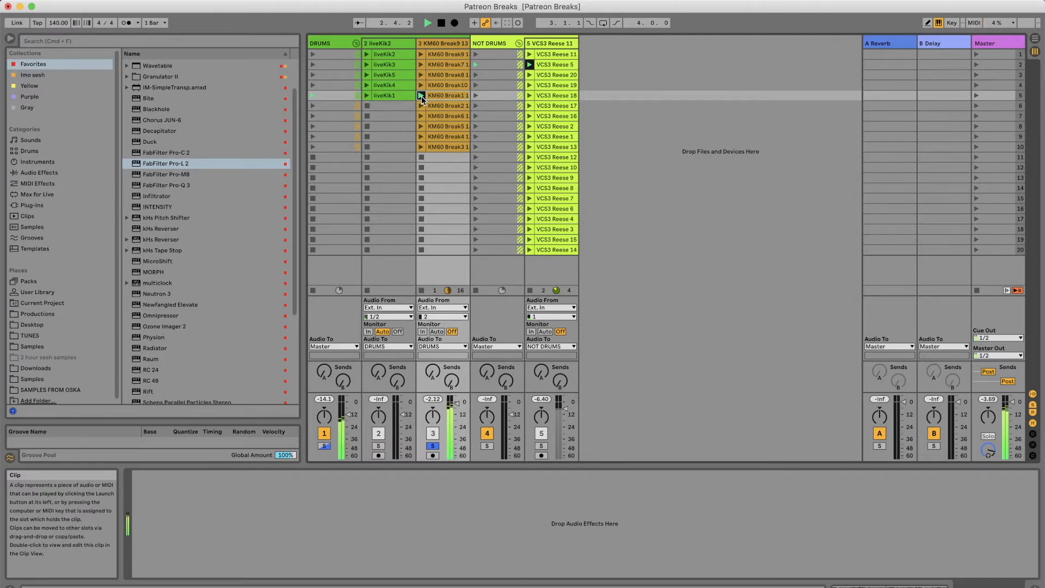
key(space)
drag(1043, 45, 365, 202)
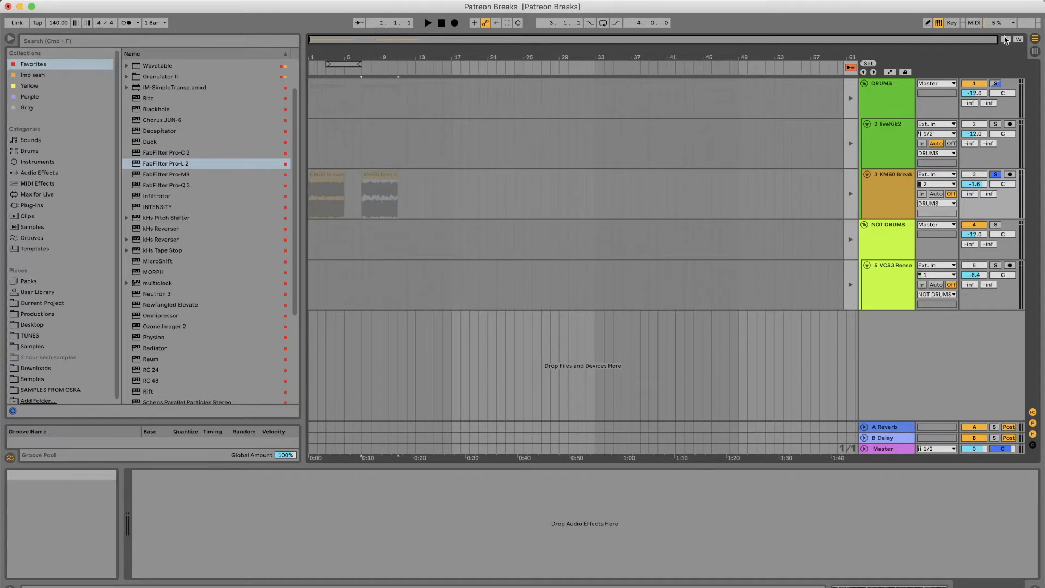
Audition the KM60 Break2 clip again and place it in the arrangement at bar 14 of the KM60 Break track
click(1034, 51)
click(421, 106)
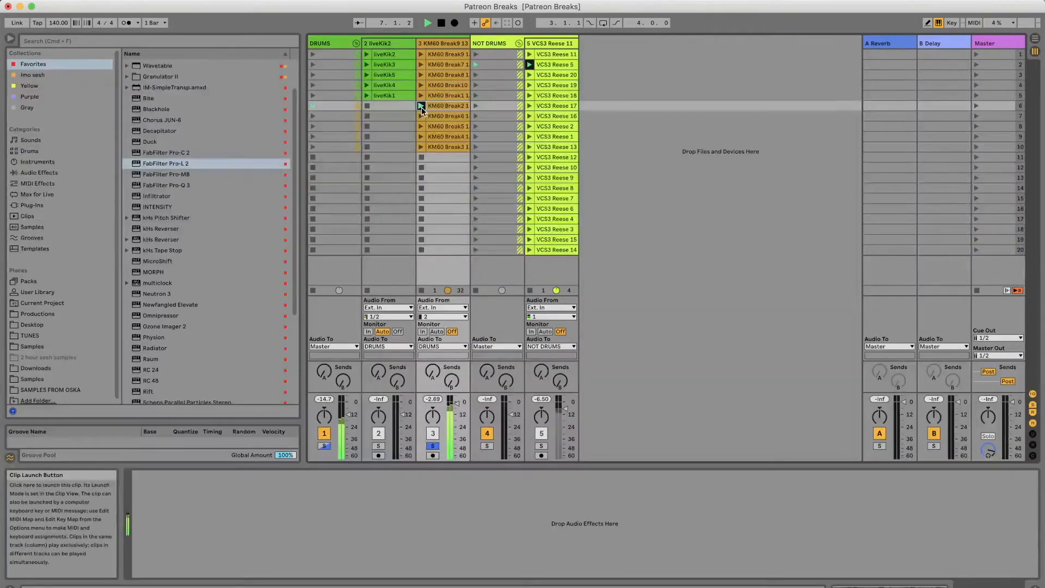
key(space)
click(1035, 40)
drag(1037, 44, 557, 158)
drag(427, 209, 426, 207)
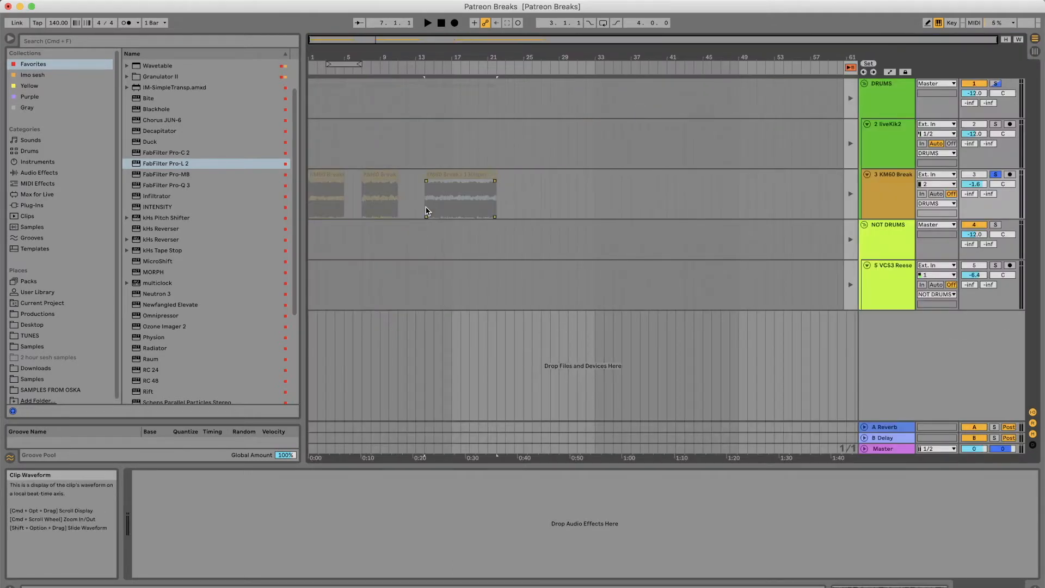
Switch the KM60 Break track back to arrangement playback and set a fixed grid of 1/4
click(843, 191)
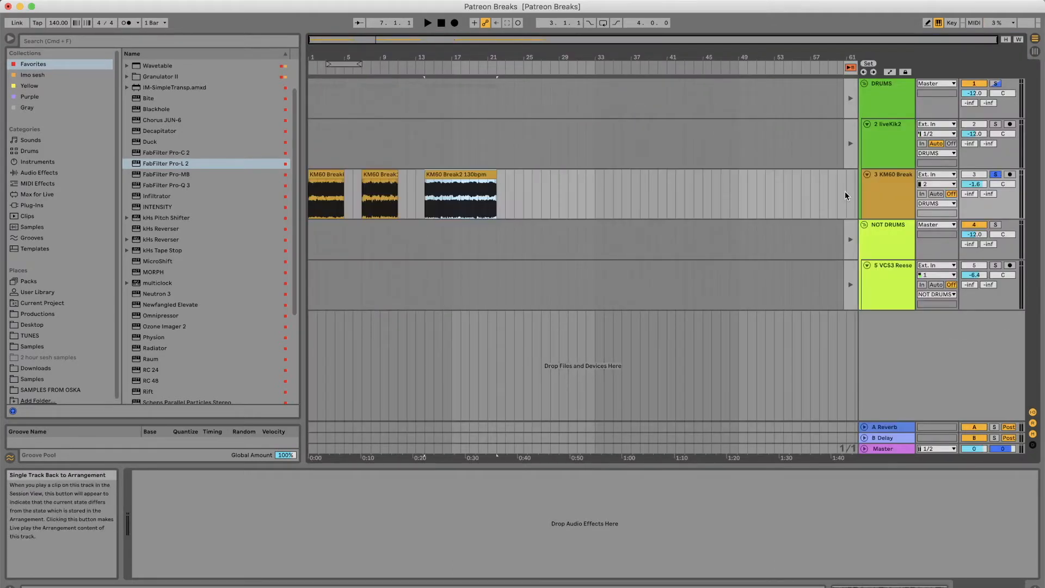
drag(340, 57, 482, 233)
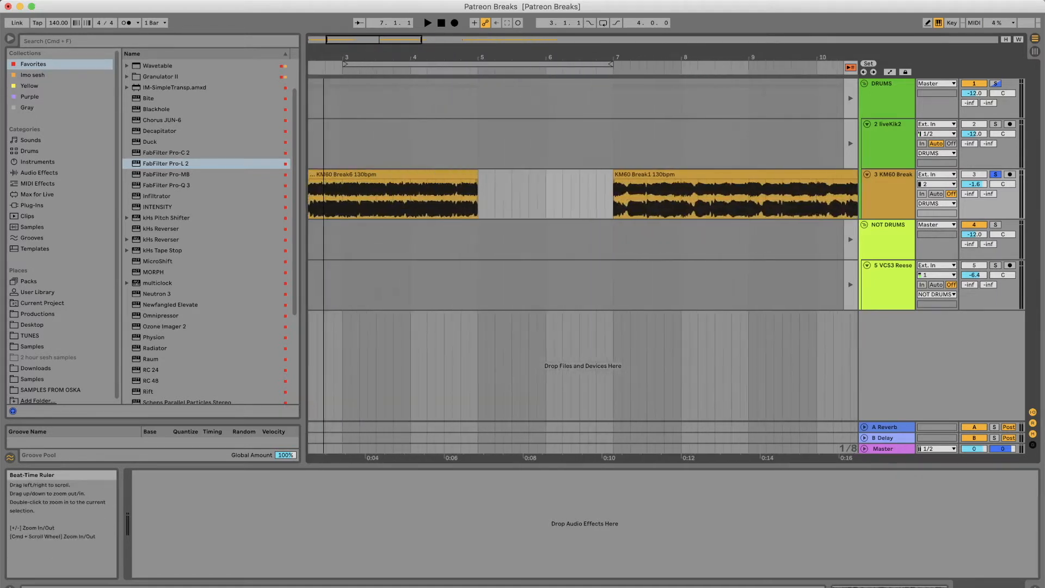
right_click(396, 200)
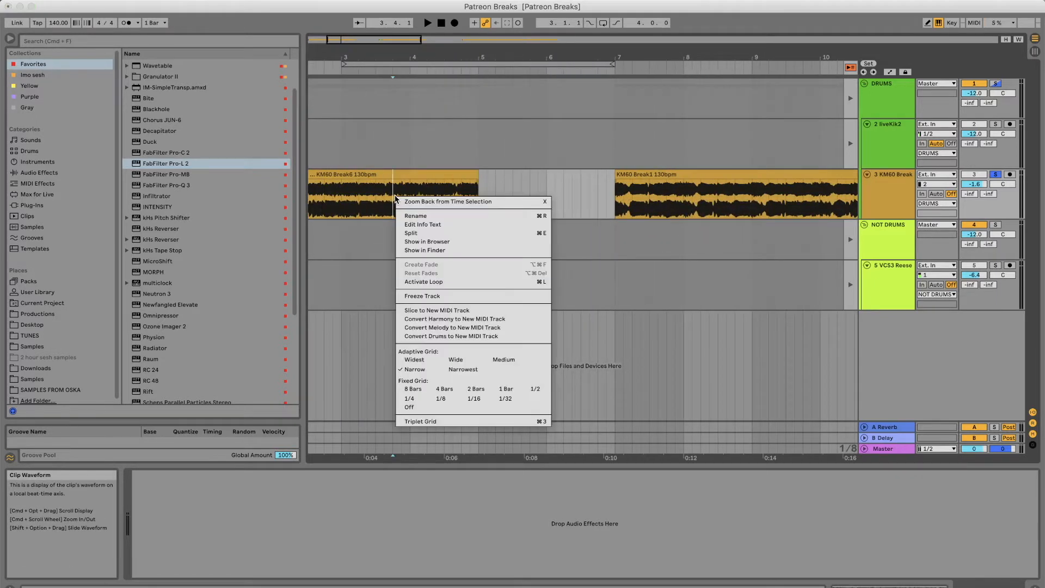
click(505, 388)
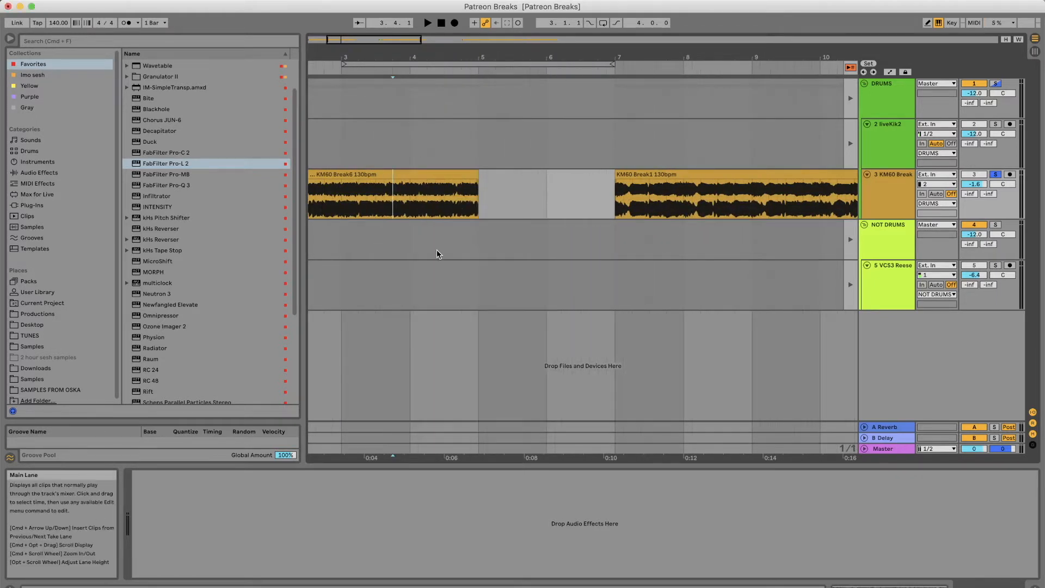
right_click(433, 211)
click(450, 412)
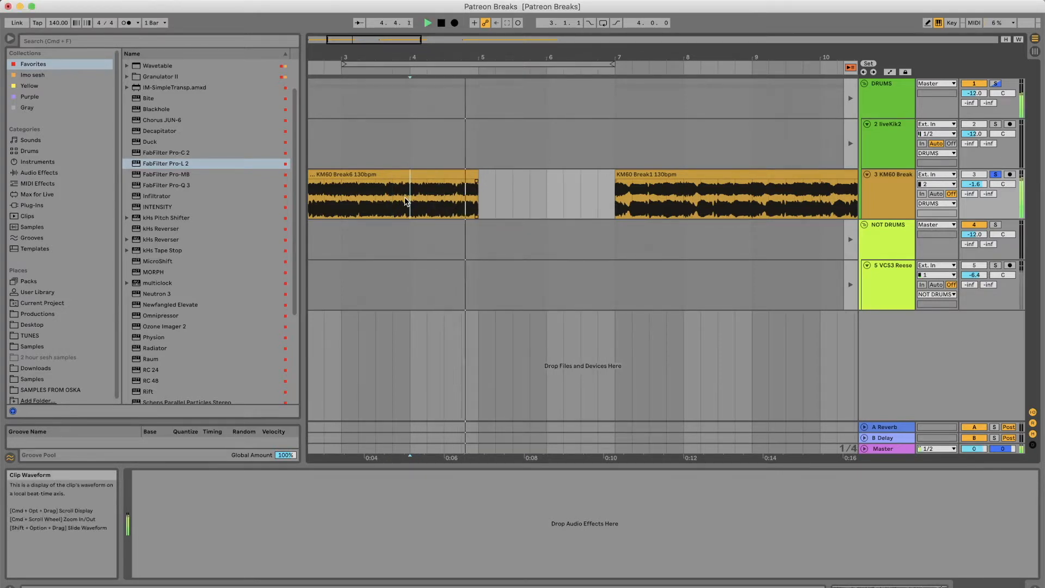
Listen to the KM60 Break6 clip from bar 3 and delete the part of it before bar 3
key(space)
click(340, 211)
key(space)
key(space)
mouse_move(338, 56)
mouse_down()
mouse_move(339, 22)
mouse_move(332, 55)
mouse_up()
click(323, 173)
key(Delete)
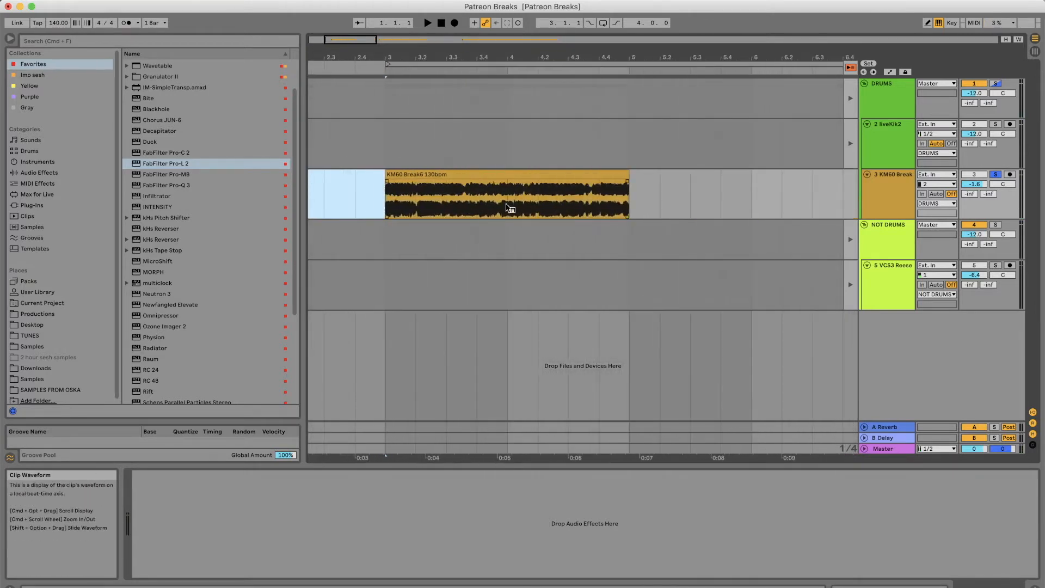
Set the fixed grid to 1 Bar and delete the KM60 Break6 audio from bar 4 to bar 5
right_click(526, 203)
click(487, 194)
right_click(487, 194)
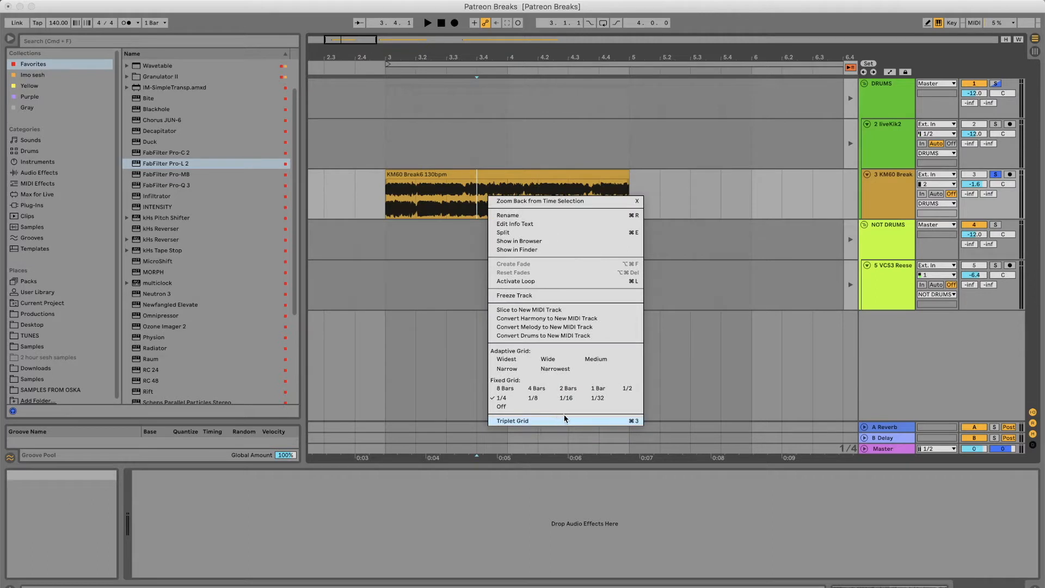
click(599, 388)
drag(508, 198, 681, 198)
key(Delete)
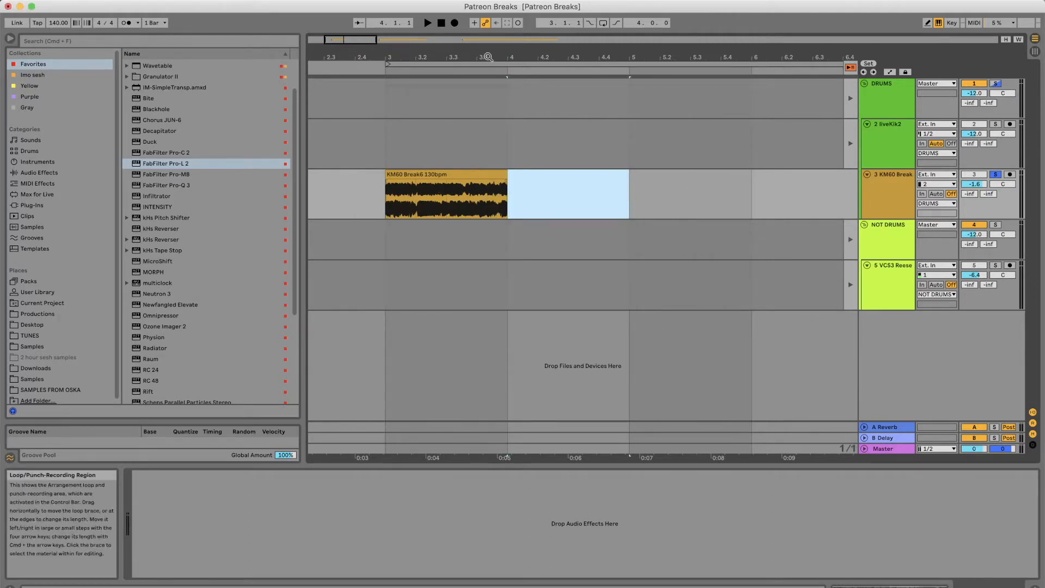
Move the one-bar KM60 Break6 clip to bar 1 of the arrangement and loop that bar
drag(483, 58, 354, 58)
click(351, 174)
drag(296, 175, 321, 177)
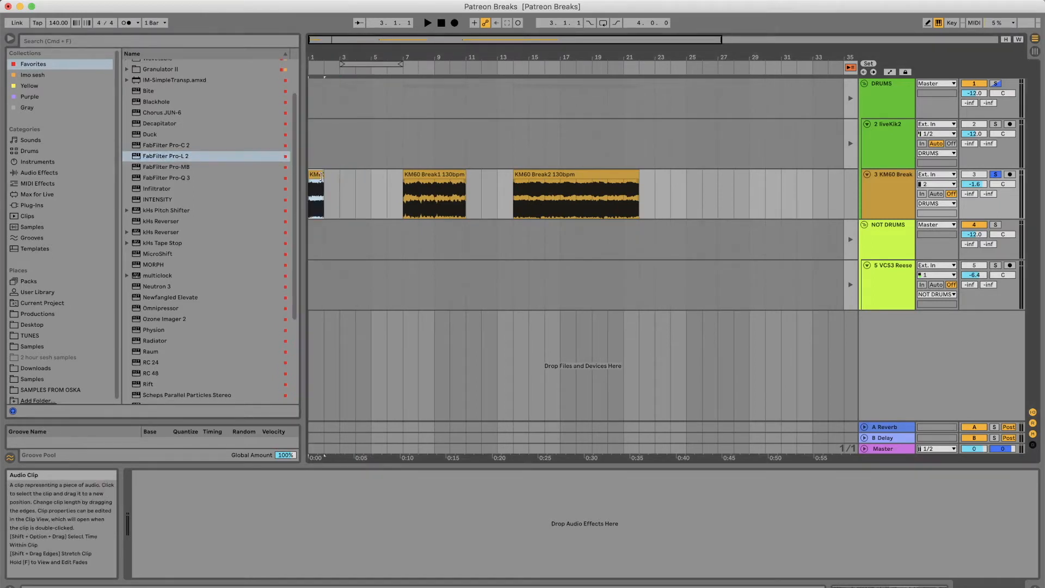
key(super+l)
Duplicate the KM60 Break track with all its clips
click(891, 199)
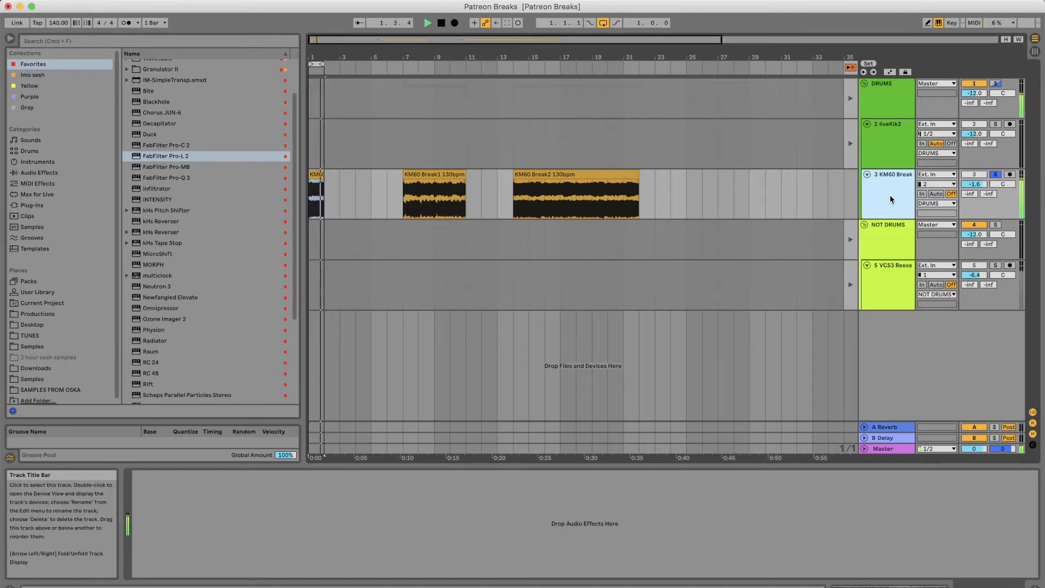
key(super+d)
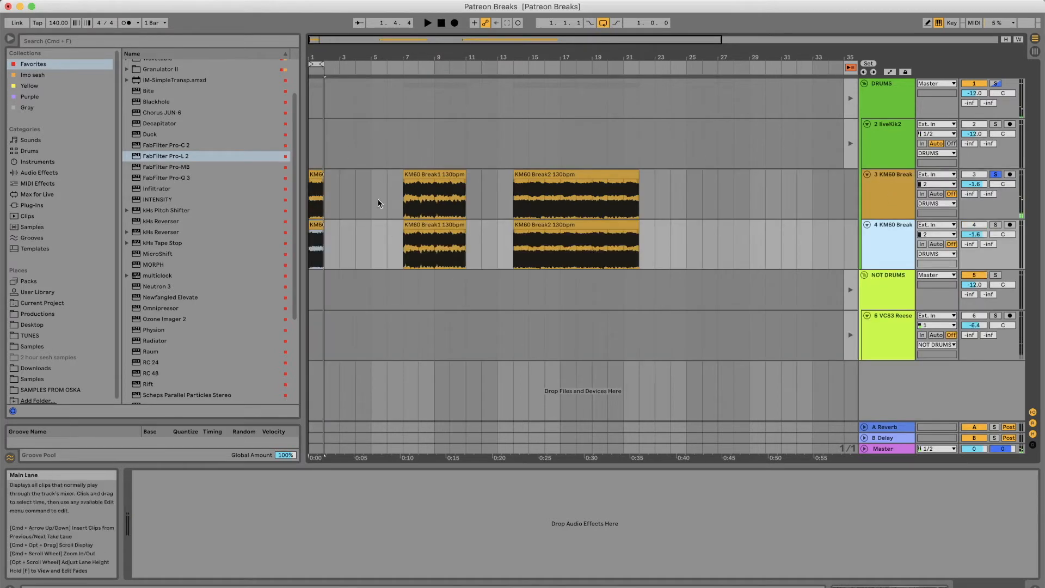
Delete the one-bar clip at bar 1 on track 4 and the KM60 Break1 and Break2 clips on track 3
drag(356, 233, 245, 232)
key(Delete)
drag(371, 211, 766, 173)
key(Delete)
Add FabFilter Pro-Q 3 to track 3 and create a low cut at 1484.4 Hz while listening to the bar 1 loop
click(904, 191)
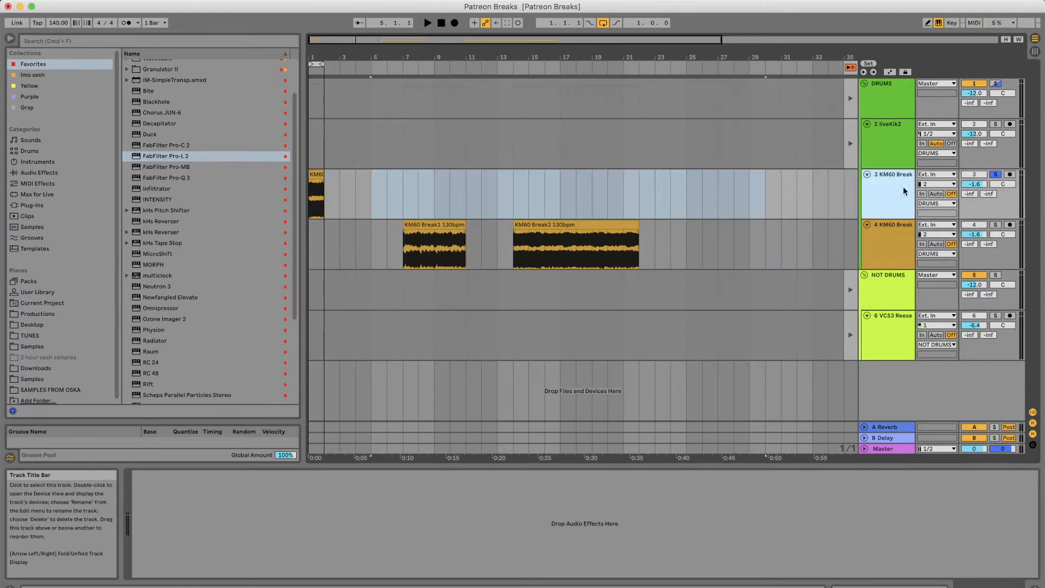
double_click(194, 179)
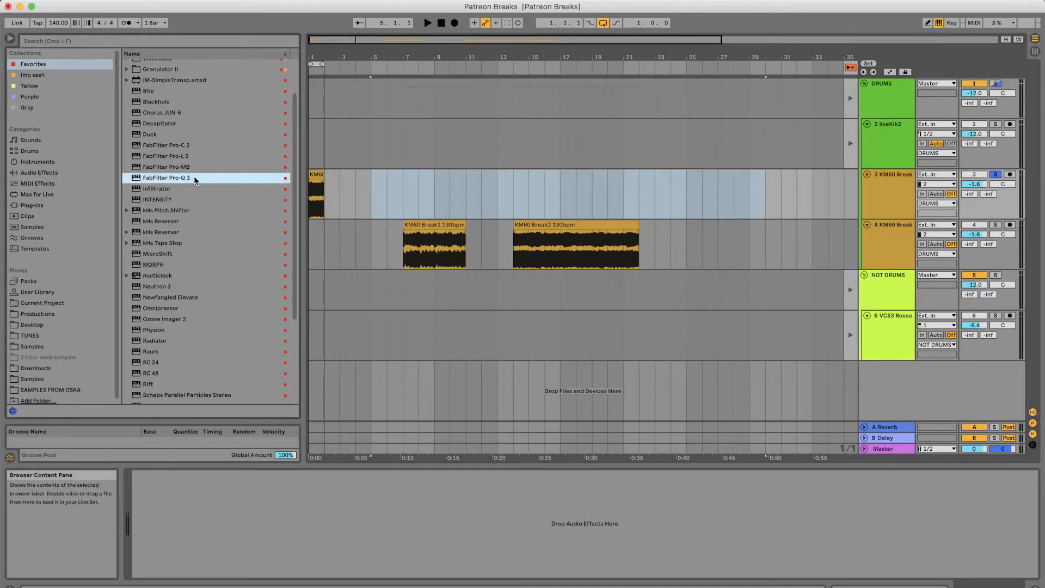
click(469, 200)
drag(528, 359, 531, 290)
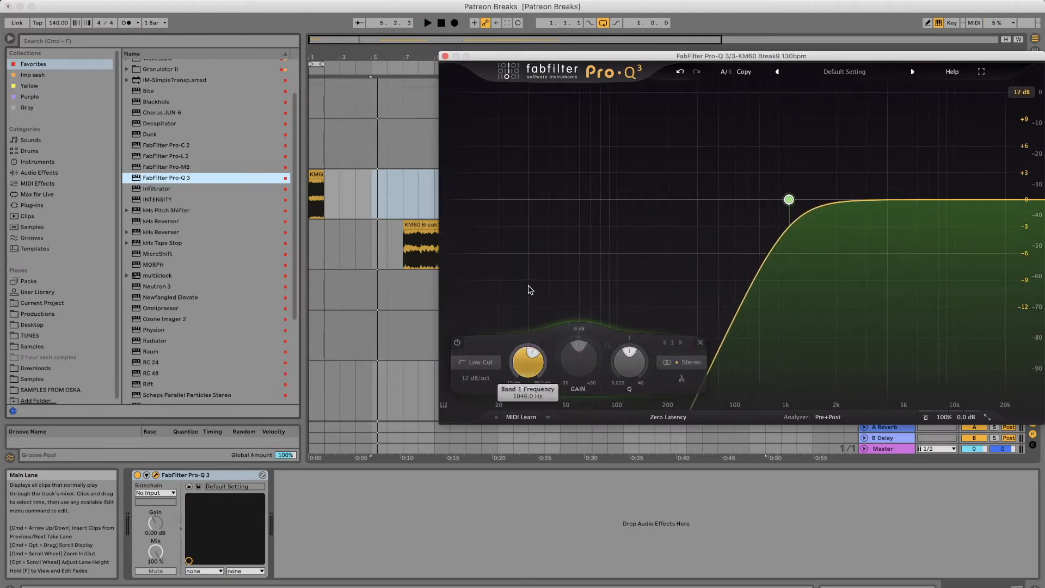
click(316, 175)
key(space)
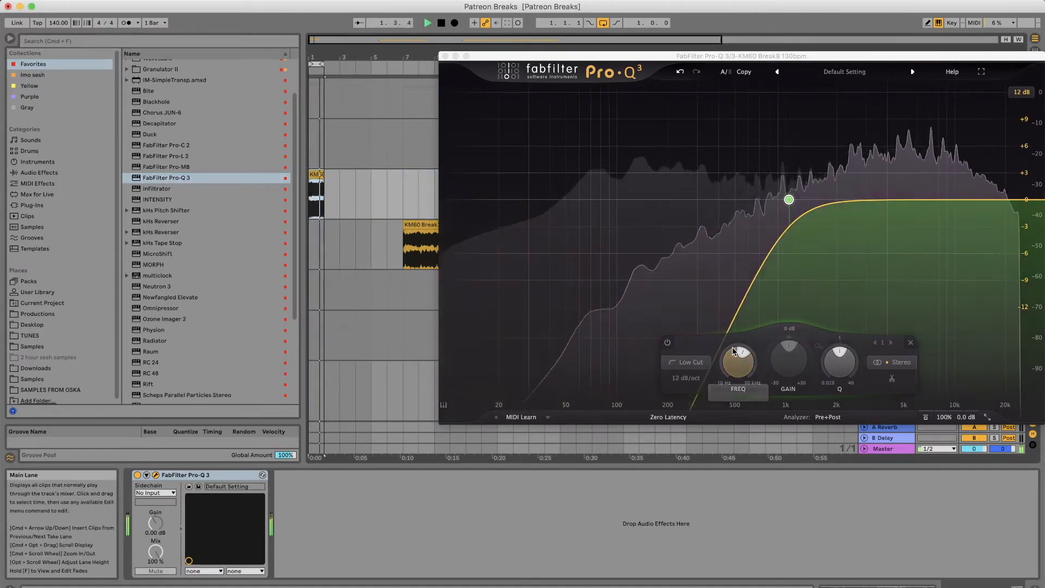
drag(738, 364, 737, 348)
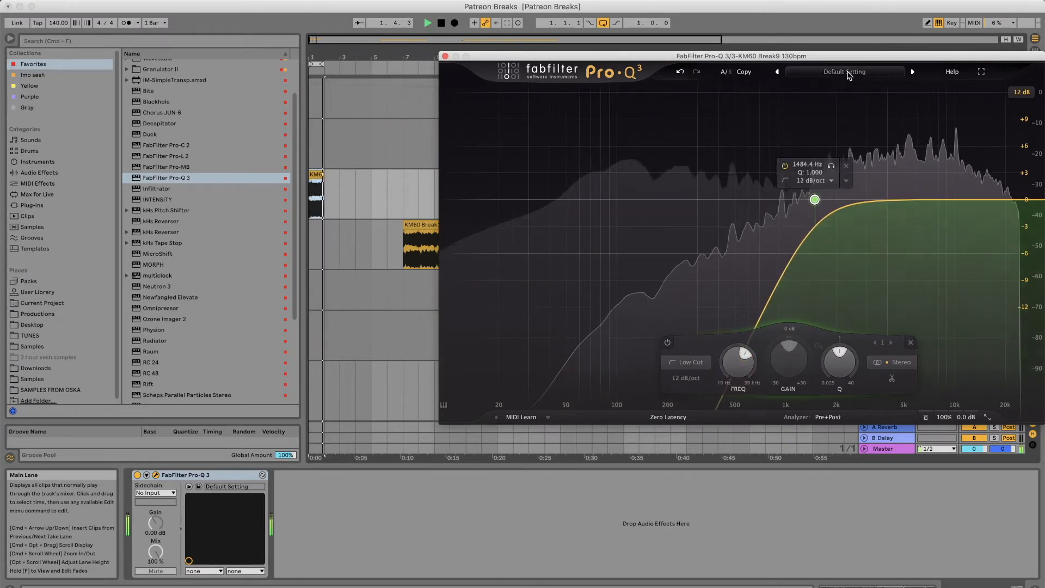
drag(897, 57, 584, 130)
key(space)
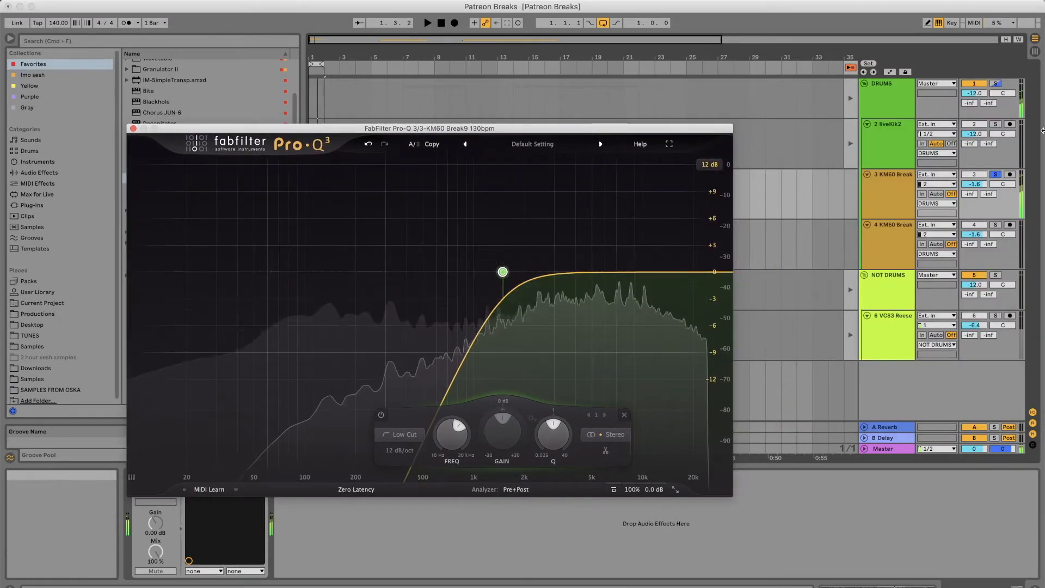
Audition track 3's KM60 Break clips in the session grid, including Break7, Break9 and Break10
click(1035, 51)
drag(674, 130, 234, 207)
click(420, 64)
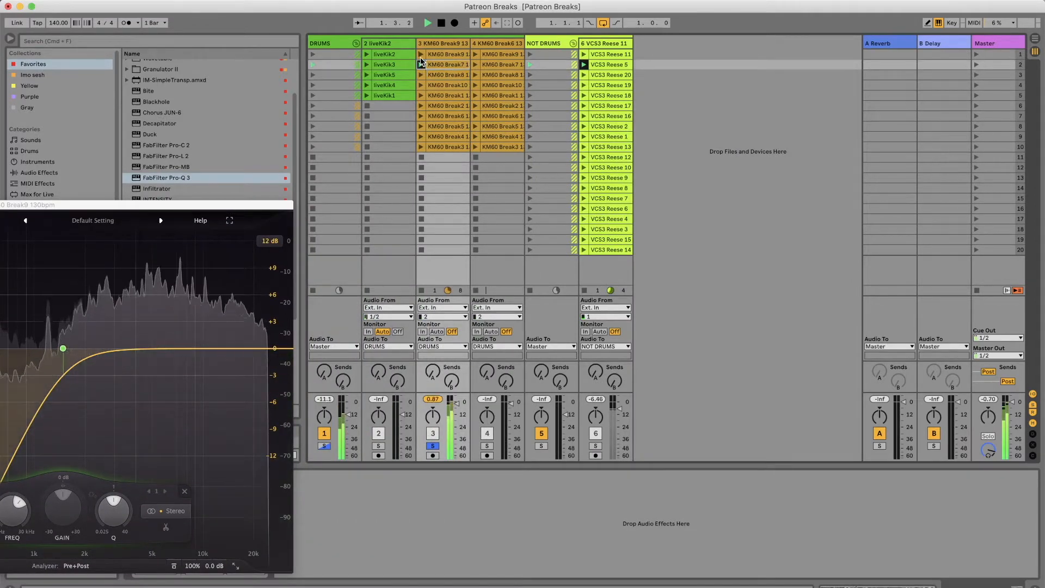
key(space)
click(420, 54)
click(421, 84)
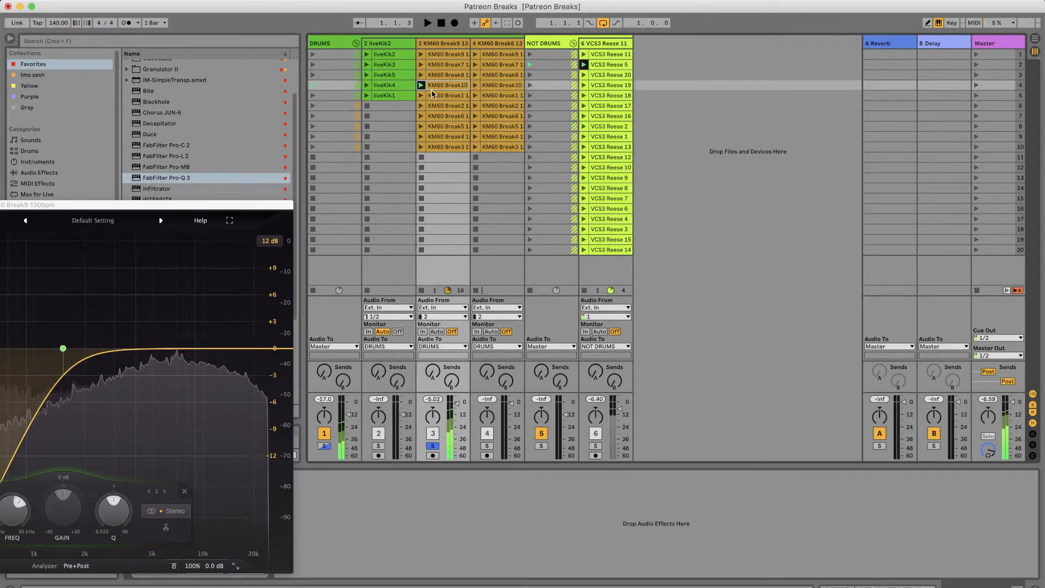
Place the KM60 Break10 clip at bar 1 of track 3 in the arrangement and return the track to arrangement playback
key(Tab)
drag(434, 87, 312, 175)
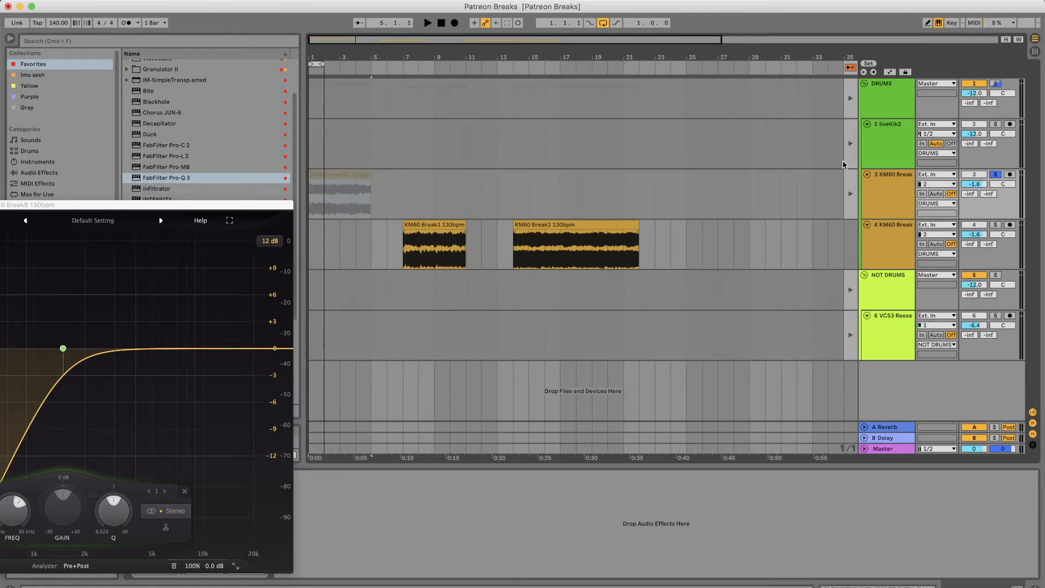
click(849, 189)
key(space)
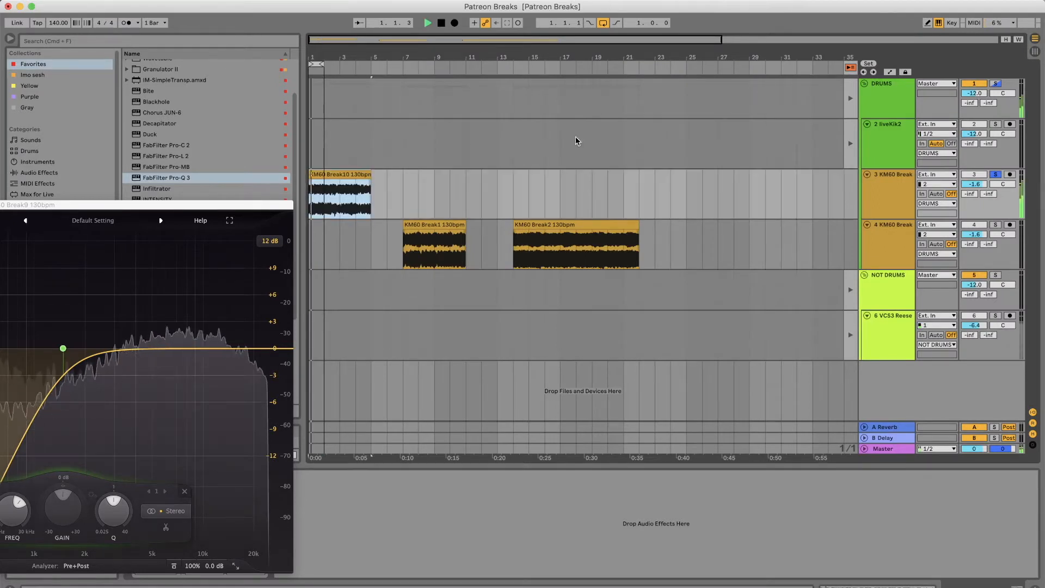
Loop bar 3 of the KM60 Break10 clip in the arrangement and listen to it
drag(321, 55, 485, 69)
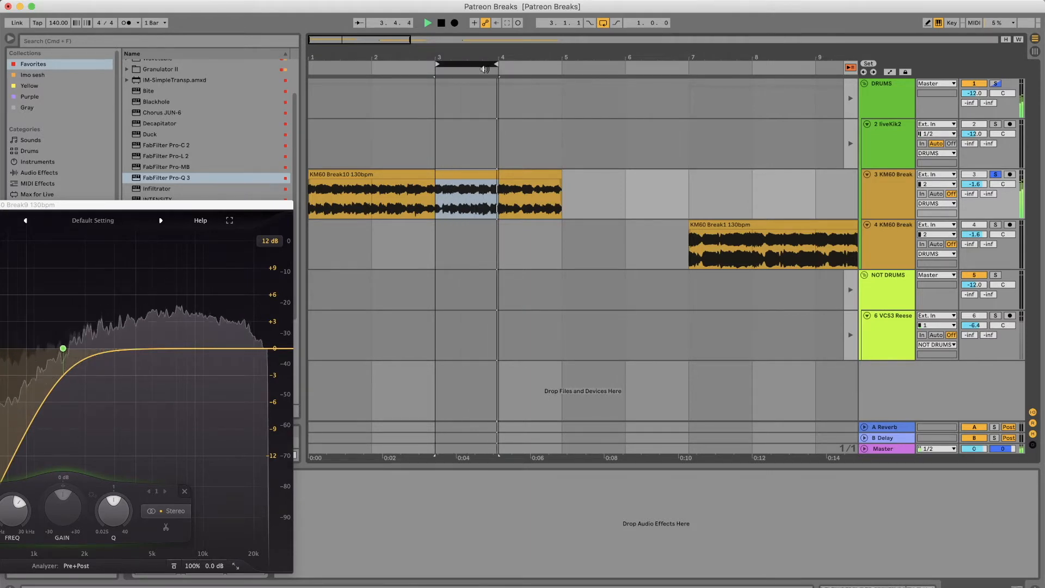
key(z)
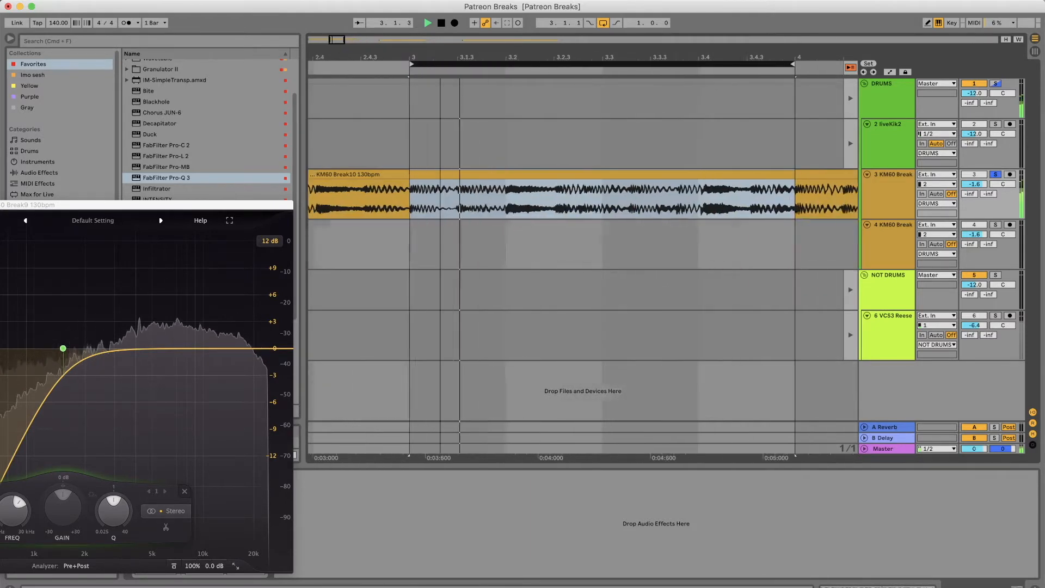
mouse_move(441, 57)
mouse_down()
mouse_move(450, 83)
mouse_move(455, 53)
mouse_up()
key(space)
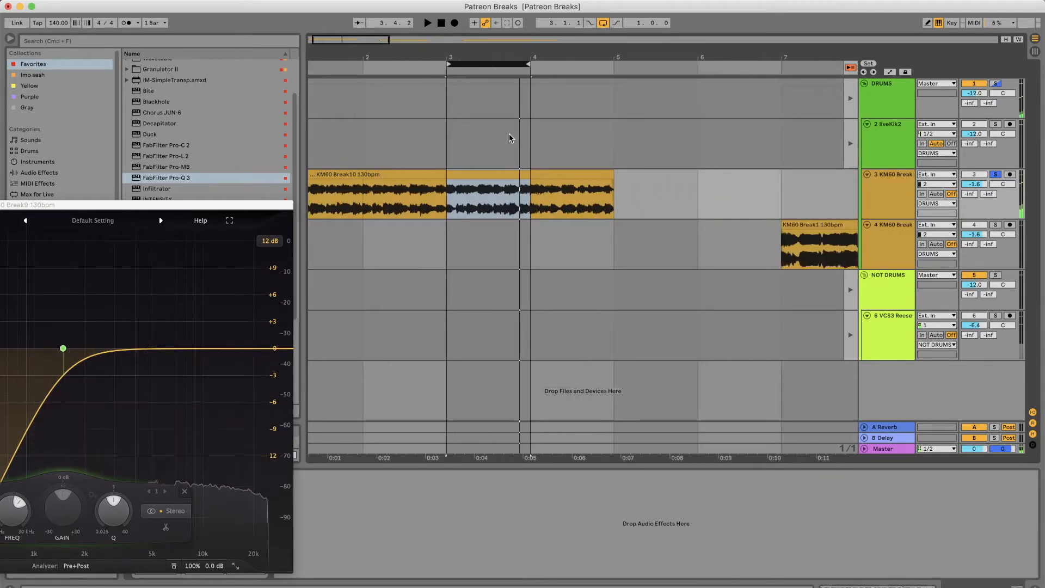
Isolate bar 3 of the KM60 Break10 clip by deleting its parts before bar 3 and from bar 4 onward
click(425, 177)
key(Delete)
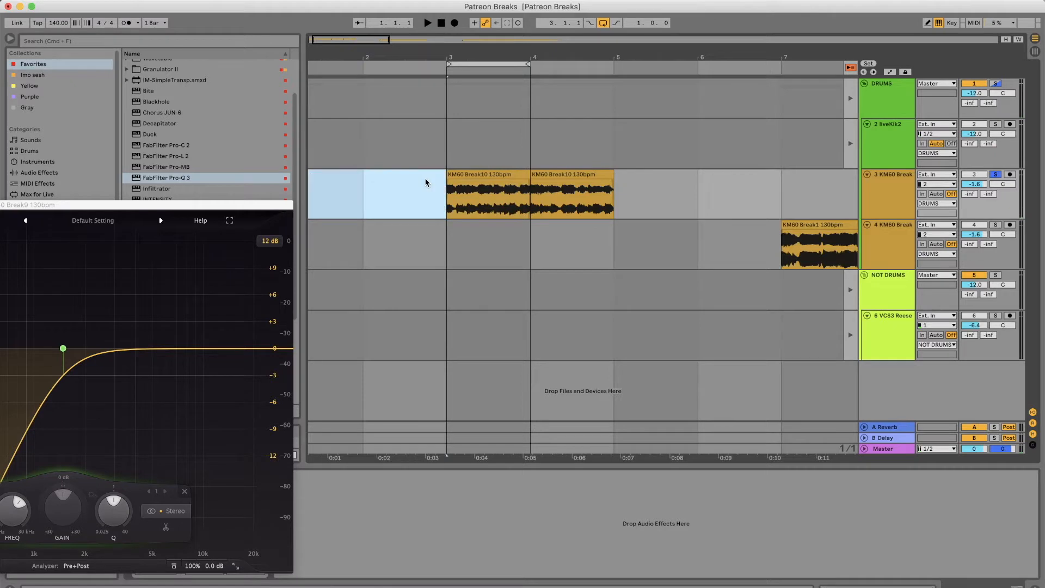
click(577, 173)
key(Delete)
Move the one-bar KM60 Break10 clip to bar 1 and duplicate it until it fills bars 1 to 8
drag(382, 54, 381, 38)
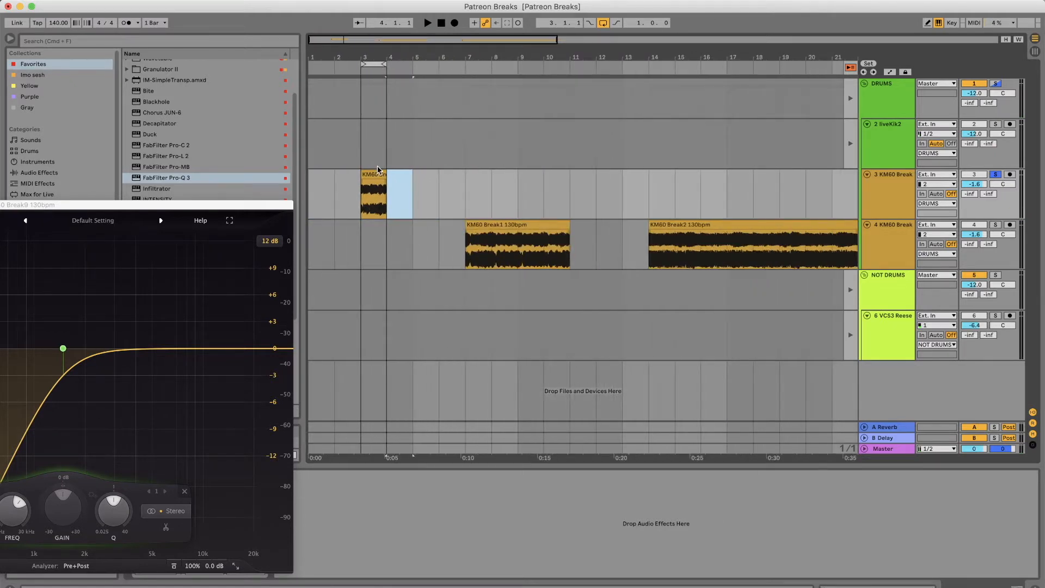
drag(378, 173, 326, 174)
key(super+d)
key(super+d)
key(super+d)
key(super+d)
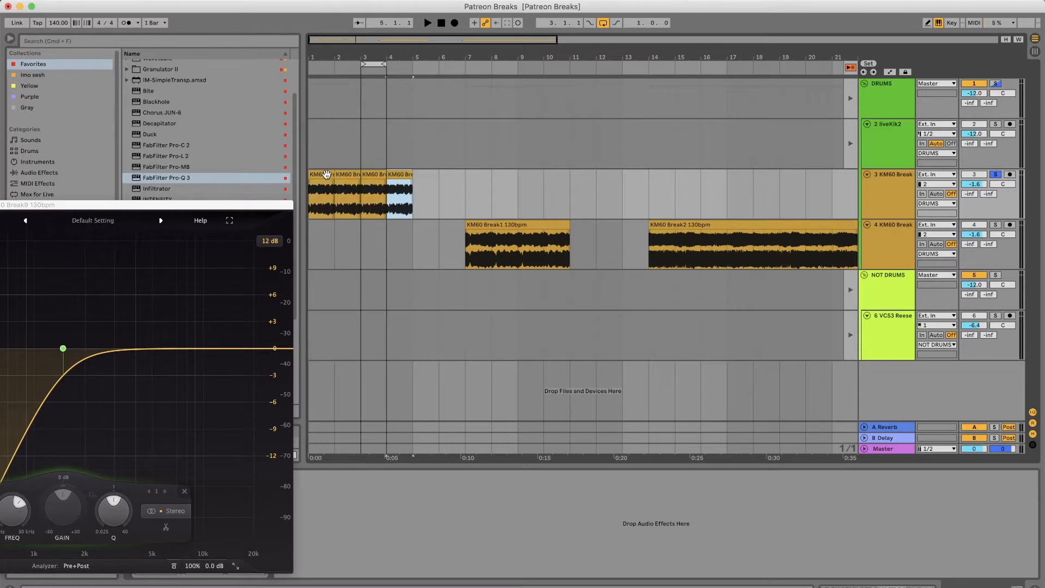
key(super+d)
key(super+d)
key(super+d)
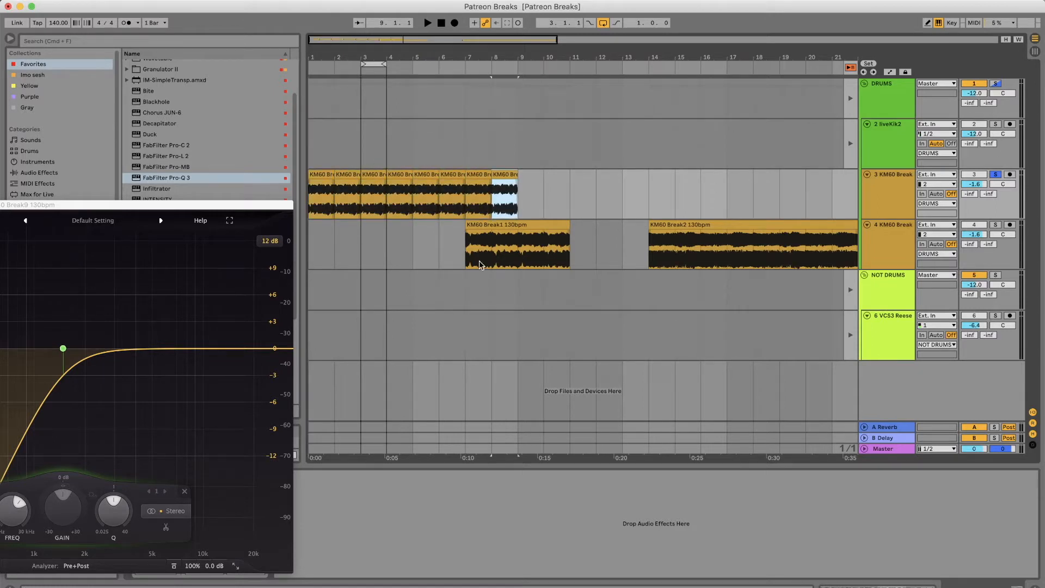
Move track 4's KM60 Break1 clip to bar 9 and play the arrangement with an eight-bar loop from bar 1
drag(500, 226, 552, 227)
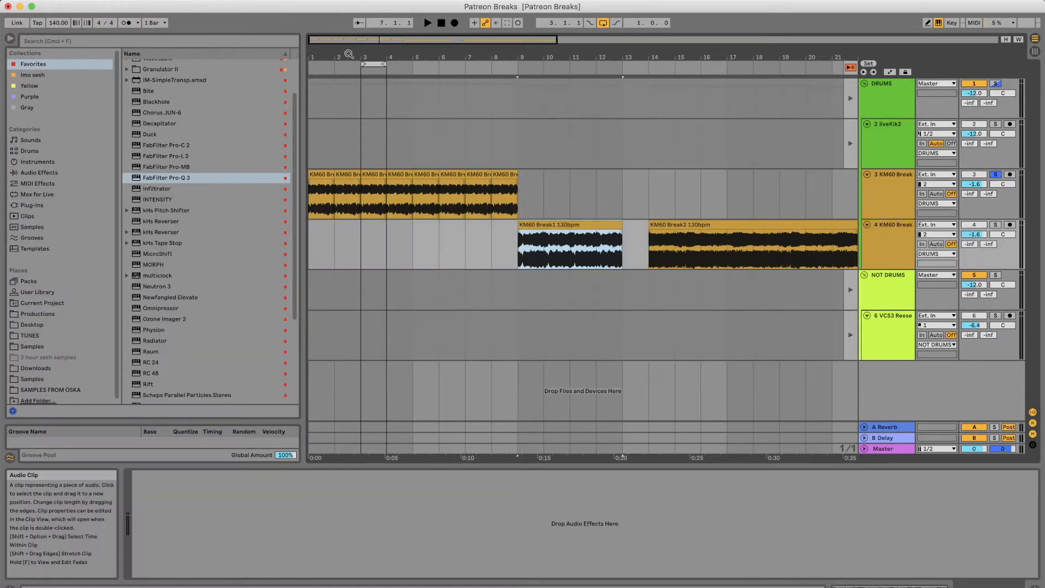
drag(365, 65, 312, 66)
drag(381, 65, 517, 66)
key(space)
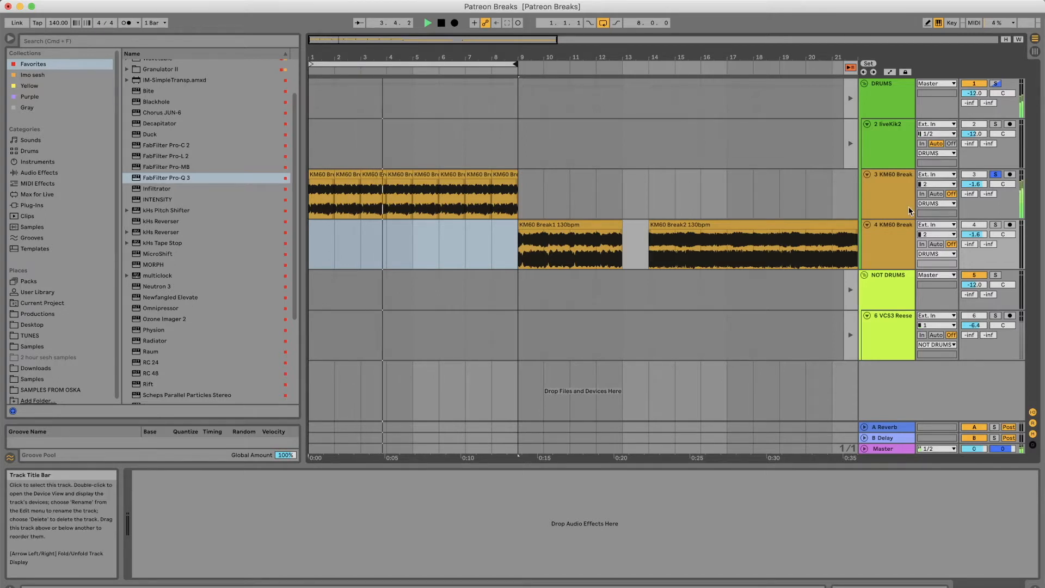
In track 3's Pro-Q 3, add a high cut near 20 kHz and lower the low cut to just under 1 kHz
click(890, 203)
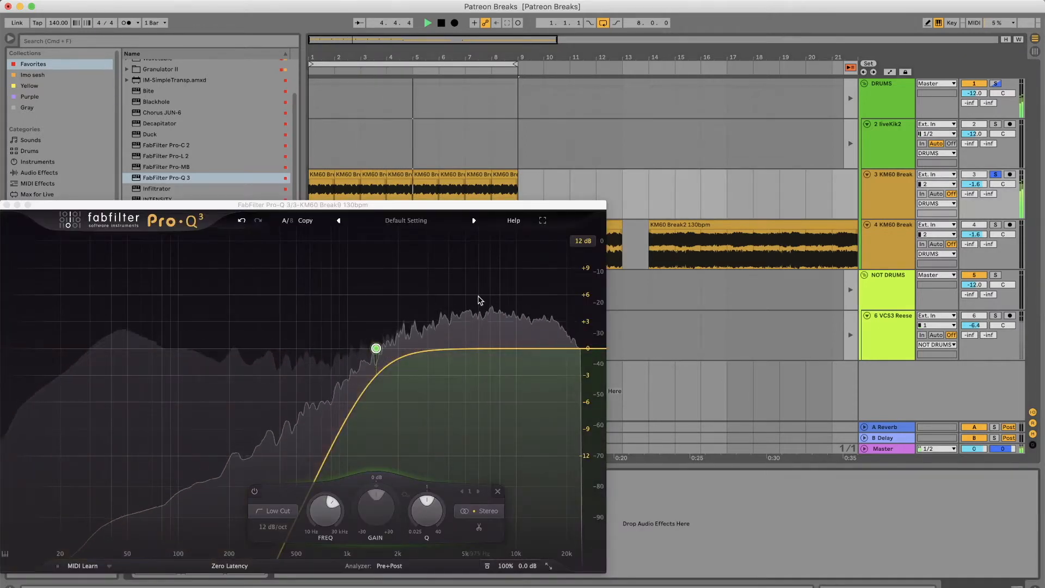
click(570, 349)
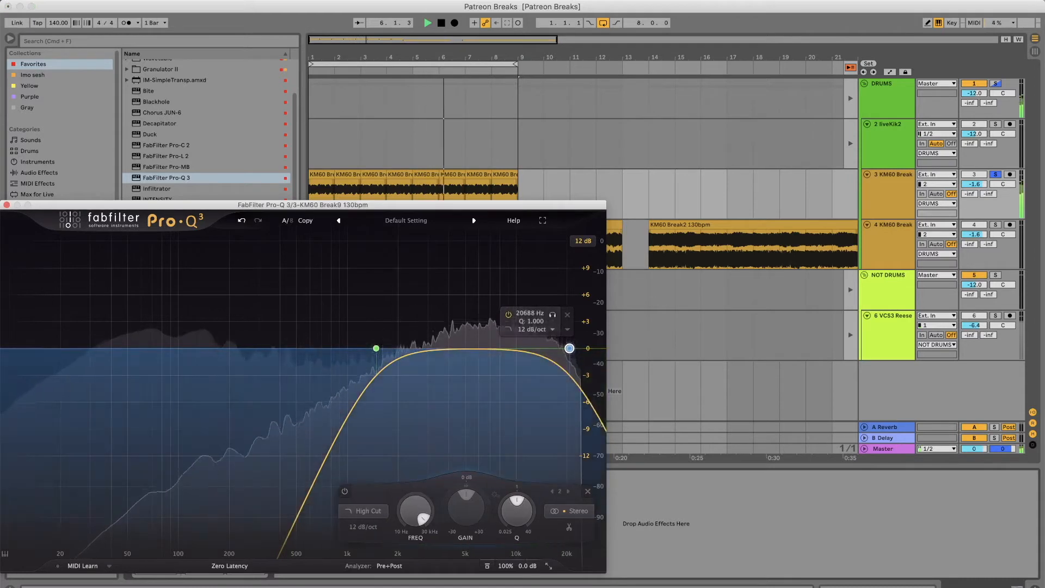
drag(407, 528, 406, 532)
click(376, 348)
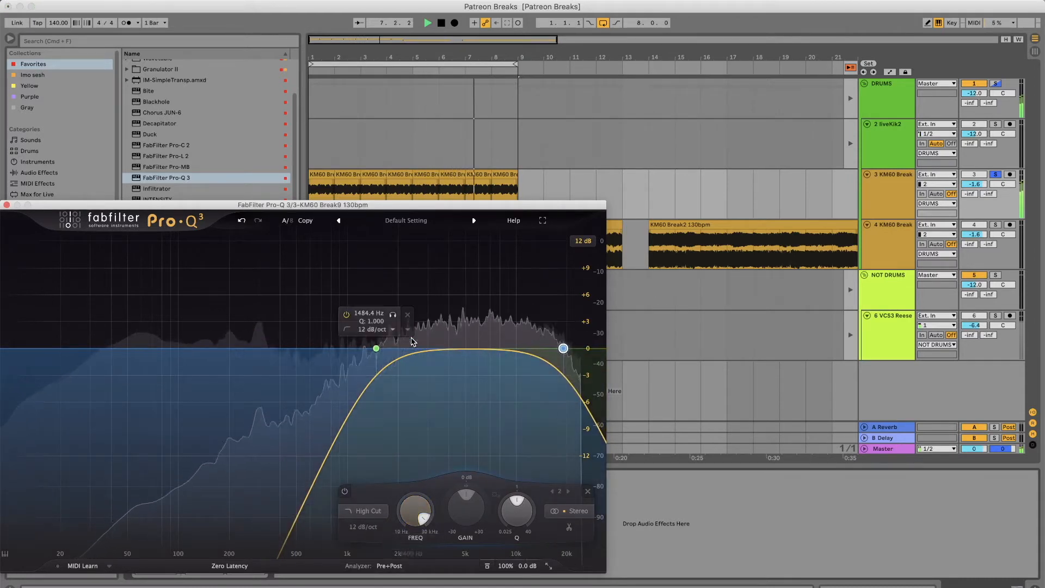
drag(326, 509, 332, 539)
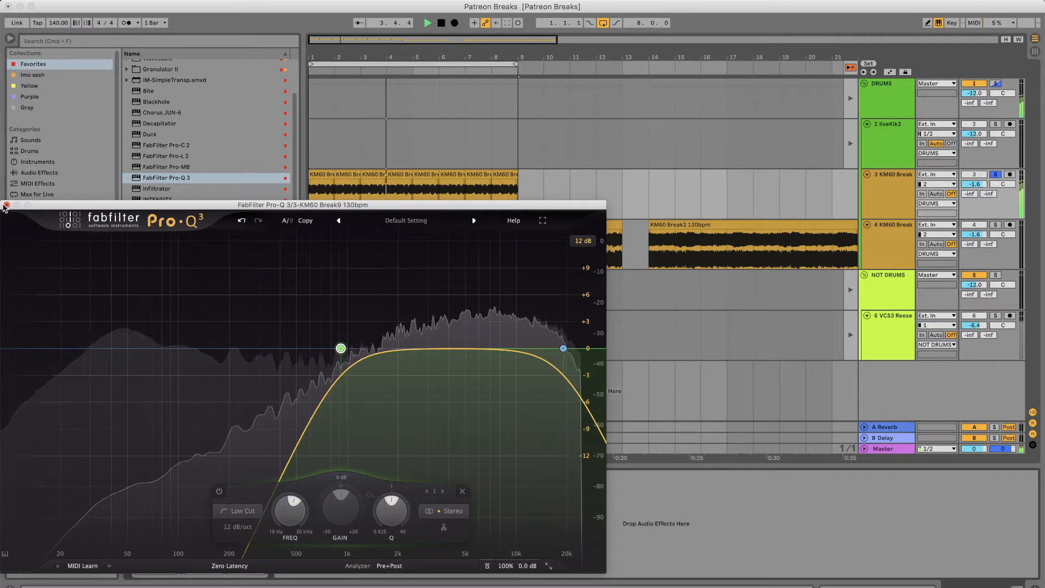
click(6, 205)
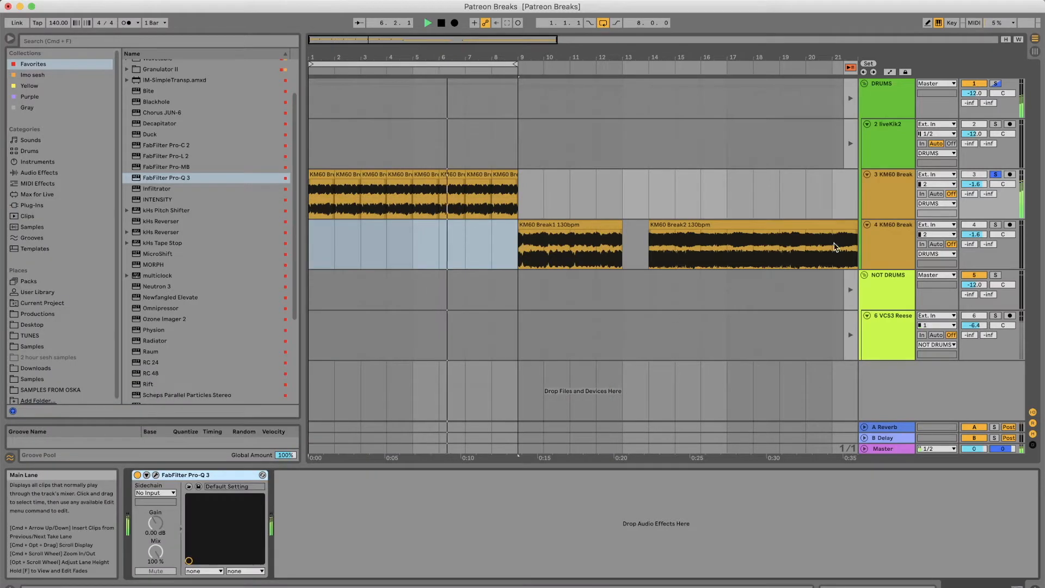
In the session mixer, solo the liveKik2 track in place of track 3 and launch the liveKik2 clip
click(1036, 52)
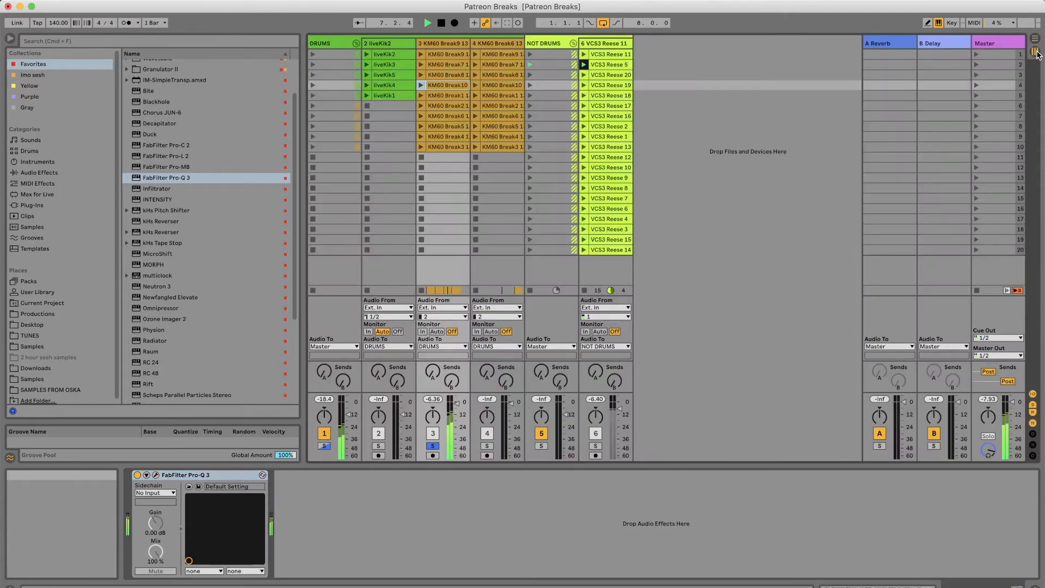
click(687, 141)
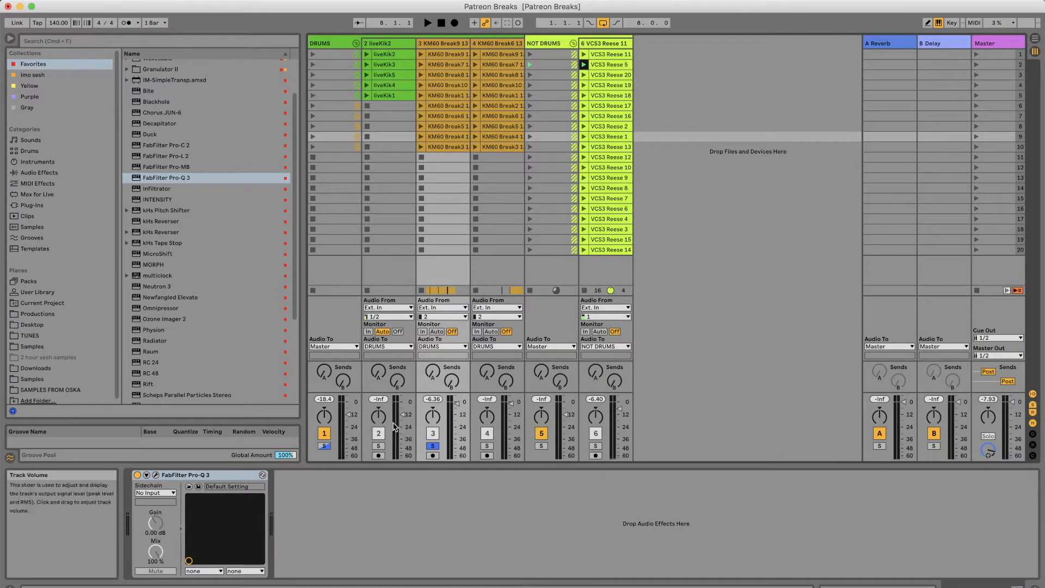
click(379, 446)
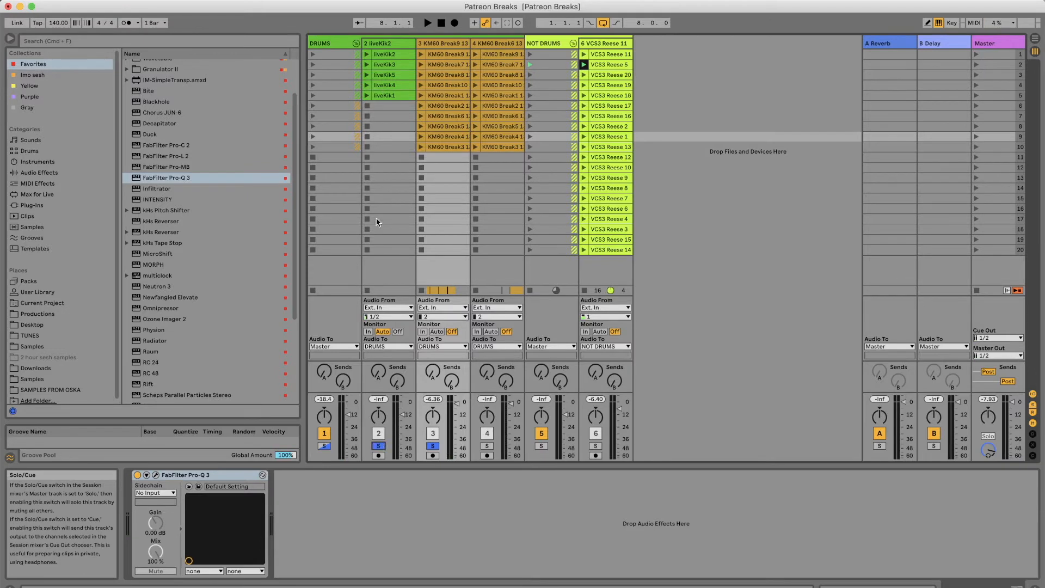
click(366, 54)
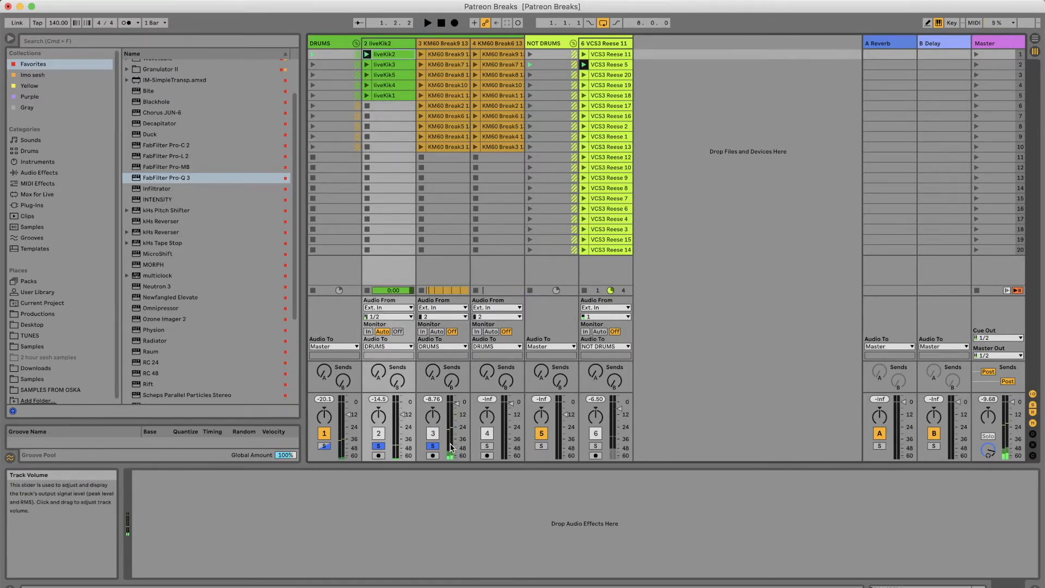
click(367, 54)
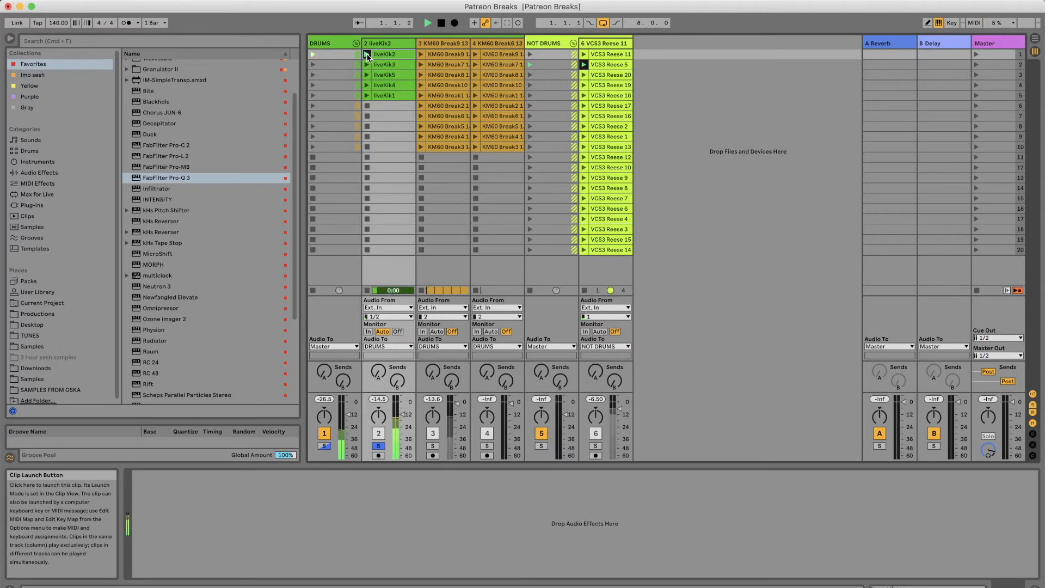
Compare the kick loops by auditioning liveKik5, liveKik4, liveKik1, liveKik2 and liveKik3 on the soloed kick track
click(367, 75)
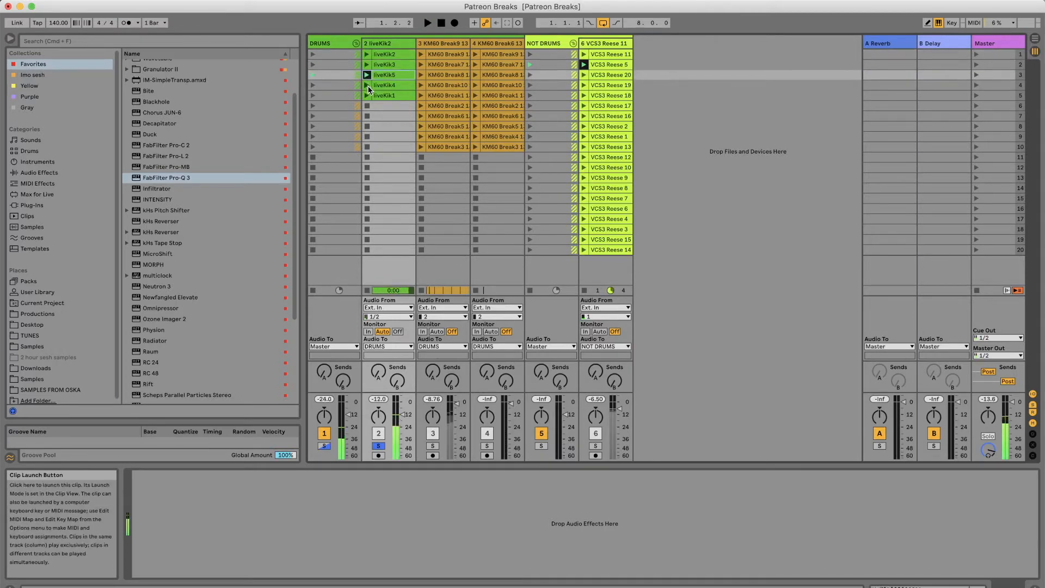
click(368, 85)
click(367, 96)
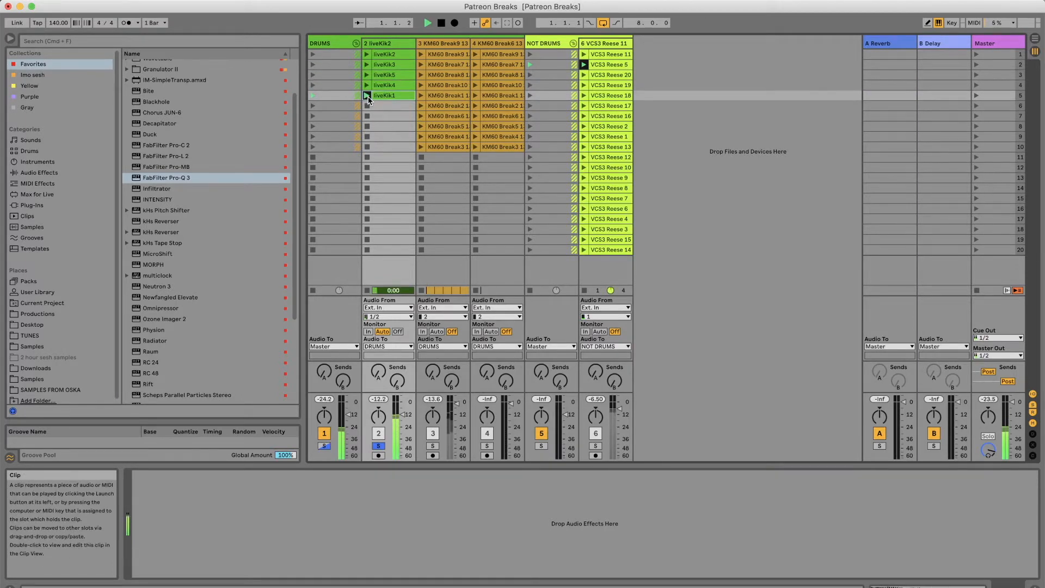
click(367, 54)
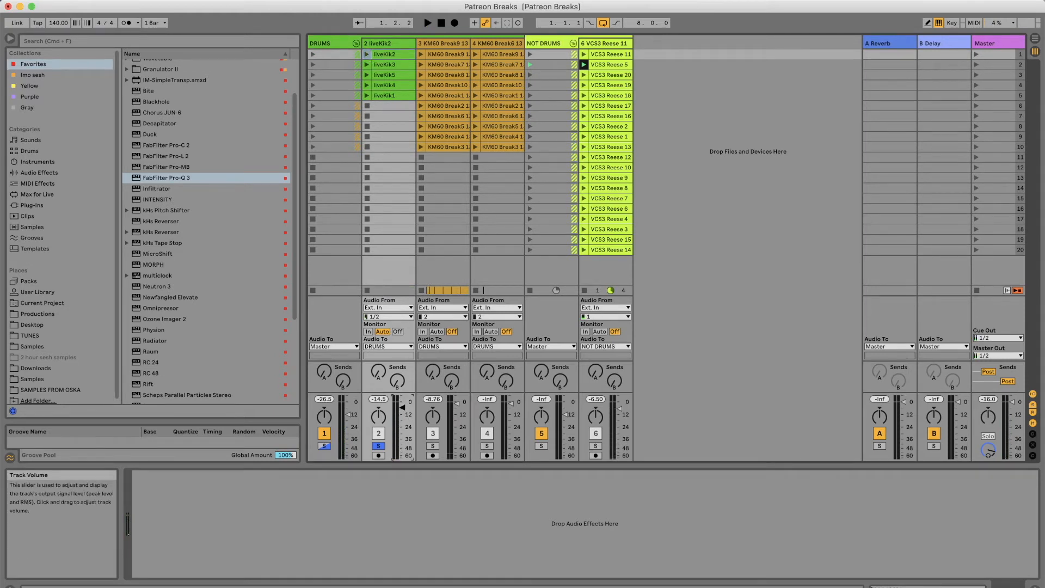
click(367, 64)
click(367, 75)
click(368, 85)
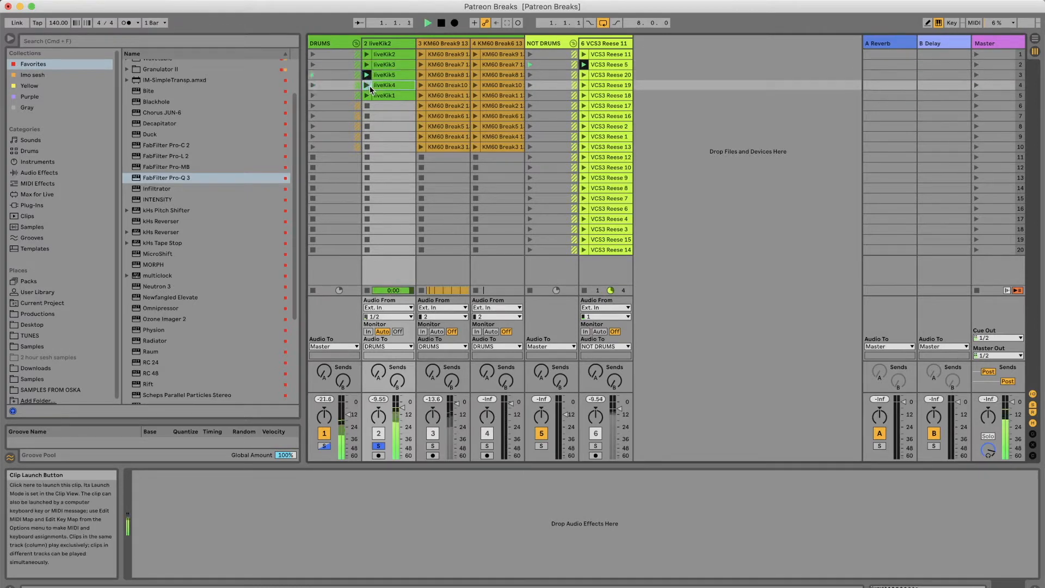
click(368, 96)
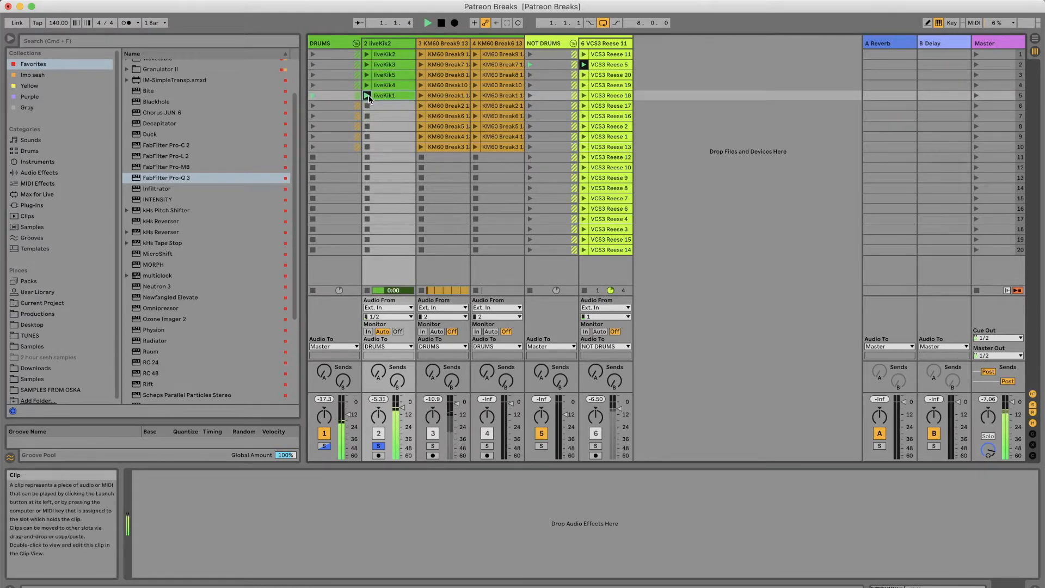
click(368, 55)
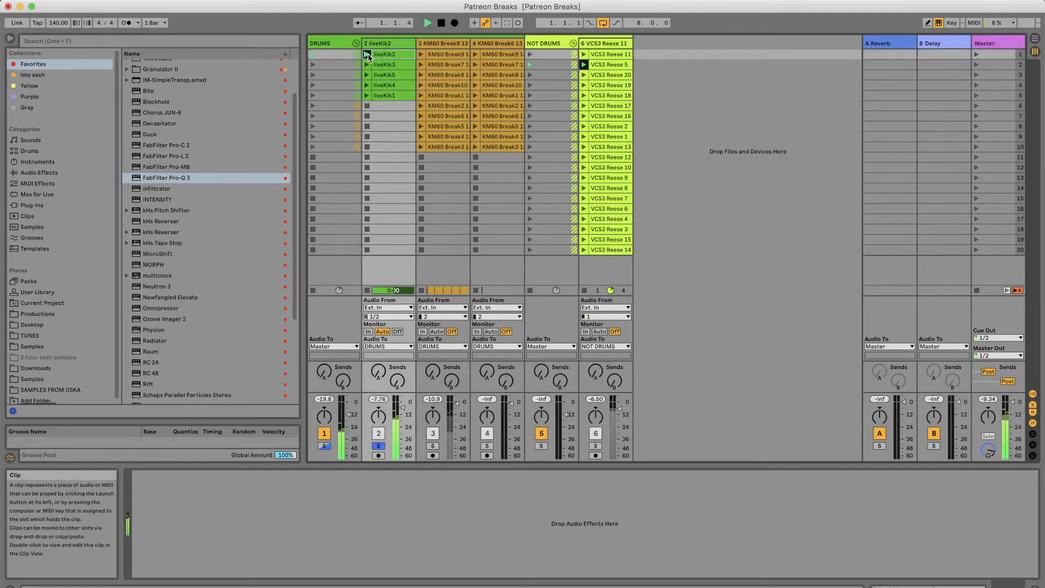
Launch the liveKik1 clip, place it at bar 1 of the liveKik2 track in the arrangement, and restore that track's arrangement playback
click(368, 93)
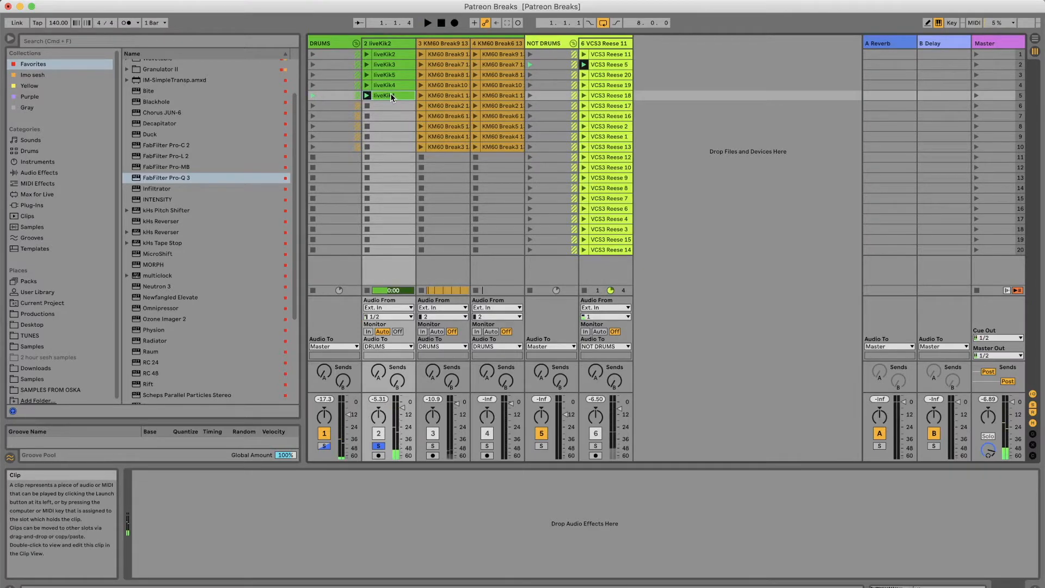
click(1035, 40)
drag(1035, 39, 315, 152)
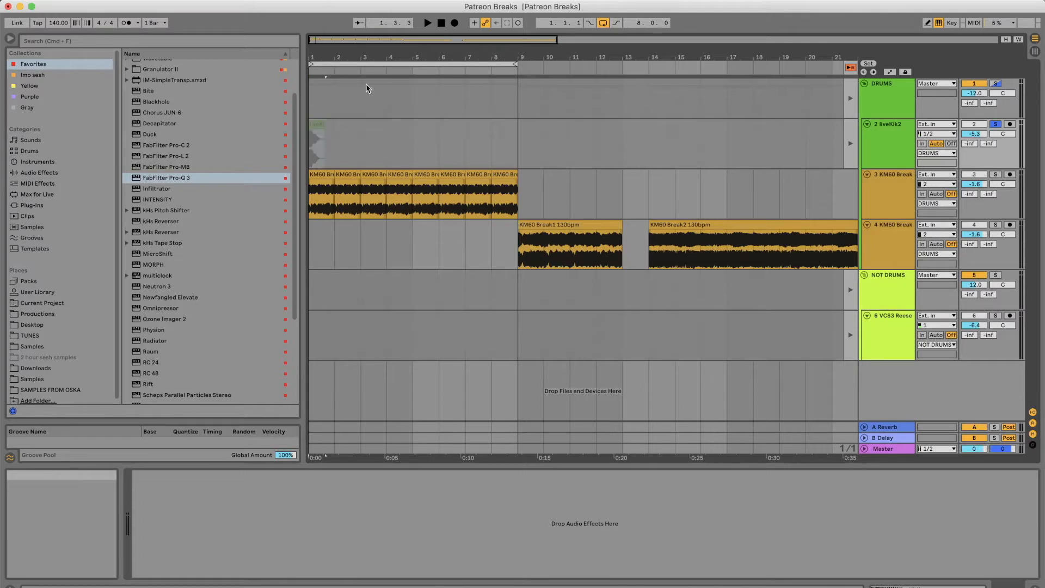
click(850, 143)
drag(310, 54, 310, 95)
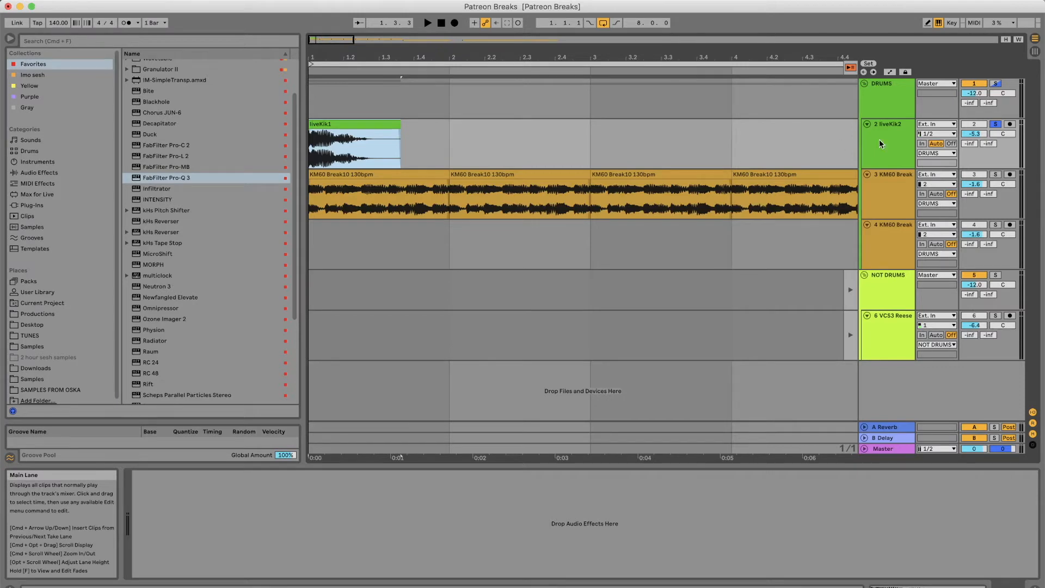
In the session view, insert a new MIDI track directly after the liveKik2 track
click(1036, 55)
click(338, 46)
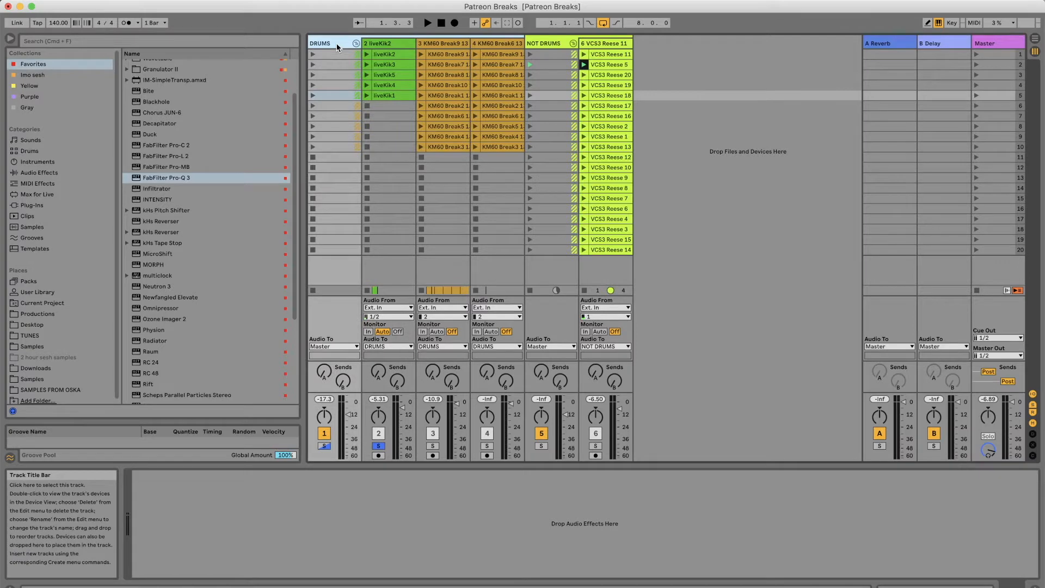
click(387, 49)
right_click(386, 44)
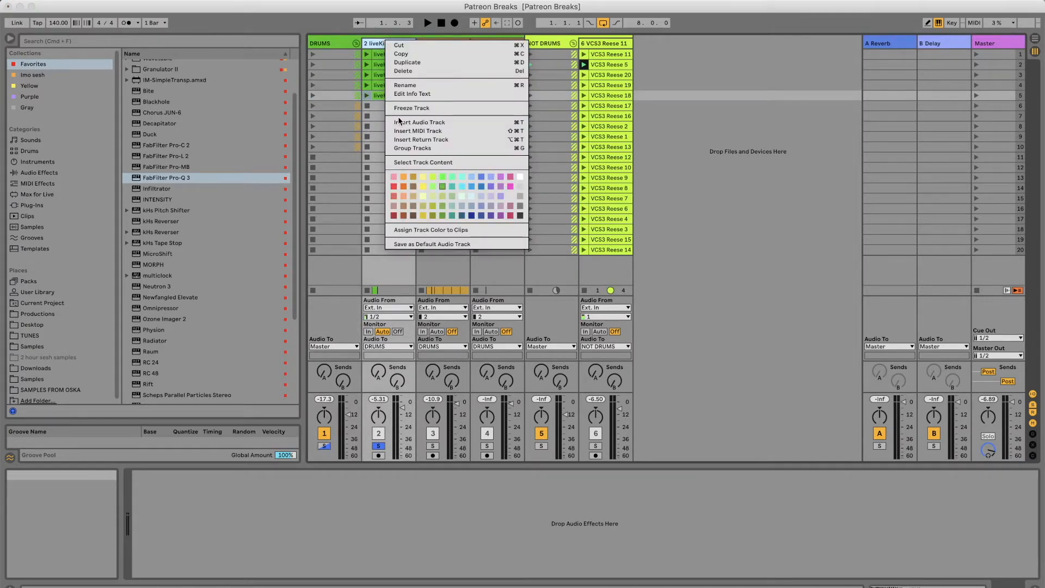
click(420, 131)
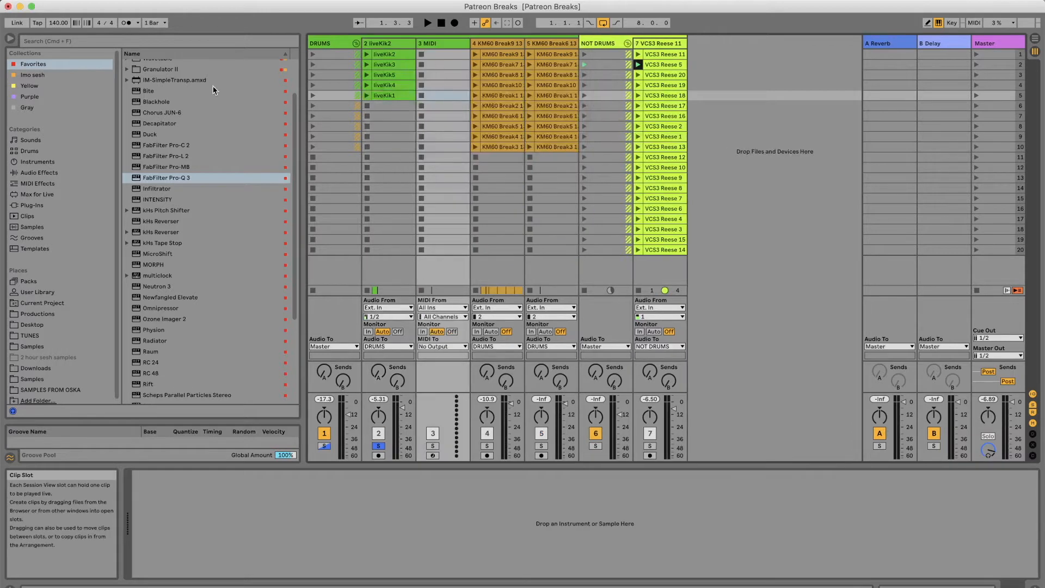
Find the Sampler among the built-in instruments and load it onto the new MIDI track
scroll(227, 290, down, 5)
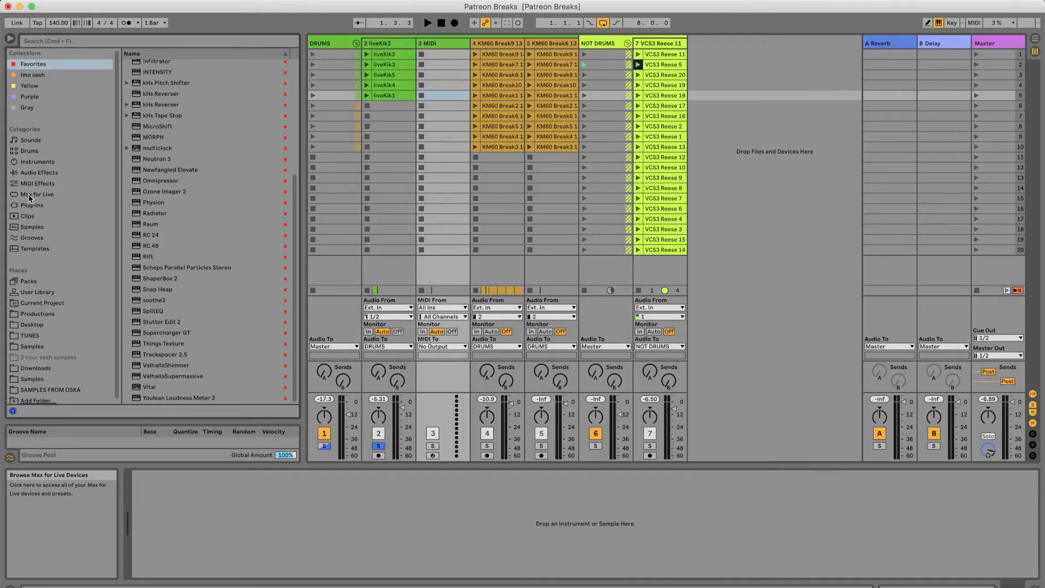
click(48, 165)
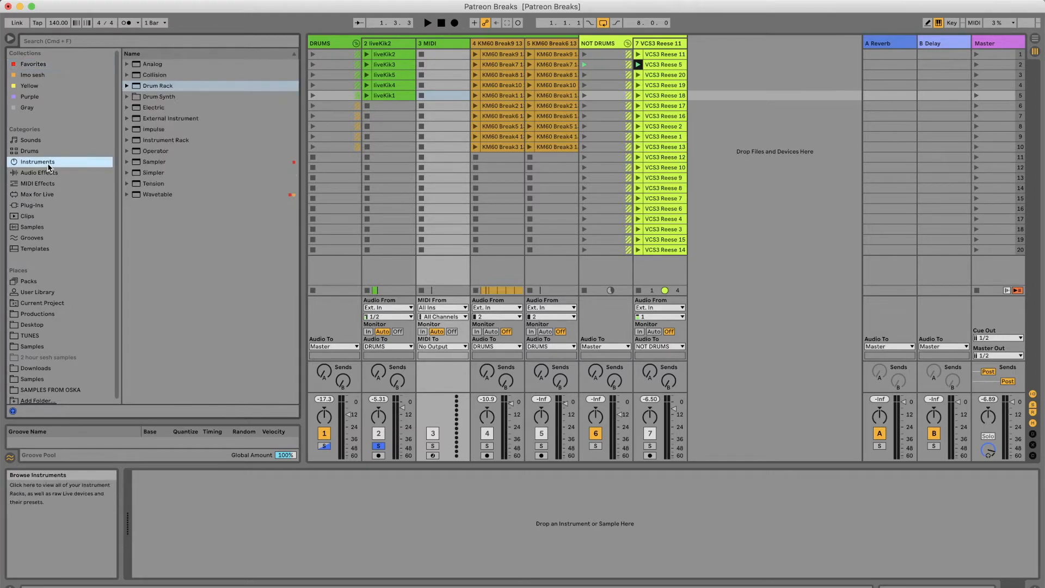
click(152, 163)
drag(442, 74, 444, 77)
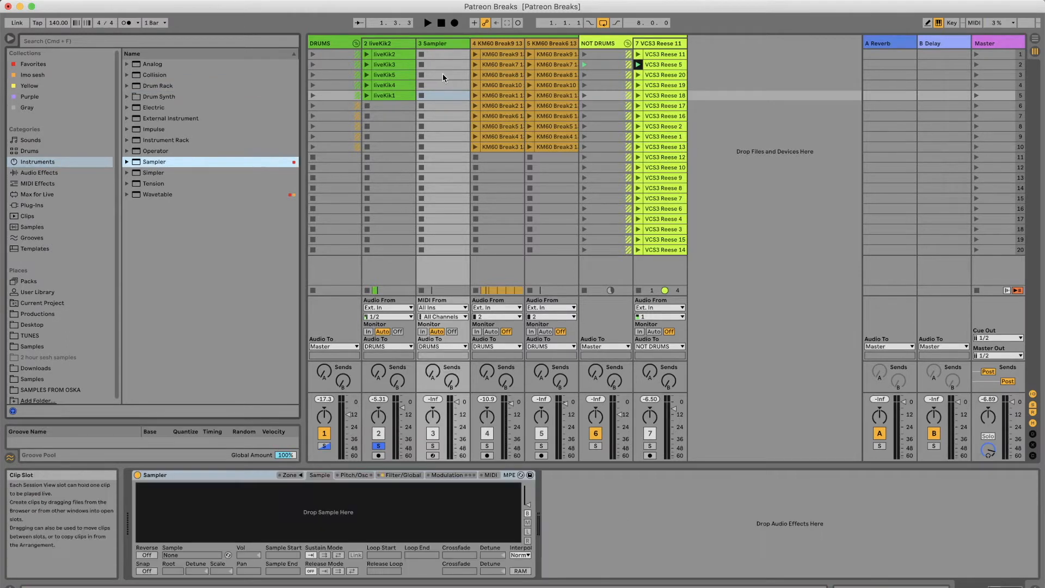
Load the liveKik1 clip from track 2 as the sample of track 3's Sampler
click(385, 96)
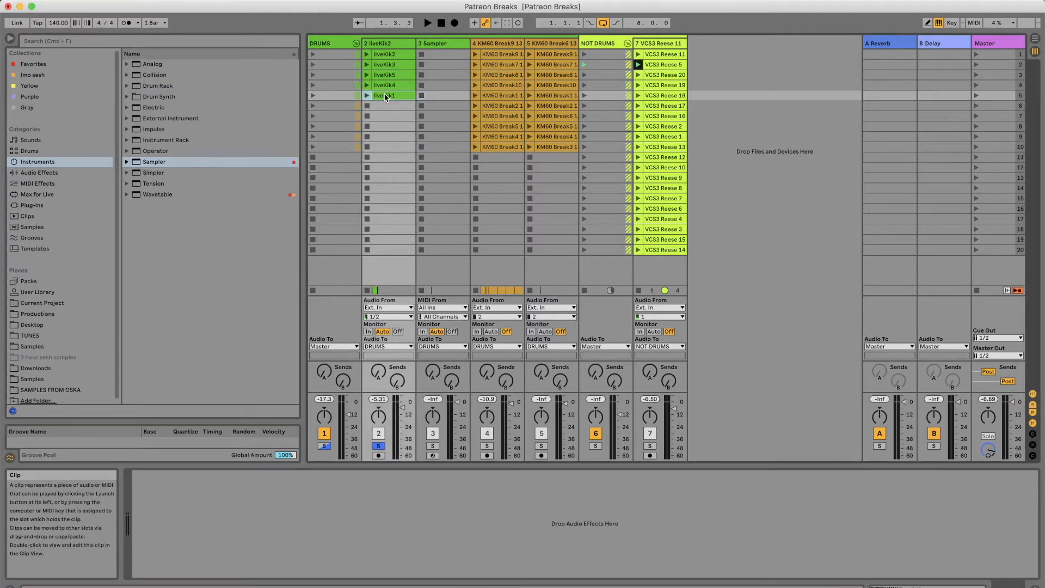
key(Right)
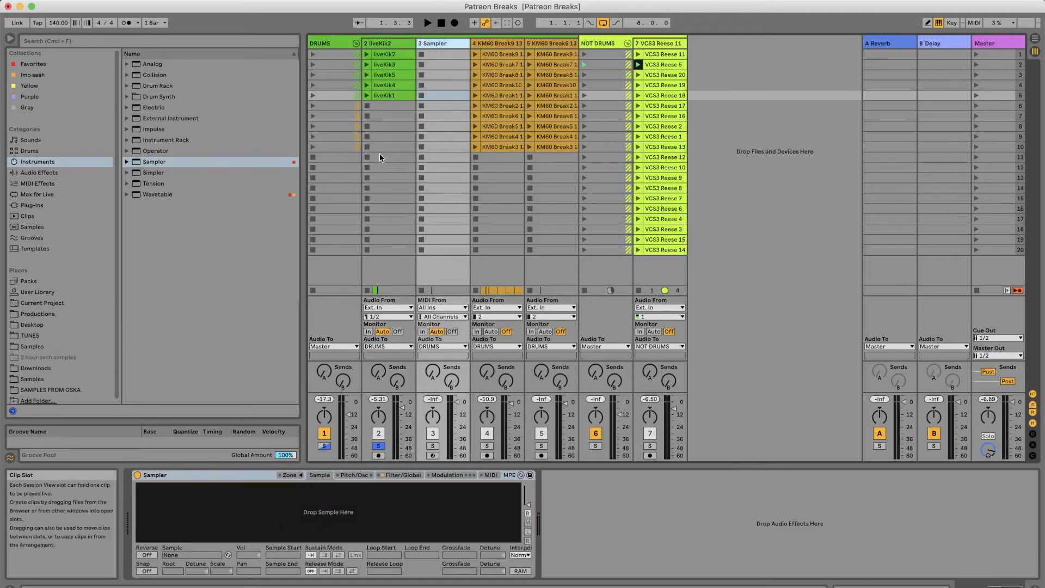
drag(388, 93, 446, 333)
drag(360, 507, 360, 503)
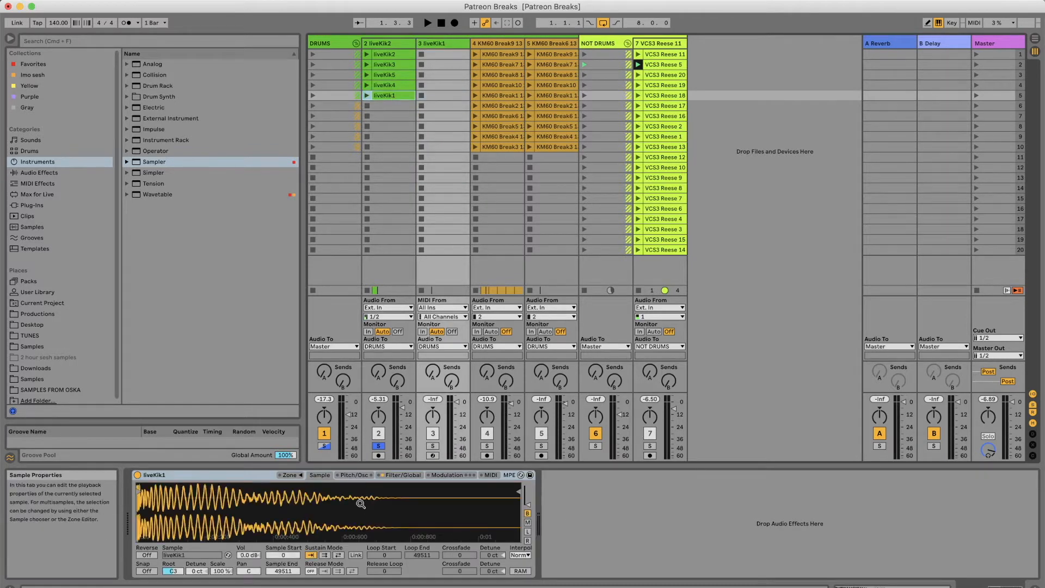
Unsolo and mute the liveKik2 track, and solo track 3's liveKik1 sampler and track 4's KM60 break during playback
click(378, 446)
click(380, 434)
key(space)
click(379, 434)
key(space)
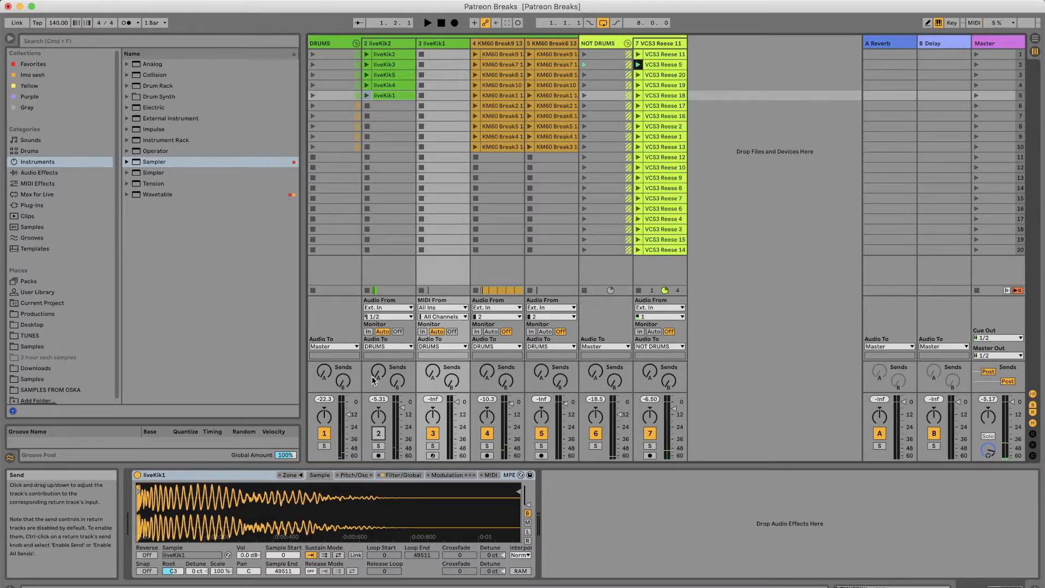
key(space)
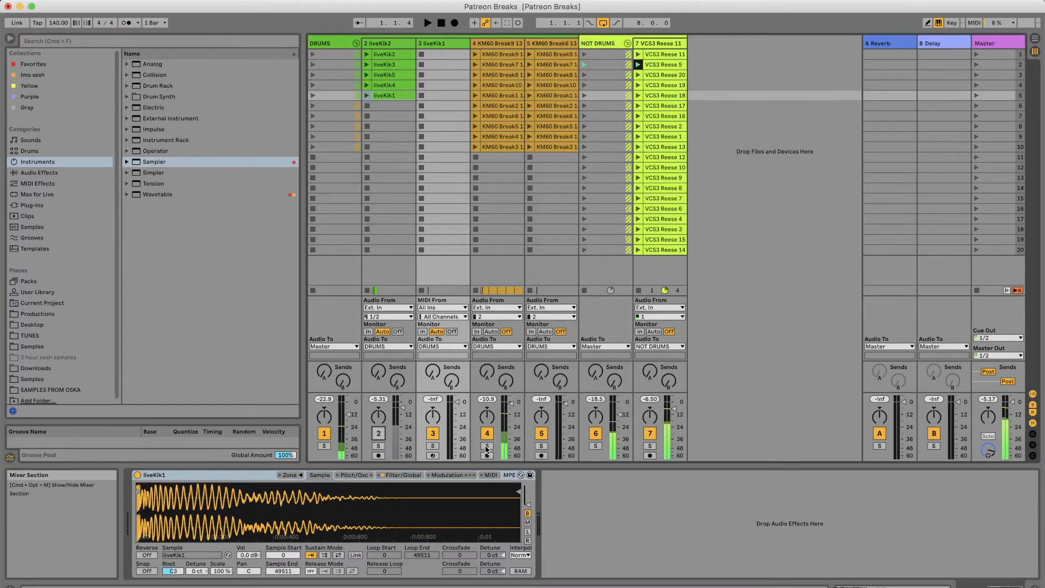
click(487, 446)
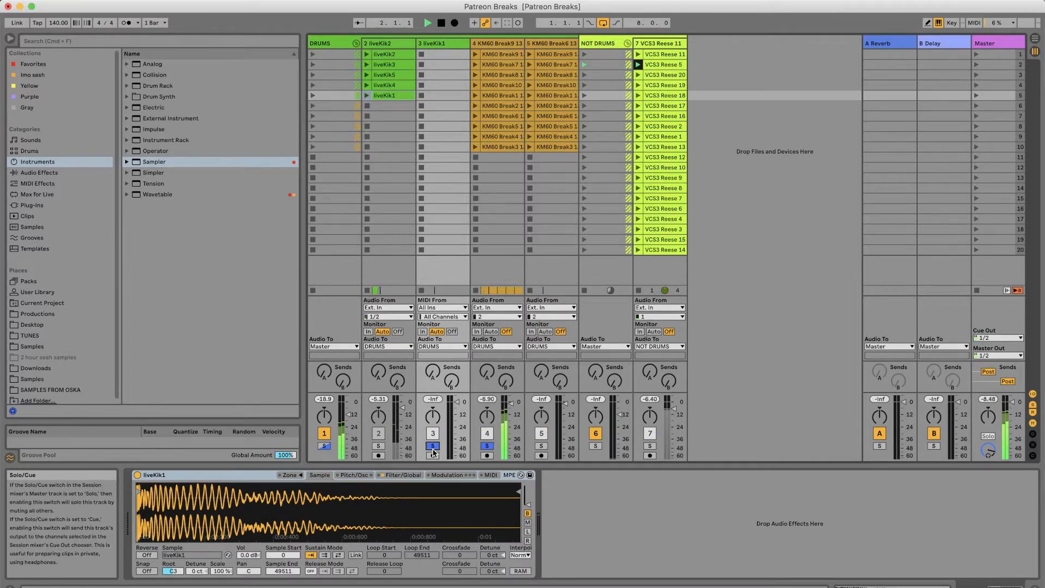
Create a MIDI clip in the liveKik1 sampler track's first slot and add a sixteenth-note C3 at 1.1.1
double_click(446, 54)
key(space)
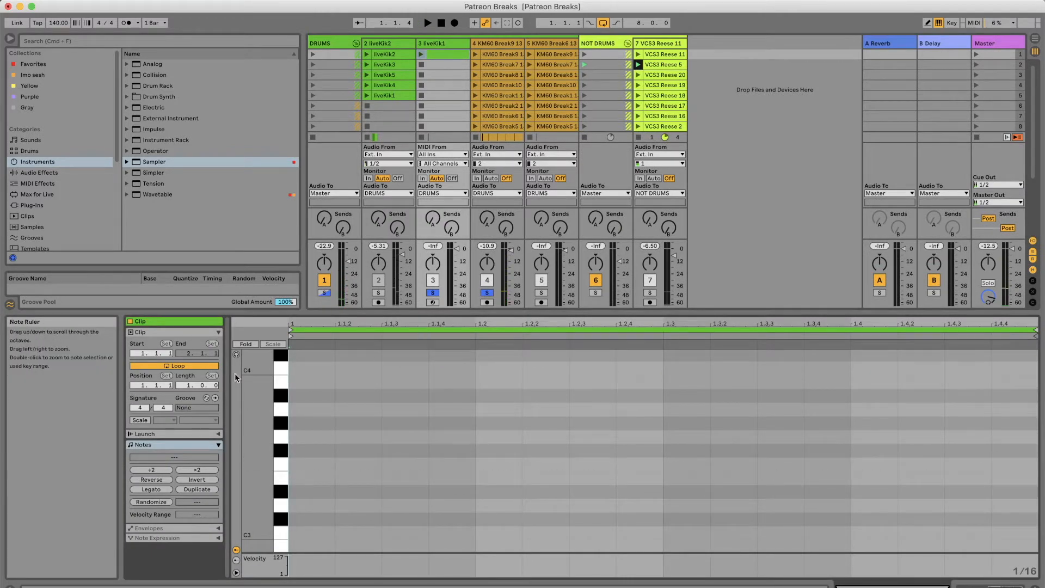
drag(280, 397, 289, 531)
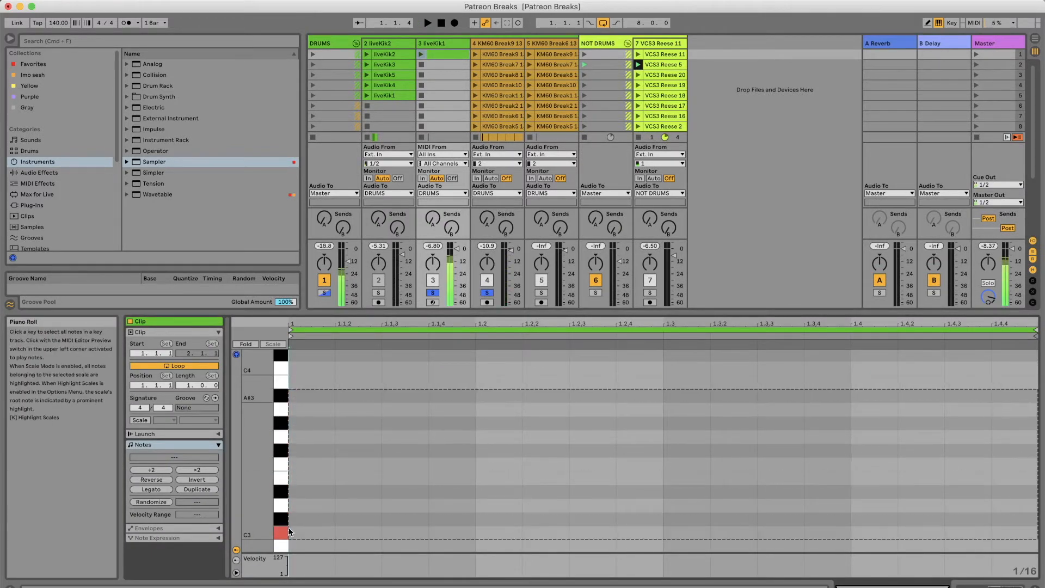
double_click(305, 533)
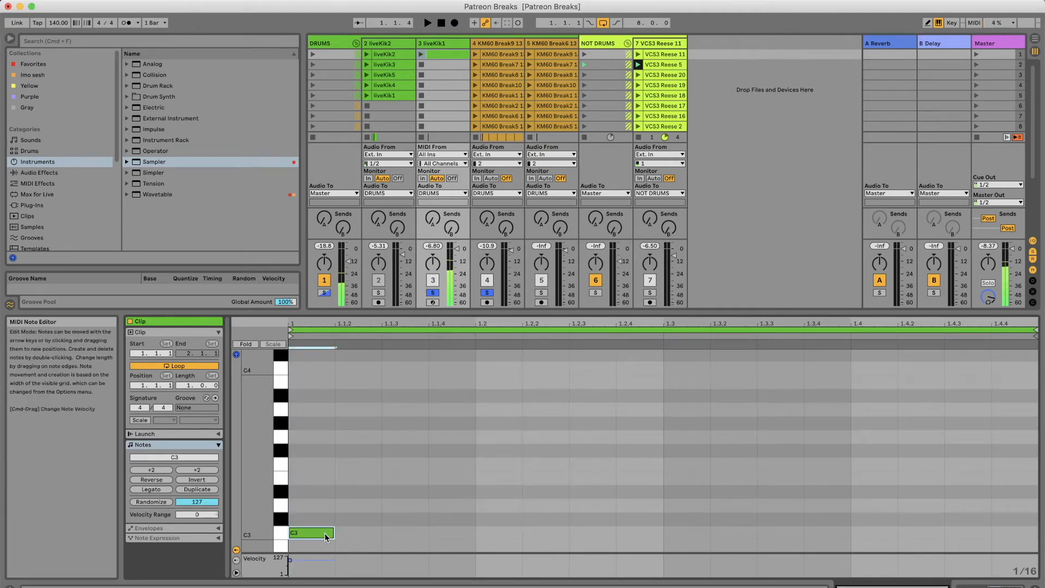
Duplicate the C3 kick note to build hits at 1.1.3 and 1.2.3 while playing the clip with the break
key(ctrl+d)
key(space)
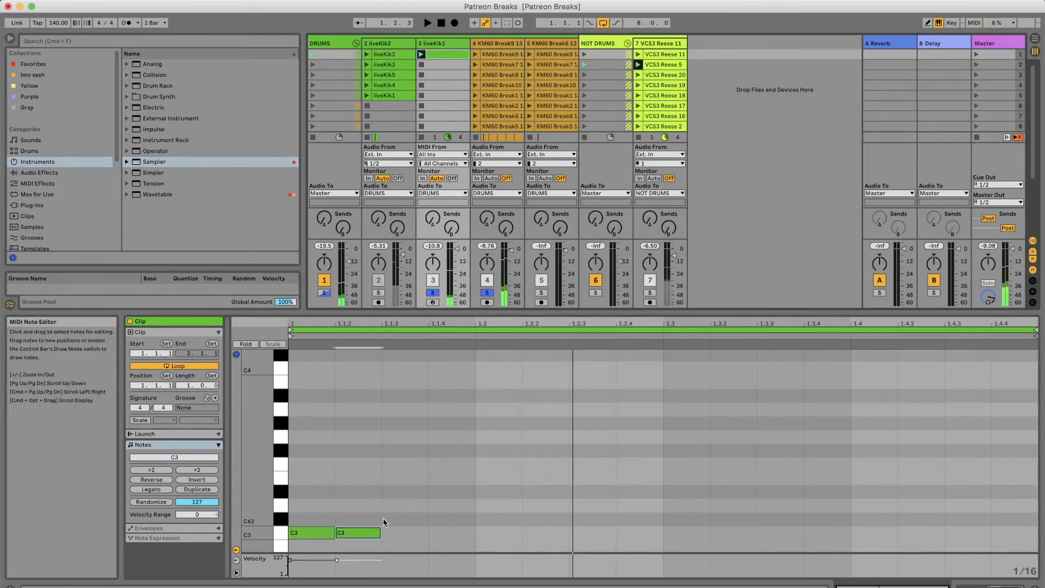
drag(366, 533, 460, 533)
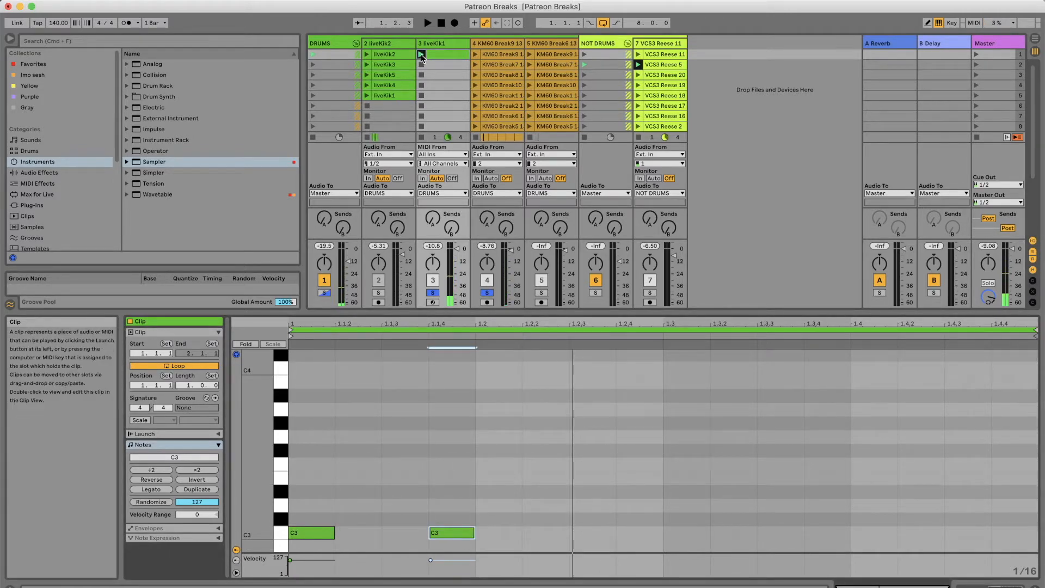
mouse_move(458, 534)
mouse_down()
mouse_move(422, 533)
mouse_move(611, 545)
mouse_move(606, 533)
mouse_up()
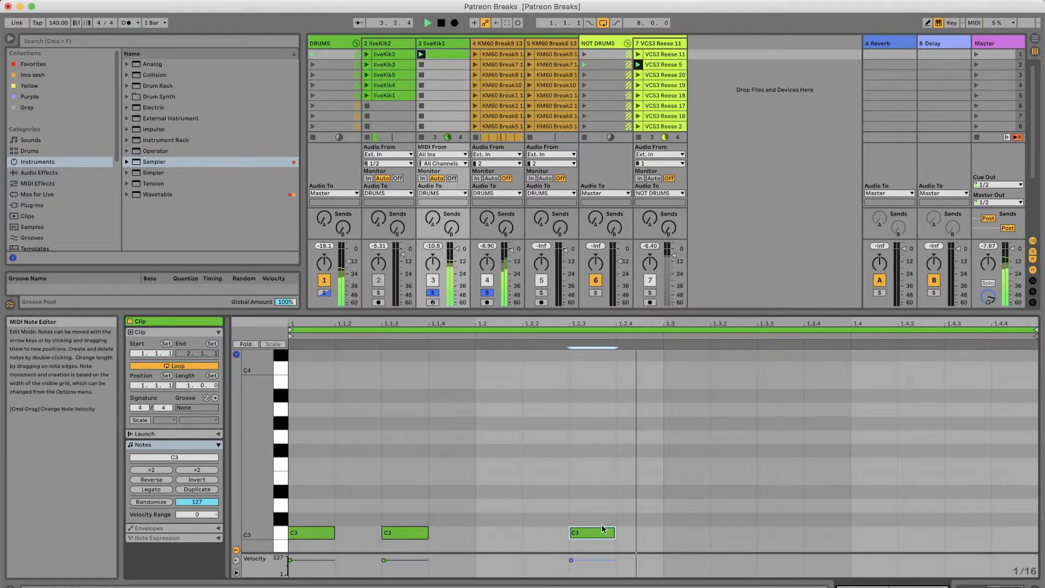
Lengthen all three C3 notes to eighth notes and add a matching fourth kick note at 1.3.4
drag(637, 489, 282, 557)
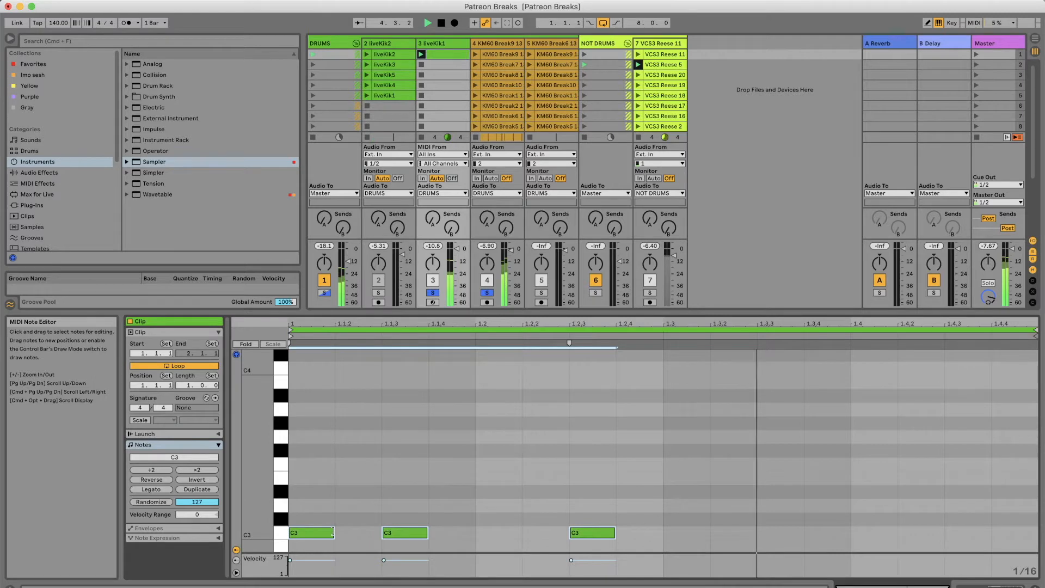
drag(334, 532, 384, 537)
click(625, 532)
drag(625, 531, 872, 534)
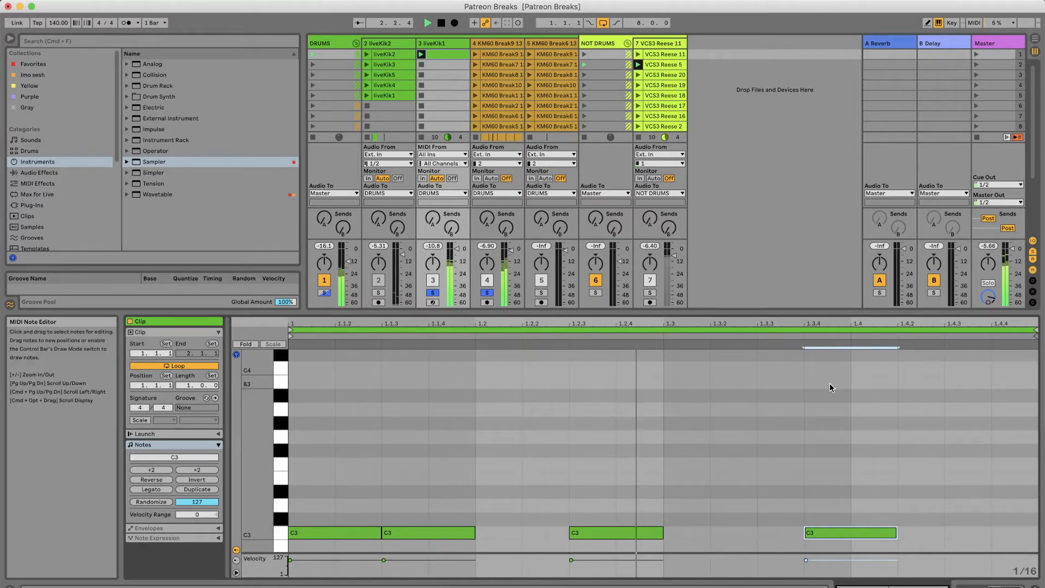
Show the NOT DRUMS group's device chain and return to the arrangement with the full eight-bar loop in view
click(619, 54)
click(616, 45)
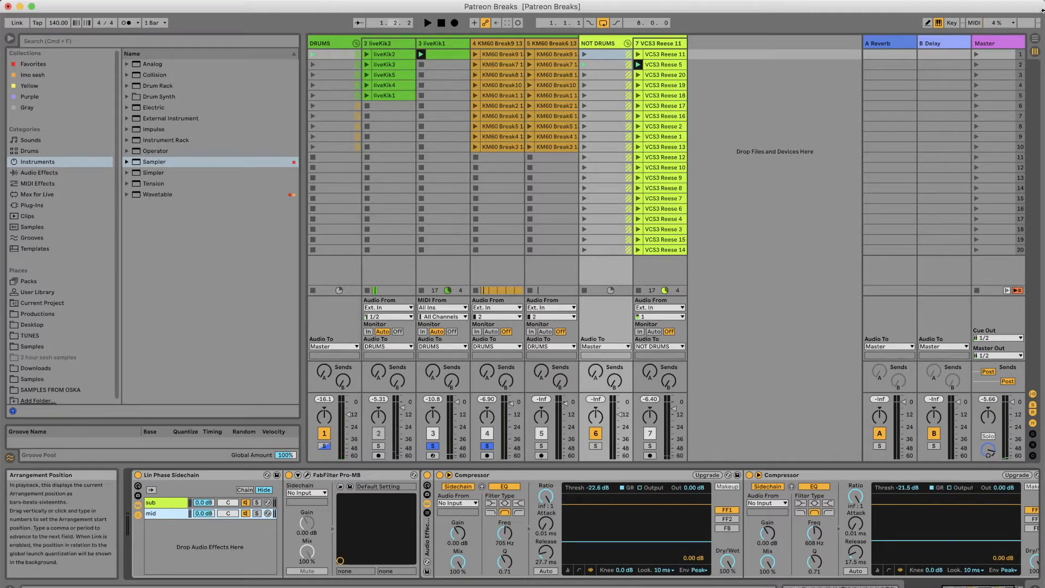
click(1036, 39)
drag(752, 58, 752, 19)
drag(403, 58, 400, 57)
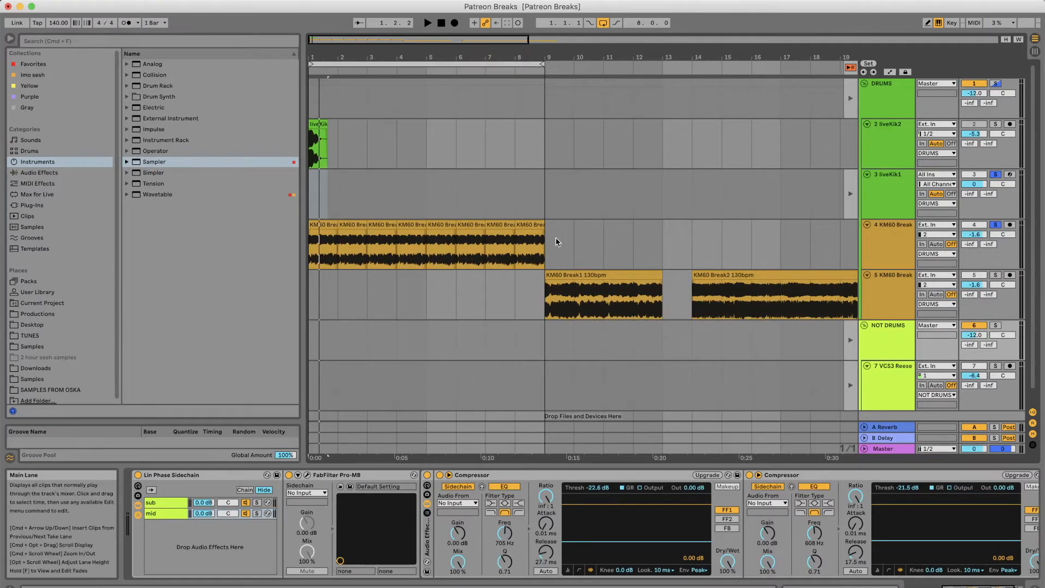
Try moving track 4's KM60 break track out of the DRUMS group to below track 5, and play the loop
click(882, 245)
drag(880, 236, 896, 334)
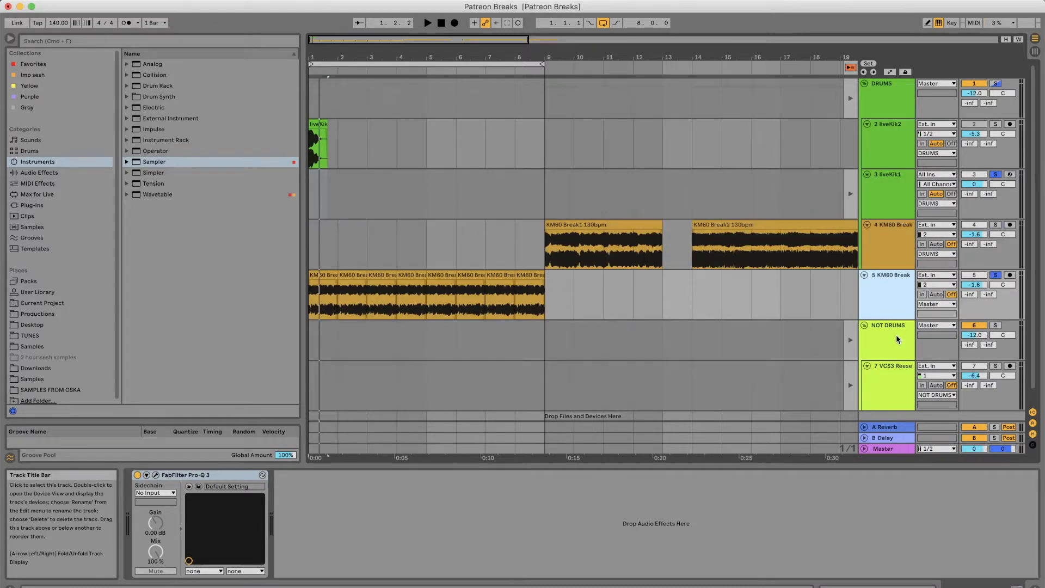
key(space)
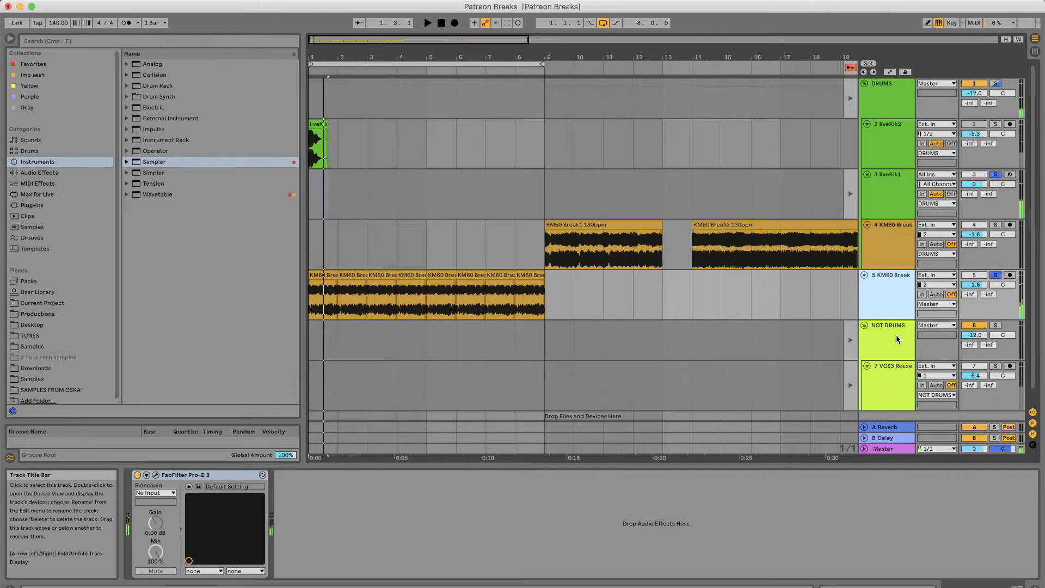
key(super+z)
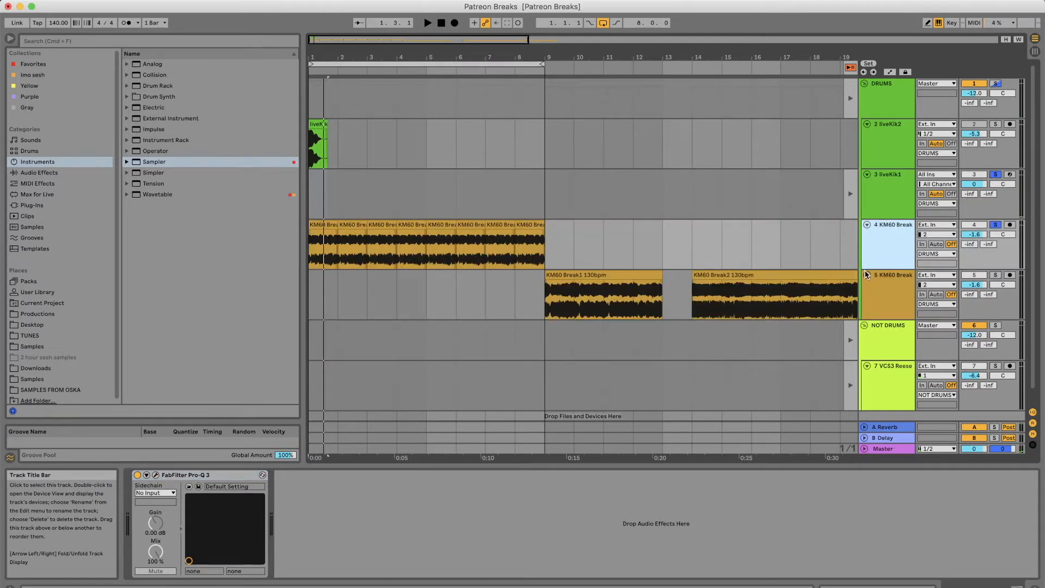
Move track 4's KM60 break track into the NOT DRUMS group above VCS3 Reese, and delete the liveKik1 clip from track 2's arrangement lane
key(space)
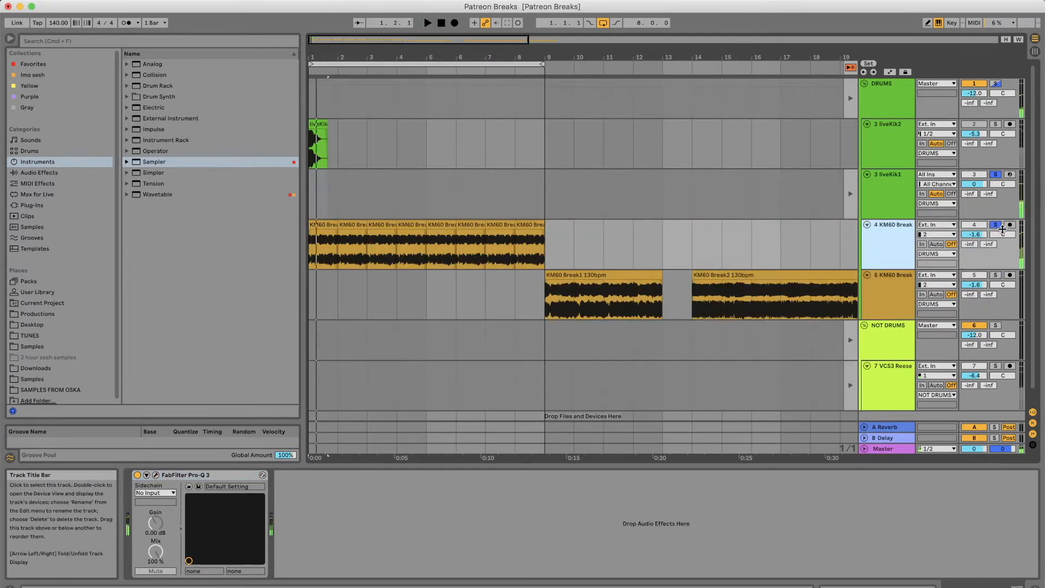
drag(893, 234, 871, 350)
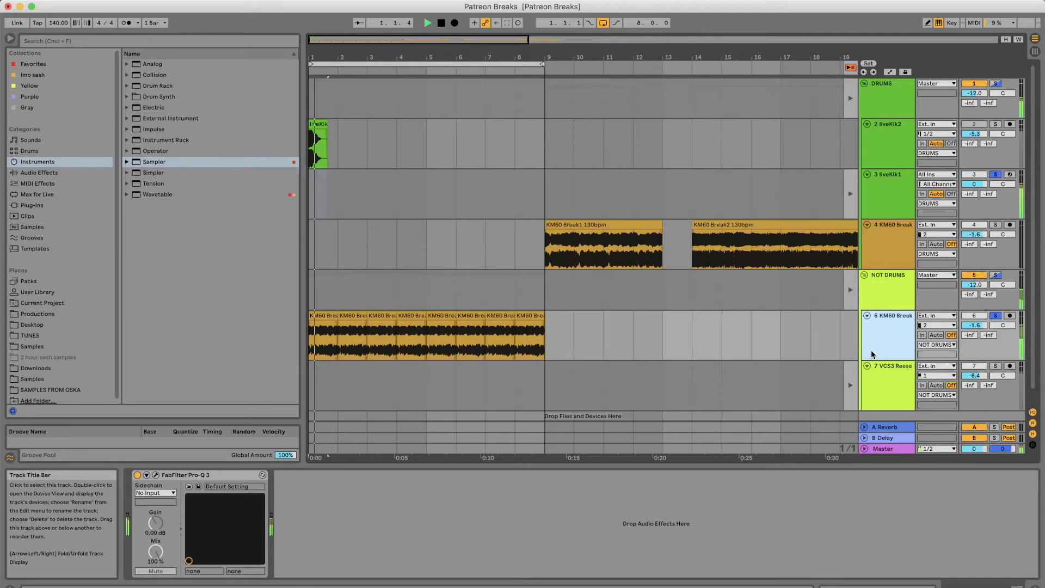
key(space)
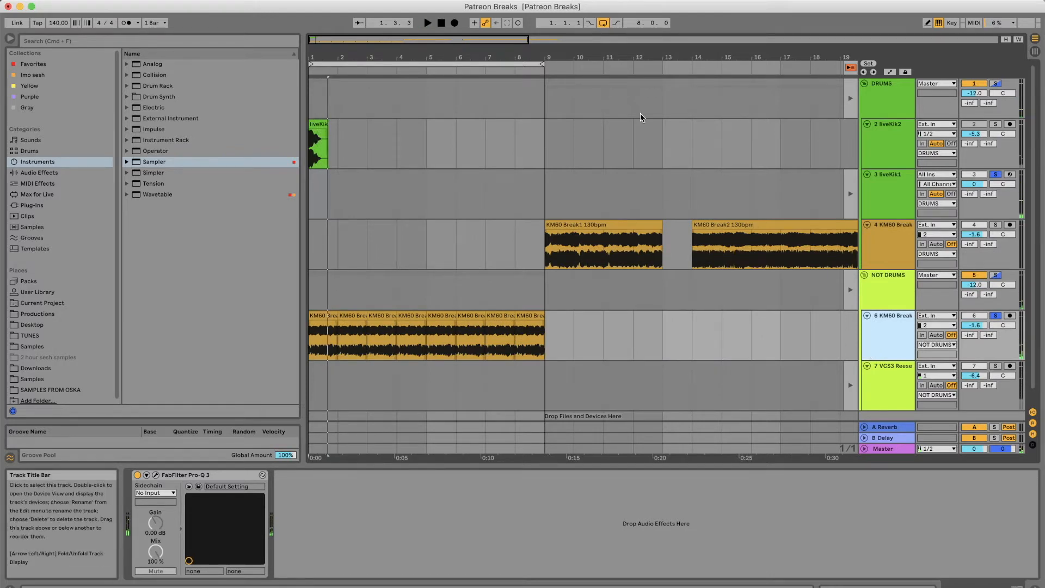
click(463, 138)
drag(463, 139, 174, 136)
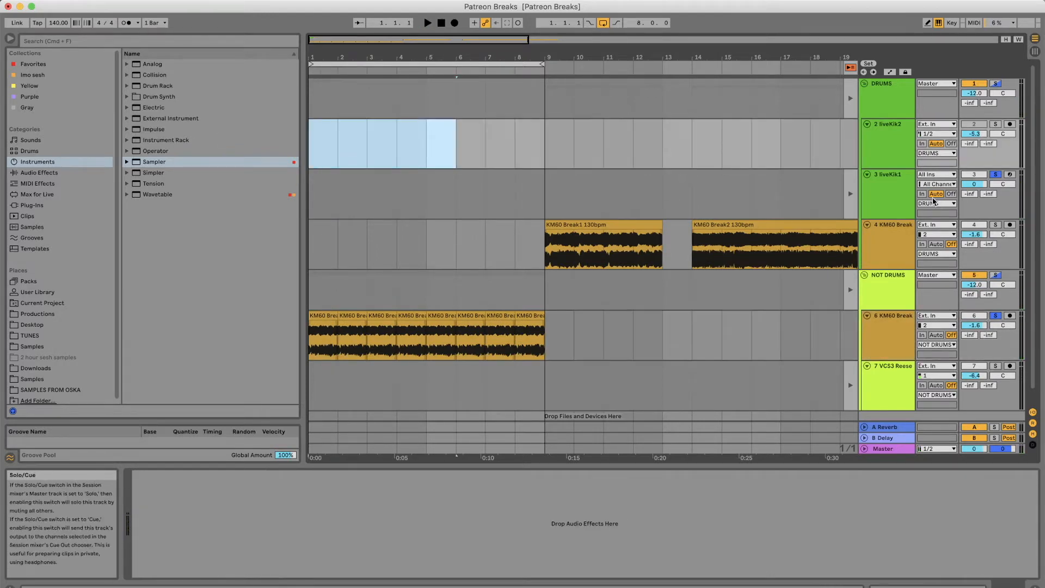
Look through the sidechain input sources offered by the first Compressor on the NOT DRUMS group
click(886, 297)
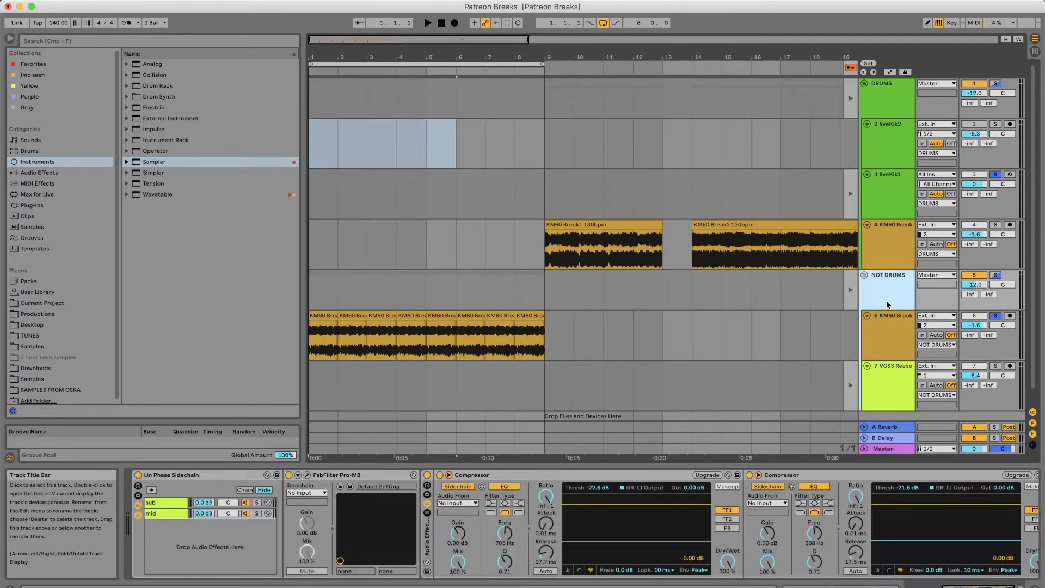
click(452, 503)
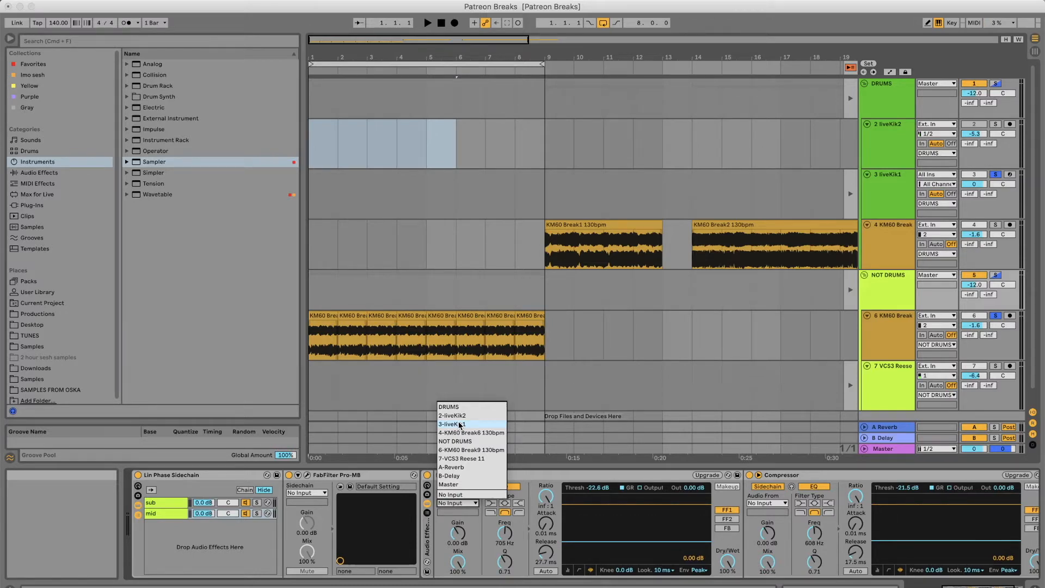
click(996, 50)
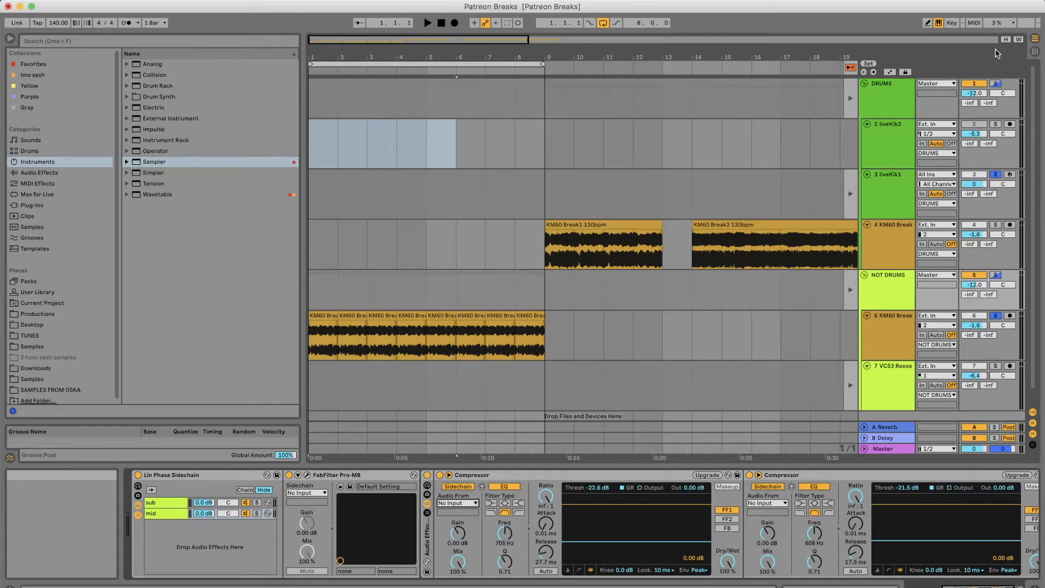
Rename track 3, the liveKik1 Sampler track, as Kick
click(1034, 52)
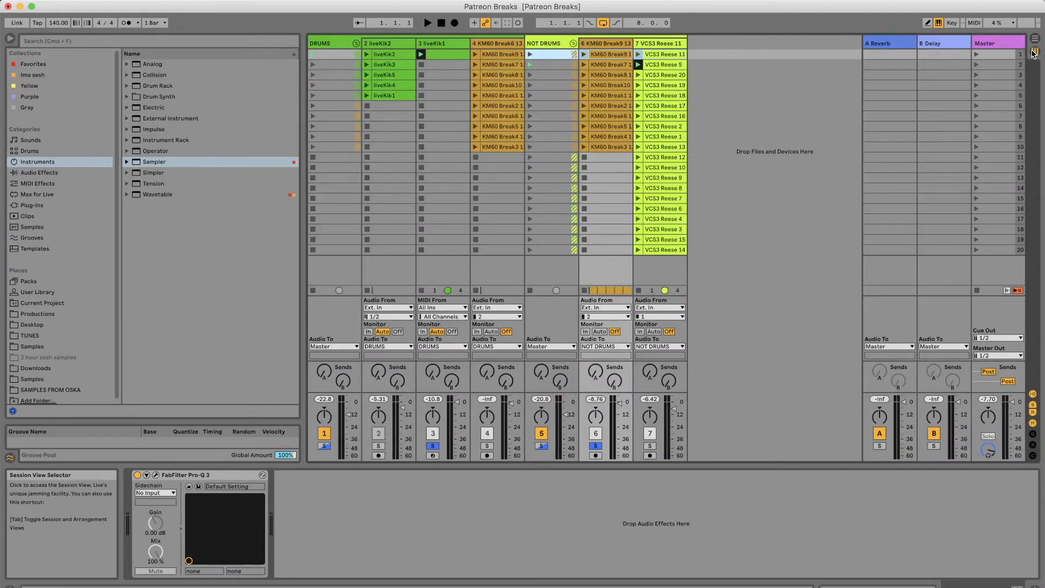
key(space)
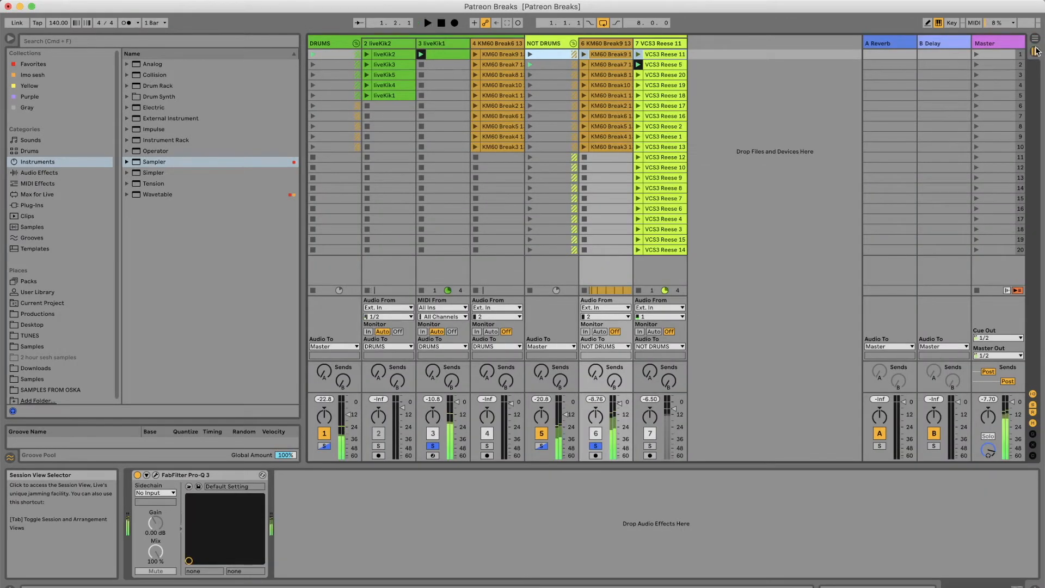
right_click(446, 41)
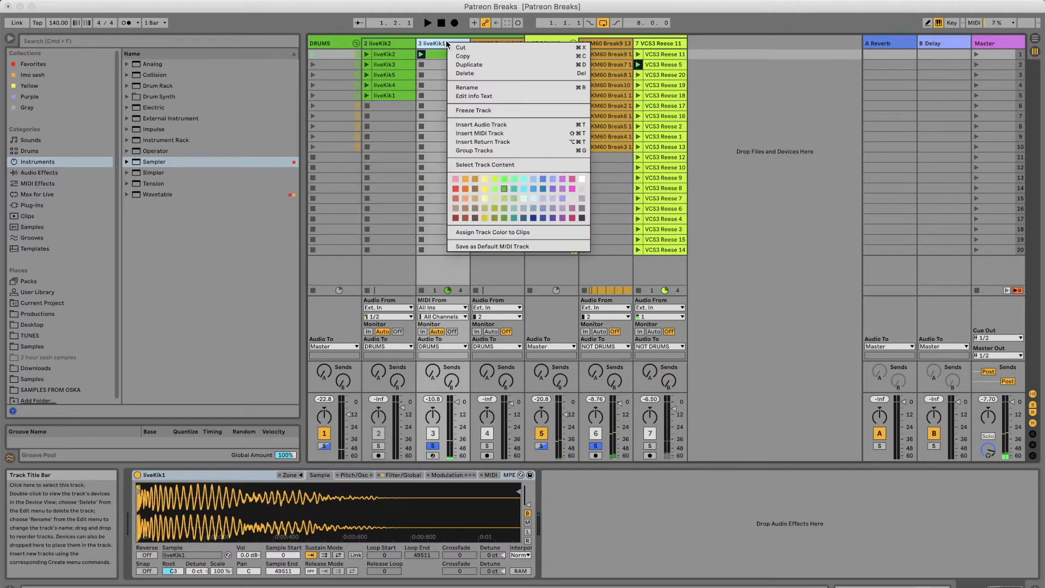
click(472, 86)
text(Kick)
key(Return)
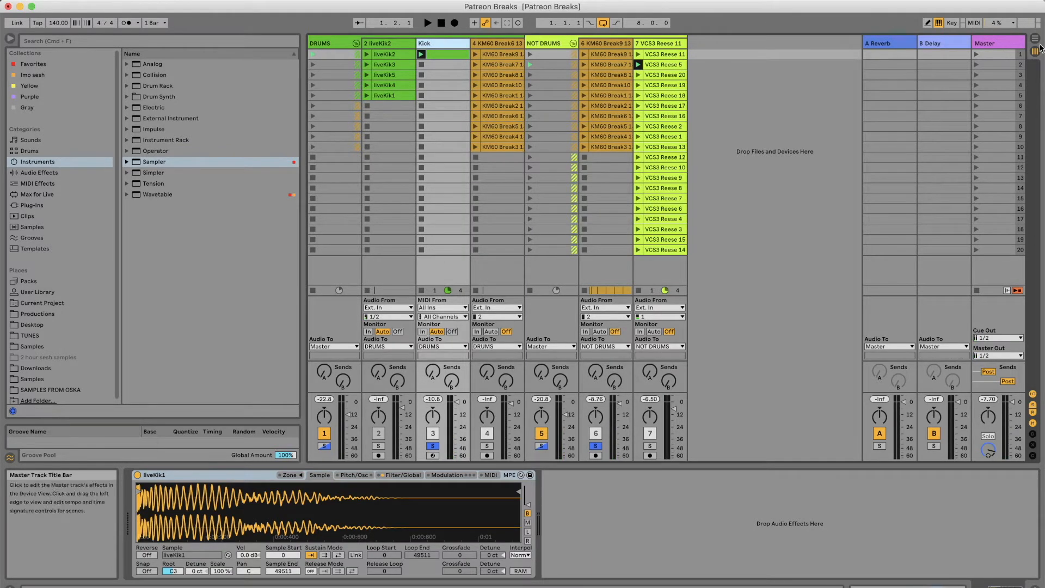
Set the first Compressor's sidechain input to Kick in both the sub and mid chains of the NOT DRUMS group's Lin Phase Sidechain rack
key(Tab)
key(space)
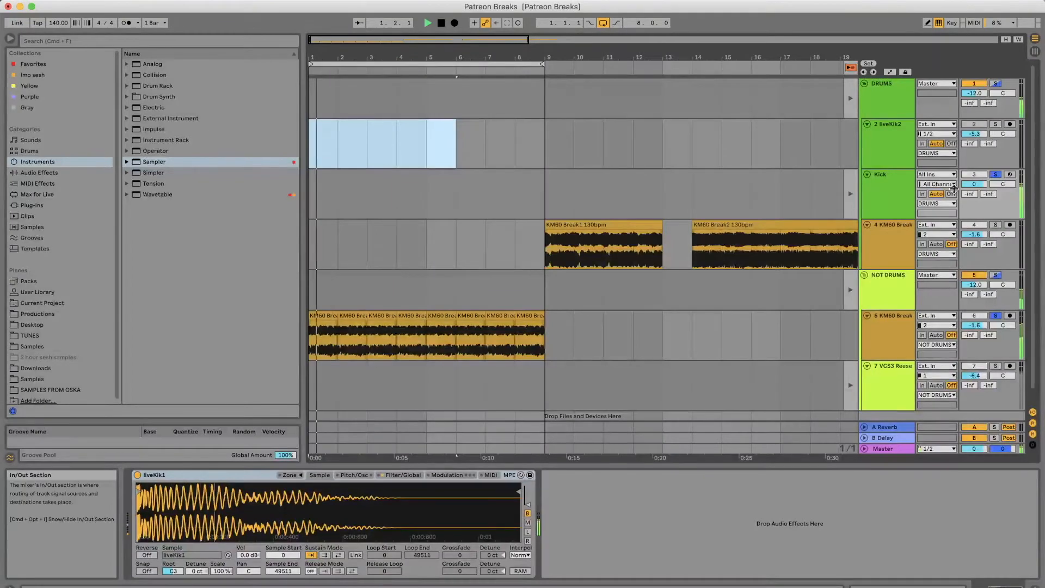
click(900, 300)
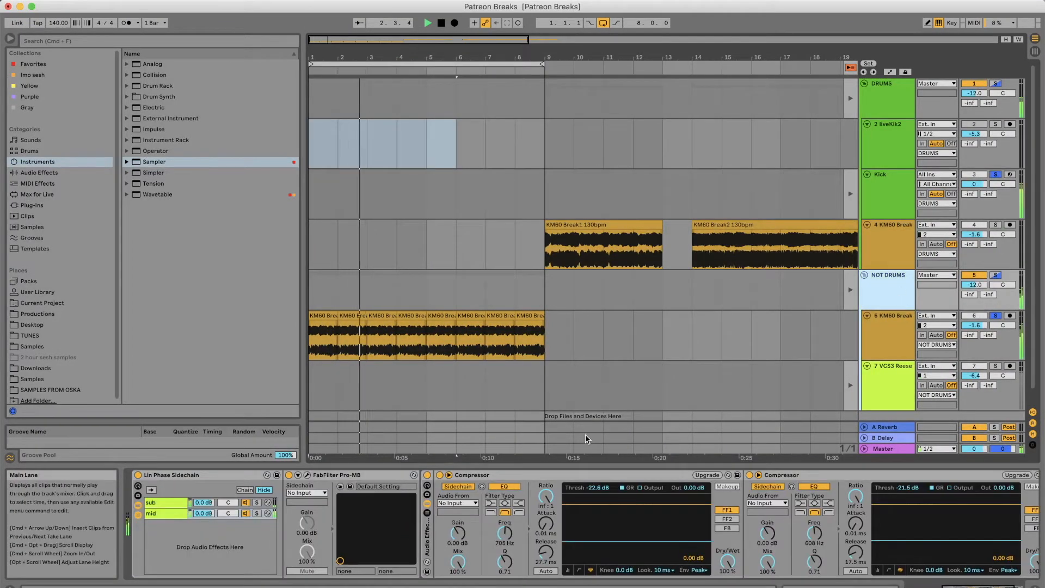
click(457, 503)
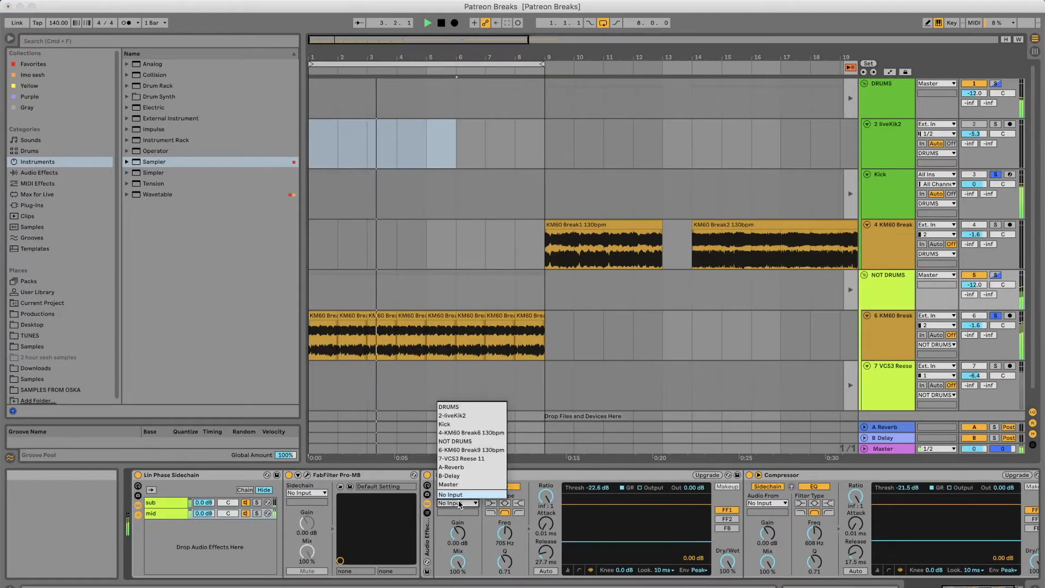
click(456, 425)
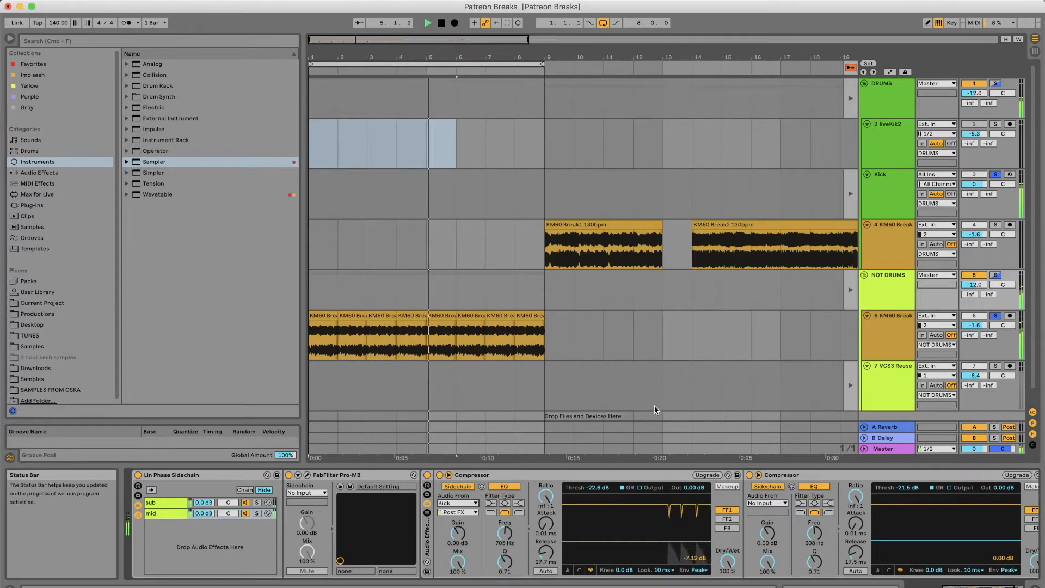
click(175, 501)
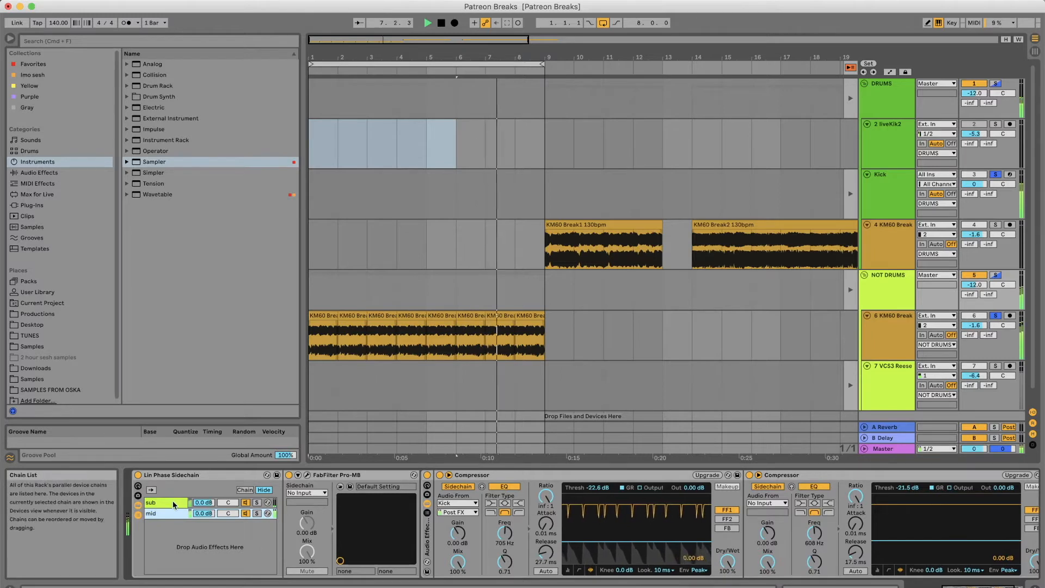
click(173, 514)
click(457, 503)
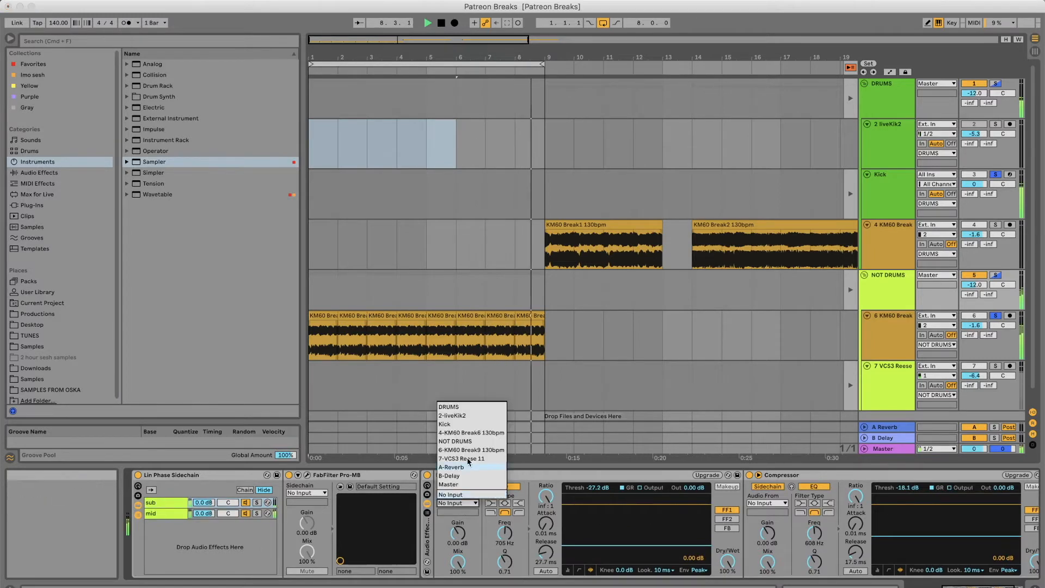
click(463, 428)
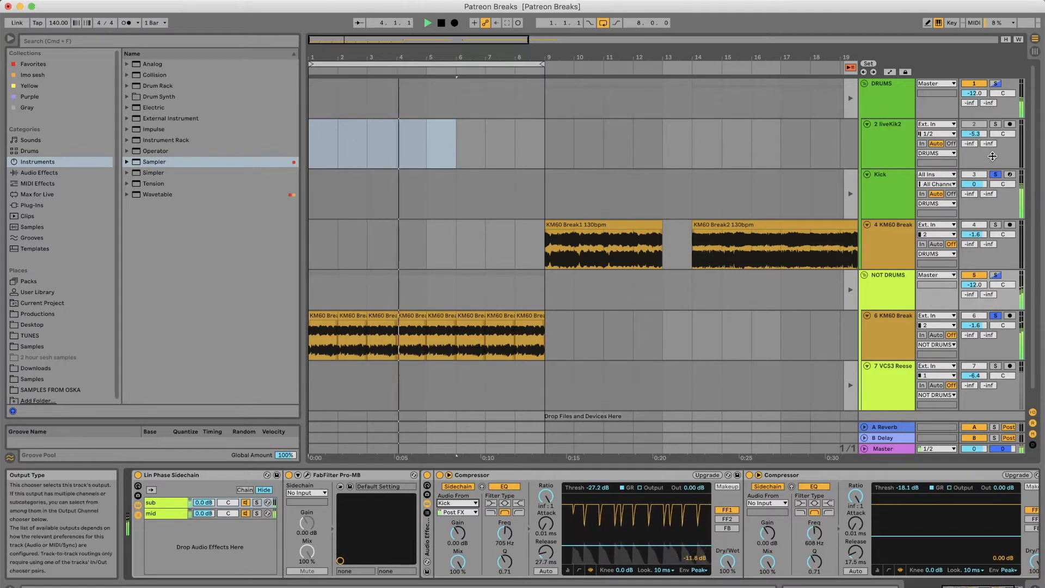
key(space)
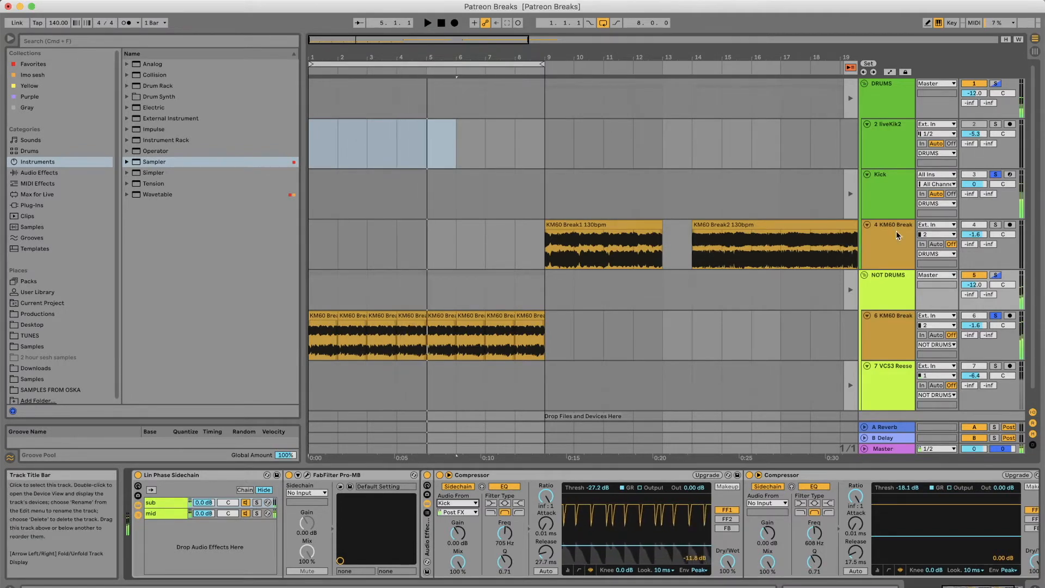
Duplicate the Kick track in Session View
click(896, 234)
click(1036, 53)
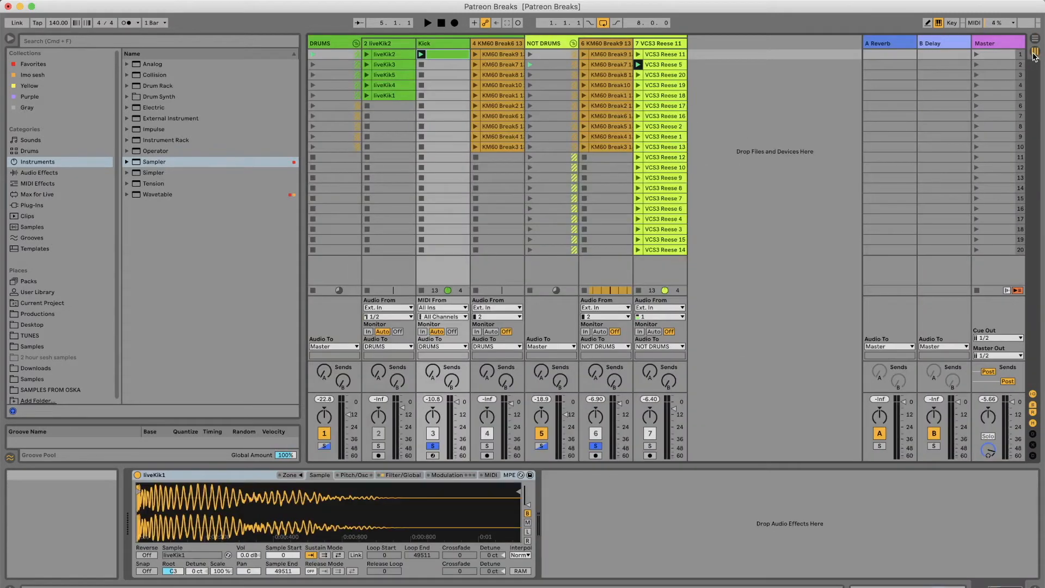
click(441, 47)
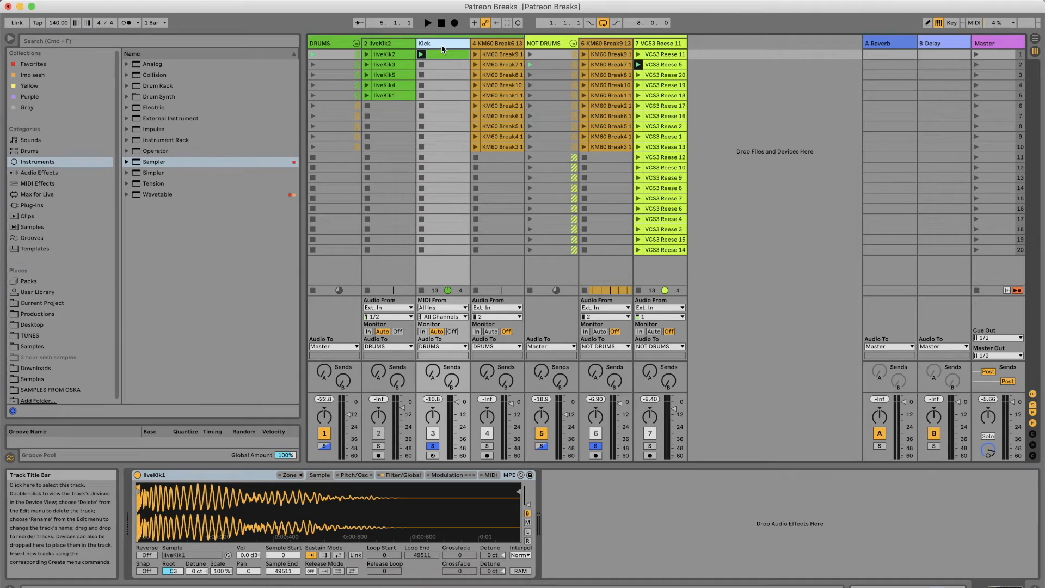
key(super+d)
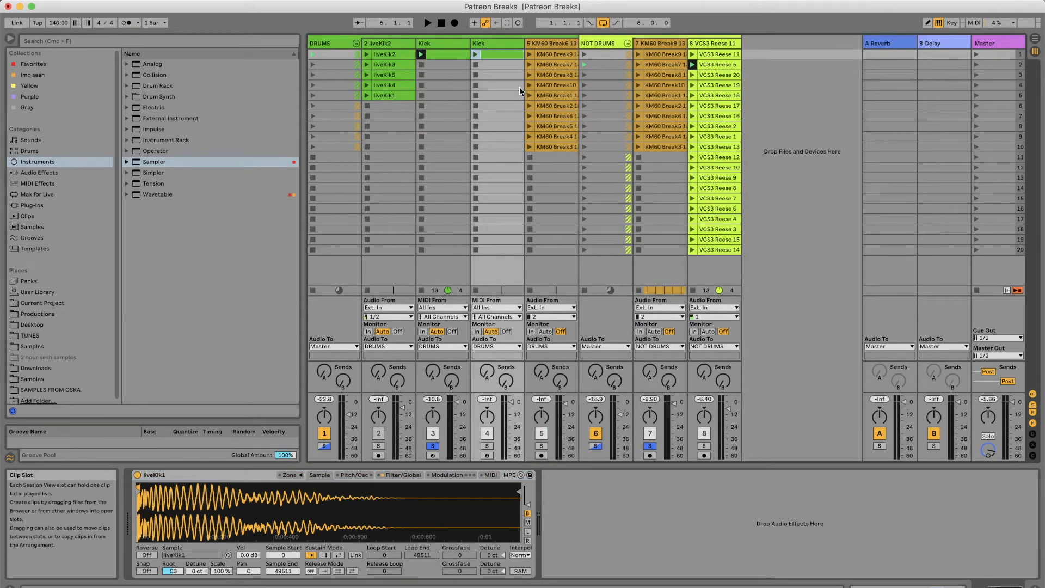
Solo track 5's KM60 break in the DRUMS group and audition its KM60 Break4, Break5 and Break6 clips
click(558, 84)
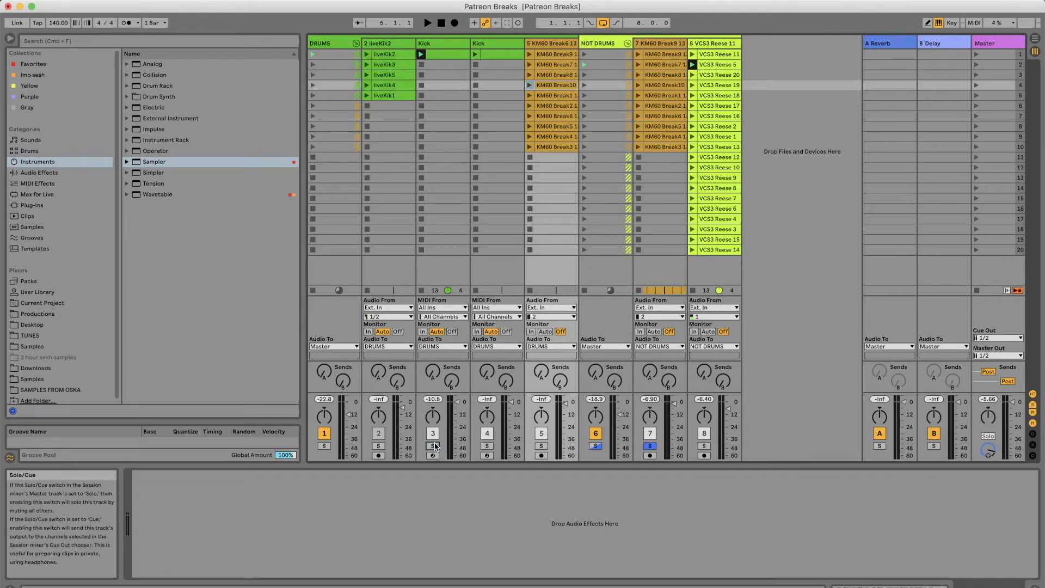
click(542, 446)
click(530, 137)
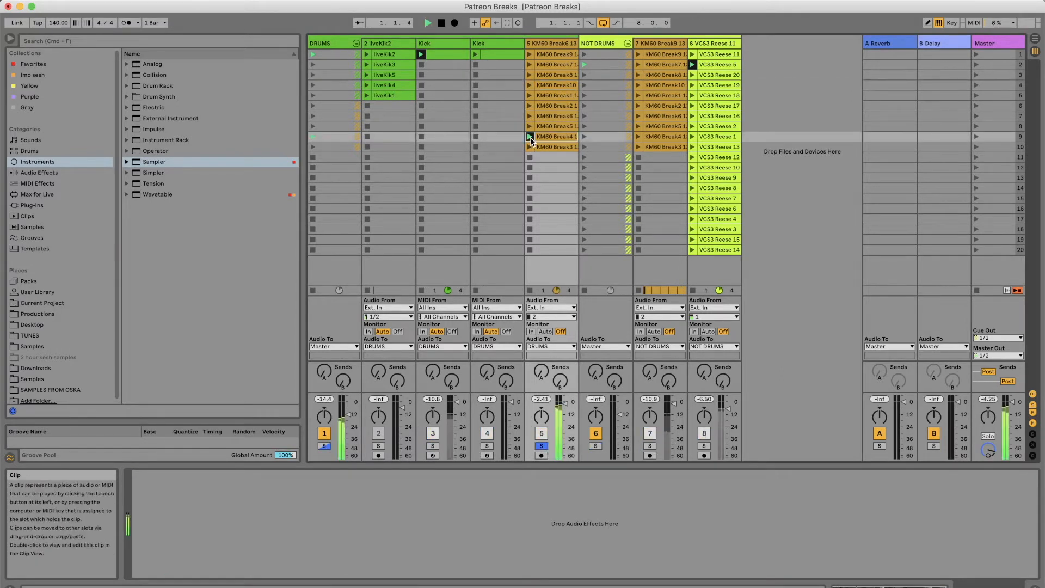
click(530, 127)
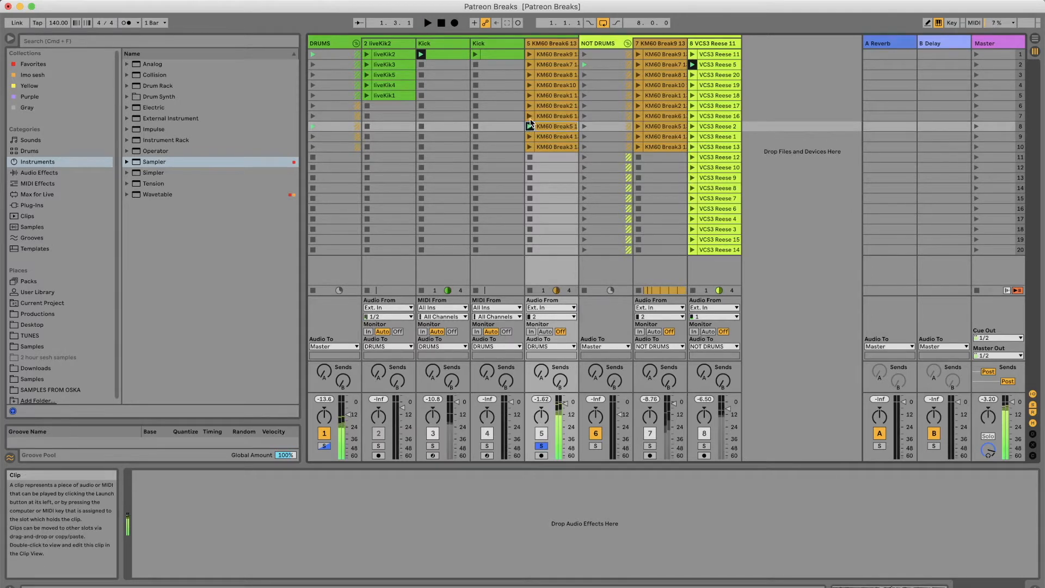
click(530, 116)
key(space)
Switch track 5 back to its arrangement clips and listen to KM60 Break1 130bpm and KM60 Break2 130bpm
key(Tab)
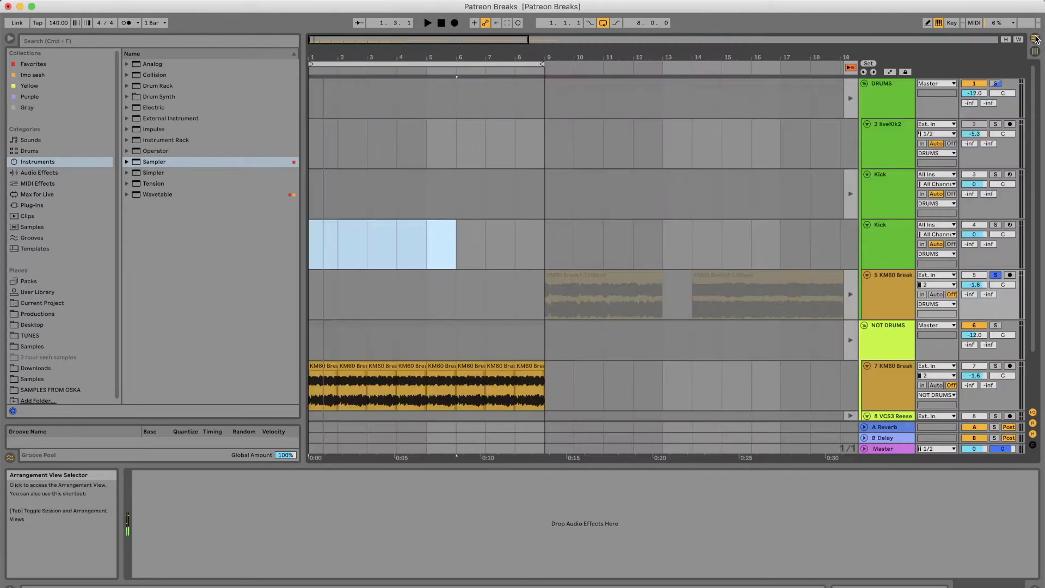
click(850, 294)
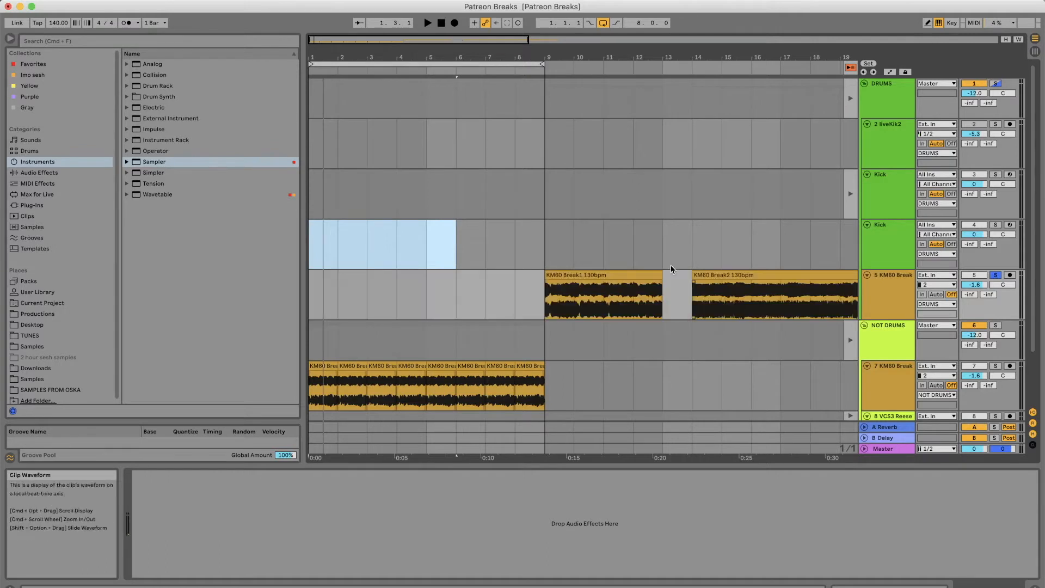
click(601, 275)
key(space)
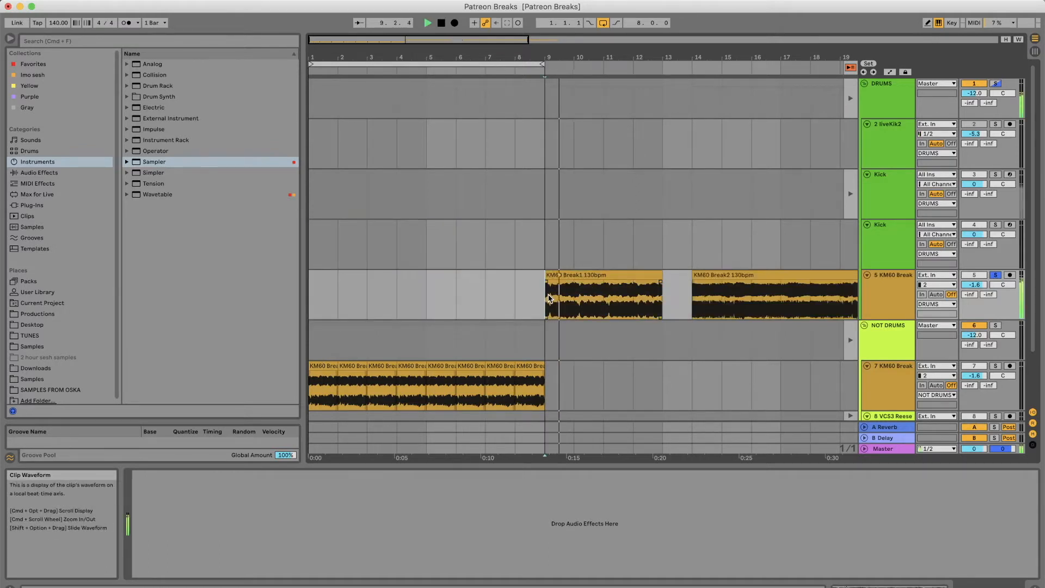
click(695, 295)
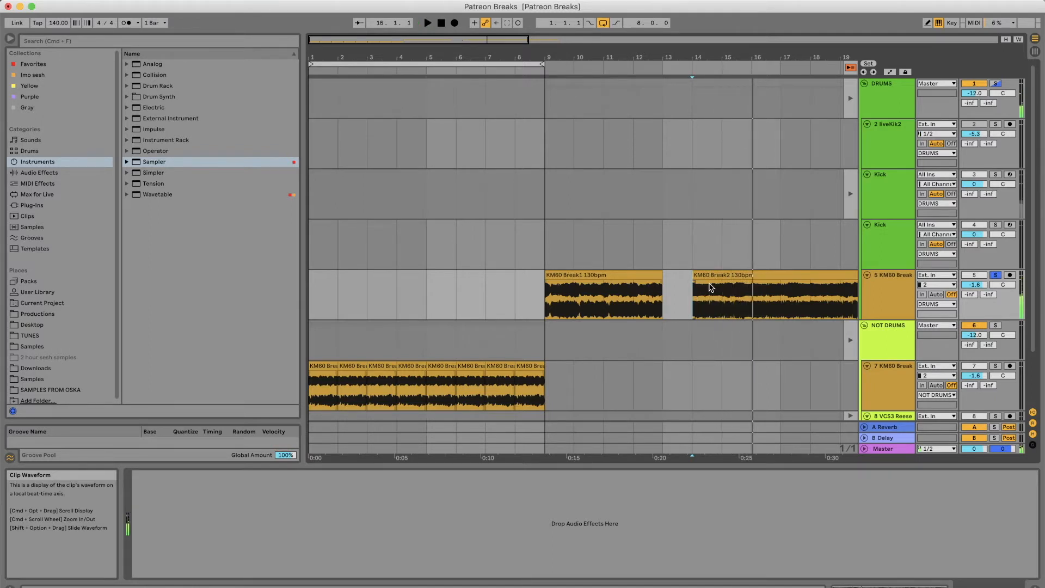
click(728, 273)
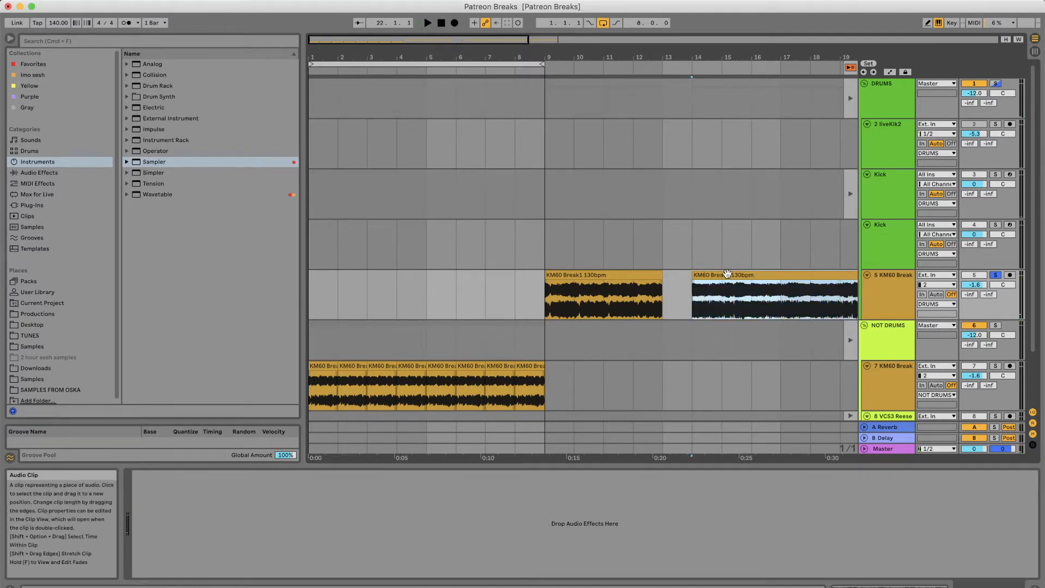
Rename the duplicated Kick track as Snare and load the KM60 Break2 130bpm clip into its Sampler
click(887, 226)
right_click(888, 227)
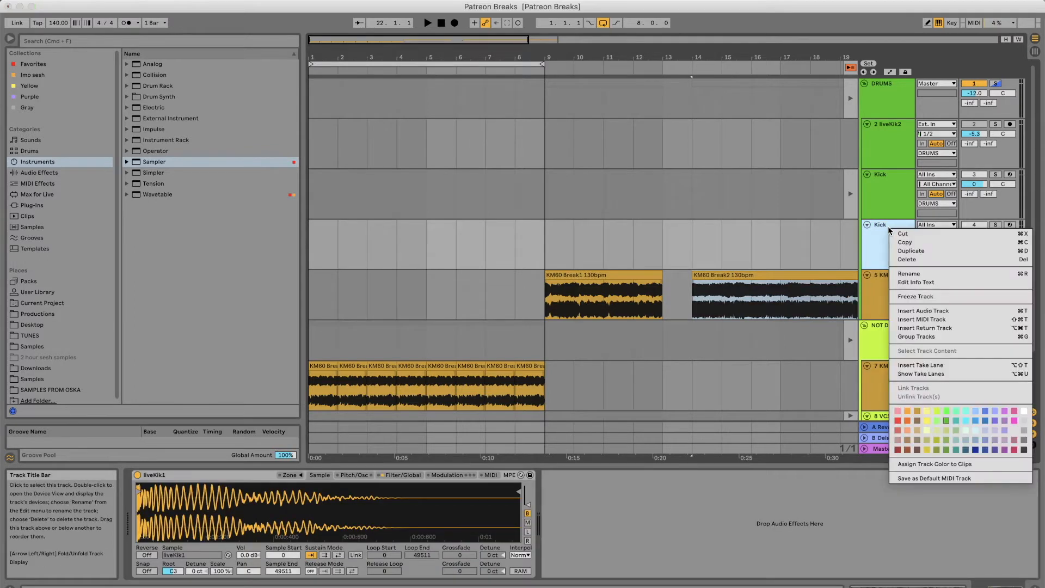
click(910, 275)
text(Snare)
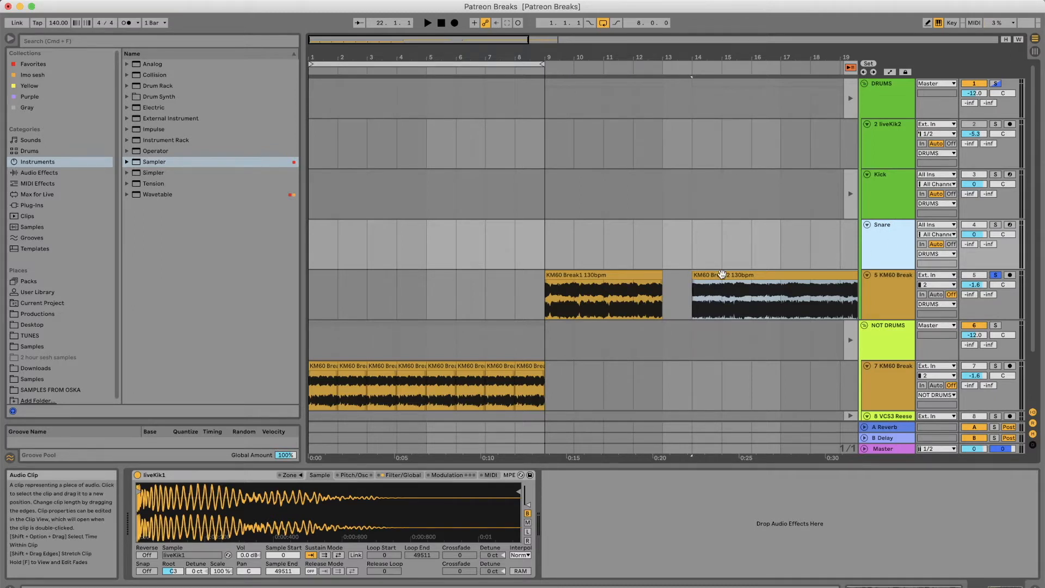
click(722, 275)
drag(731, 276, 334, 500)
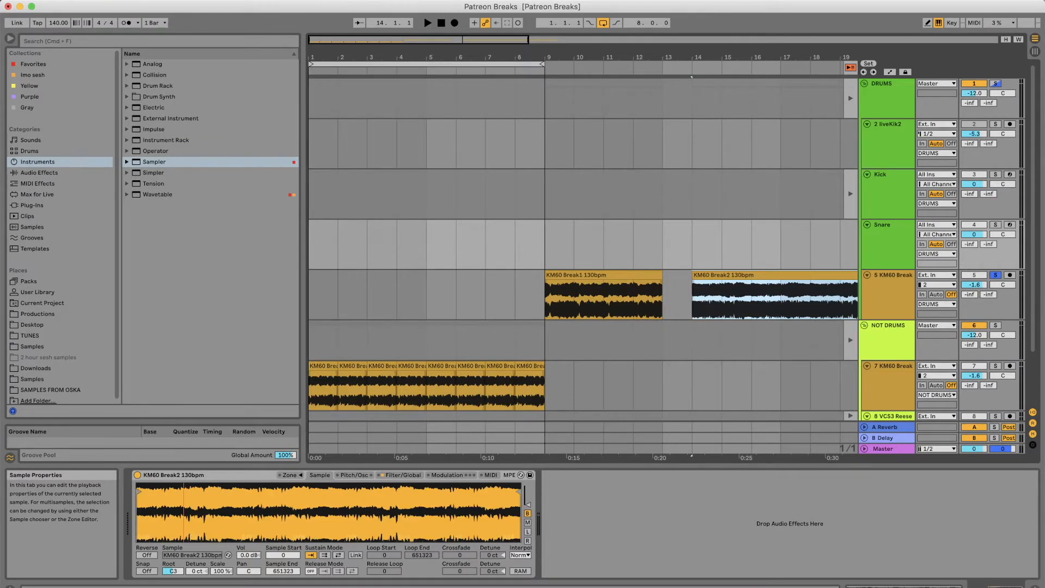
Listen closely to the KM60 Break2 clip from bar 14 to look for a usable snare hit
click(684, 312)
key(space)
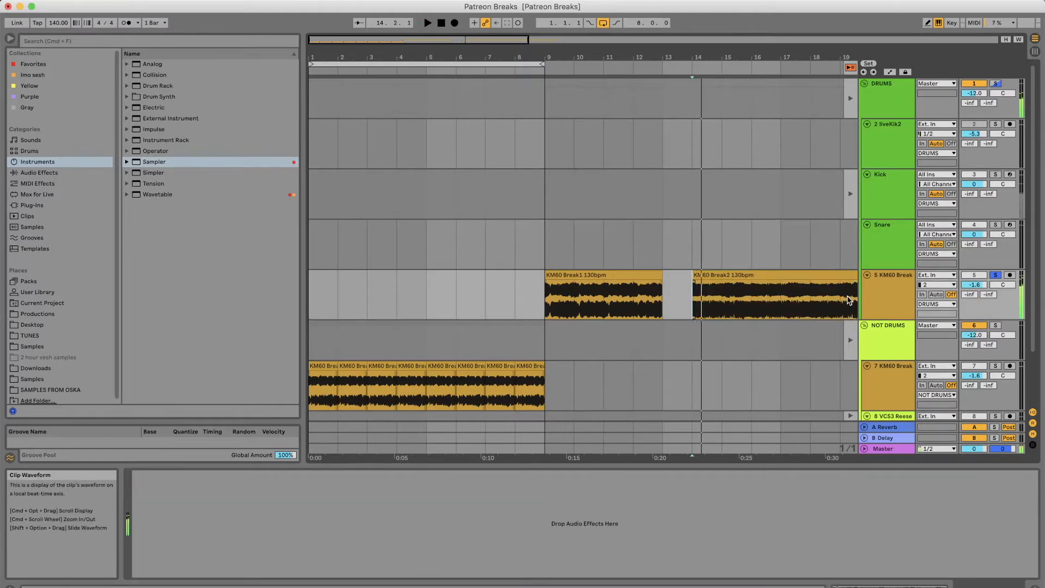
drag(713, 59, 713, 123)
key(space)
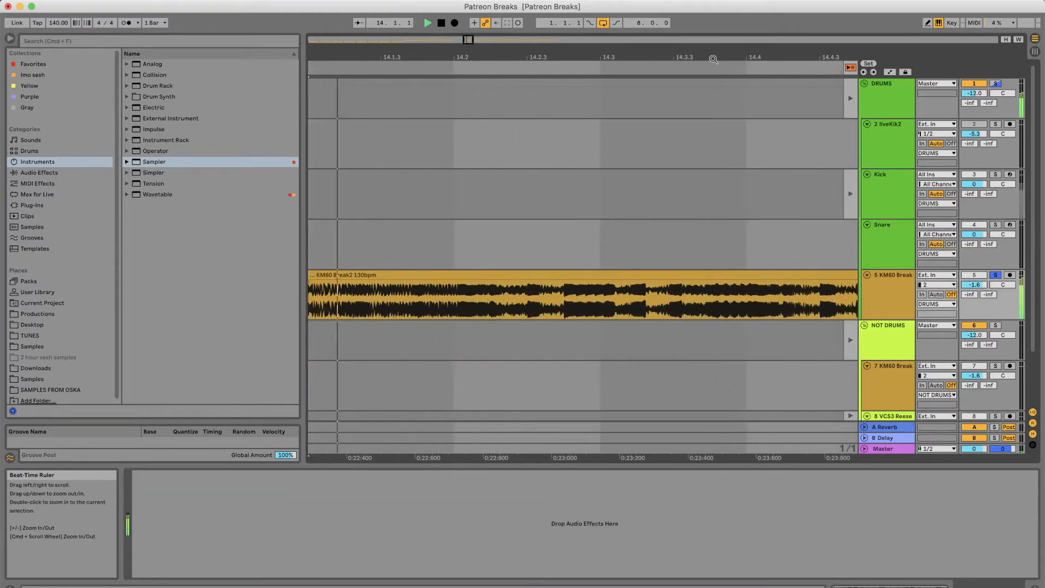
drag(714, 60, 477, 28)
key(space)
click(695, 306)
key(space)
key(space)
Set the arrangement's fixed grid to 1/4 and audition the KM60 Break2 clip around beat 15.4
right_click(691, 251)
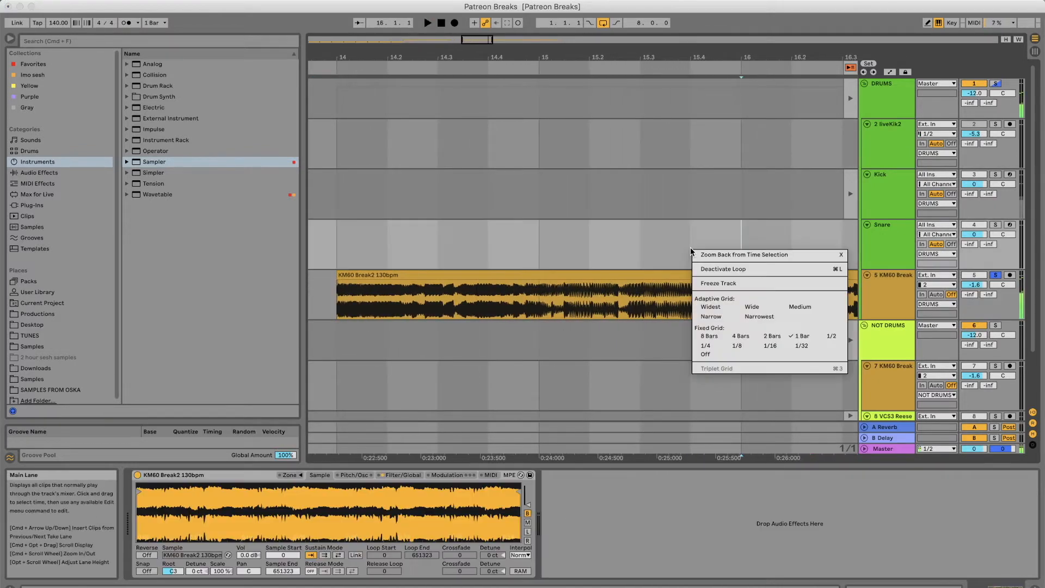
click(704, 345)
click(692, 301)
key(space)
key(space)
key(space)
key(space)
Audition the KM60 Break2 clip from beat 14.3 through bar 17 to compare its snare hits
click(439, 300)
key(space)
key(space)
key(space)
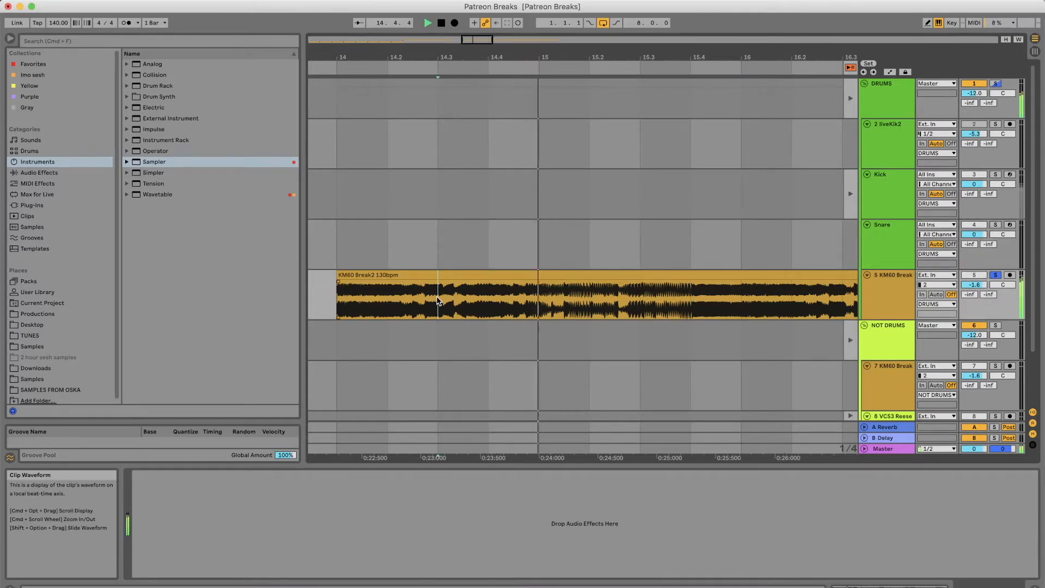
scroll(510, 300, right, 5)
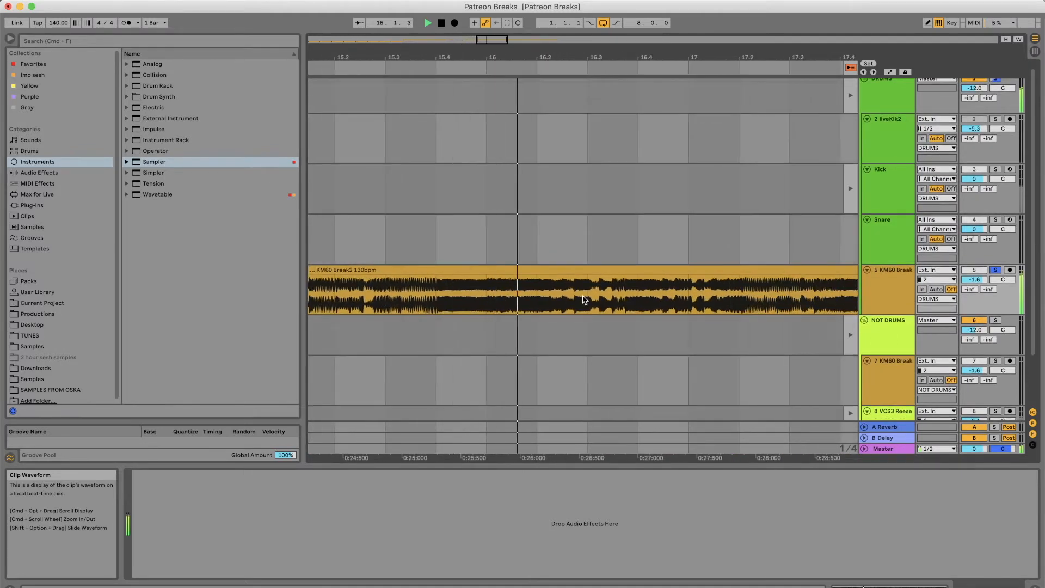
scroll(584, 299, right, 2)
scroll(729, 302, right, 2)
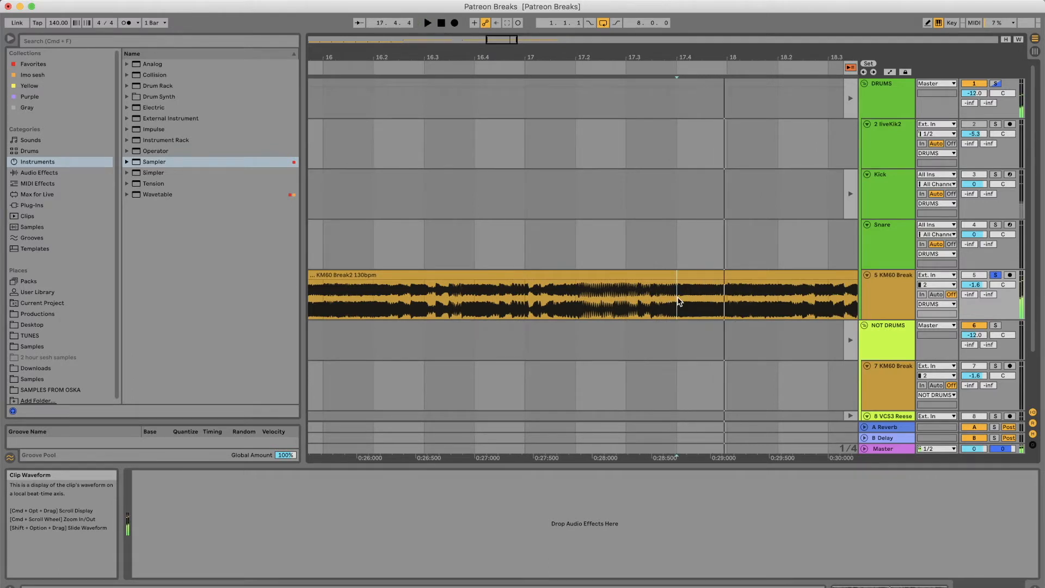
Split the one-beat section from 15.4 to 16 out of the KM60 Break2 clip, and show the Snare track's Sampler
scroll(678, 301, left, 5)
key(space)
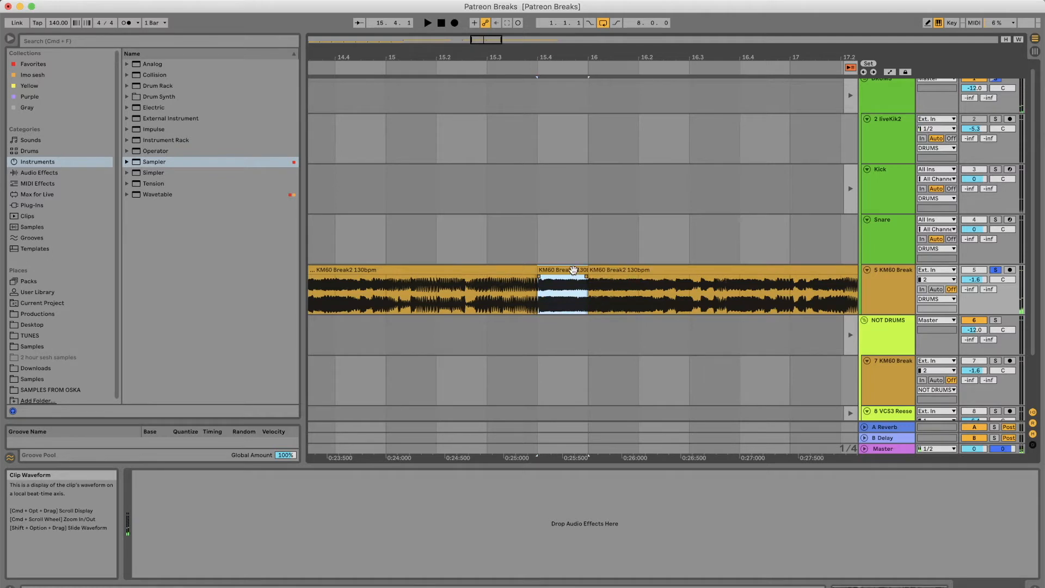
right_click(573, 273)
click(601, 375)
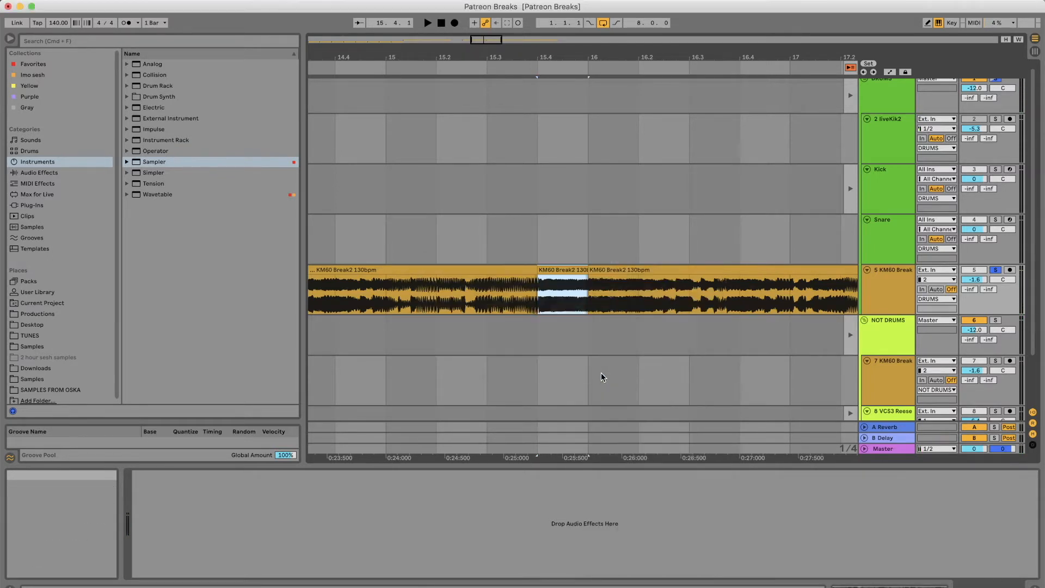
click(896, 243)
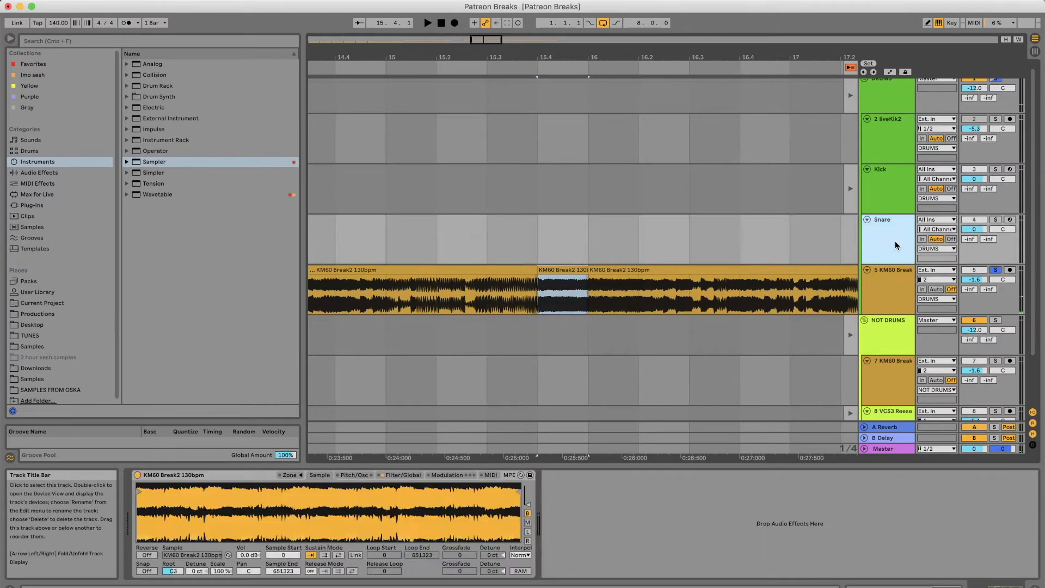
Load the one-beat KM60 Break2 slice into the Snare track's Sampler and display its filter and volume envelope settings
drag(566, 289, 348, 492)
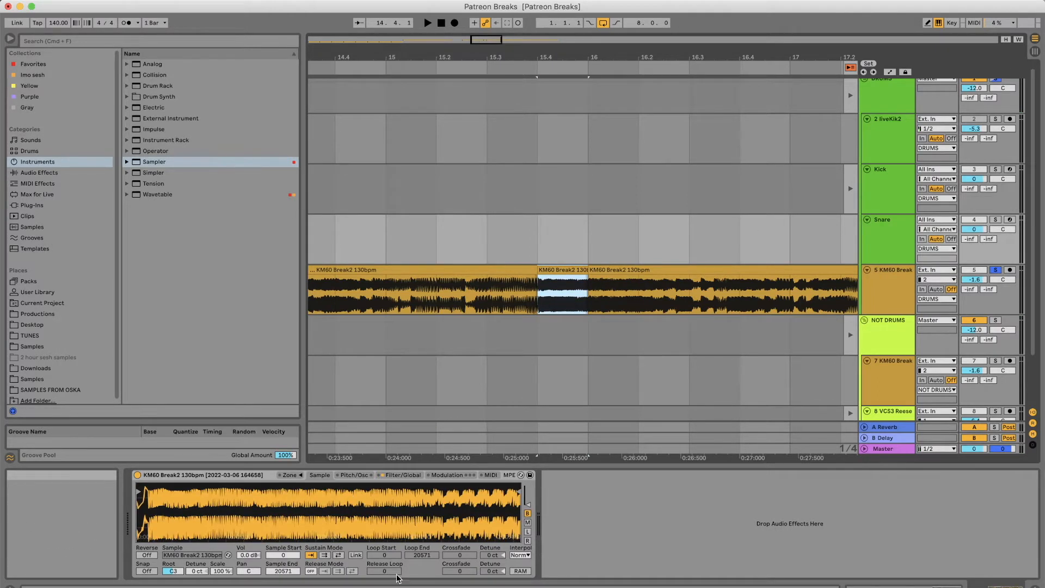
click(397, 476)
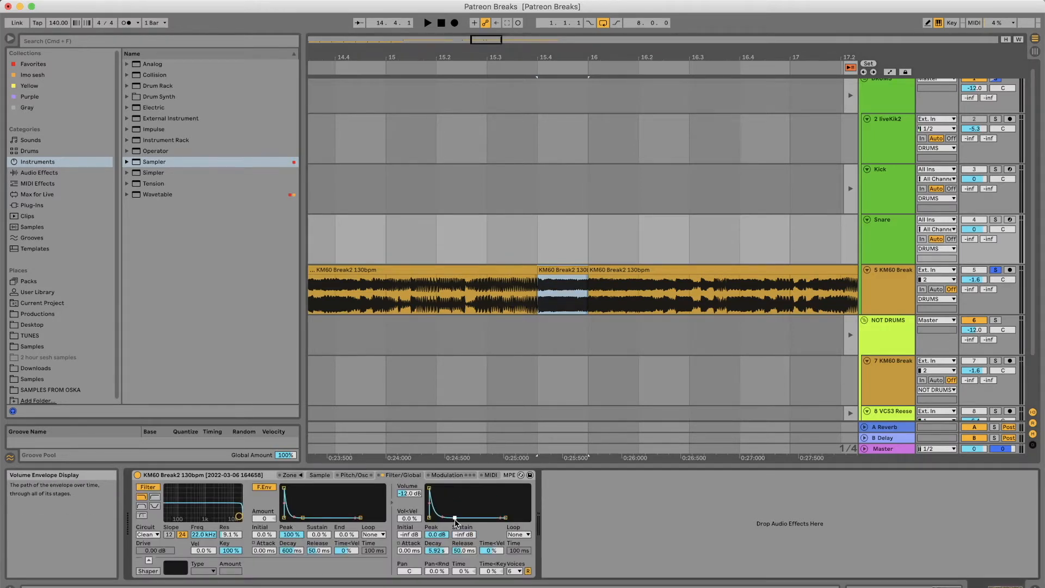
Replace all notes in the Snare session clip with one-beat C3 notes on beats 1.2 and 1.4
click(1035, 52)
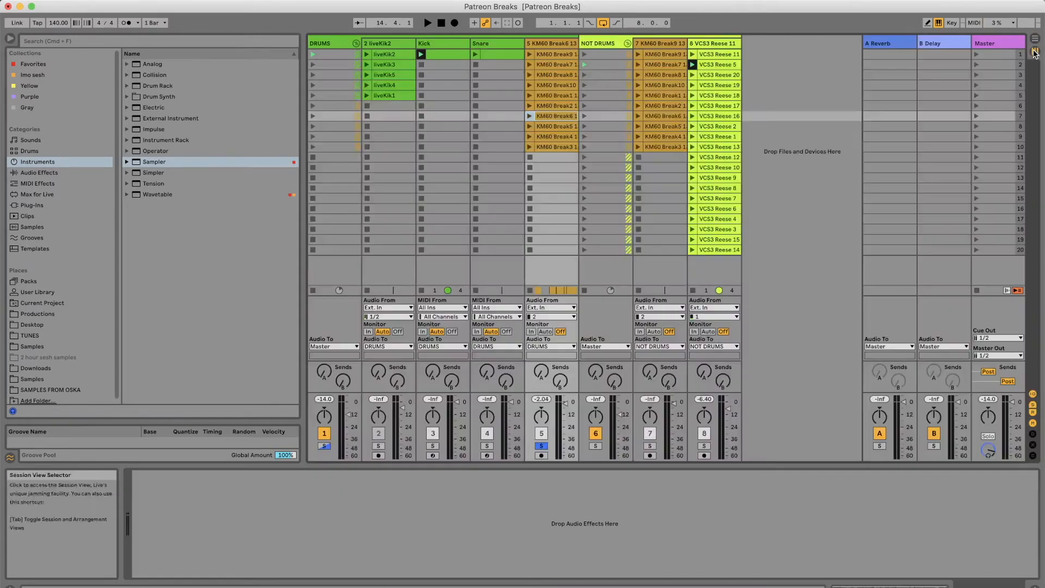
click(511, 54)
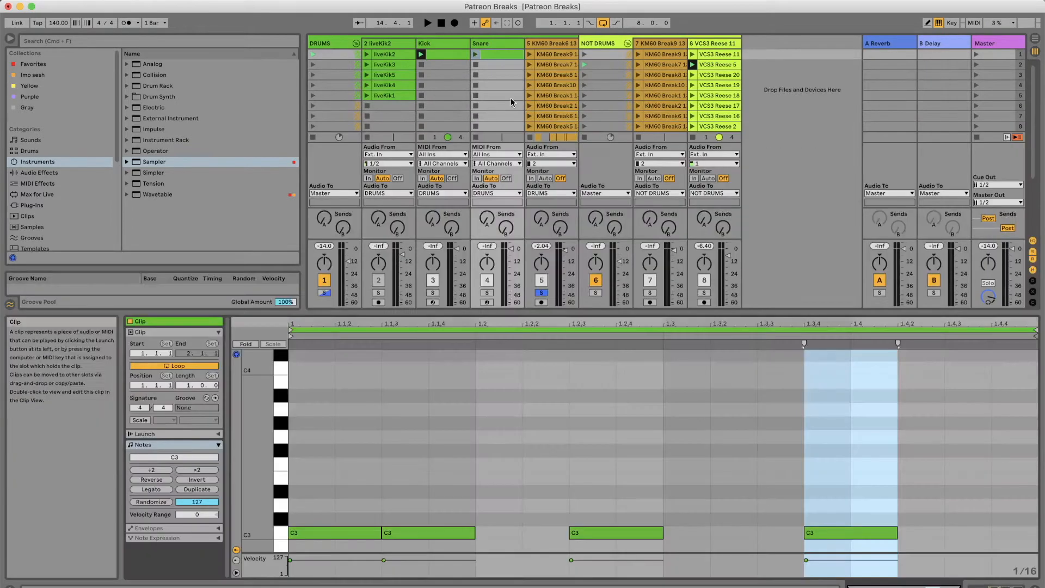
drag(929, 503, 281, 547)
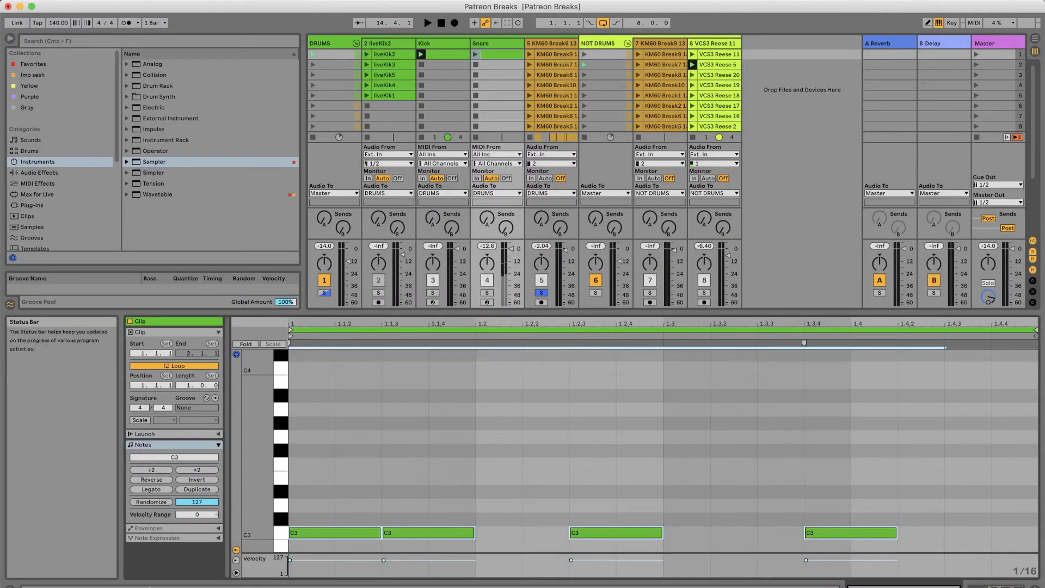
key(Delete)
double_click(486, 532)
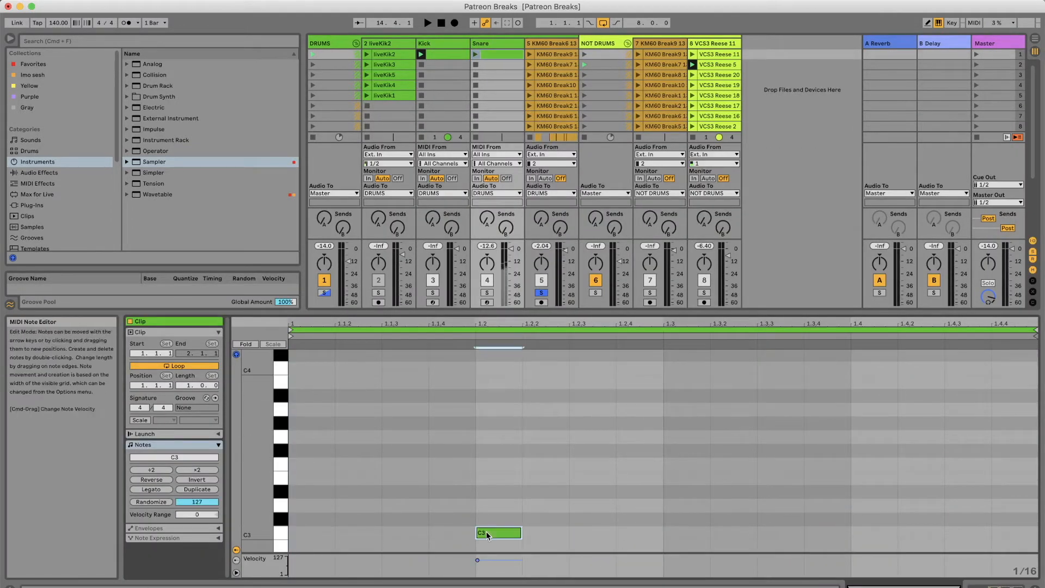
drag(521, 533, 1000, 537)
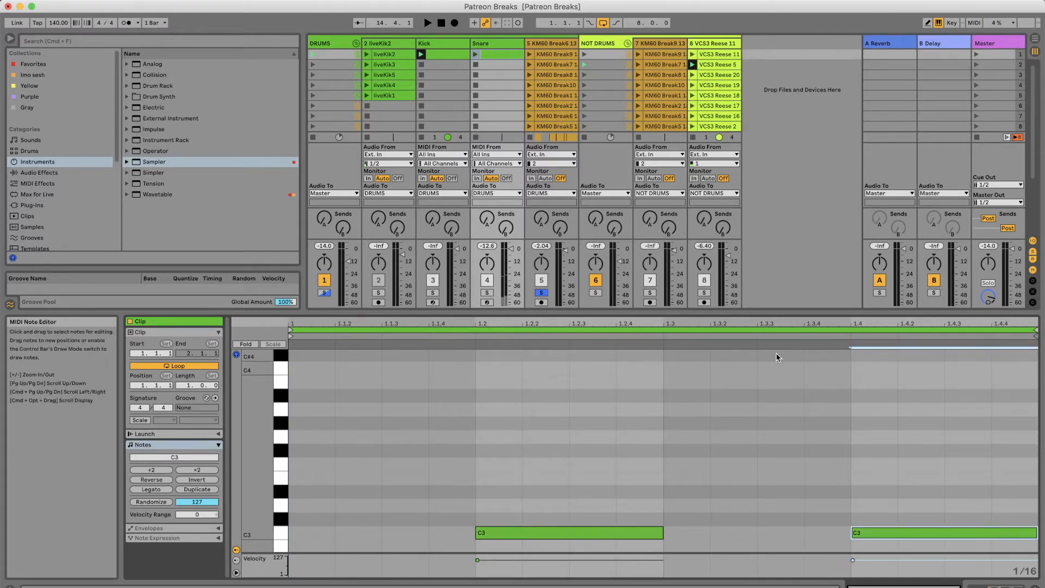
Play the Snare clip and solo the Kick and Snare tracks instead of the 5 KM60 Break track
click(476, 54)
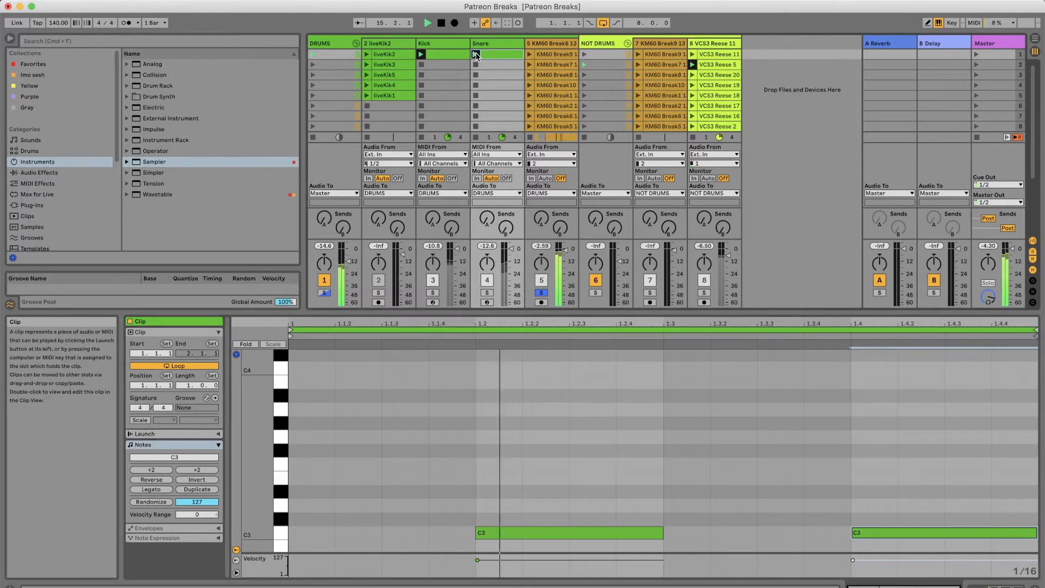
click(535, 293)
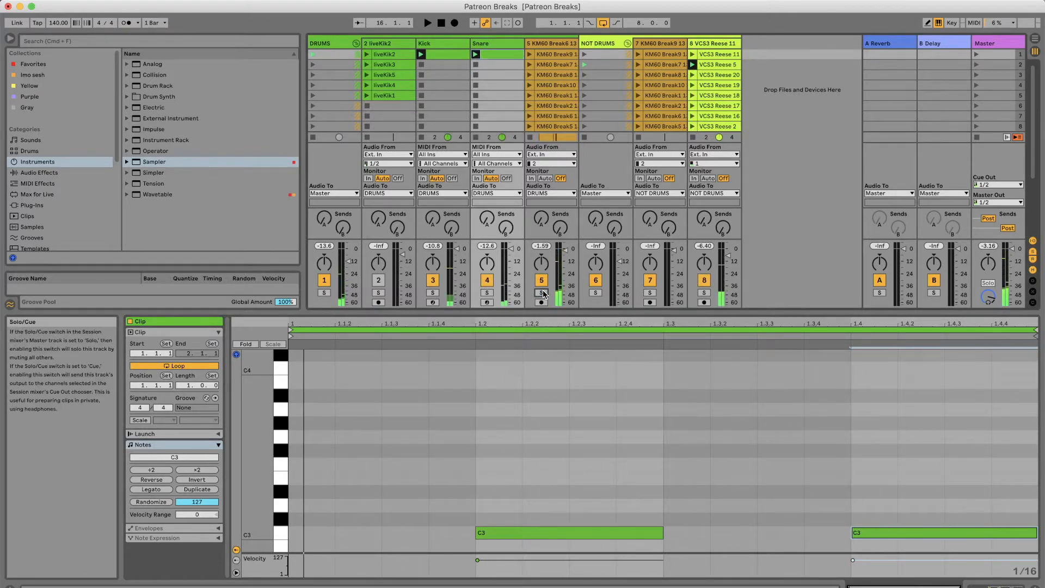
click(433, 293)
super+click(487, 293)
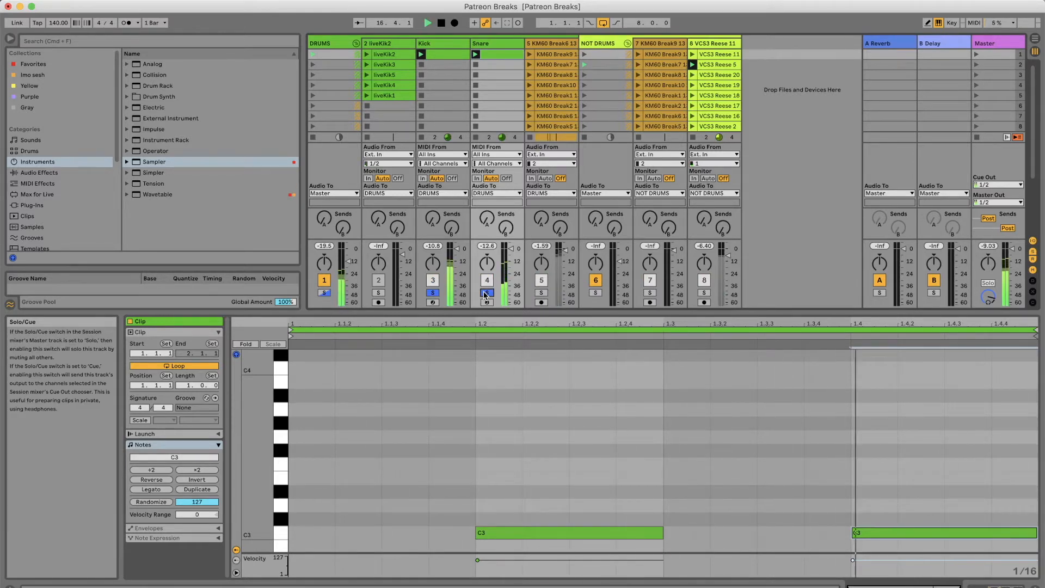
Set the Snare Sampler's volume decay to 584 ms and the track volume to 6.0 dB, and also solo the 7 KM60 Break track
click(493, 42)
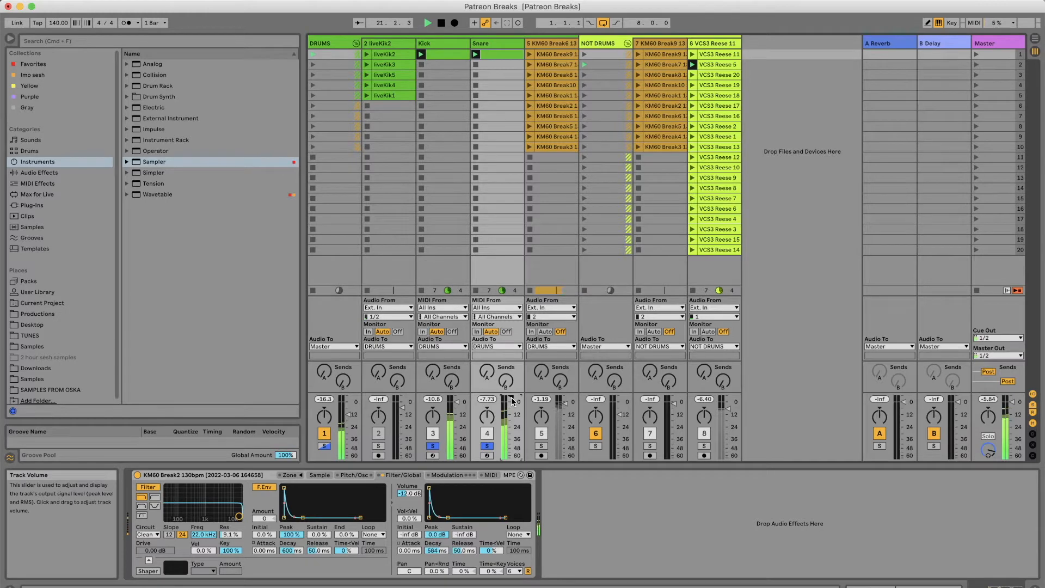
click(651, 447)
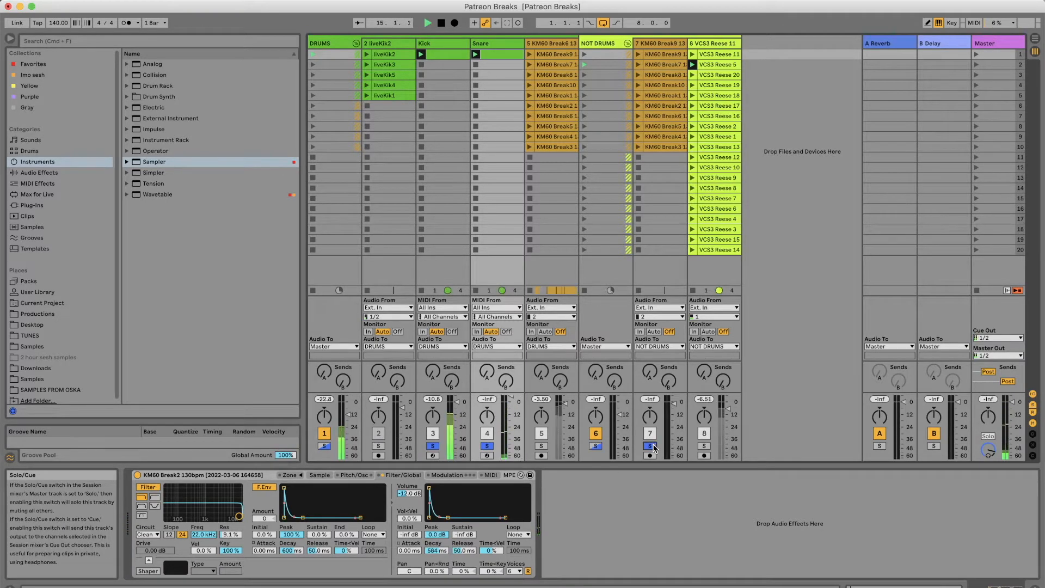
Copy the Kick and Snare session clips into the arrangement at bar 1 and return both tracks to arrangement playback
click(1035, 39)
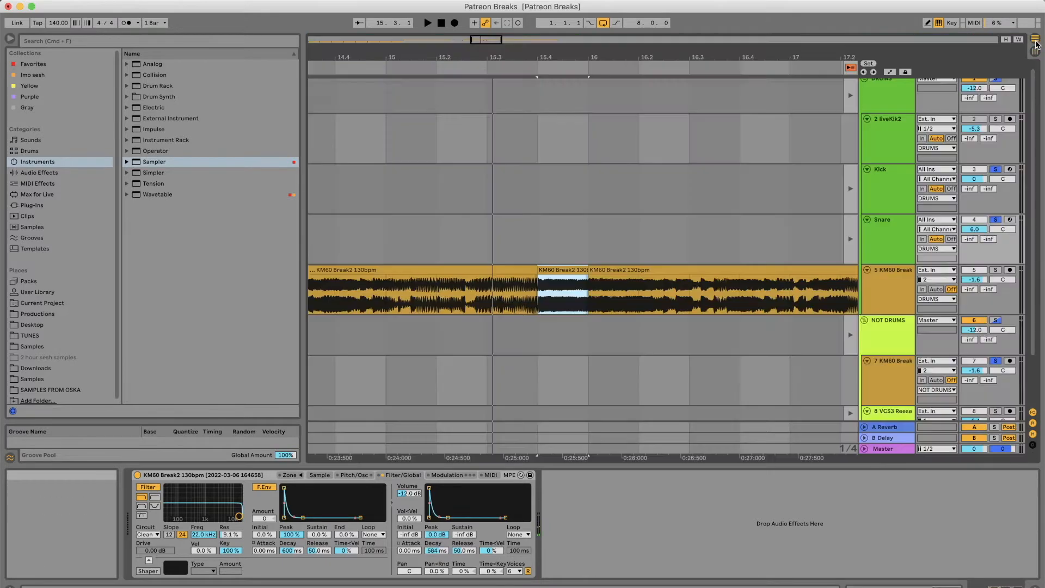
drag(769, 70, 768, 56)
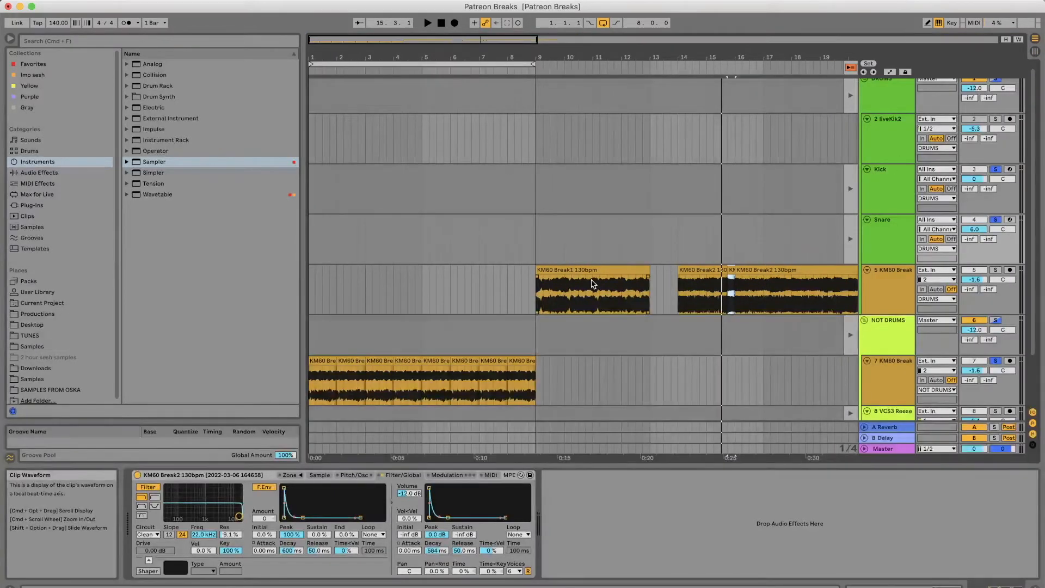
click(1037, 50)
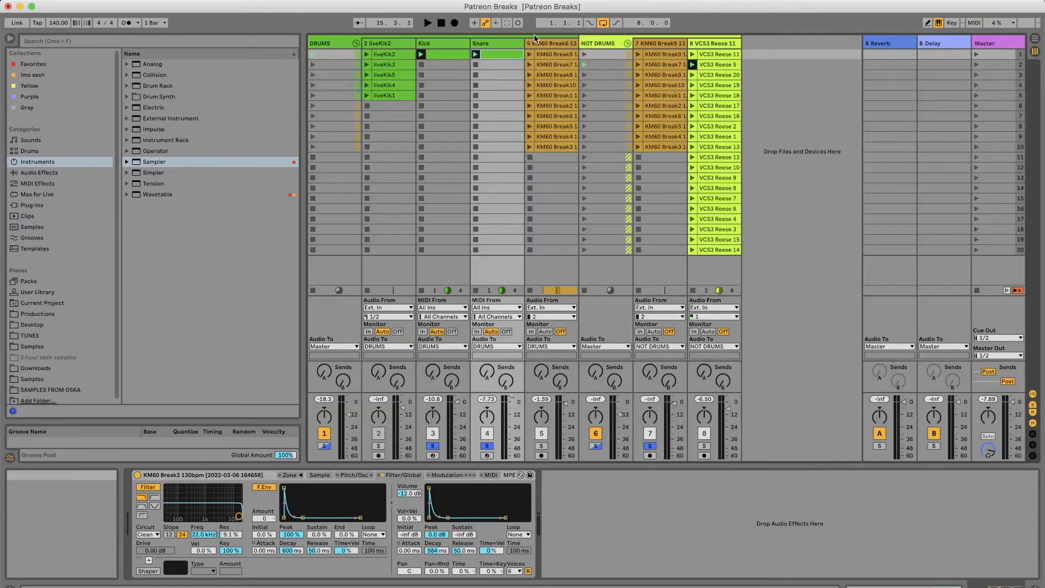
click(446, 58)
click(497, 53)
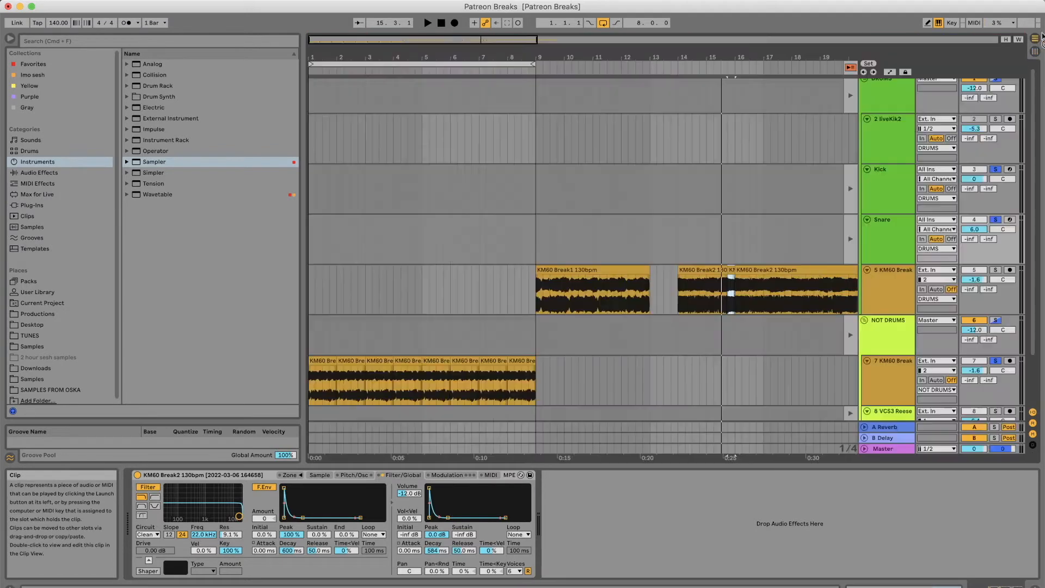
key(Tab)
drag(543, 194, 312, 207)
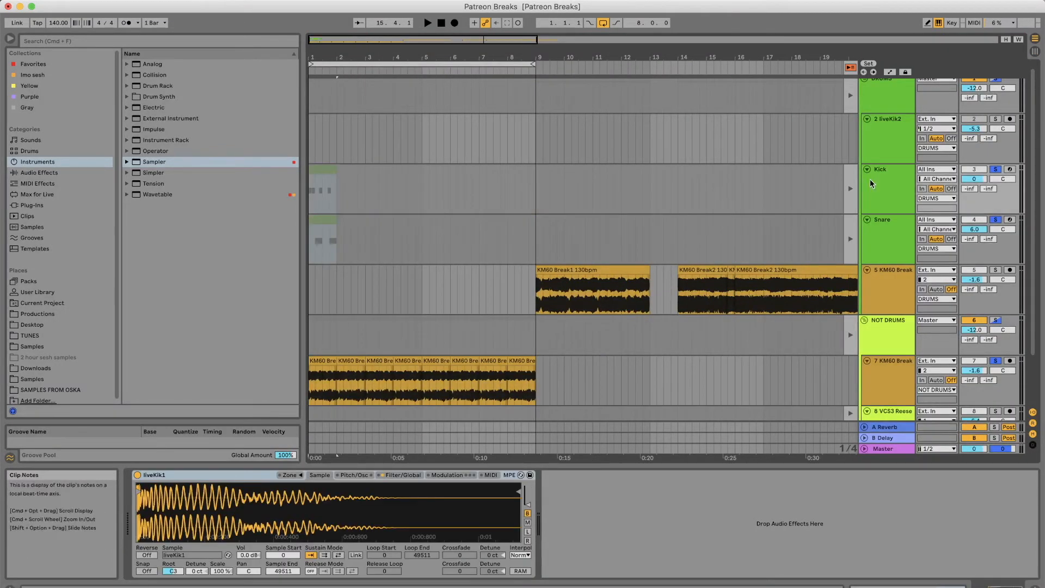
click(846, 184)
click(850, 240)
key(space)
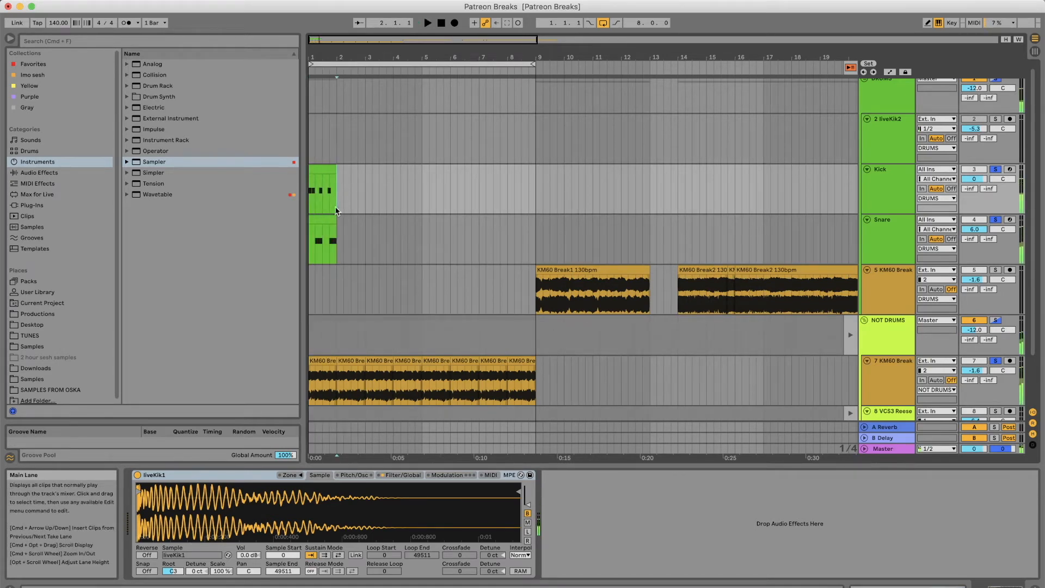
Duplicate the one-bar Kick and Snare clips until they fill bars 1 to 8, and play them with the break
drag(338, 189, 276, 250)
key(super+d)
key(super+d)
key(super+d)
key(super+d)
key(super+d)
key(super+d)
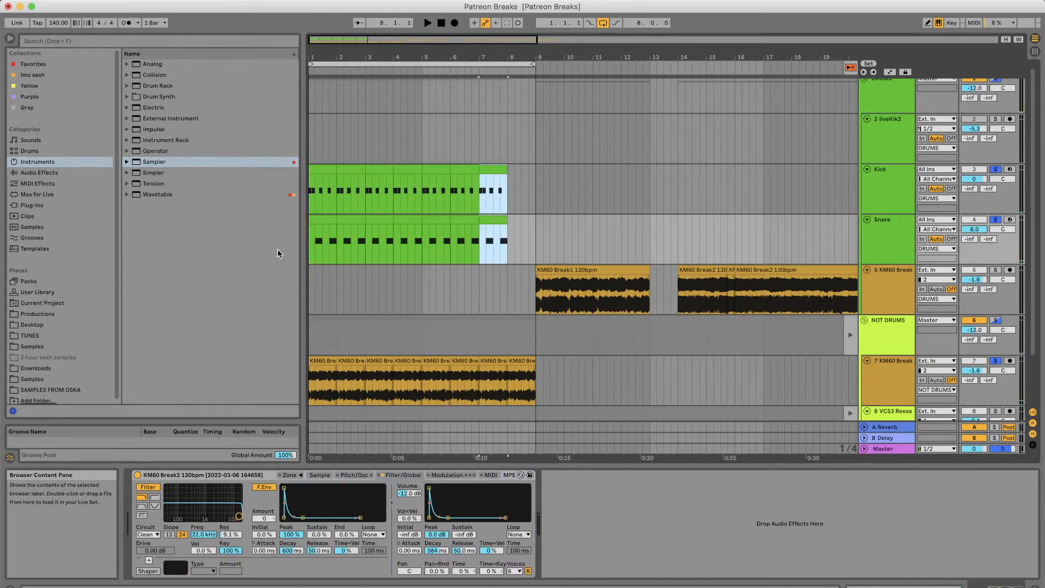
key(super+d)
key(space)
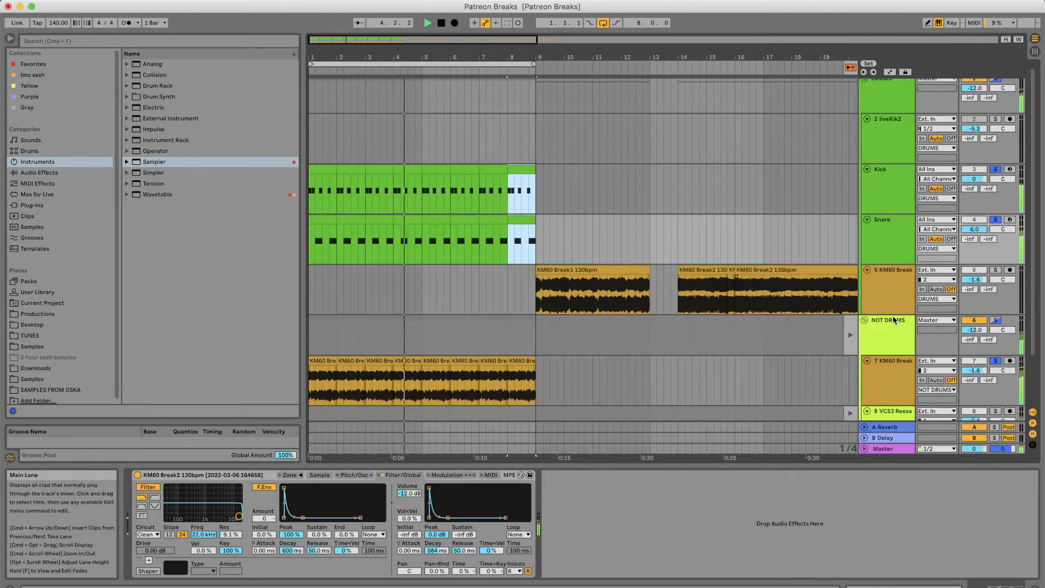
Audition the opening bars of the arrangement and move the Snare track above the Kick track
drag(414, 57, 414, 109)
drag(309, 58, 309, 68)
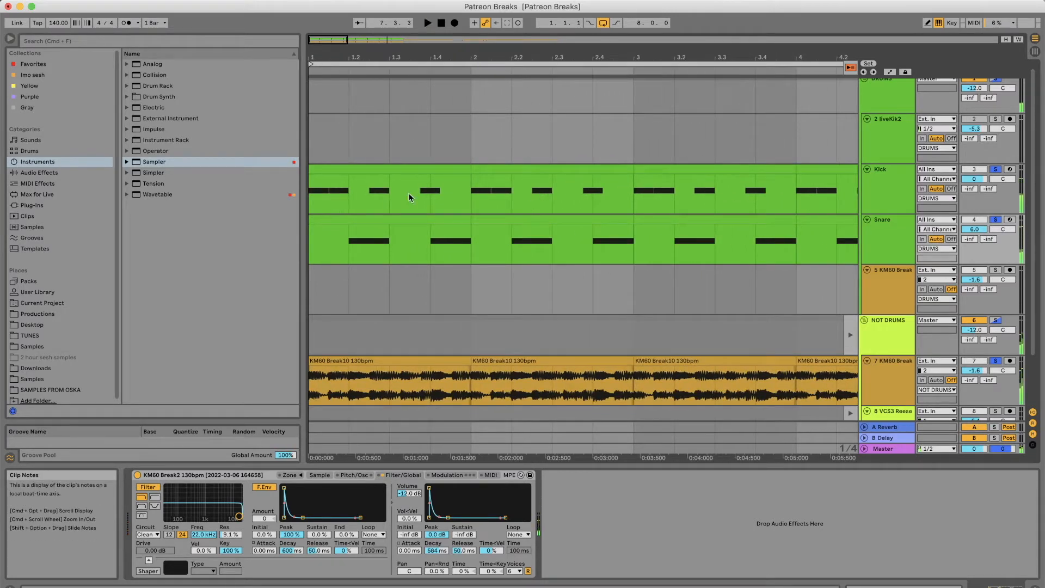
click(364, 172)
key(space)
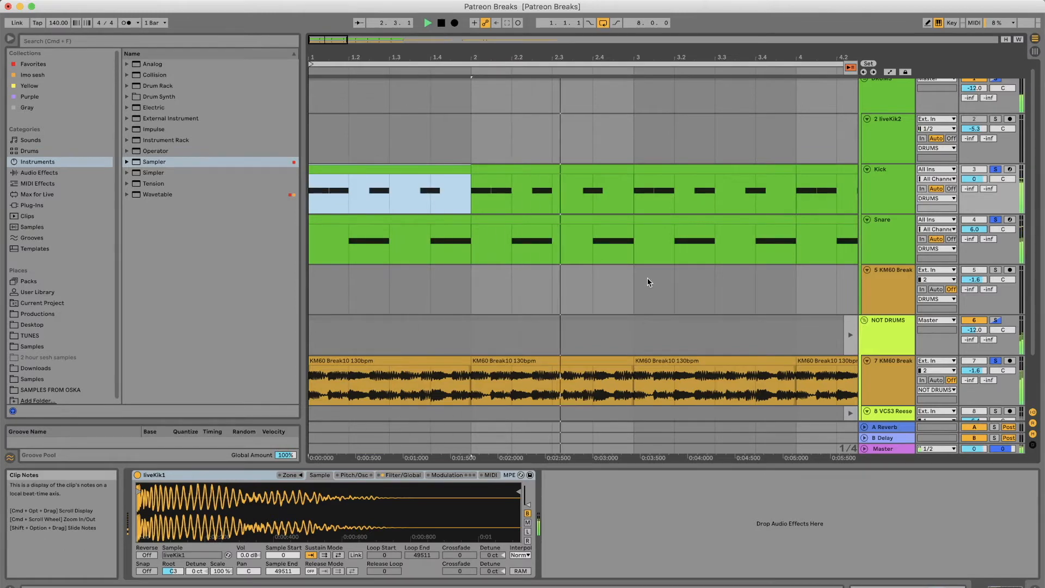
click(603, 256)
drag(884, 221, 888, 167)
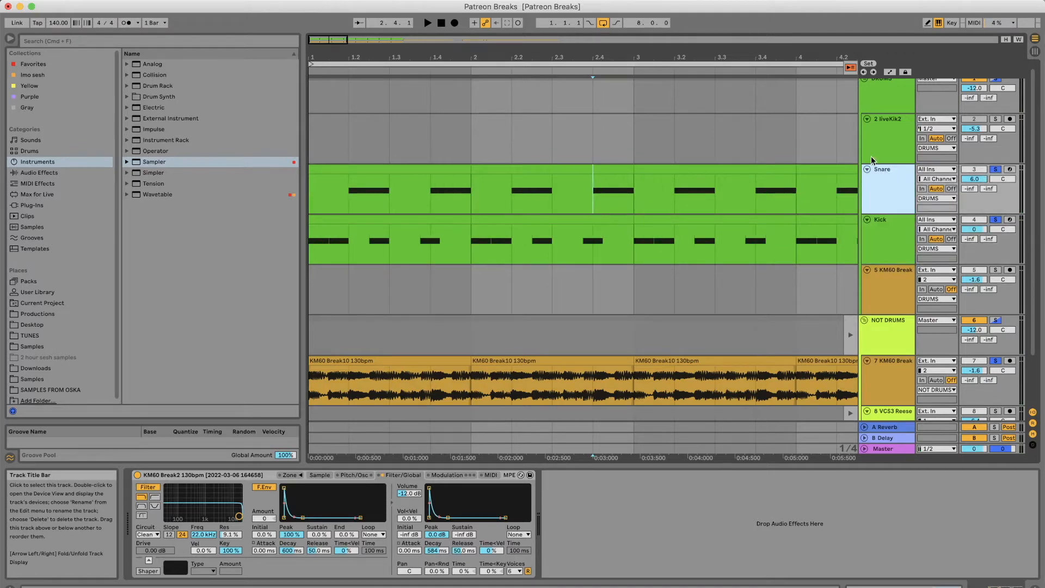
Audition the pattern from bar 2 and open that bar's Kick clip for note editing
click(554, 250)
click(463, 285)
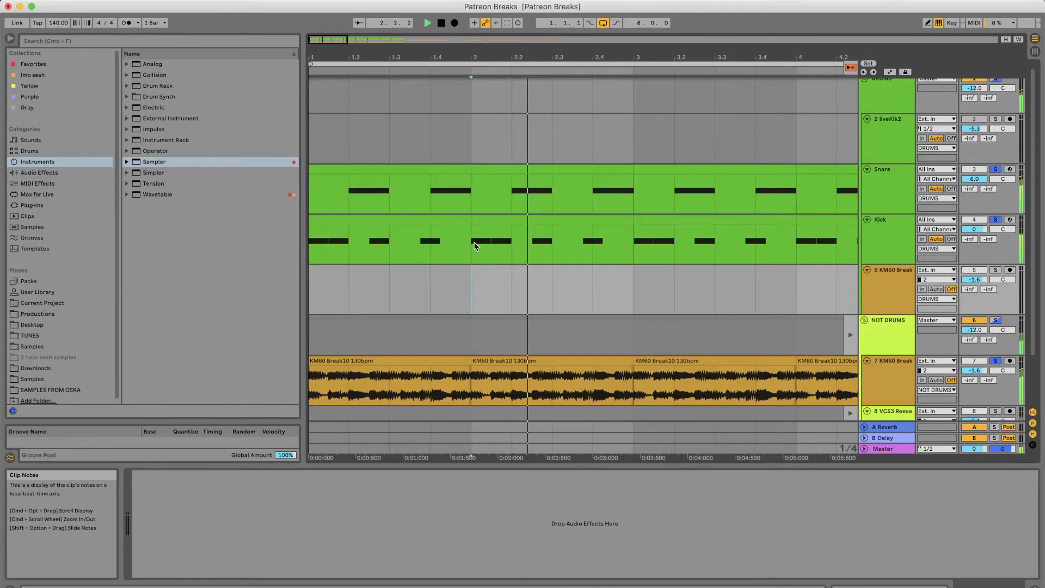
key(space)
click(597, 243)
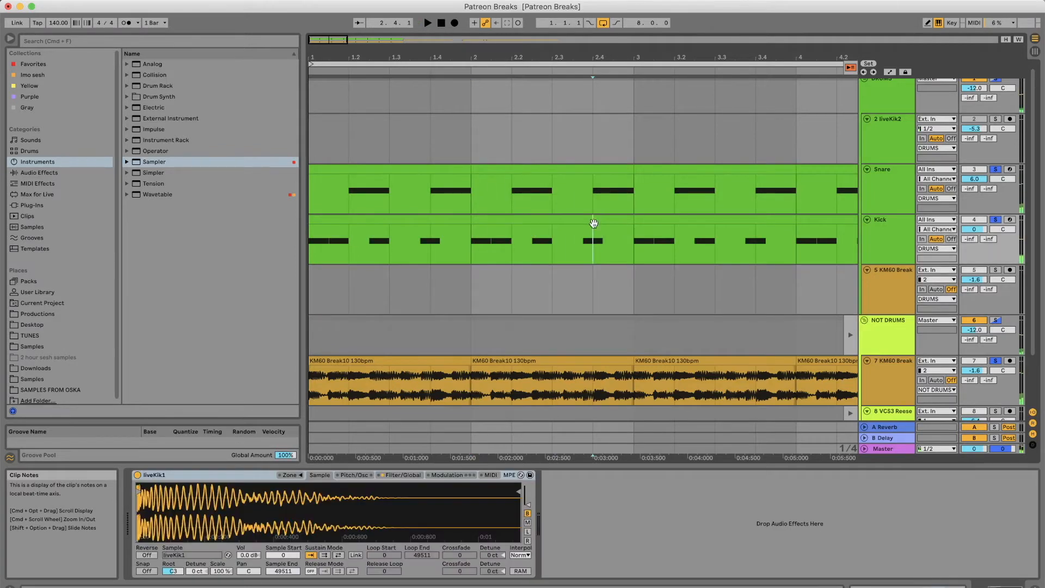
click(599, 219)
double_click(599, 218)
key(space)
key(space)
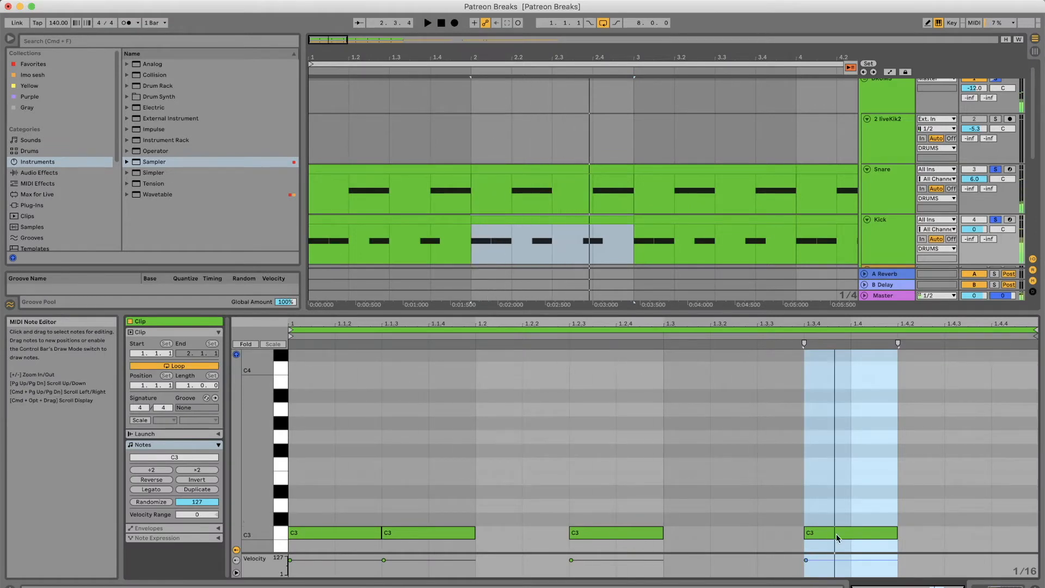
In the bar 2 Kick clip, move the last note to 1.3.2, add a copy of it at 1.4.4, and audition the change
click(845, 518)
drag(846, 533, 772, 534)
key(space)
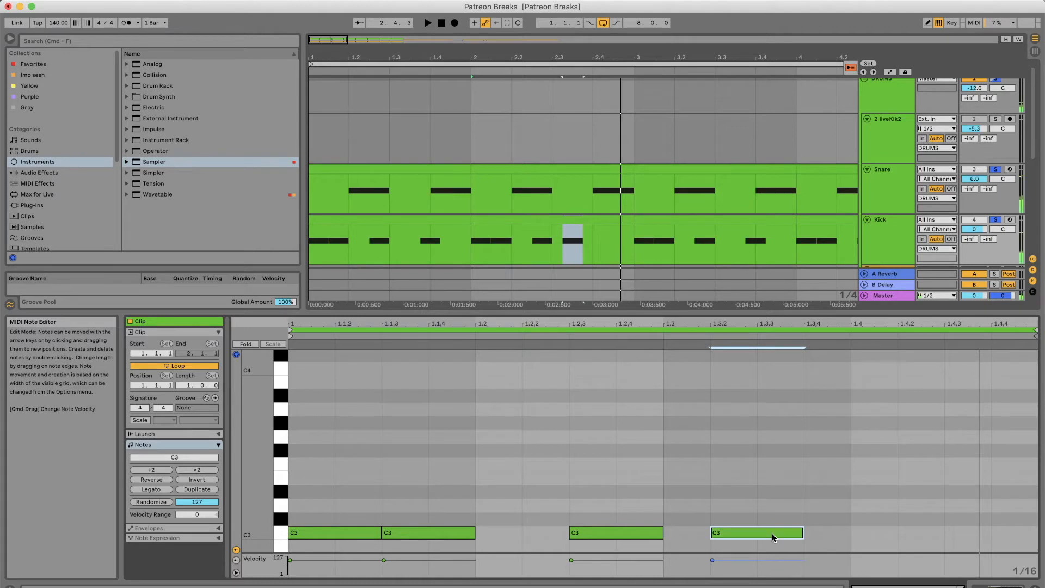
drag(772, 533, 1038, 535)
key(space)
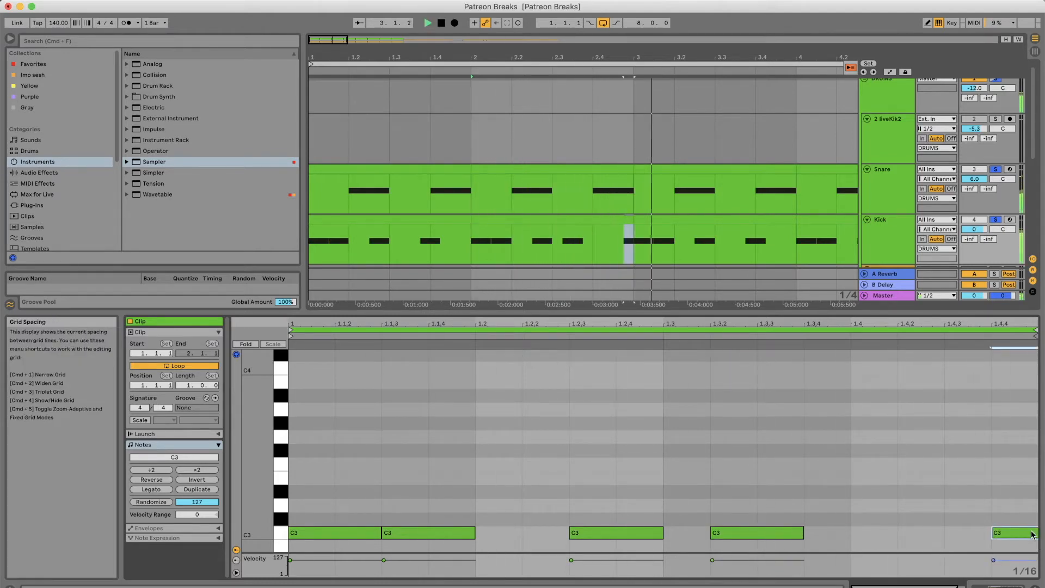
key(space)
Repeat the two-bar Kick pattern over bars 3 and 4, and duplicate the first four Kick bars over bars 5 to 8
drag(633, 242, 243, 252)
key(super+d)
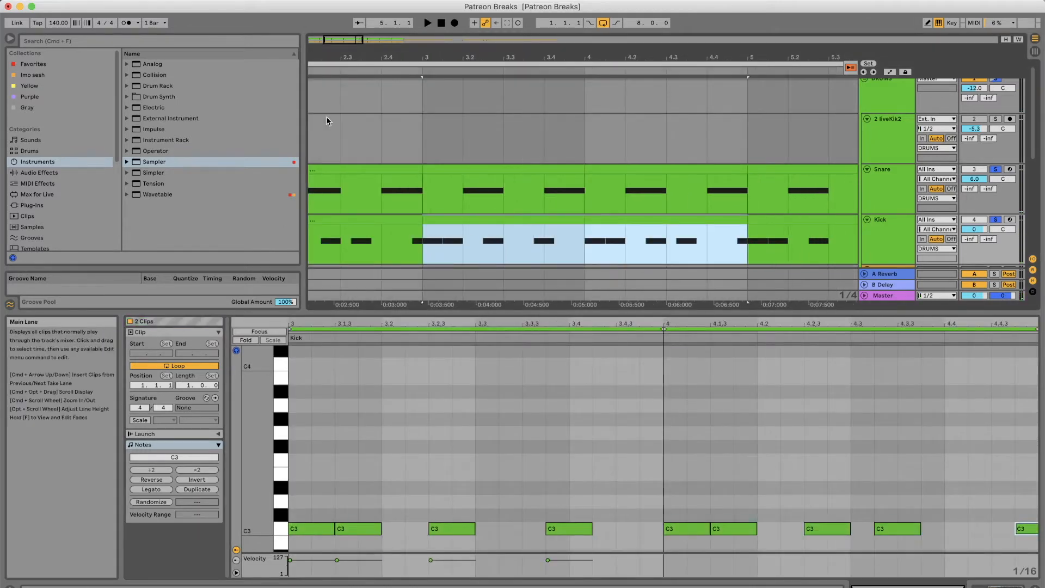
drag(379, 43, 355, 66)
click(356, 65)
key(space)
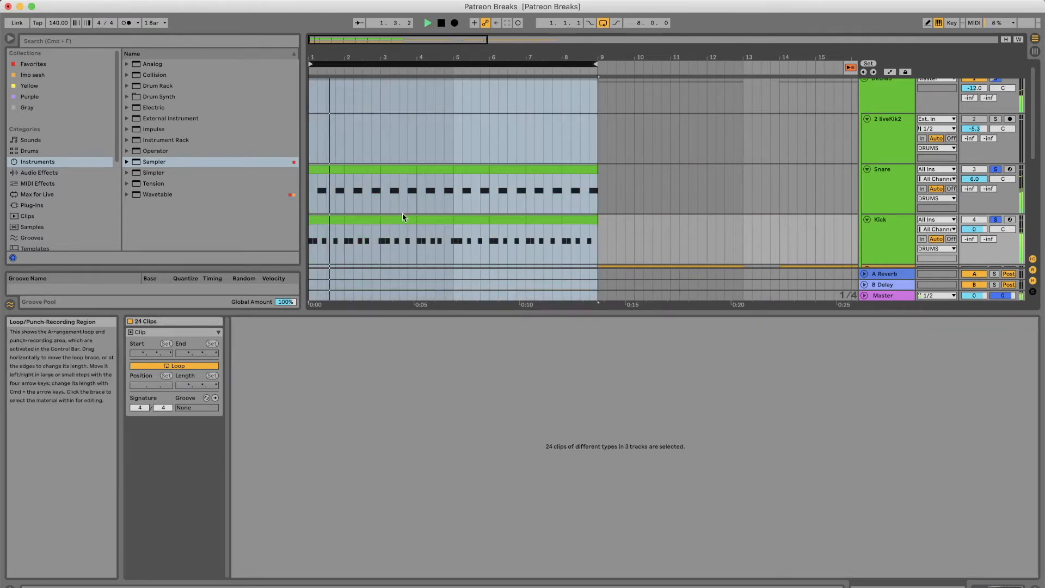
drag(453, 247, 293, 245)
key(super+d)
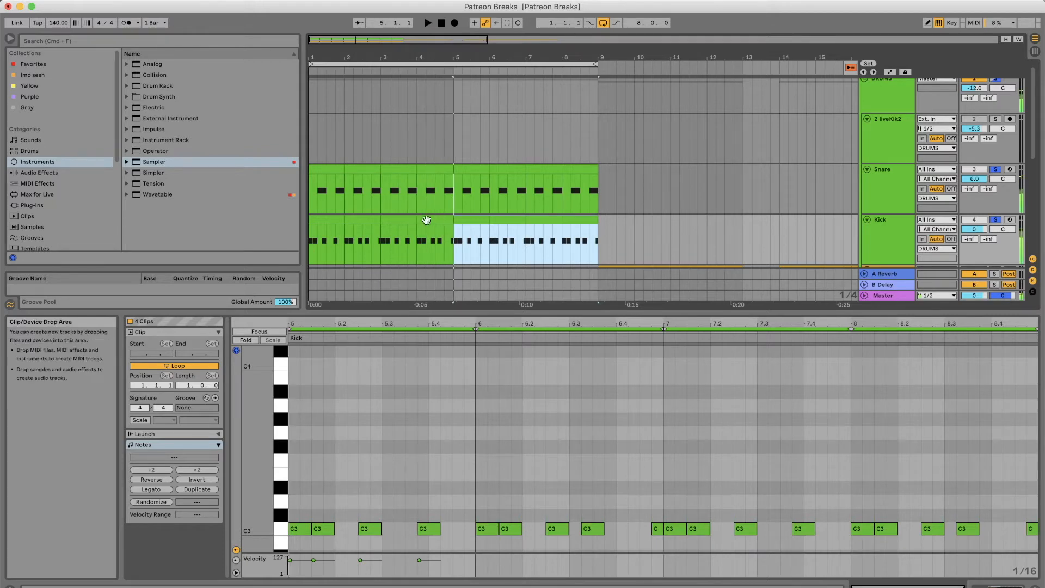
In the bar 4 Kick clip, move the 1.3.2 note to 1.3.3, add a sixteenth-long note at 1.4.3, and audition the change
click(415, 255)
drag(414, 255, 450, 255)
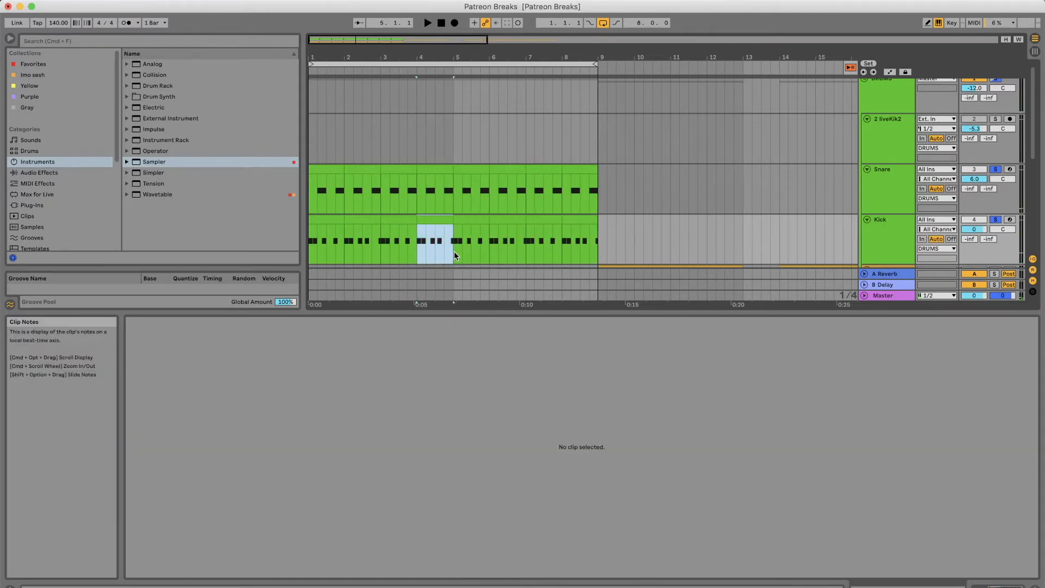
double_click(454, 254)
key(space)
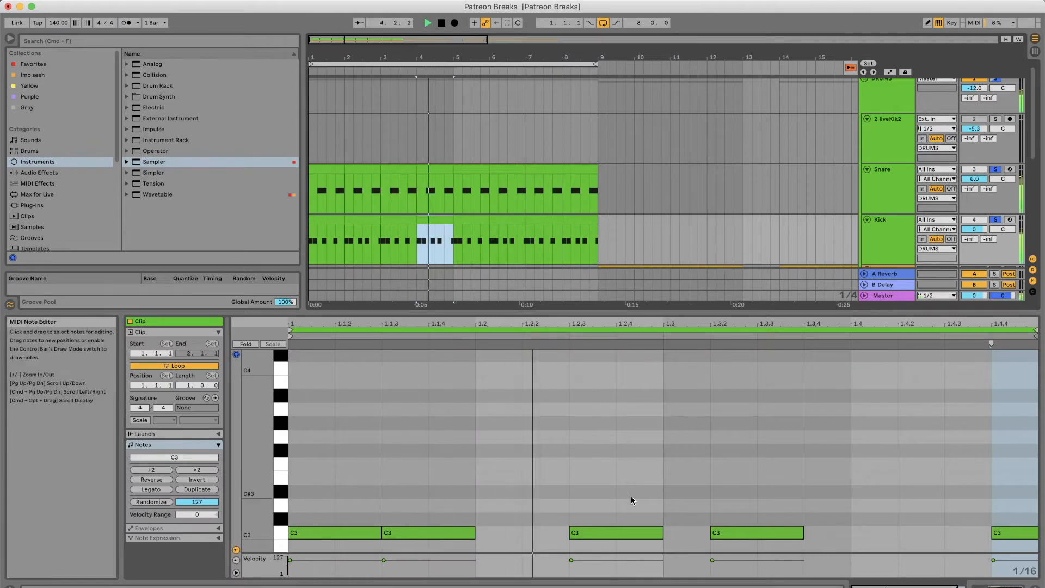
click(727, 533)
key(space)
drag(737, 533, 924, 539)
key(space)
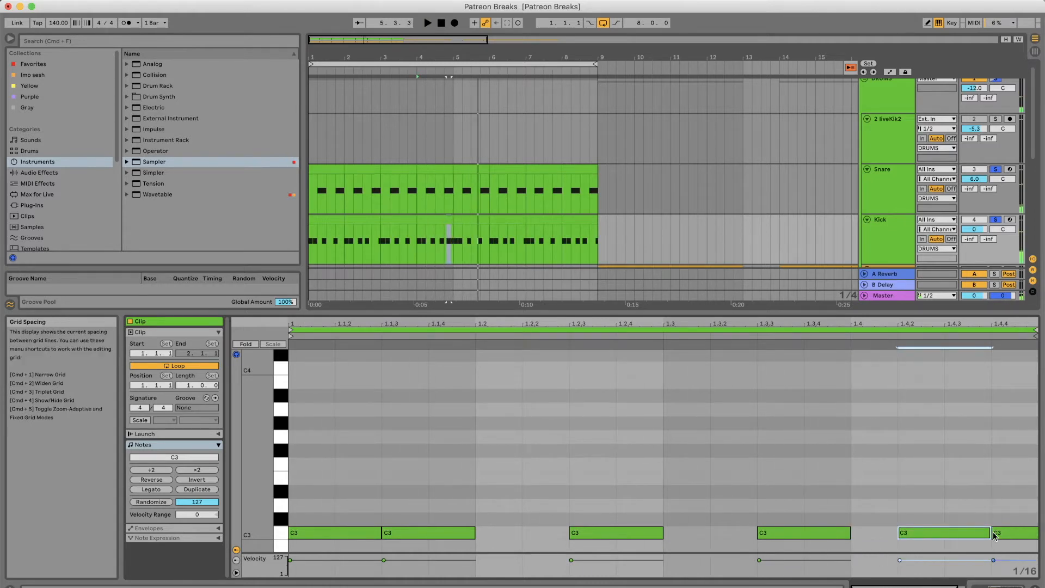
drag(953, 534, 941, 537)
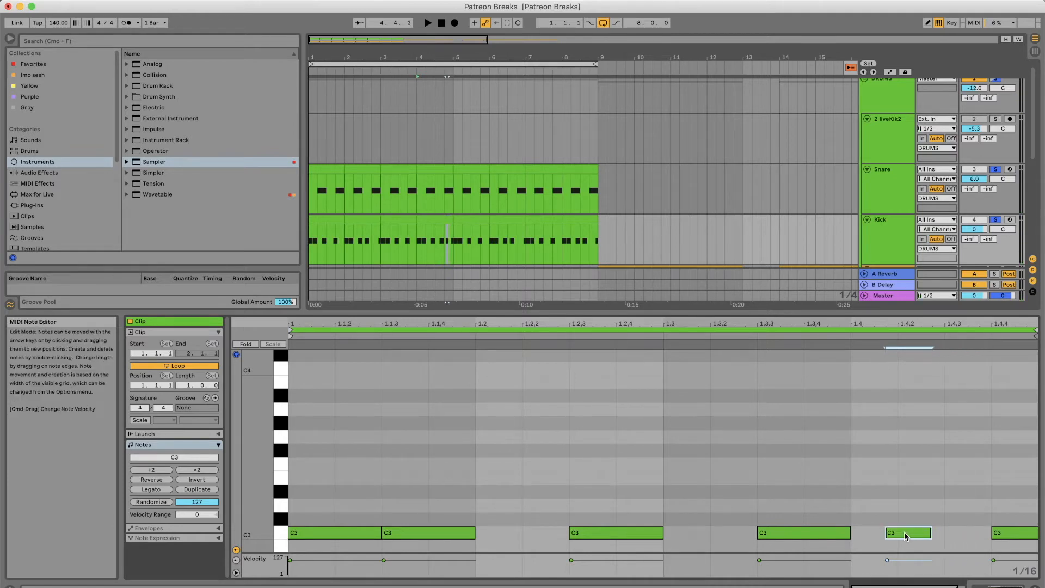
drag(908, 535, 964, 536)
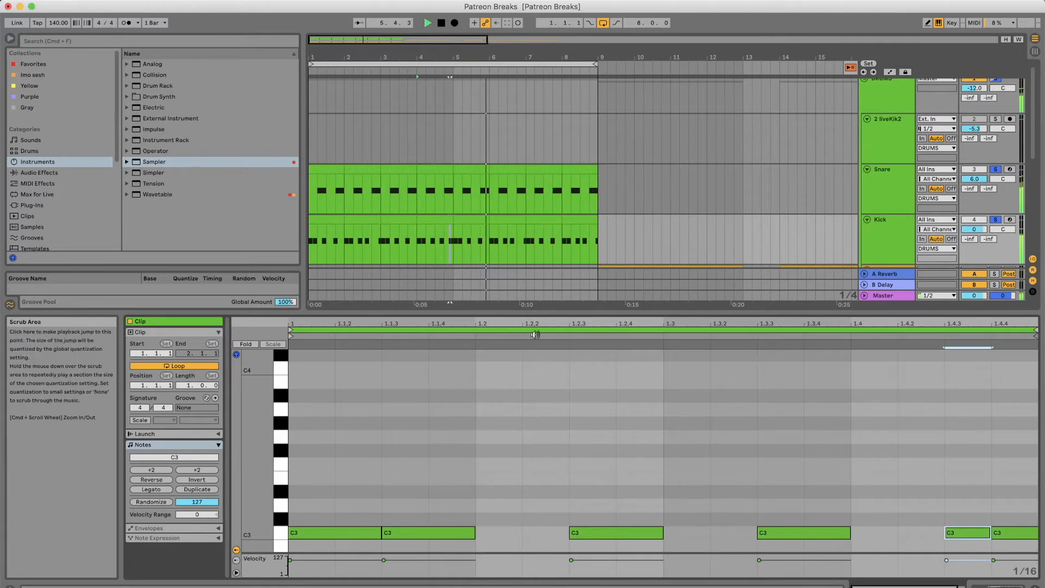
Duplicate the edited first four Kick bars over bars 5 to 8
click(459, 254)
drag(457, 250, 266, 258)
key(super+d)
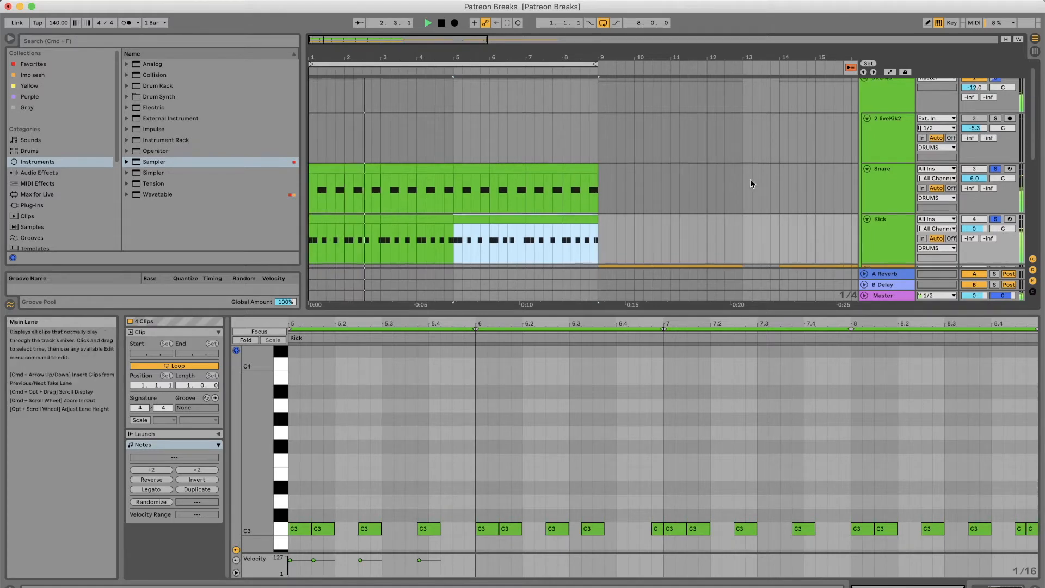
On the 7 KM60 Break track, raise the Pro-Q 3 low cut frequency to about 1935 Hz
scroll(750, 178, down, 5)
click(880, 163)
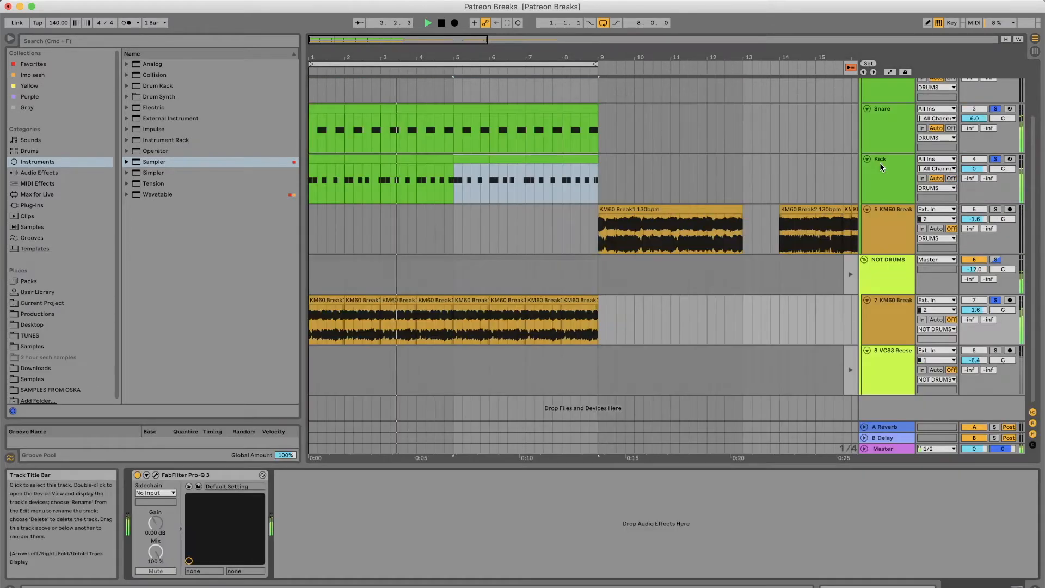
click(889, 266)
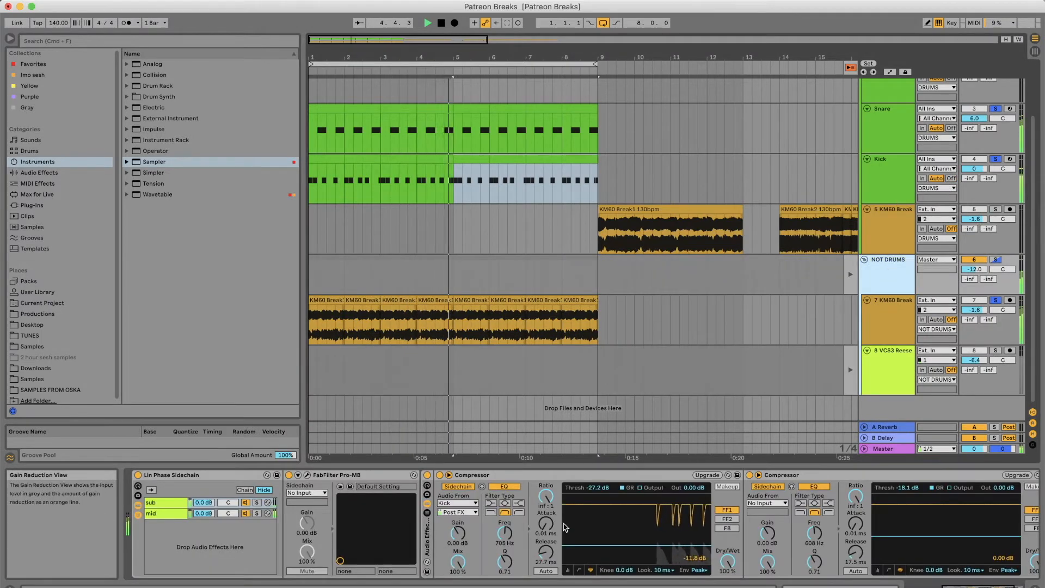
key(Down)
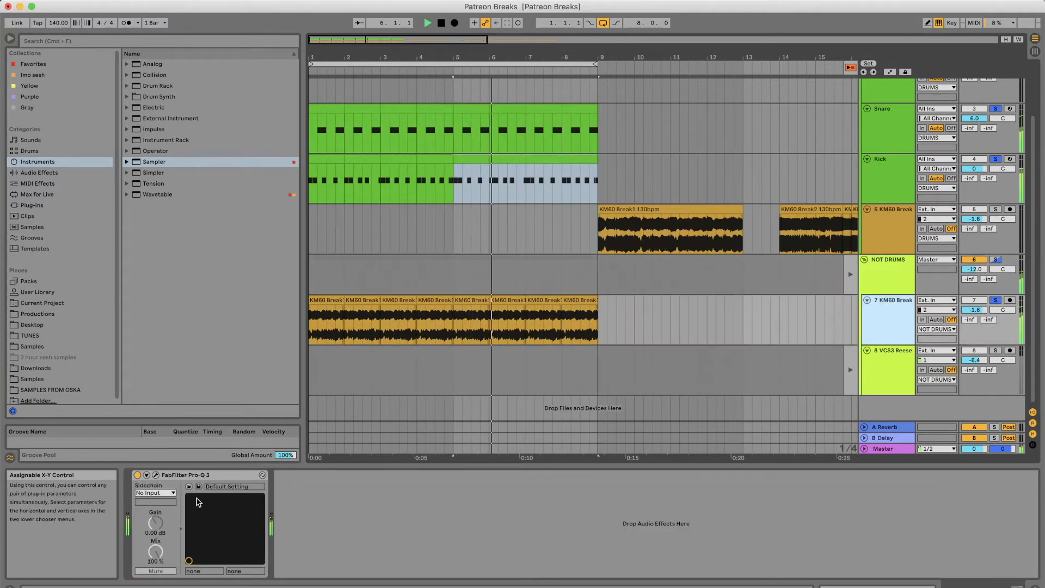
click(156, 475)
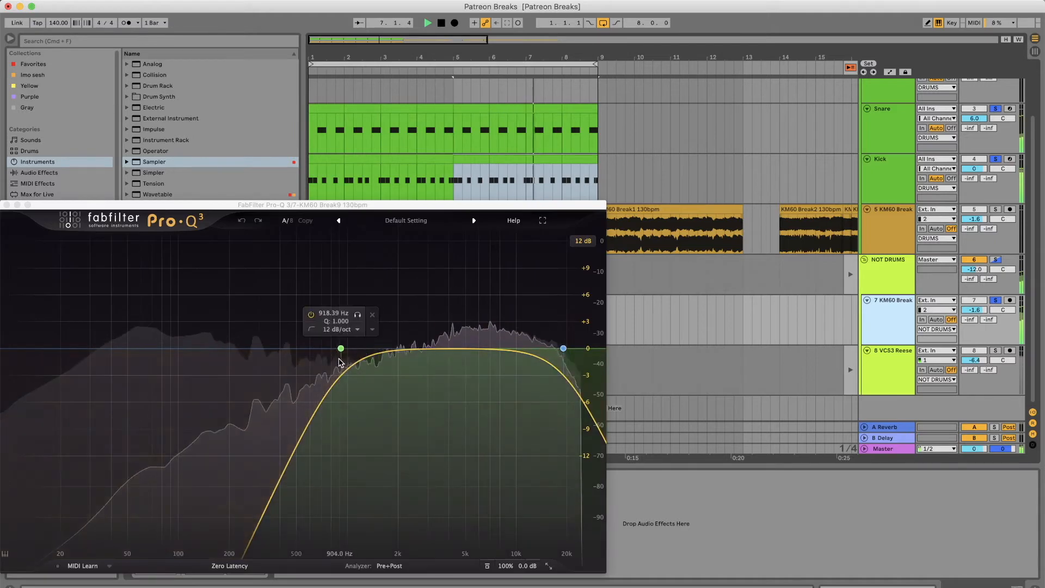
click(341, 348)
drag(370, 205, 525, 91)
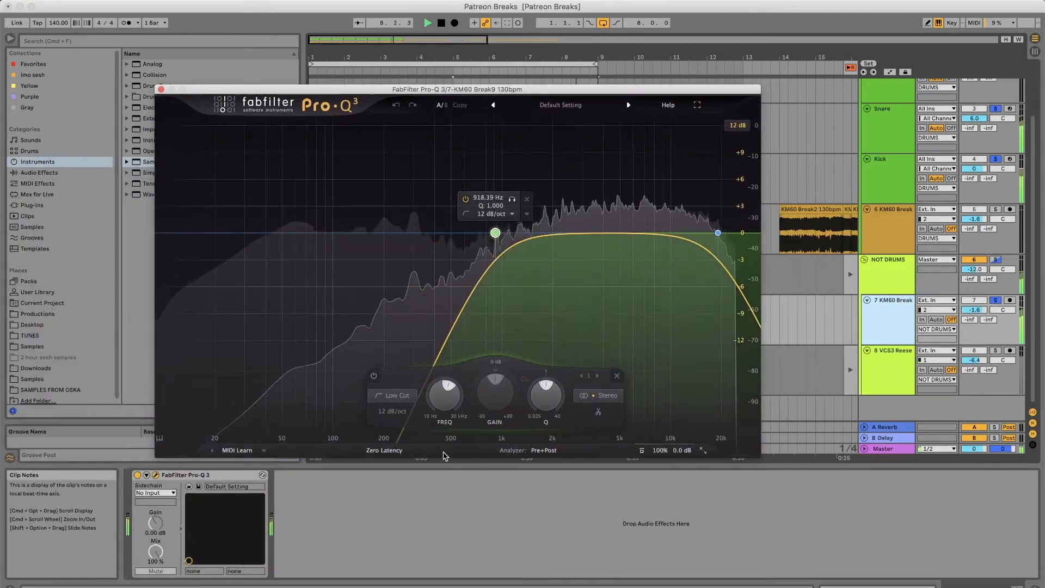
drag(440, 390, 437, 380)
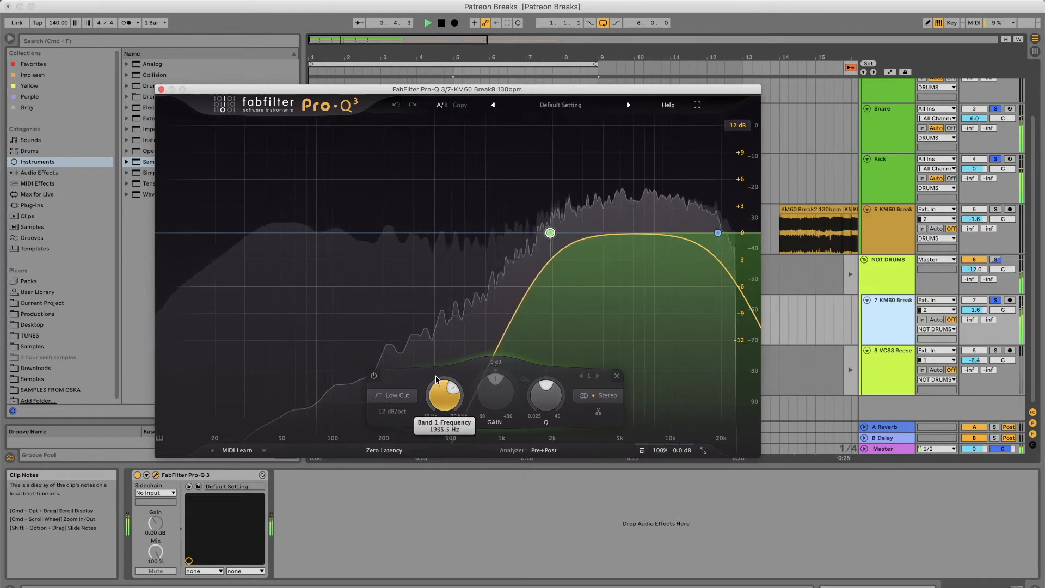
click(161, 90)
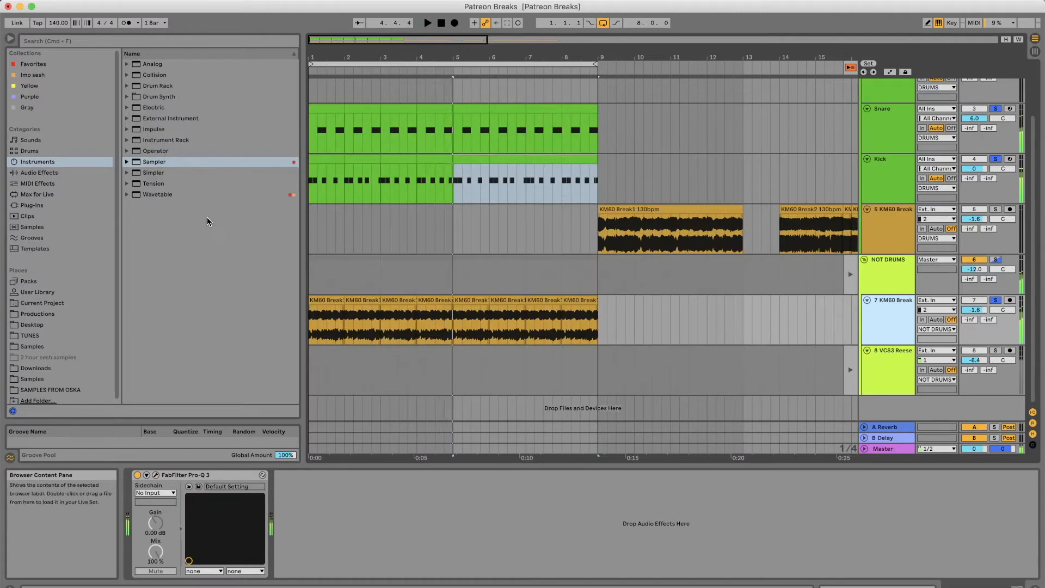
Add a Shifter after Pro-Q 3 on the 7 KM60 Break track, with Coarse at -1 st and Dry/Wet at 22%
click(71, 173)
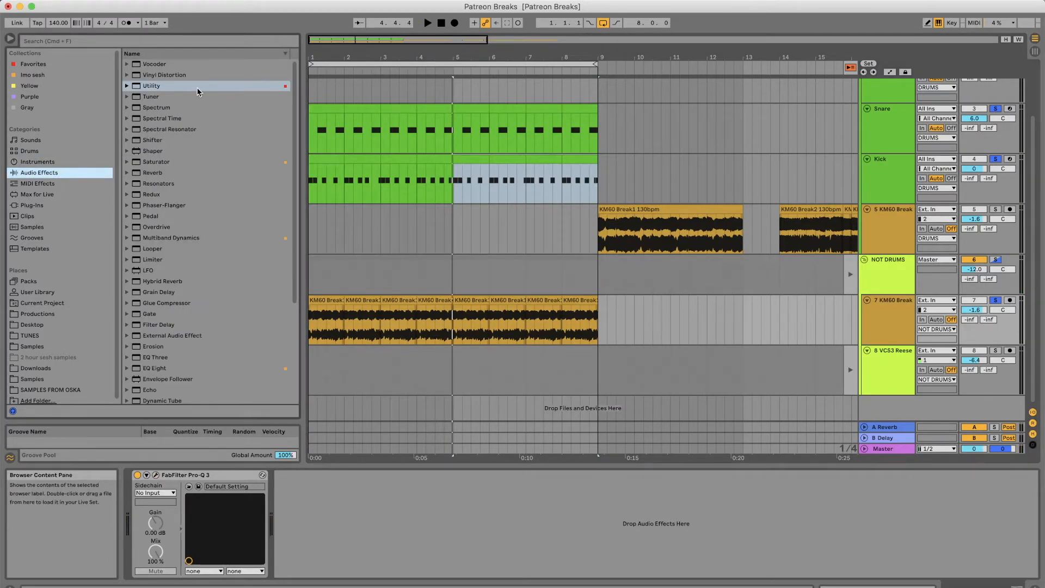
click(143, 141)
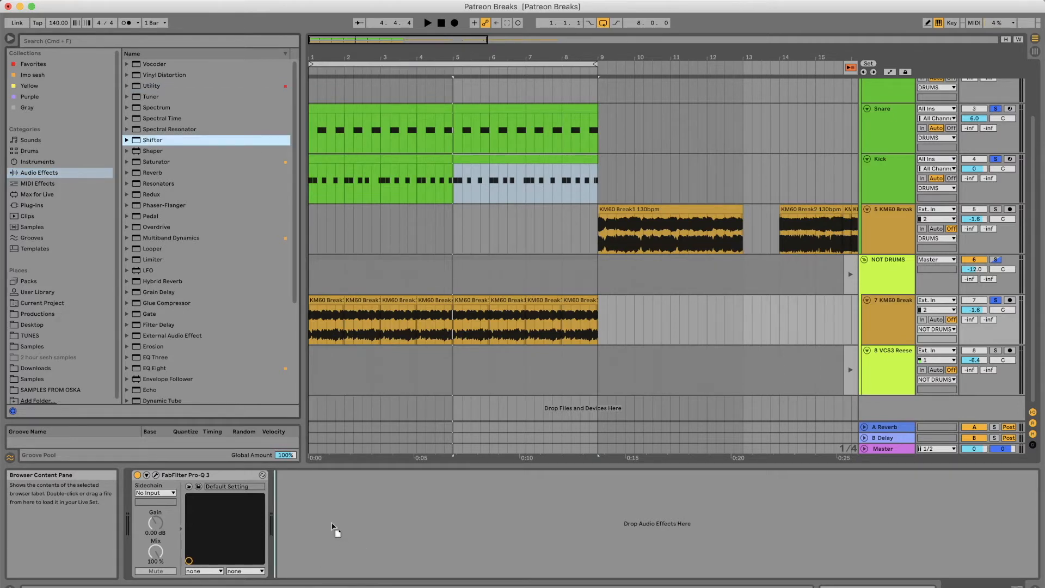
drag(331, 523, 297, 505)
key(space)
drag(471, 561, 471, 579)
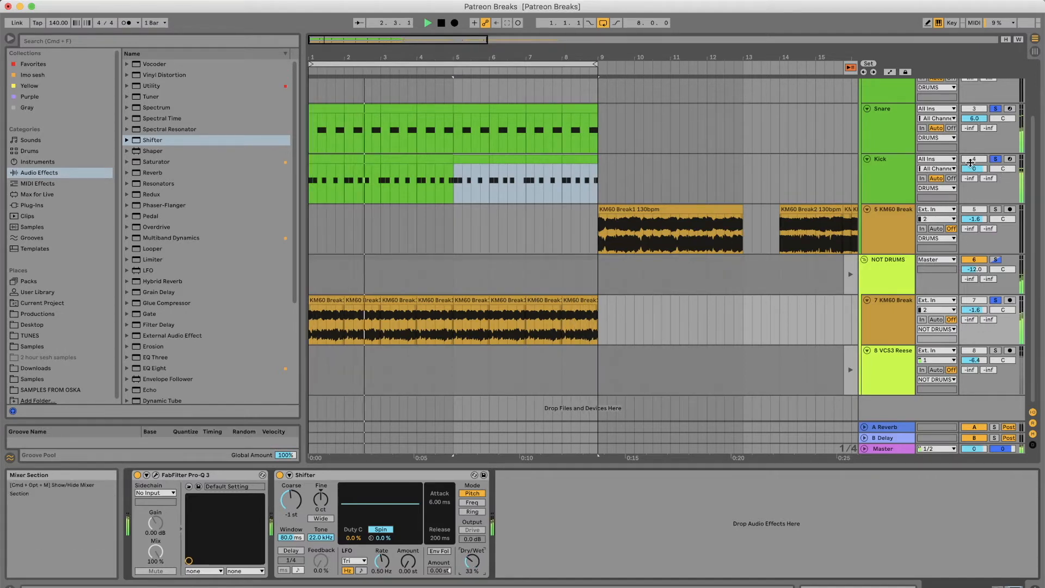
drag(472, 561, 471, 582)
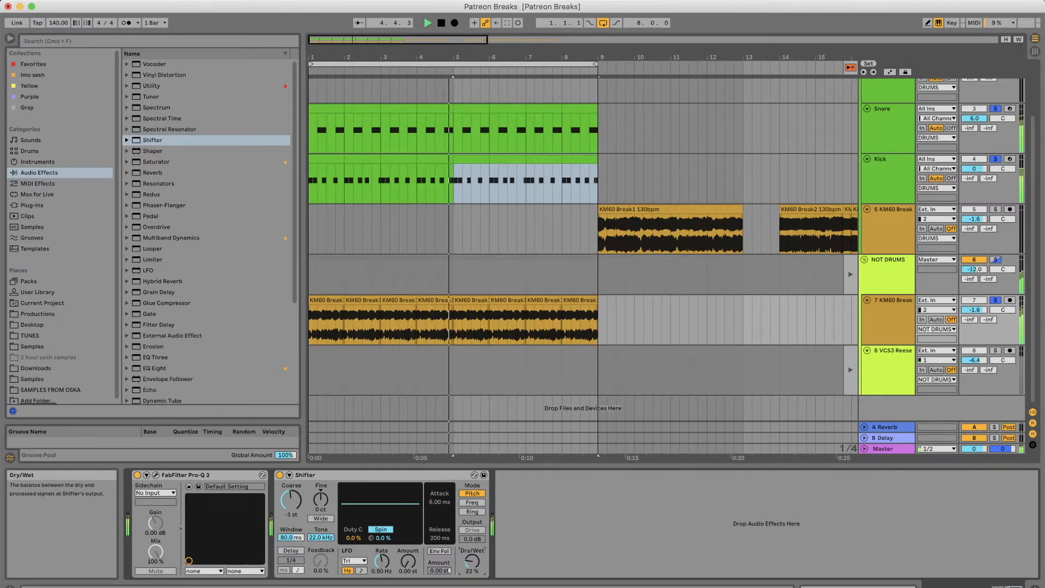
Enable the Shifter's Delay in millisecond mode at 10.0 ms and set its Feedback to 58%
click(284, 570)
drag(291, 560, 320, 511)
click(291, 550)
drag(326, 560, 325, 566)
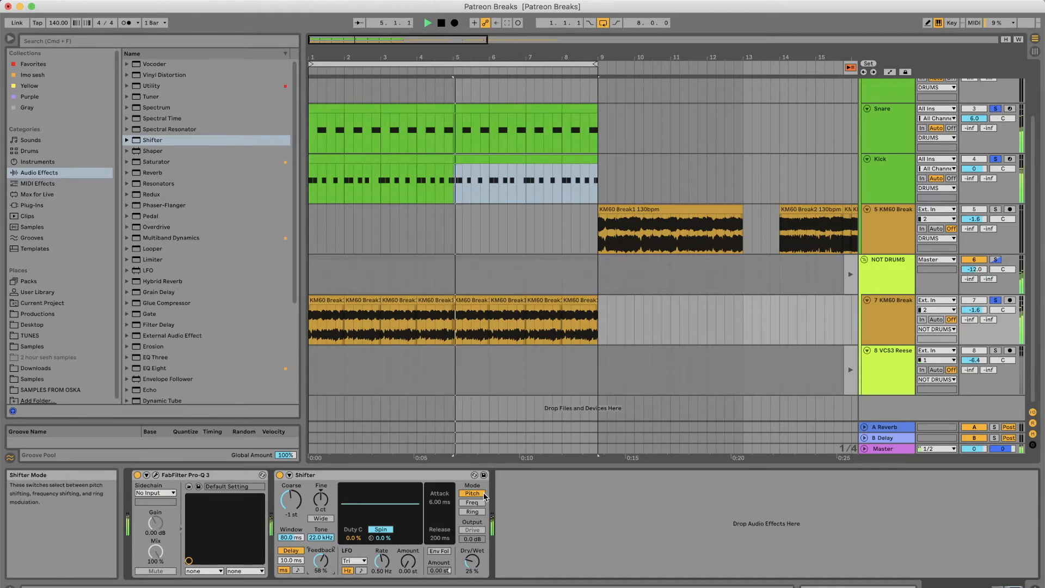
Set the Shifter's Feedback to 63%, try a Coarse pitch of -11 st, and return Coarse to 0 st
drag(297, 505, 298, 501)
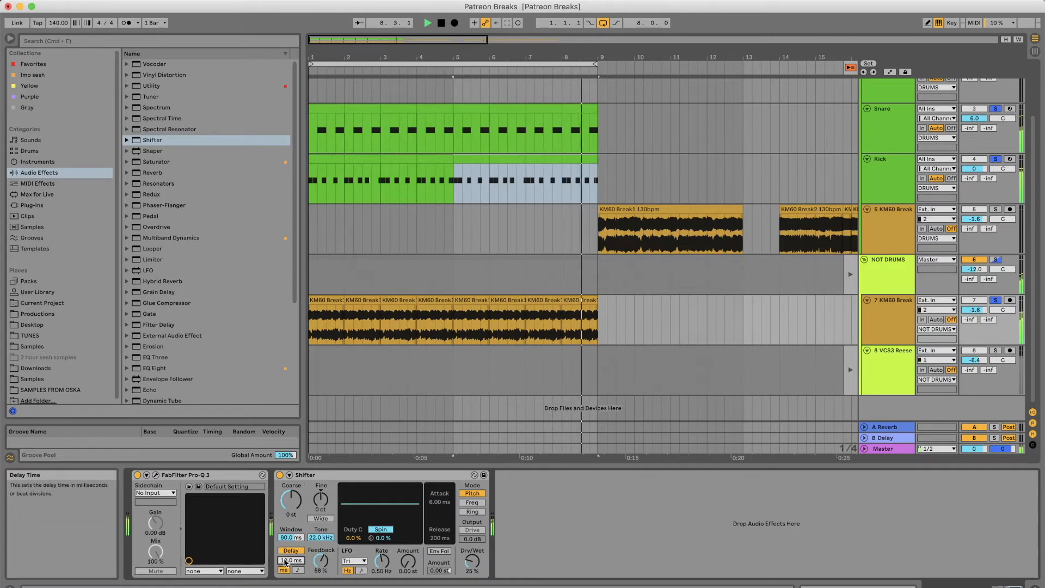
mouse_move(321, 562)
mouse_down()
mouse_move(320, 542)
mouse_move(321, 559)
mouse_up()
click(292, 500)
drag(291, 501, 292, 514)
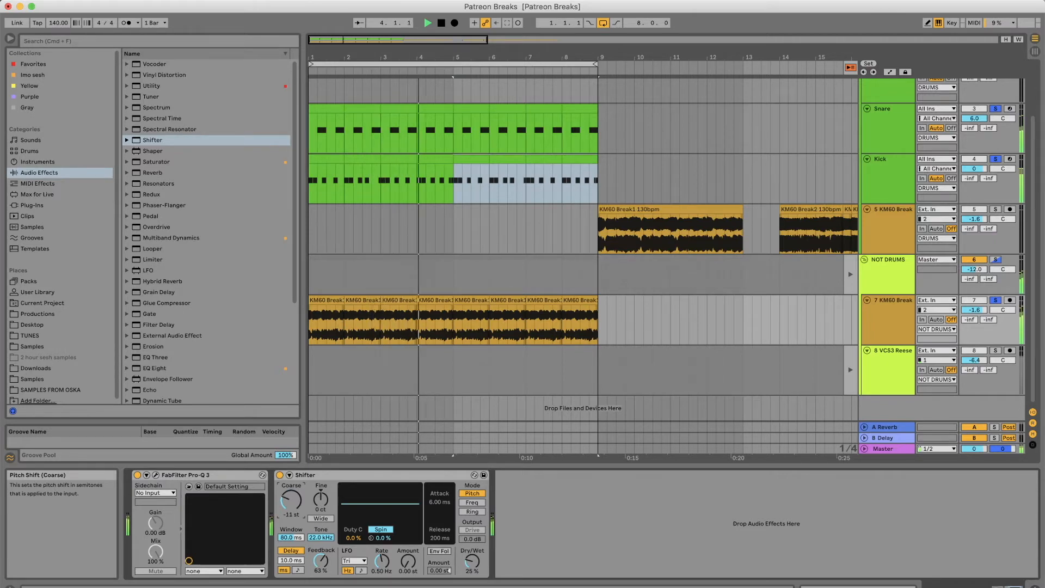
mouse_move(291, 501)
mouse_down()
mouse_move(291, 477)
mouse_move(297, 501)
mouse_up()
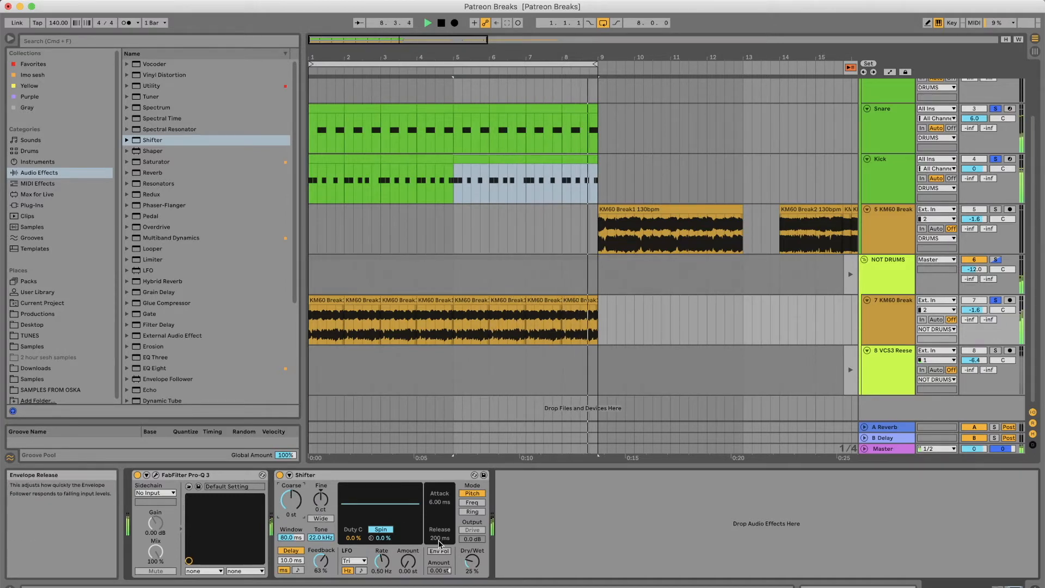
Lower the Shifter's Dry/Wet to 13% and compare the break with the effect bypassed and active
drag(472, 561, 472, 562)
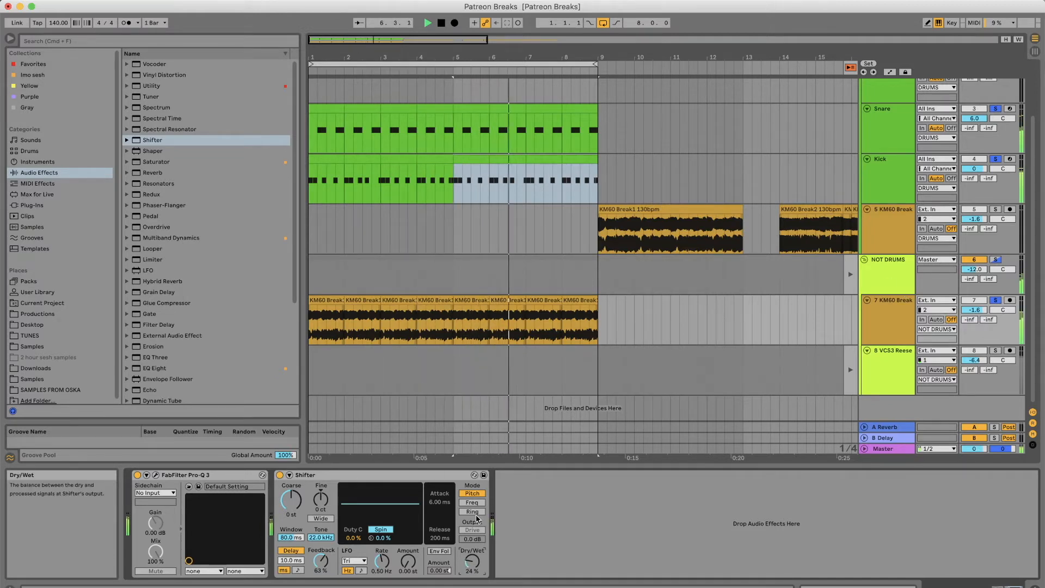
drag(472, 561, 472, 569)
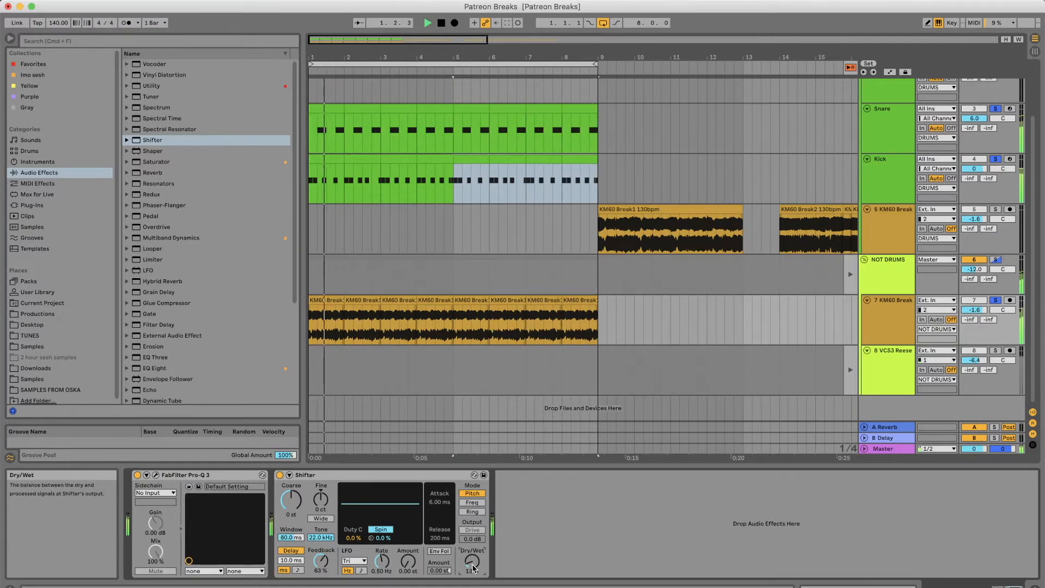
click(279, 476)
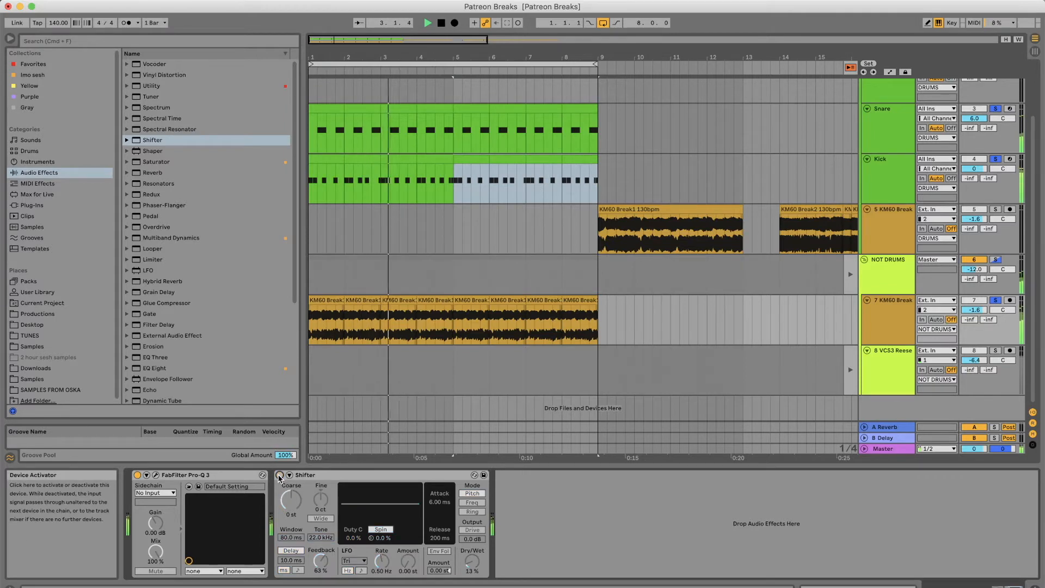
click(279, 475)
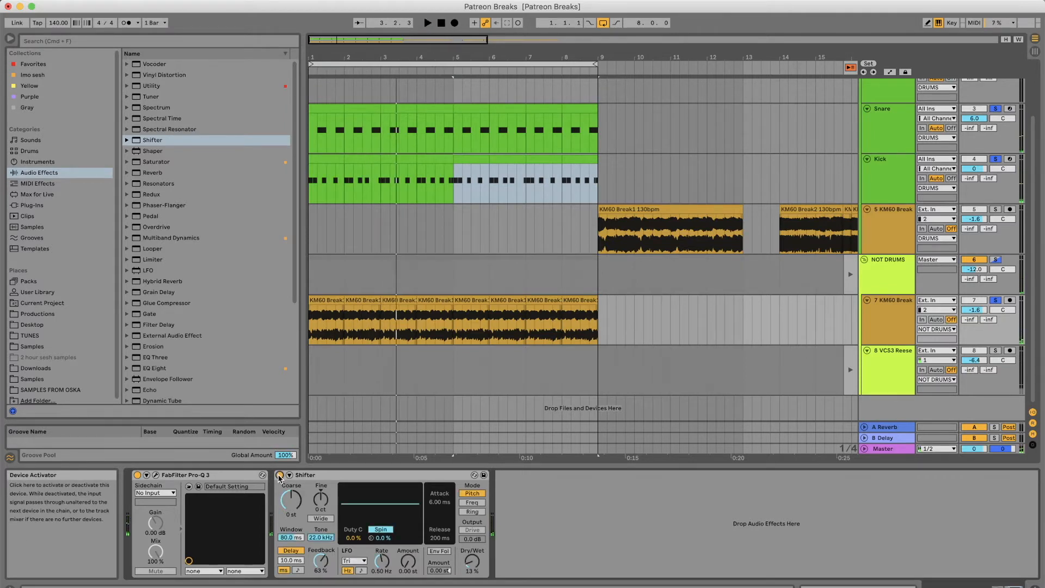
Move the Shifter ahead of Pro-Q 3 in the device chain and audition the loop
click(341, 472)
drag(64, 492, 129, 502)
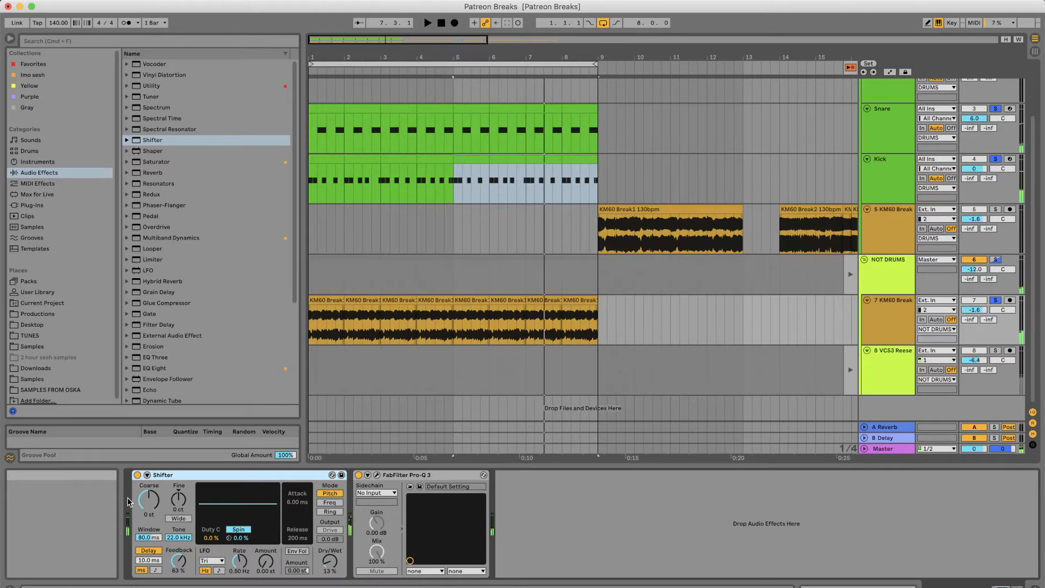
key(space)
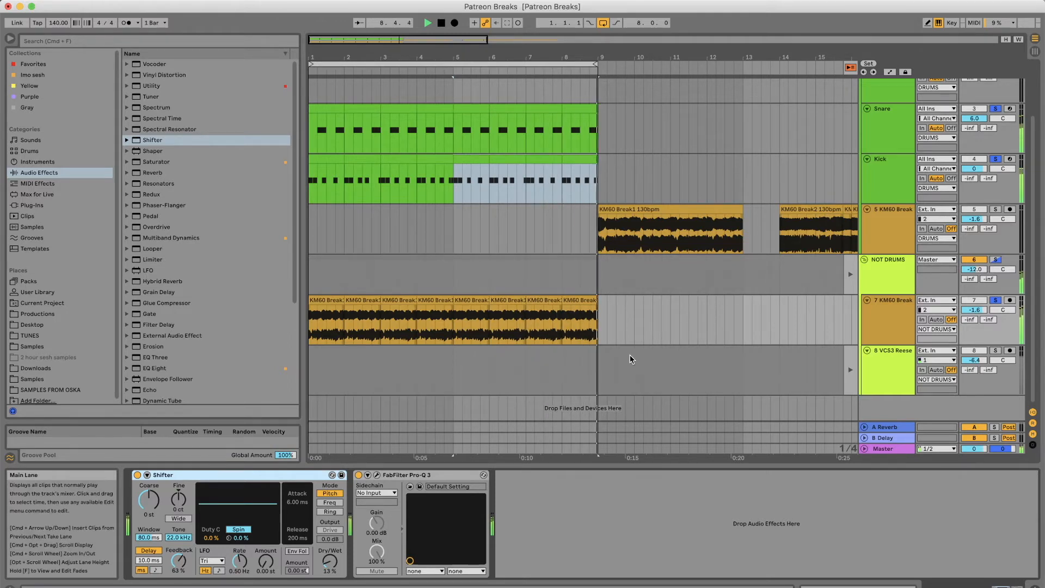
Set the arrangement's fixed grid to 8 bars
drag(686, 58, 686, 11)
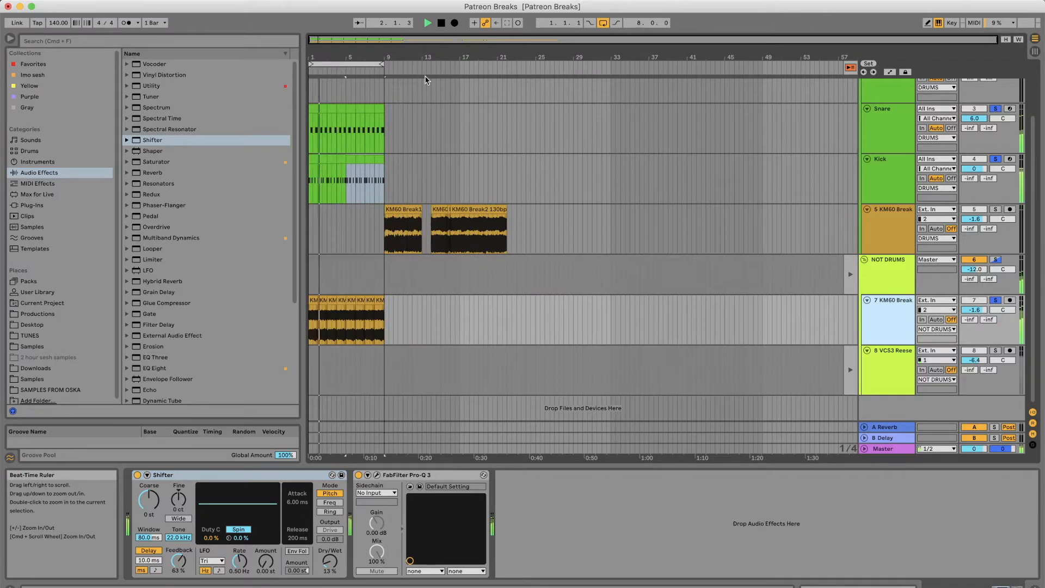
right_click(526, 195)
click(550, 299)
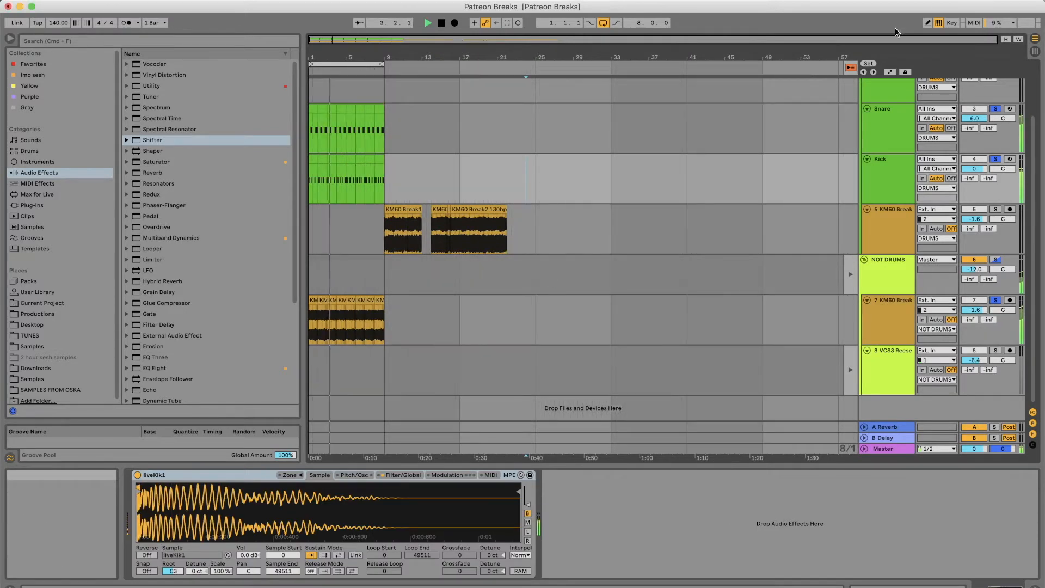
Try to monitor playback from Session View with the Master's Pro-L 2 limiter shown, and return to the arrangement
click(1038, 47)
click(1024, 48)
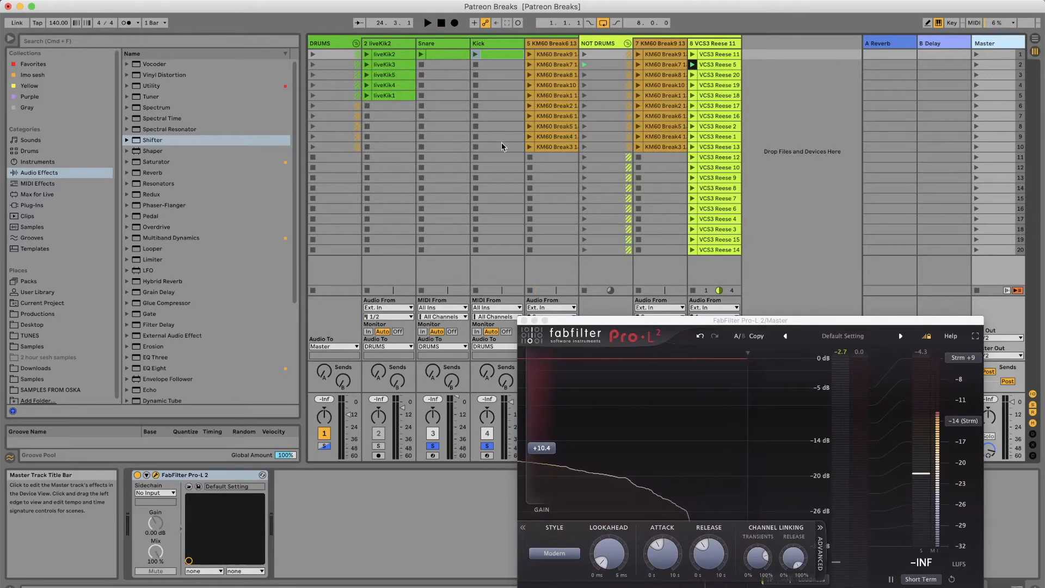
click(326, 43)
key(space)
click(1036, 40)
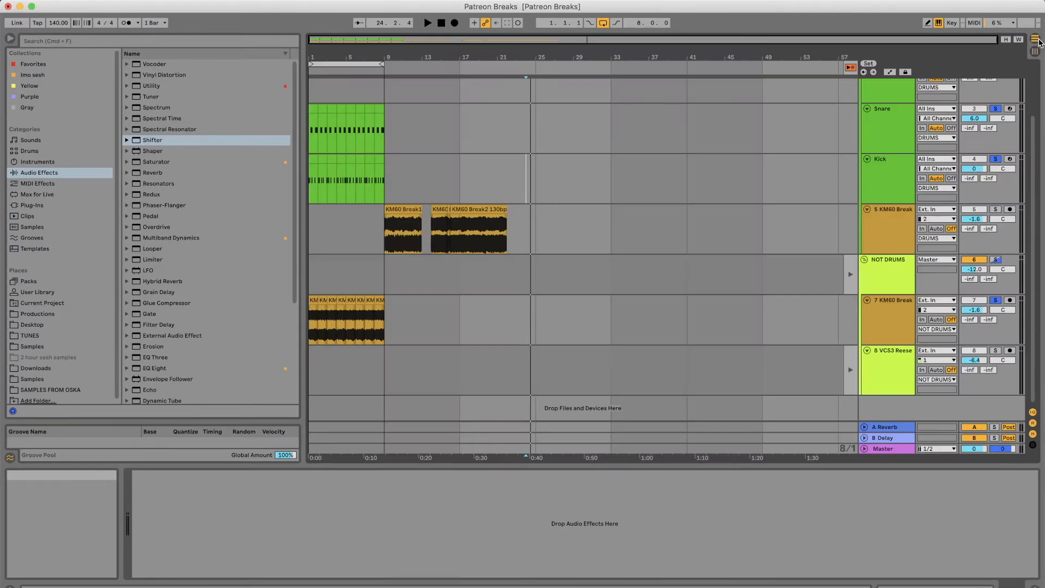
Play the looped bars 1 to 8 in the arrangement with the Master's Pro-L 2 limiter shown to check loudness
click(355, 64)
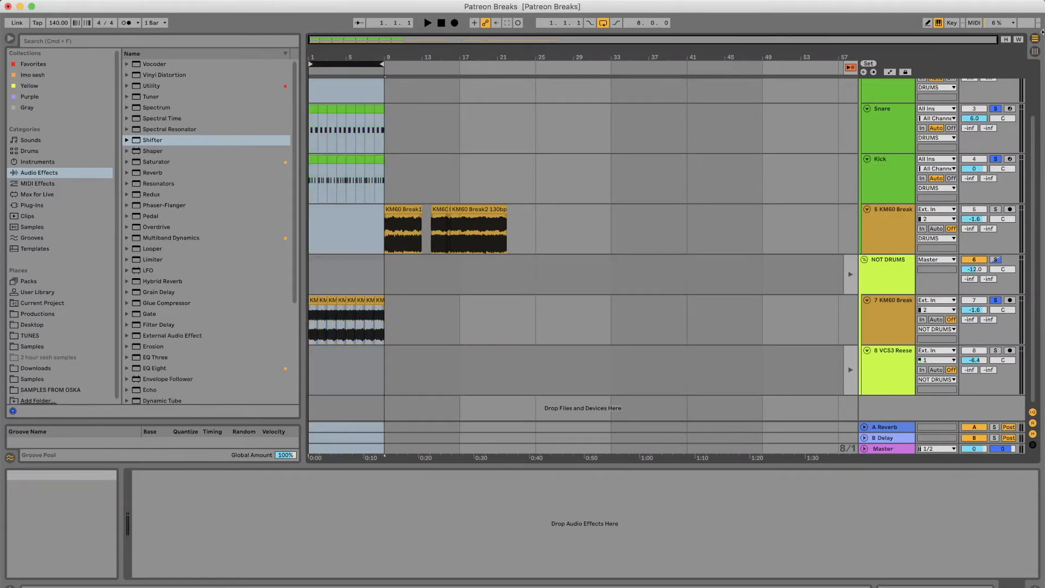
click(1038, 51)
click(1016, 43)
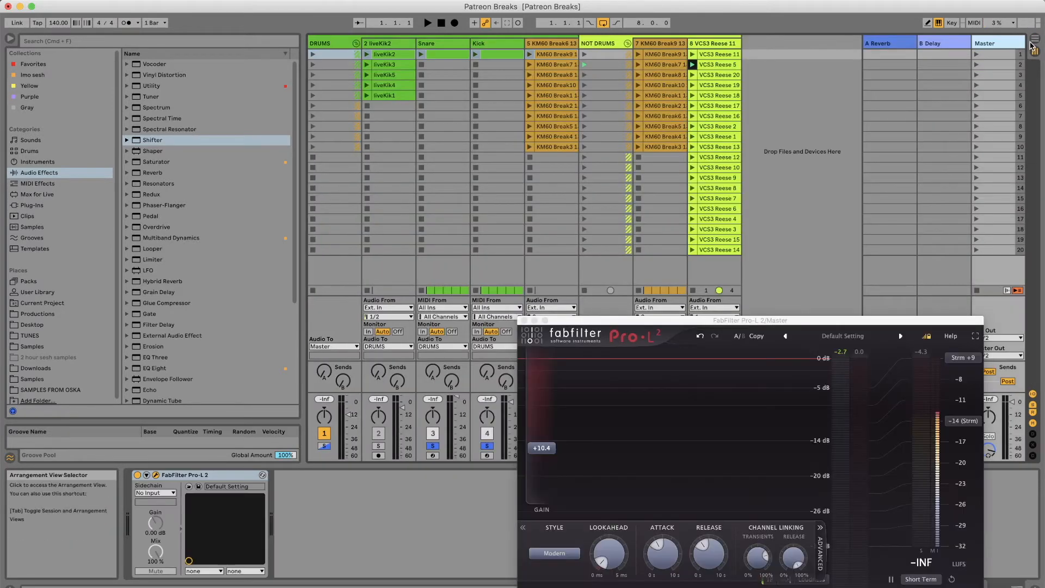
click(1036, 39)
key(space)
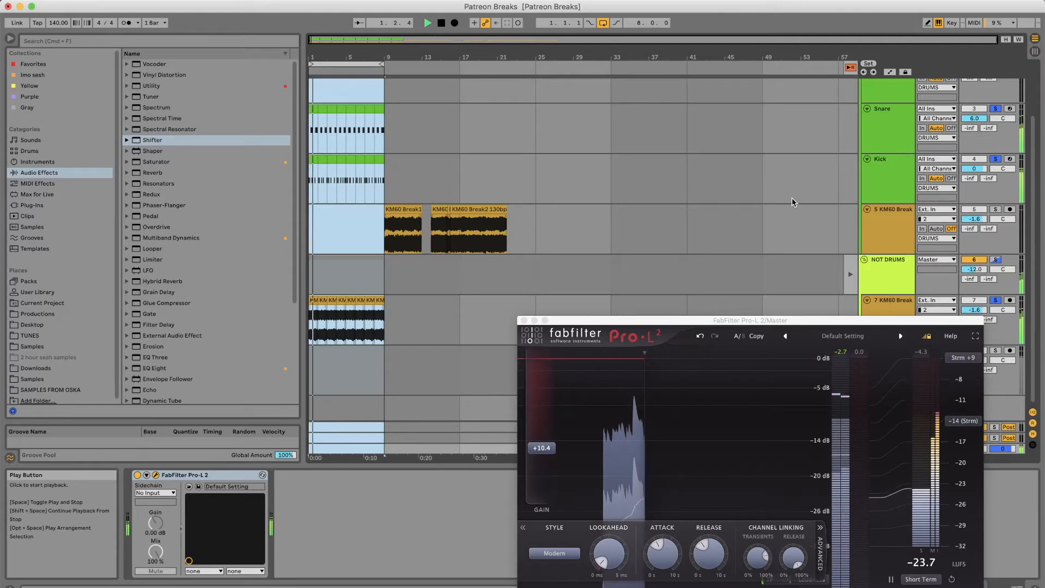
drag(797, 318, 723, 87)
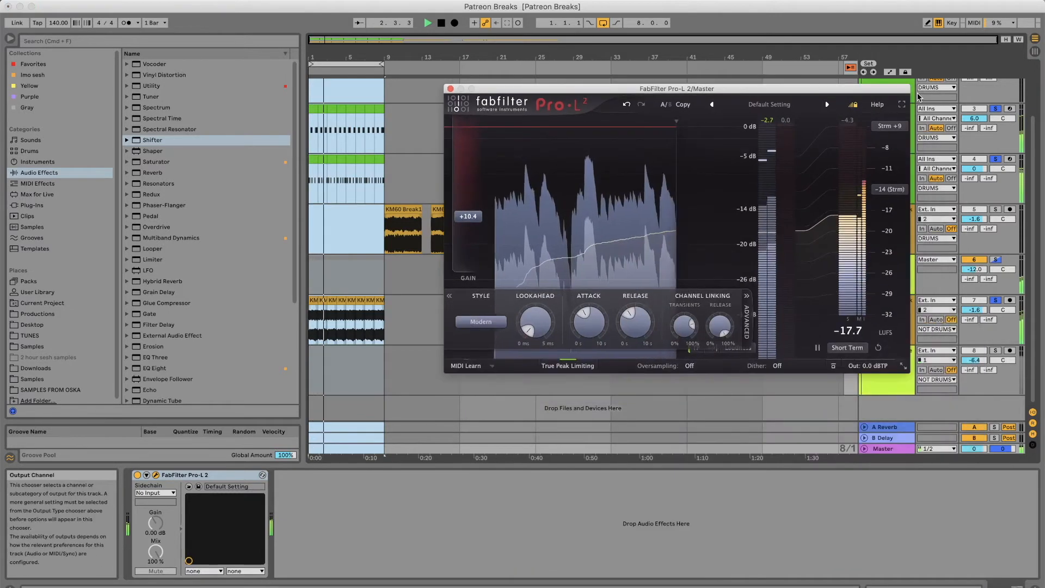
Raise the Master Pro-L 2 gain to +13.2, stop playback, and close the limiter window to return to Session View
drag(468, 217, 468, 205)
key(space)
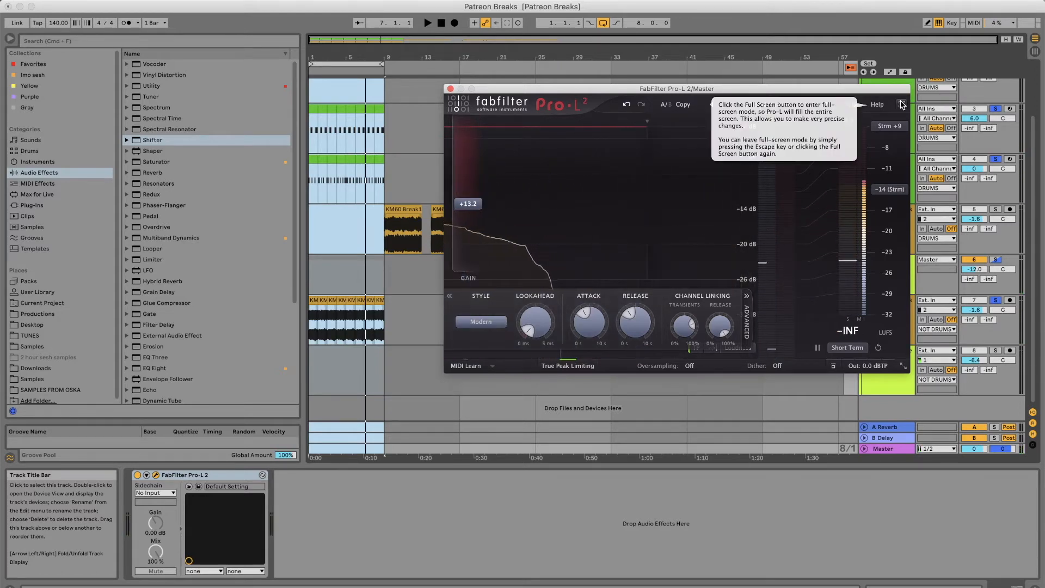
key(Tab)
click(451, 88)
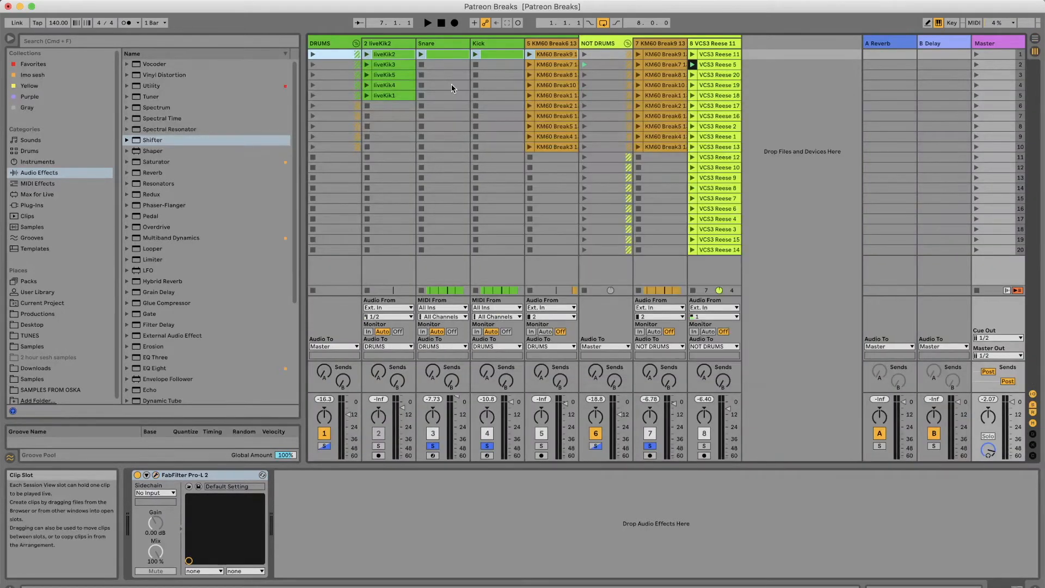
Play the drum loop from Session View, stop it, and add the VCS3 Reese track to the soloed tracks
key(space)
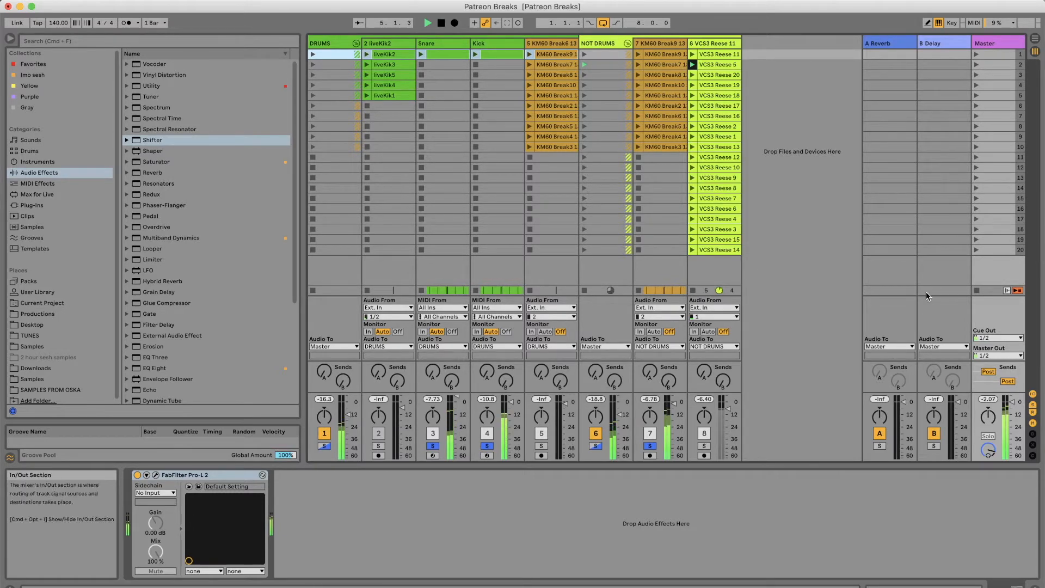
click(1035, 39)
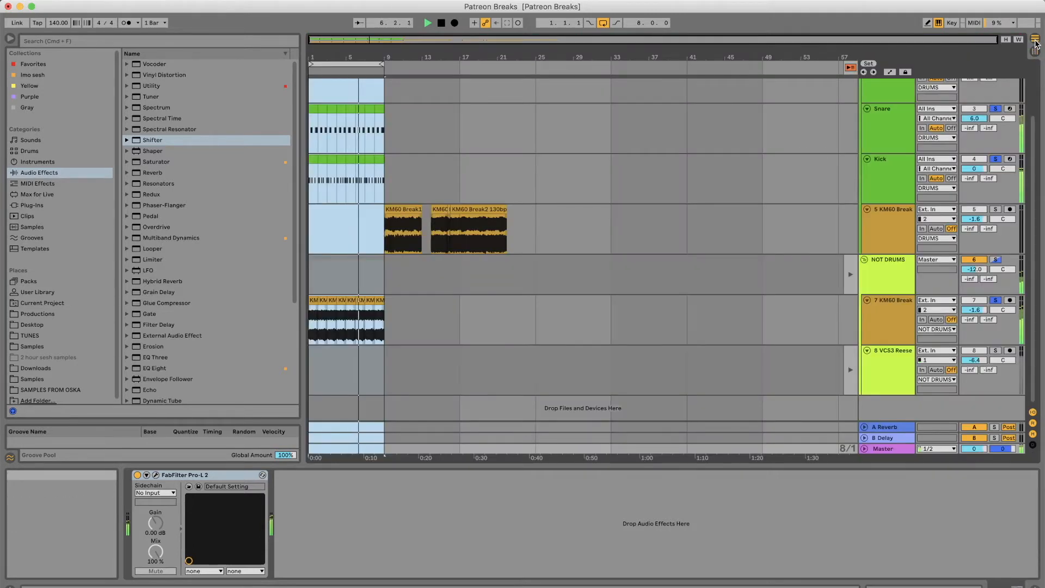
click(1037, 50)
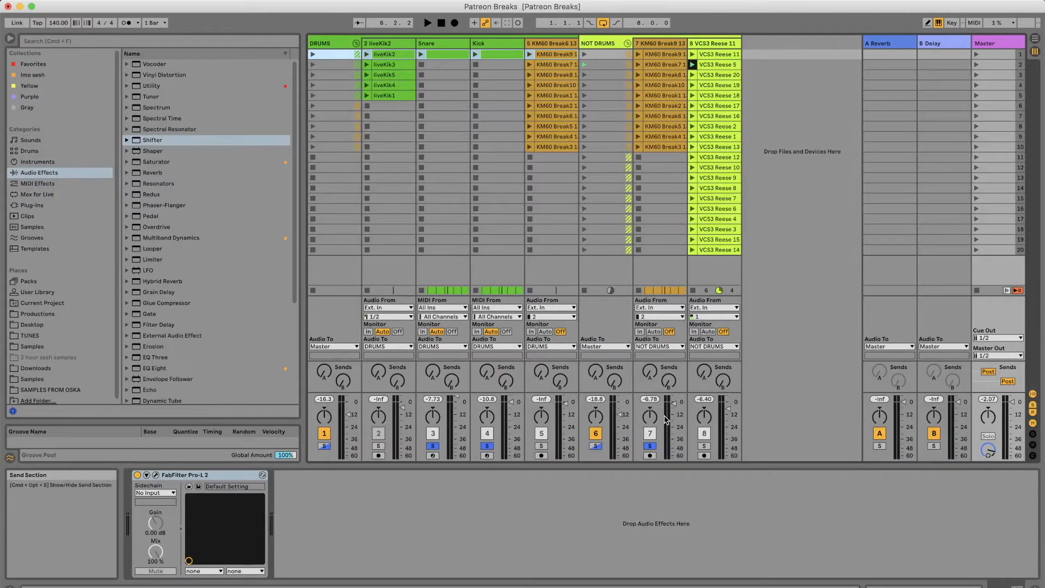
click(705, 446)
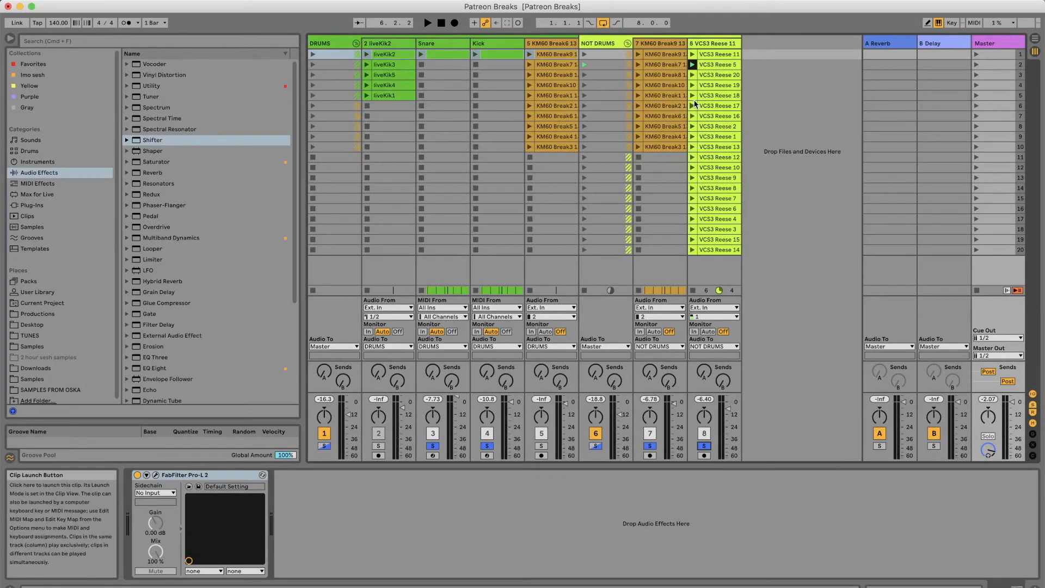
Examine the device chains of the VCS3 Reese track and the DRUMS and NOT DRUMS groups
click(709, 44)
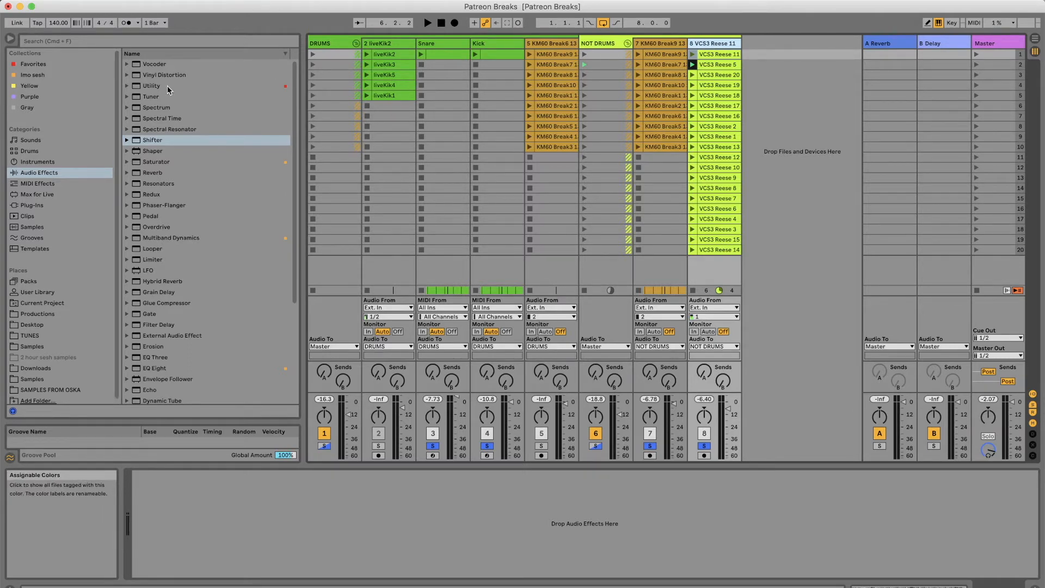
click(338, 44)
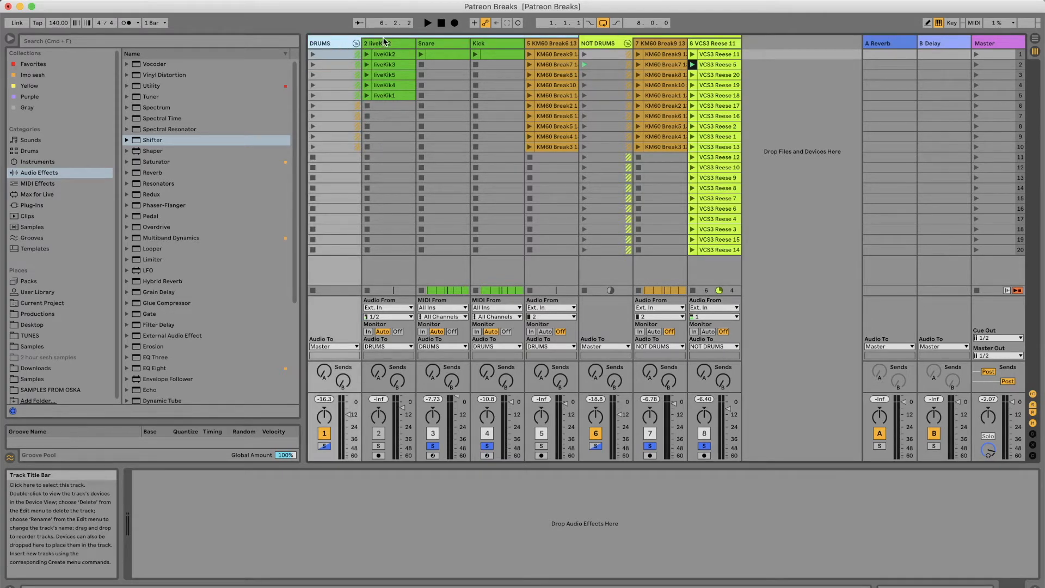
click(607, 41)
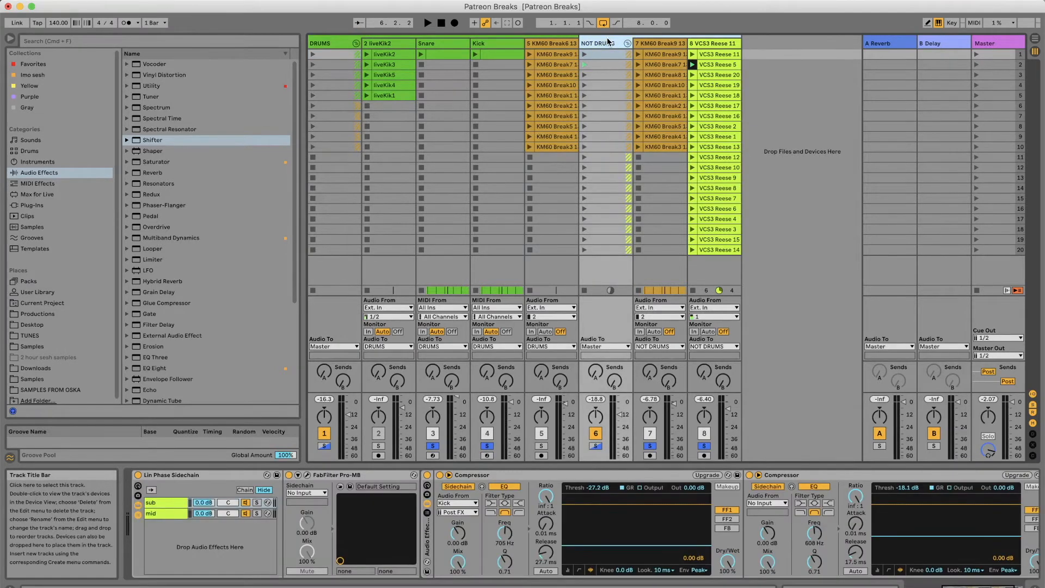
click(708, 40)
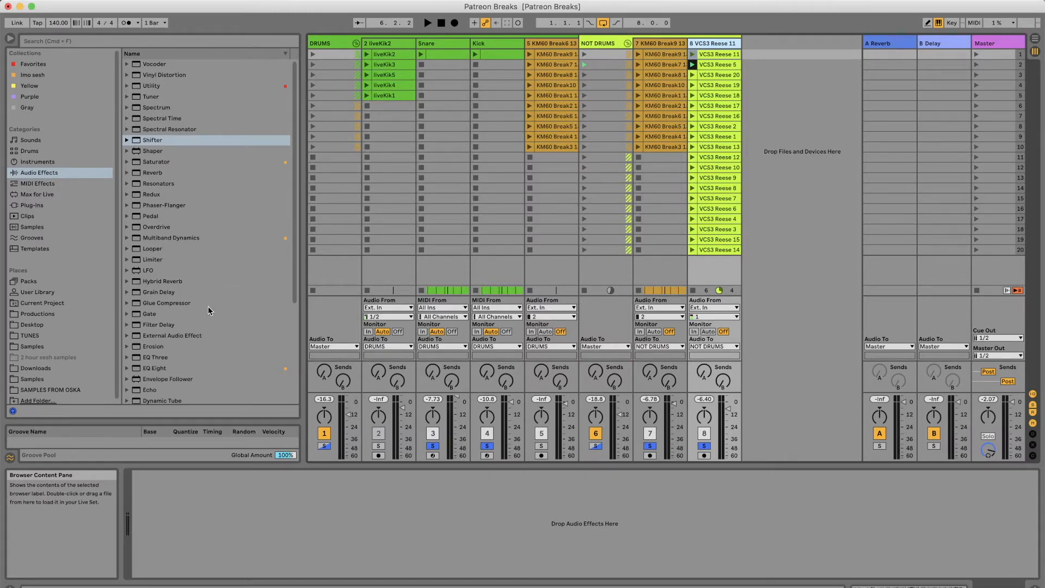
Audition the VCS3 Reese 16, 12, 17 and 11 clips against the drum loop
click(693, 116)
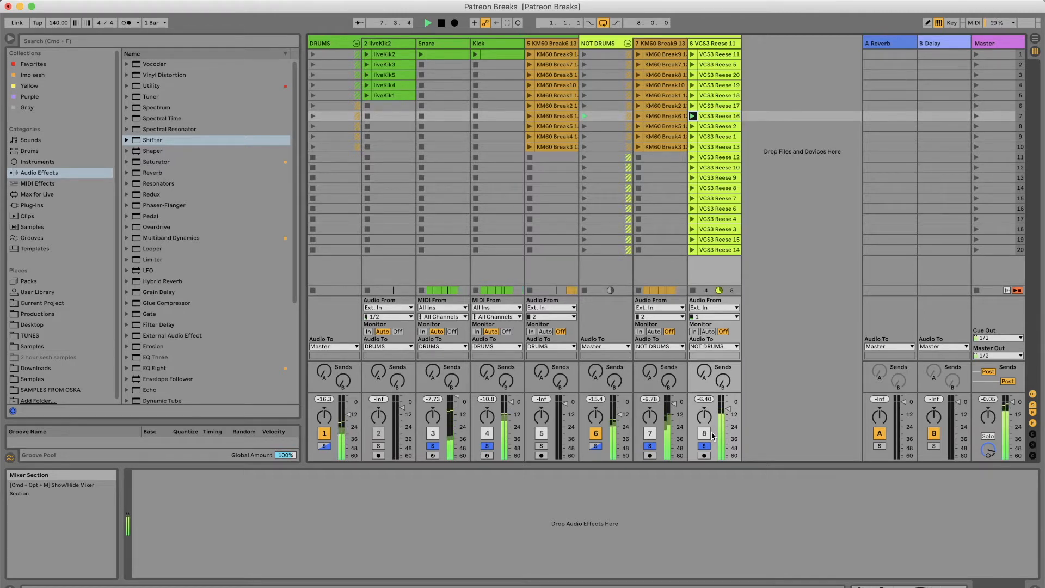
click(692, 157)
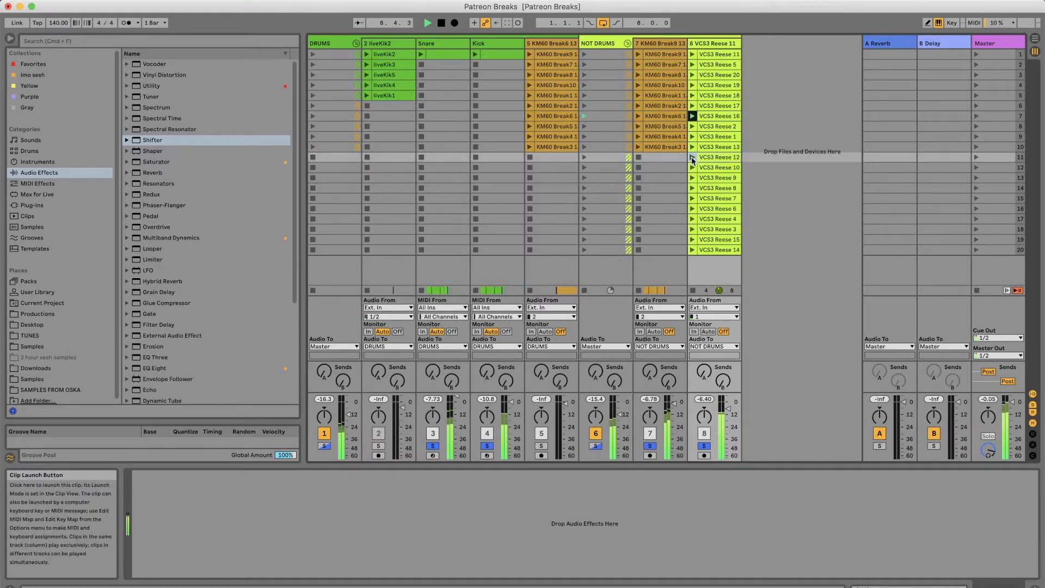
click(692, 106)
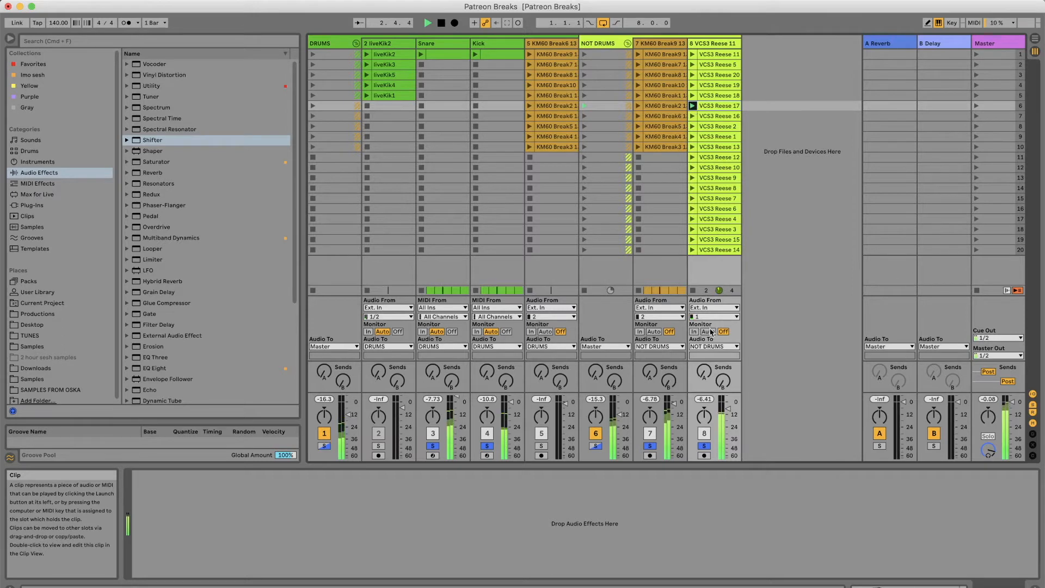
click(693, 116)
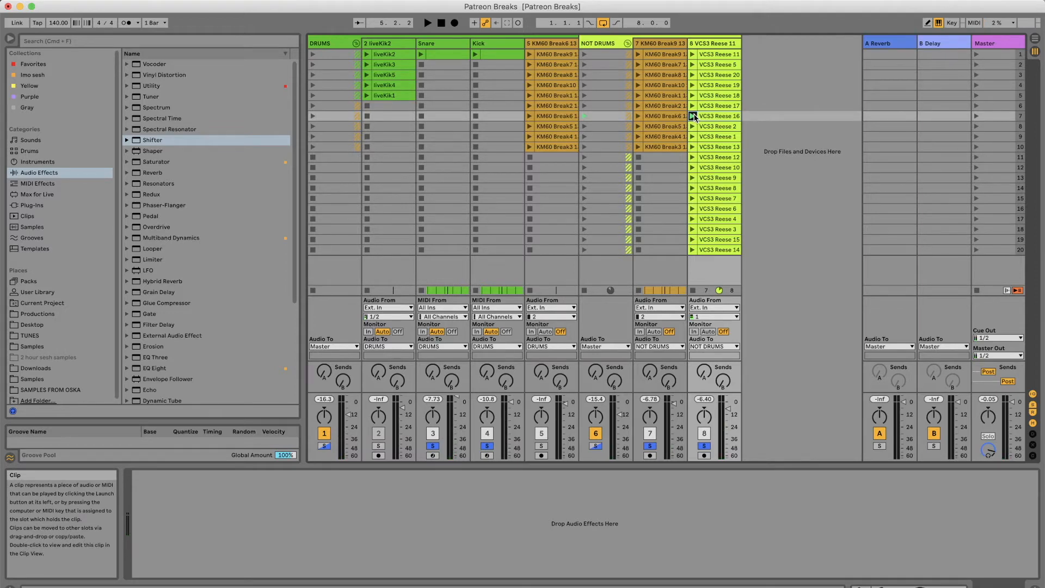
click(693, 116)
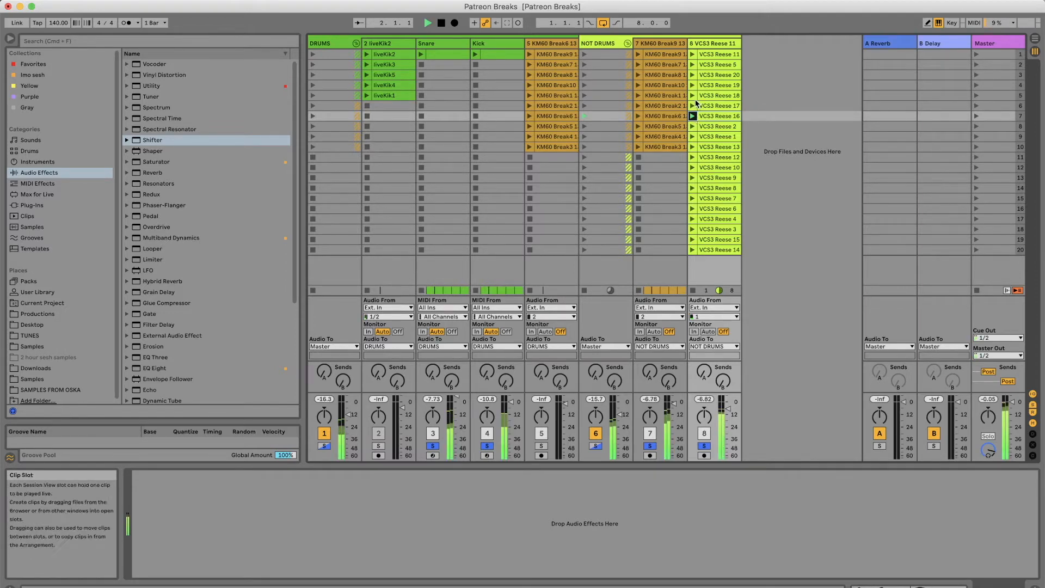
click(693, 55)
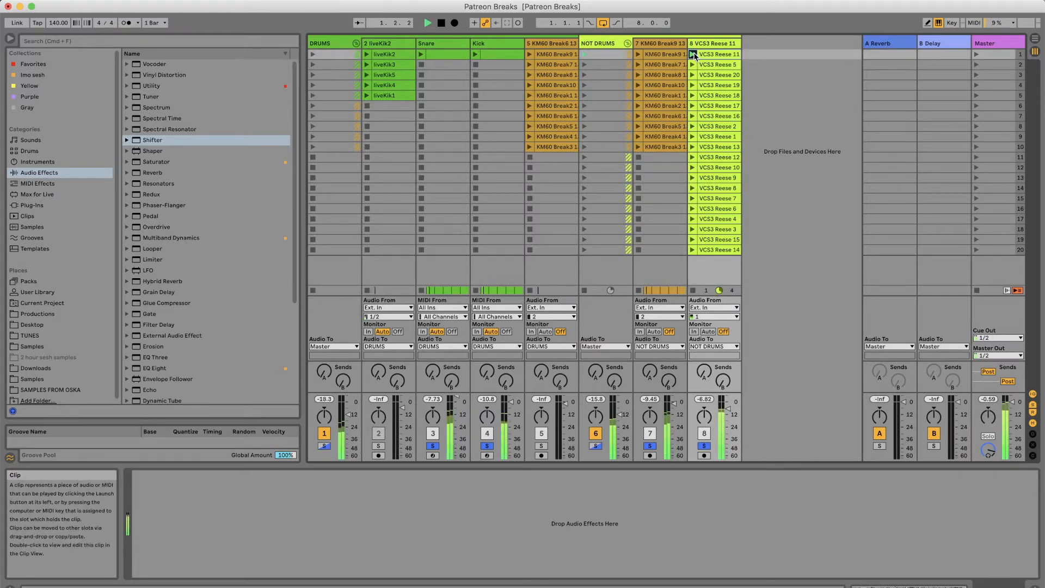
Open the VCS3 Reese 19 clip's waveform and audition VCS3 Reese 18 and 17 with the drums
click(693, 85)
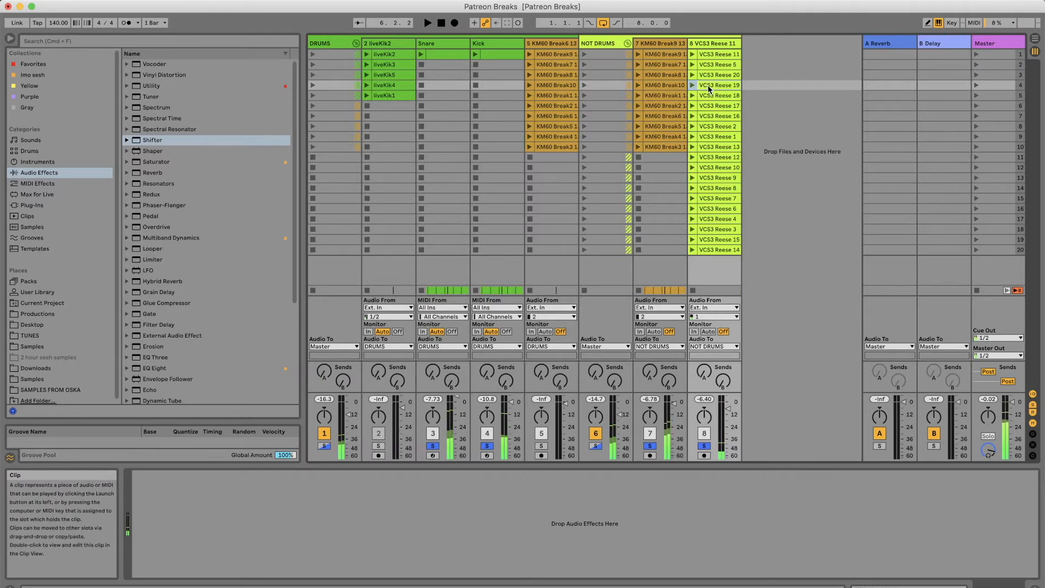
double_click(710, 86)
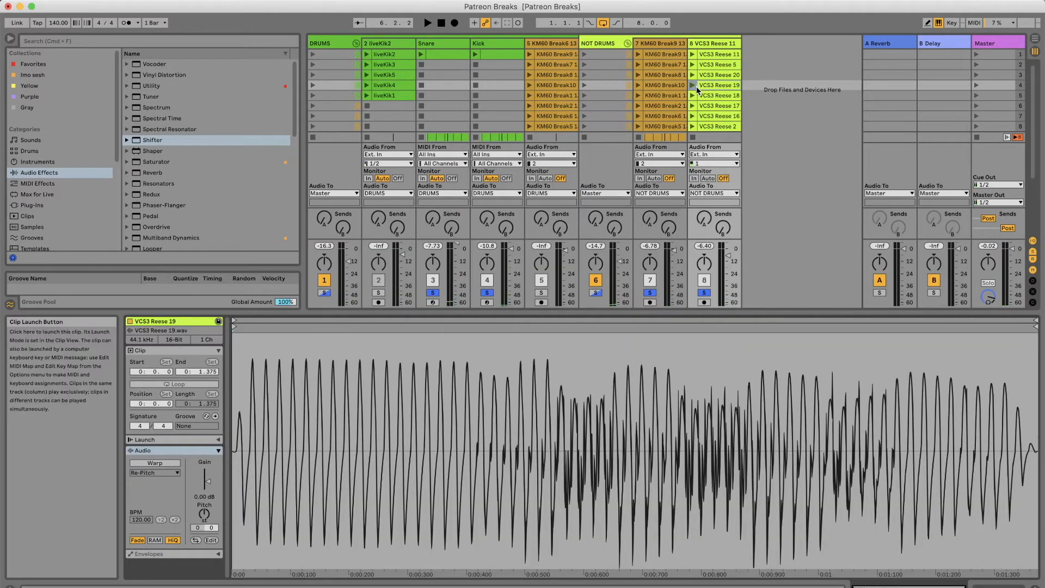
click(693, 95)
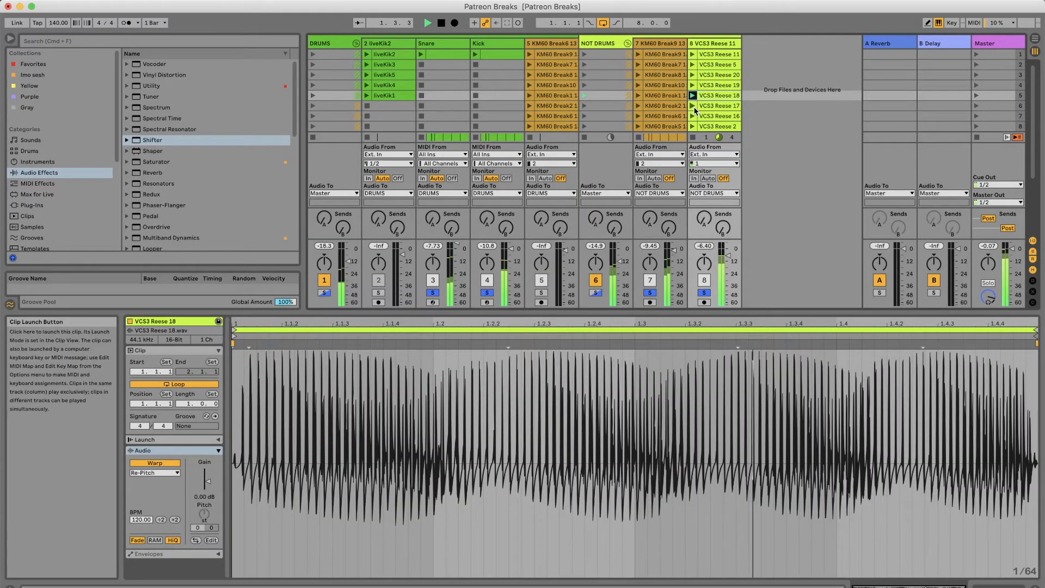
click(693, 106)
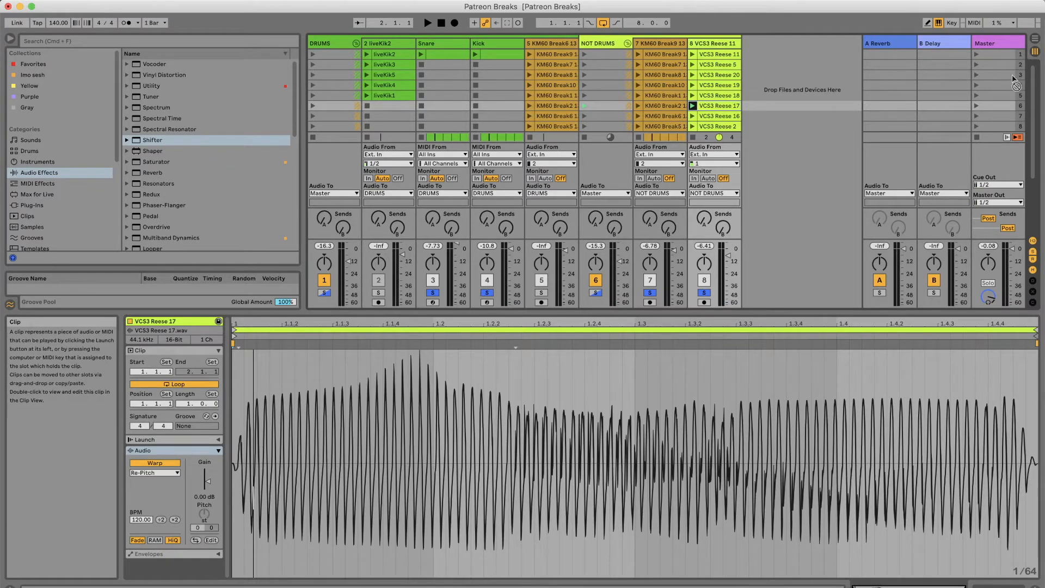
Place the VCS3 Reese 17 clip at bar 1 of the VCS3 Reese arrangement track and duplicate it through bar 8
click(1036, 39)
drag(734, 183, 338, 240)
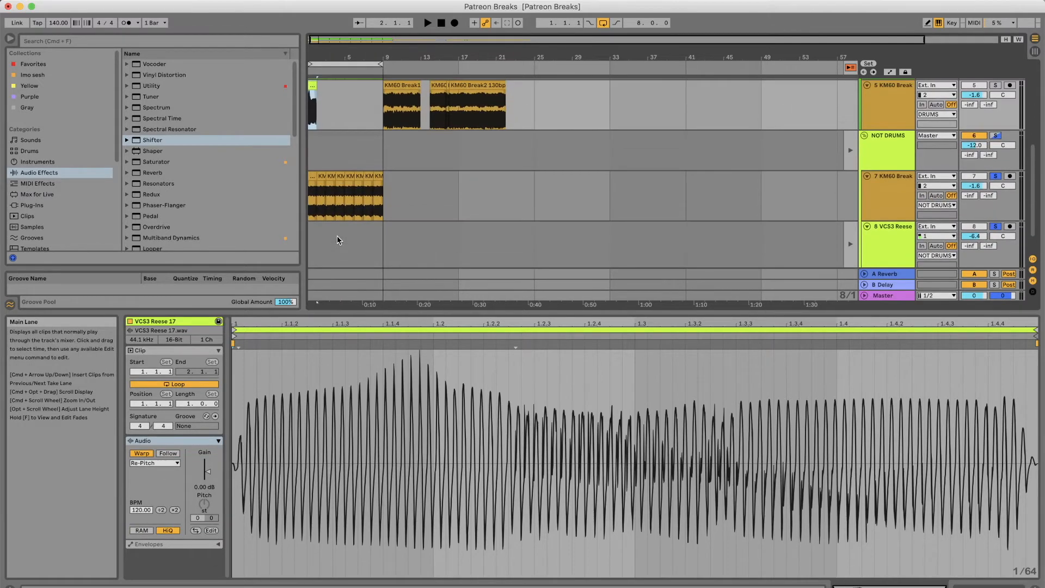
drag(411, 143, 335, 235)
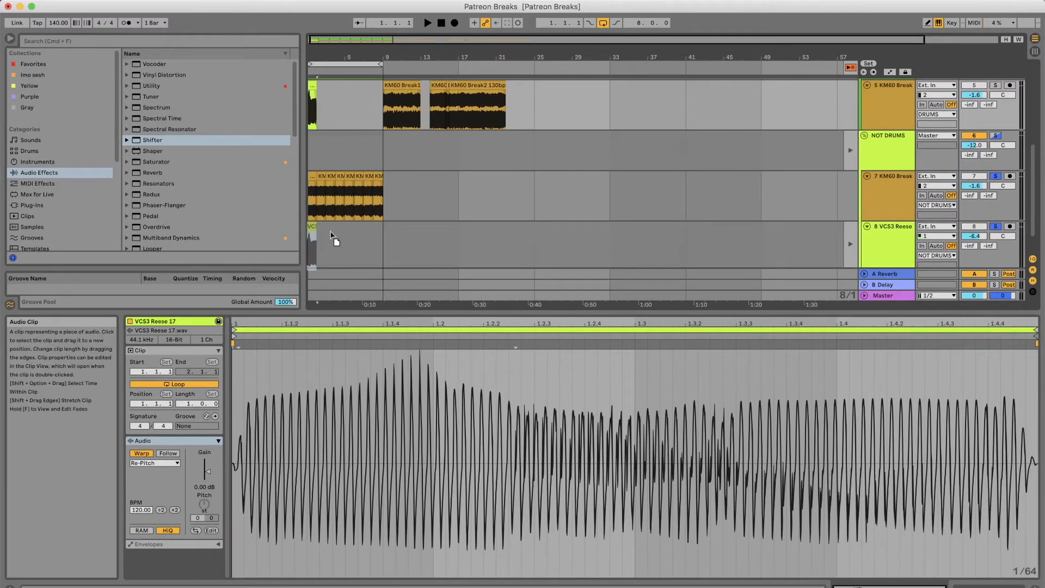
click(326, 234)
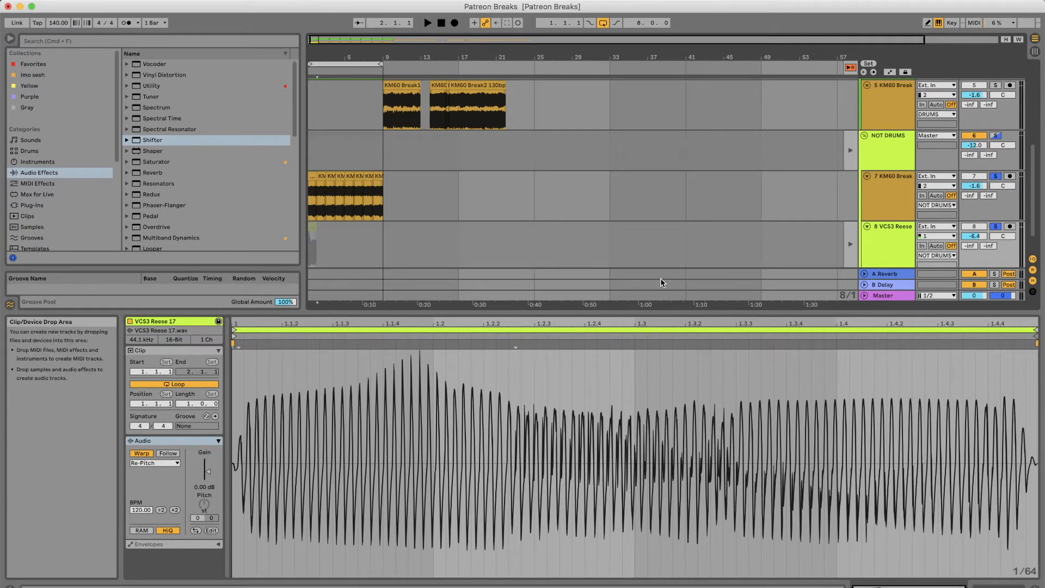
click(850, 245)
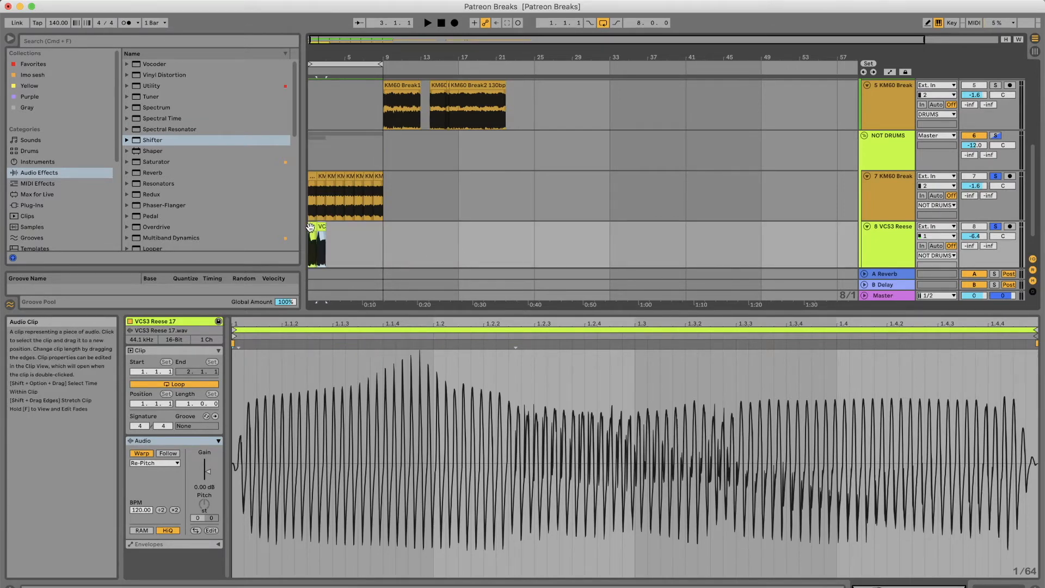
Play the arrangement loop and clear the track solos so the whole mix sounds
key(space)
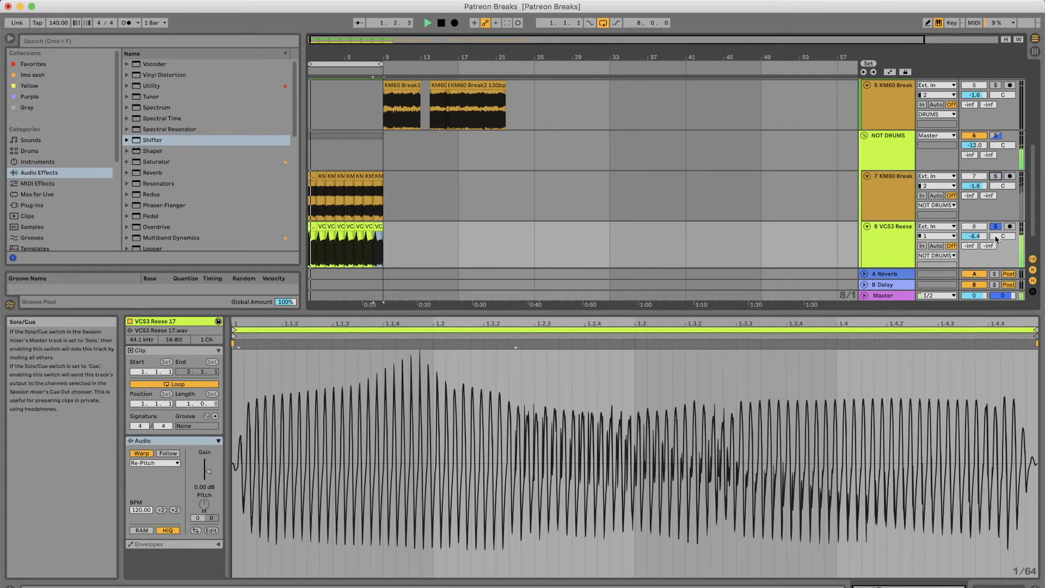
scroll(999, 234, up, 5)
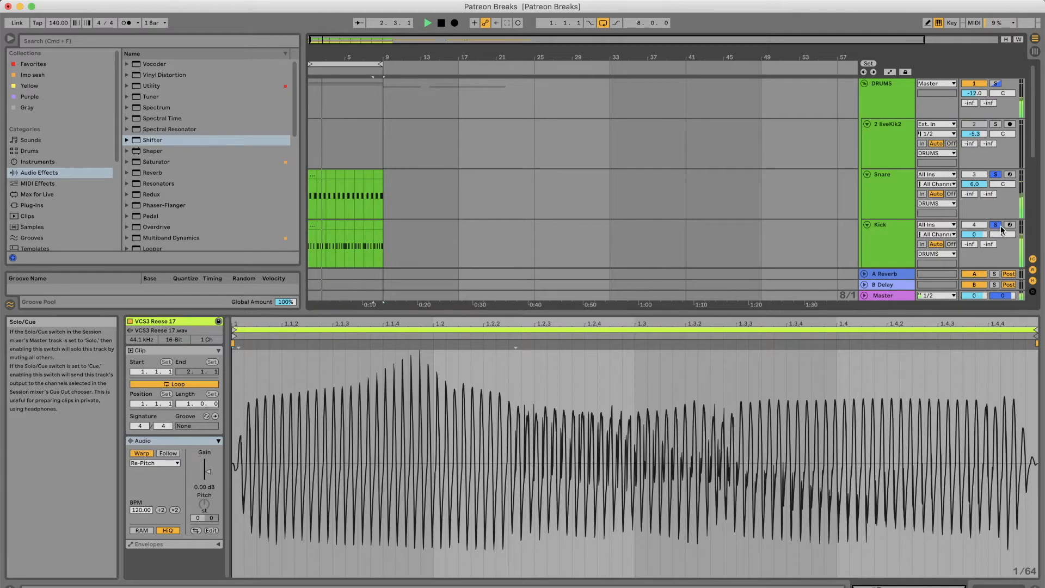
click(996, 175)
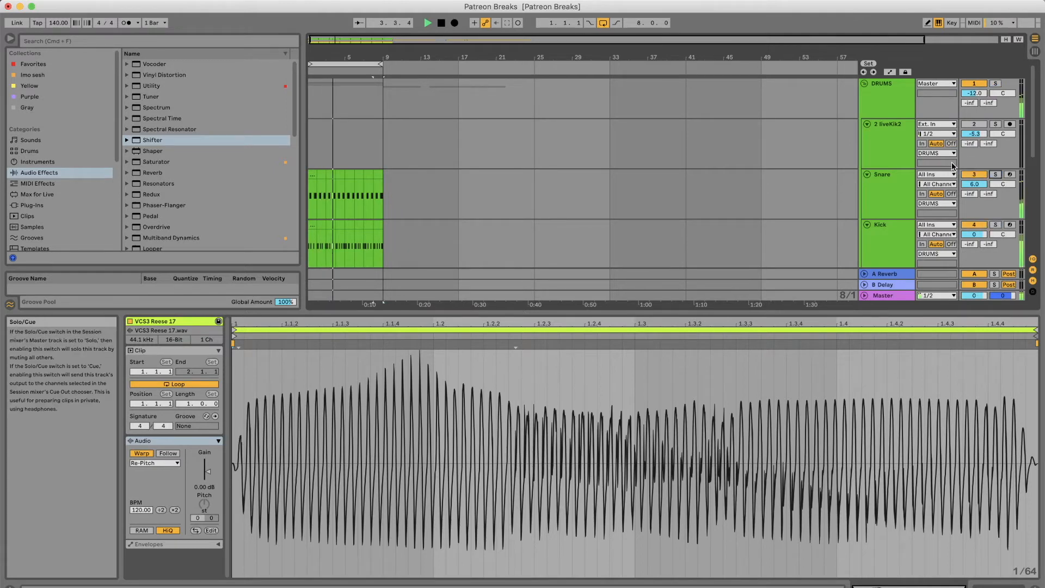
Mute the KM60 Break track inside the NOT DRUMS group while the loop plays
scroll(964, 165, down, 6)
scroll(956, 165, up, 3)
scroll(954, 166, up, 3)
scroll(951, 153, down, 7)
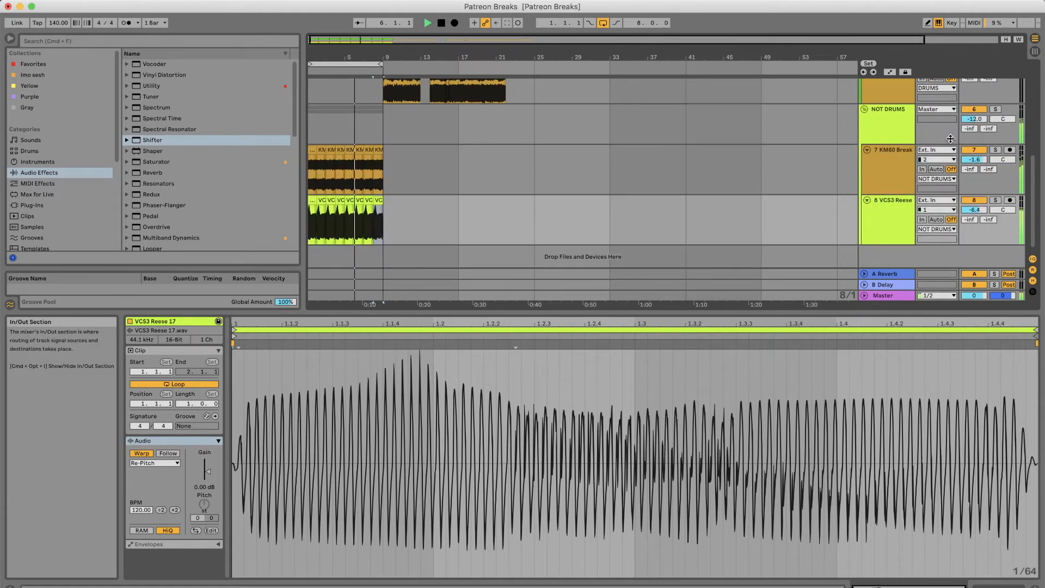
click(906, 154)
click(976, 151)
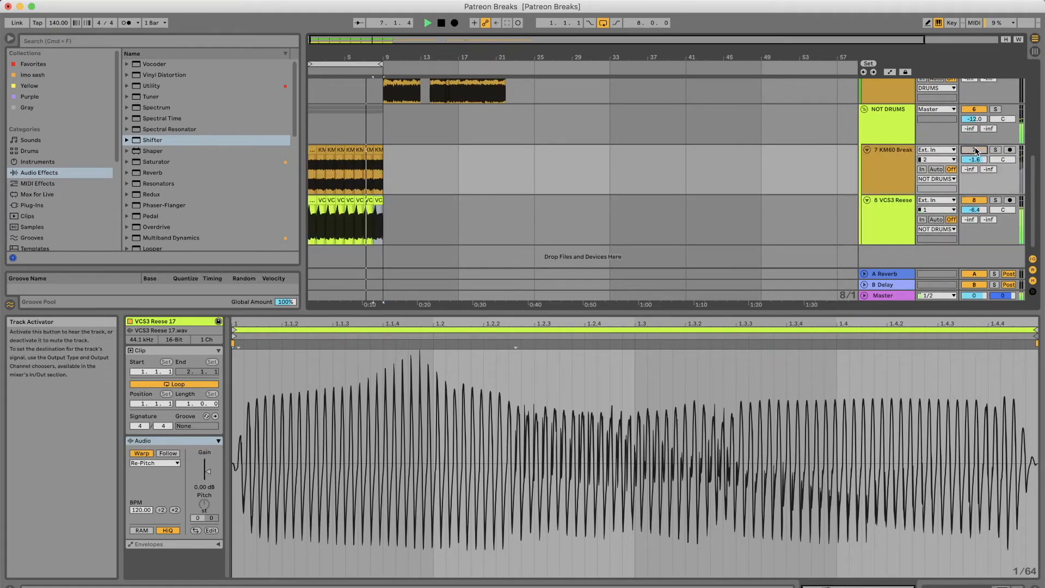
Solo the VCS3 Reese track in Session View and audition the VCS3 Reese 19 and 16 clips
click(1036, 52)
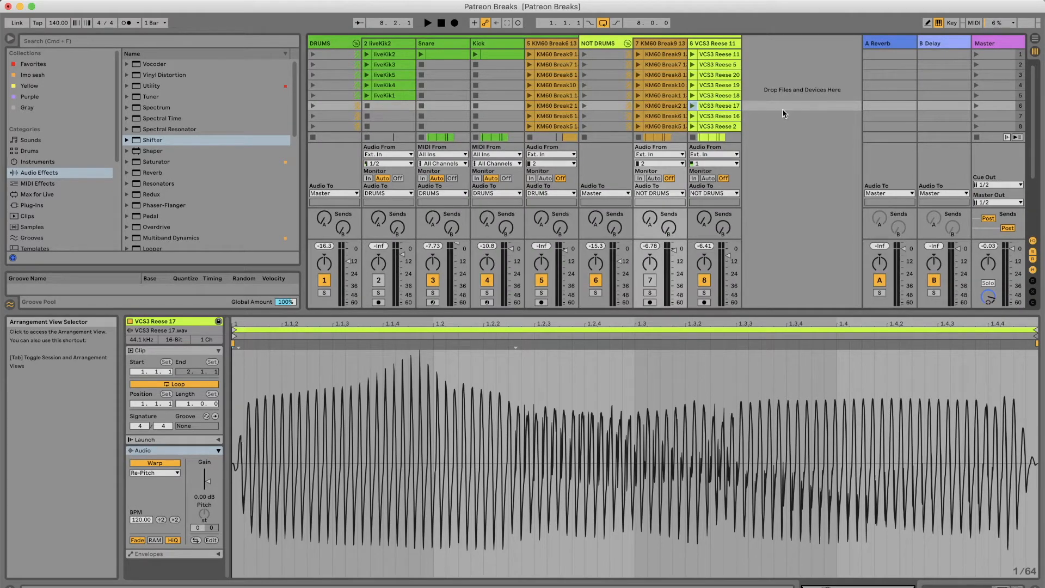
click(705, 292)
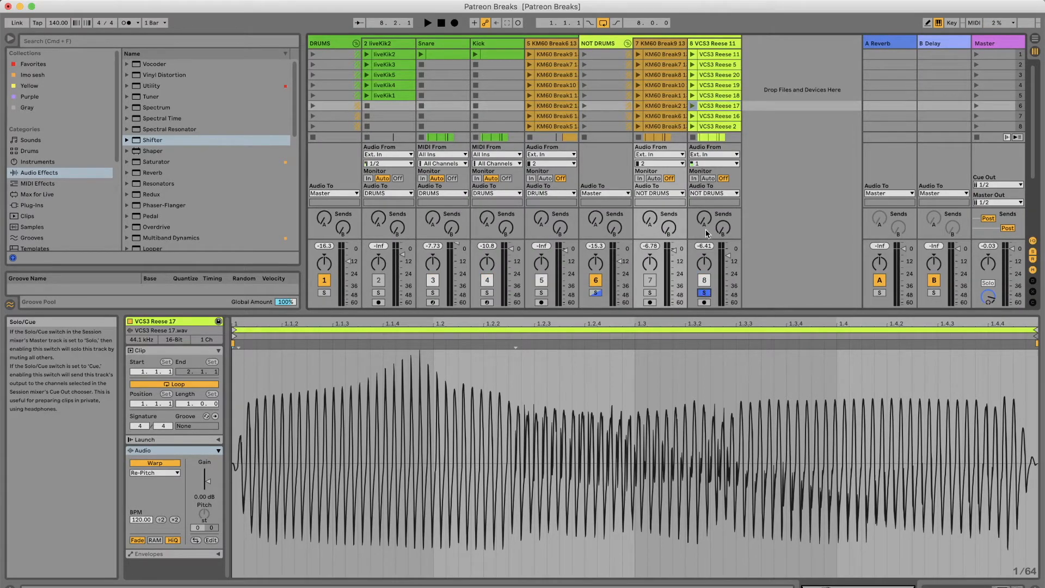
click(692, 96)
click(692, 85)
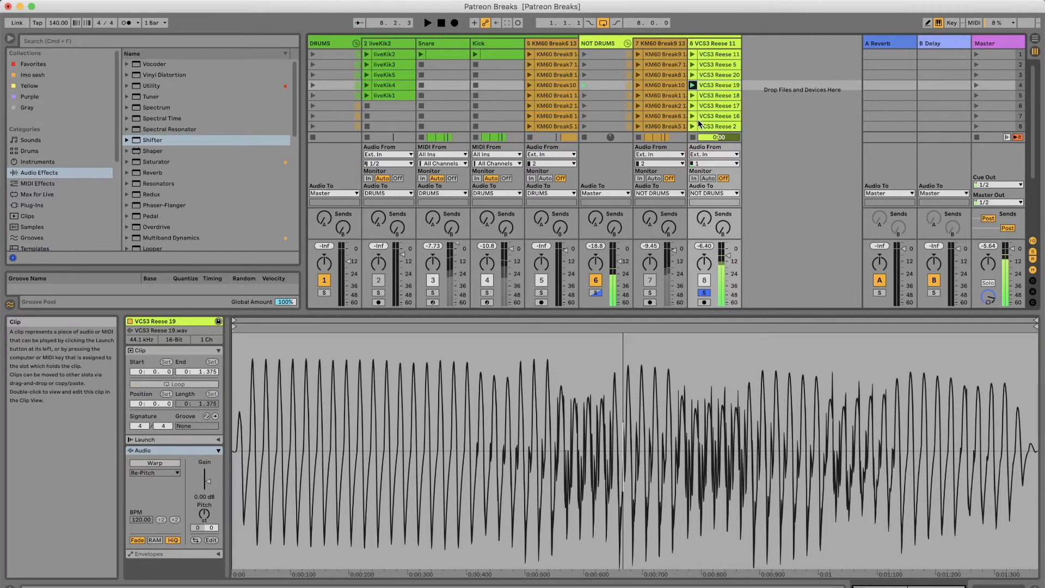
click(693, 116)
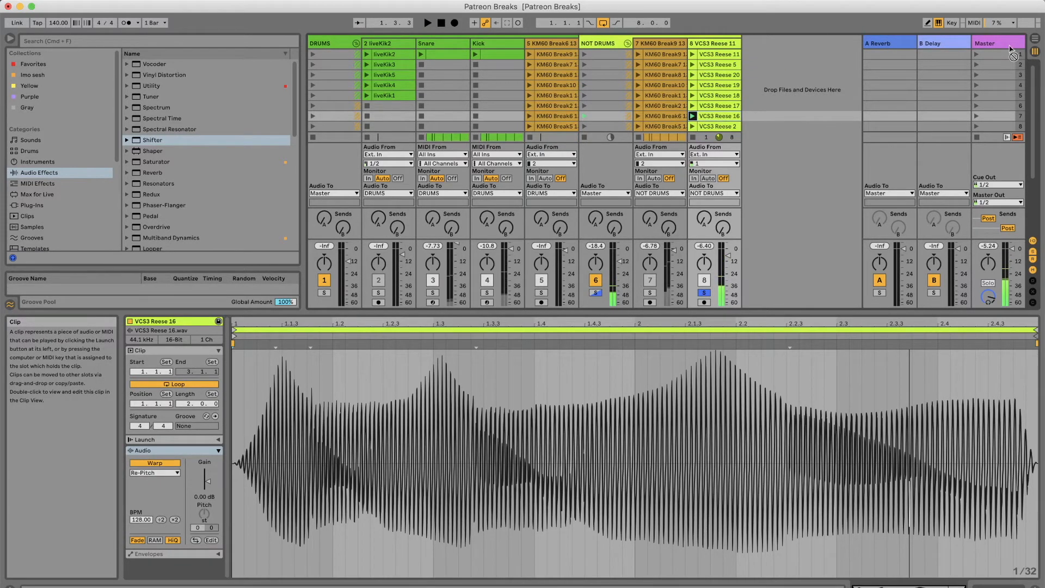
Place the VCS3 Reese 16 clip at bar 1 of the VCS3 Reese arrangement track
drag(1010, 46, 349, 175)
drag(312, 213, 315, 217)
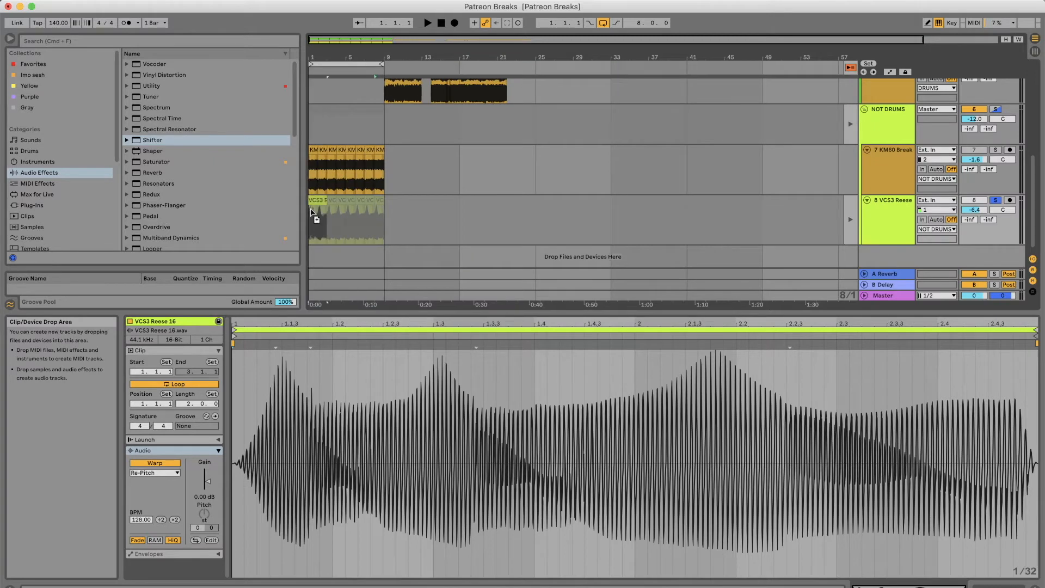
drag(349, 57, 345, 106)
On a 1/4 fixed grid, copy the opening bar of VCS3 Reese 16 to bar 3 and duplicate bars 1–4 over bars 5–8
right_click(450, 224)
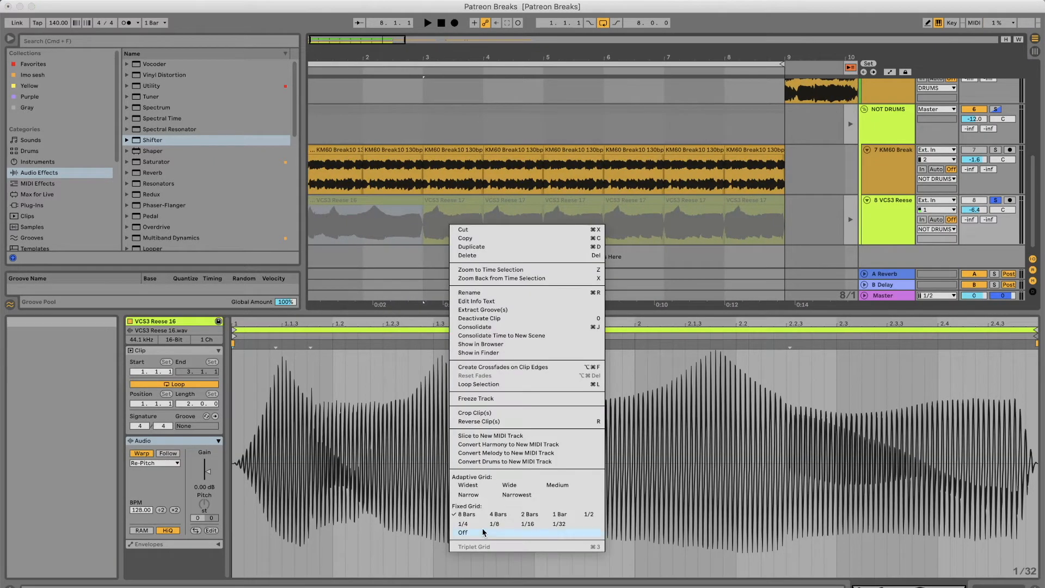
click(462, 525)
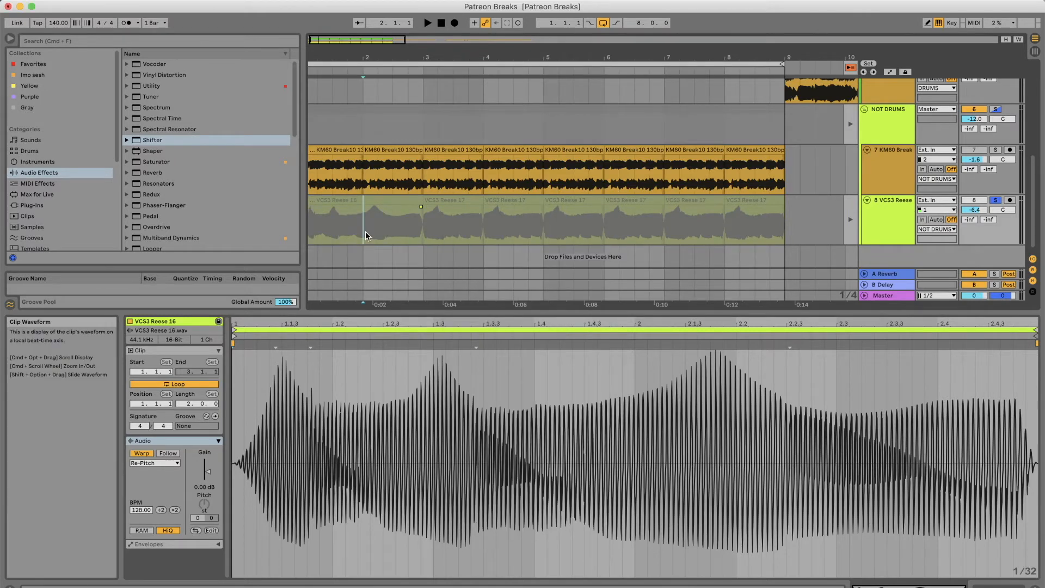
drag(365, 231, 250, 236)
drag(330, 200, 443, 210)
click(543, 227)
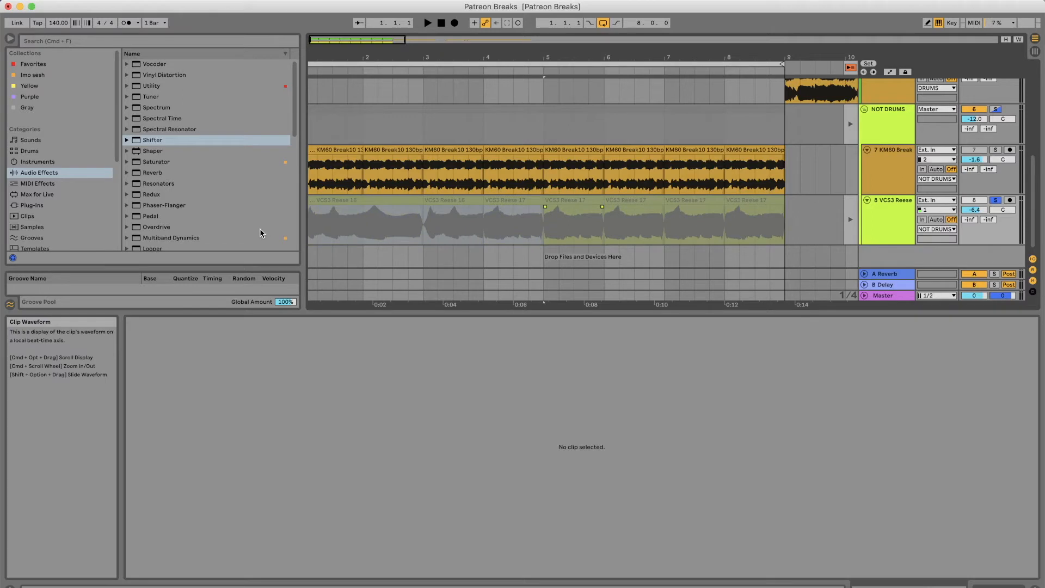
drag(263, 229, 260, 229)
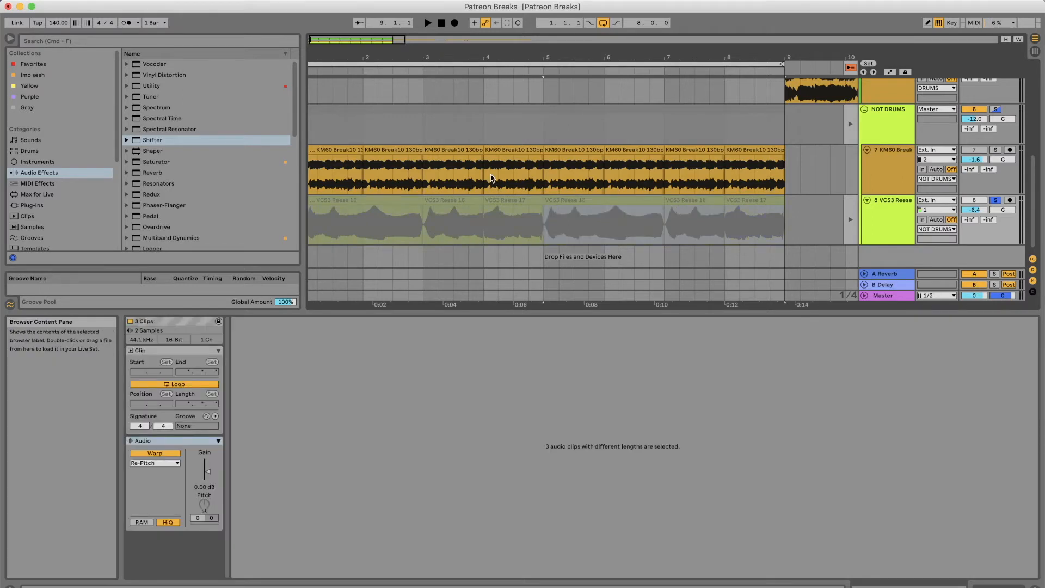
Audition the VCS3 Reese 2 clip soloed in Session View and place it at bar 8 of the VCS3 Reese arrangement track
click(996, 200)
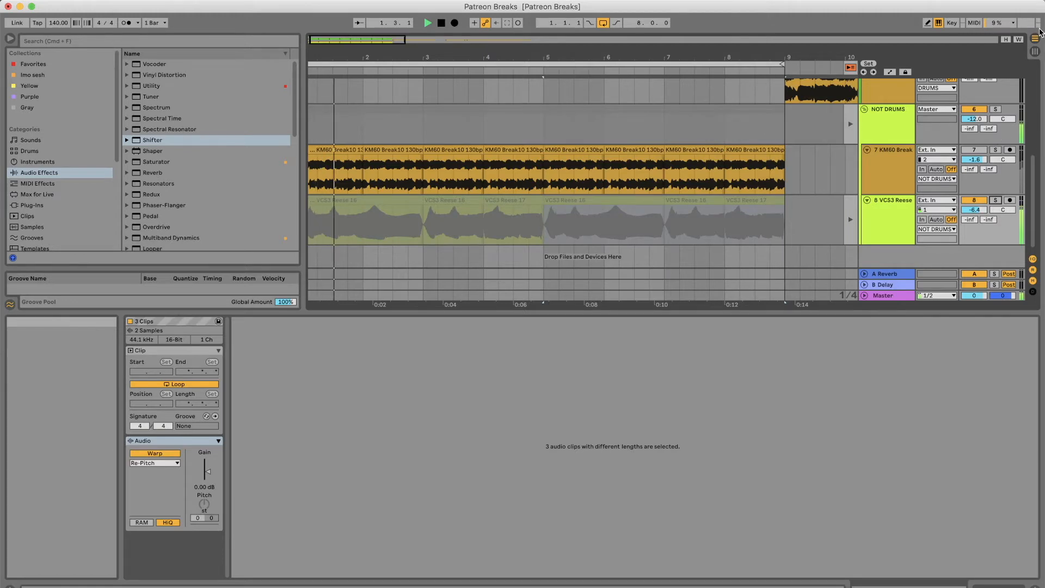
click(1035, 51)
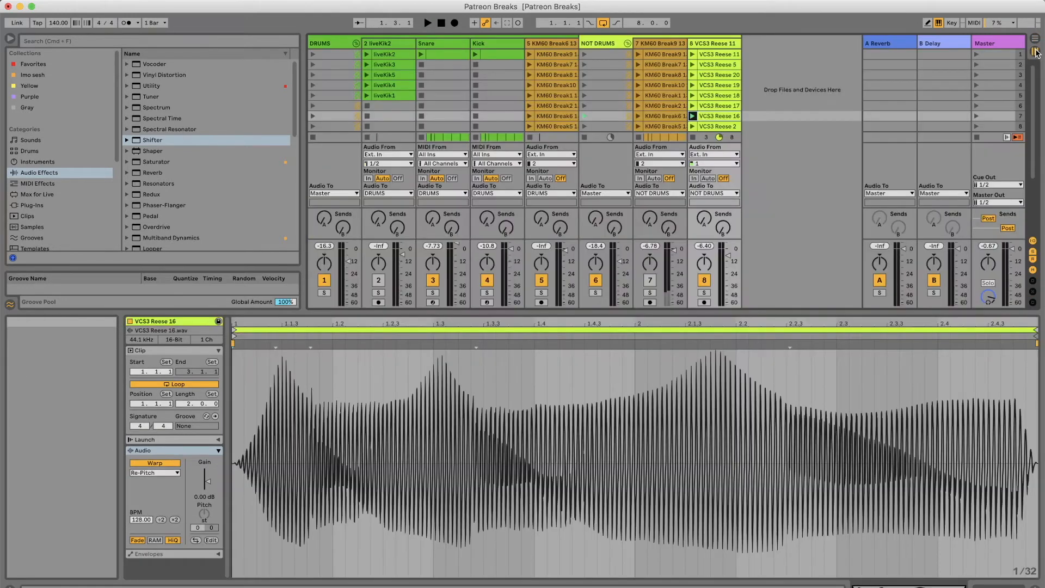
click(692, 127)
click(704, 293)
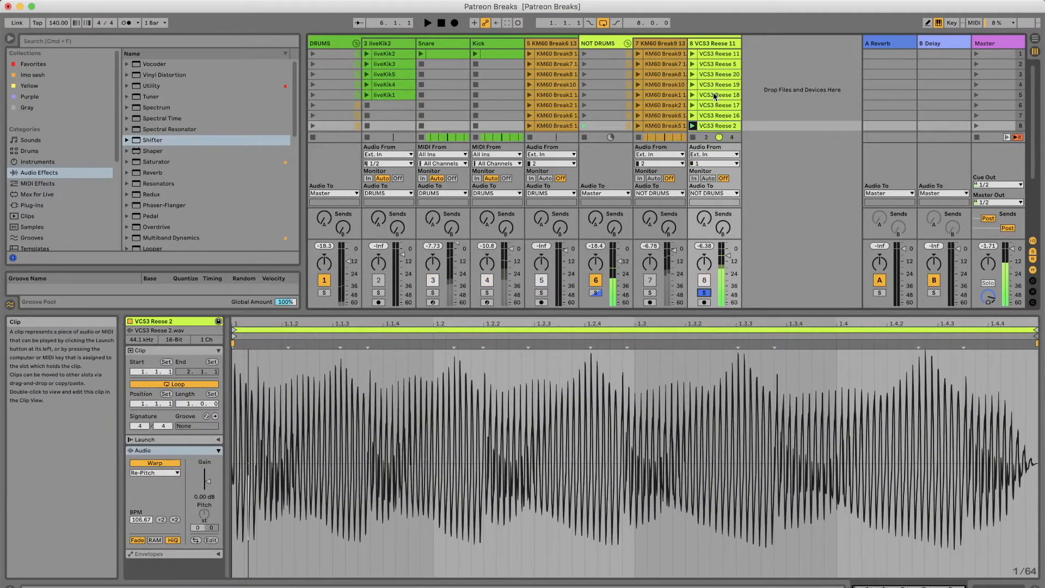
drag(924, 100, 731, 220)
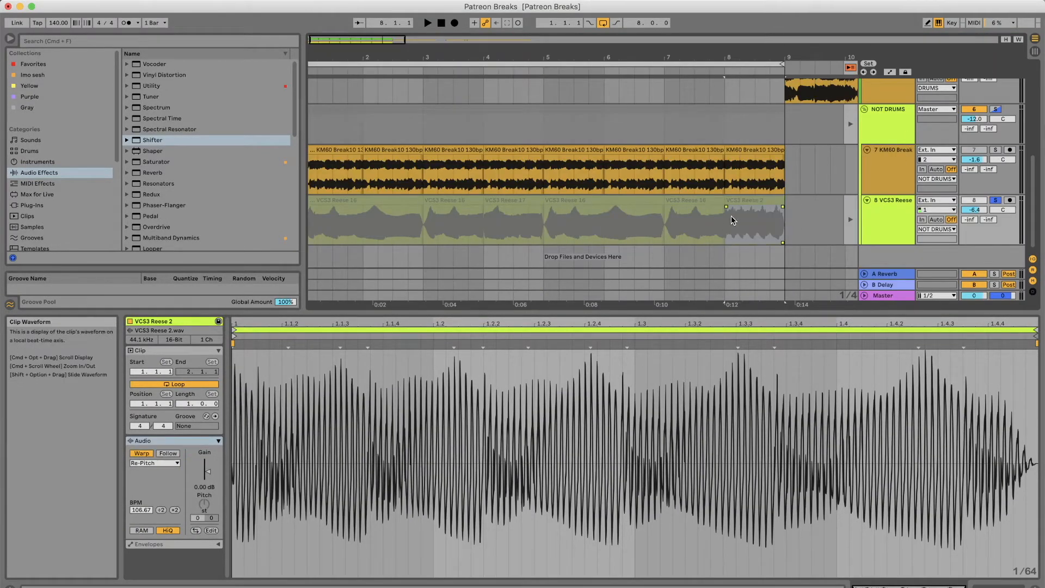
Clear the VCS3 Reese solo, return the track to arrangement playback and play the loop
click(998, 201)
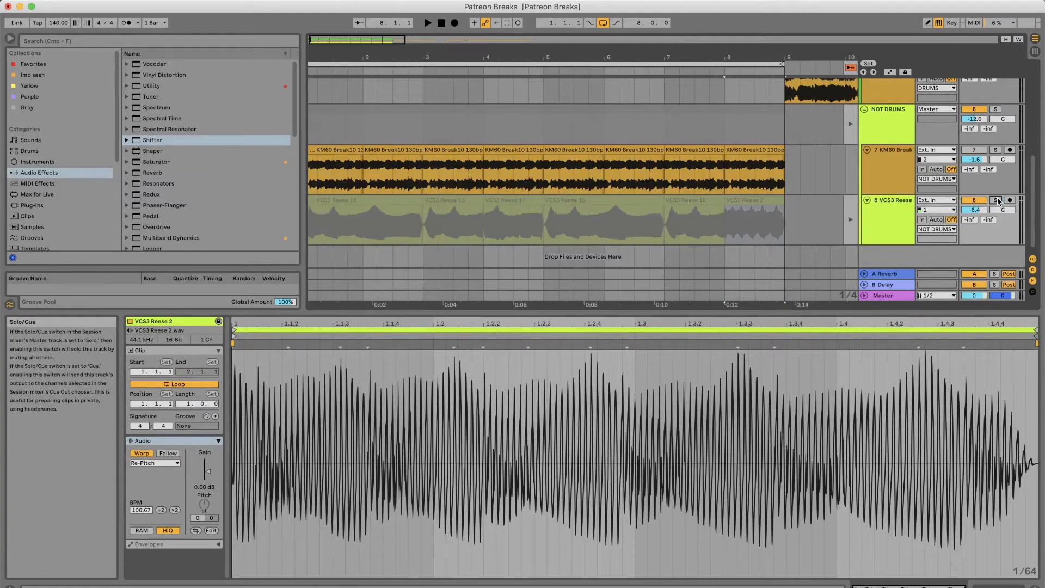
click(846, 220)
key(space)
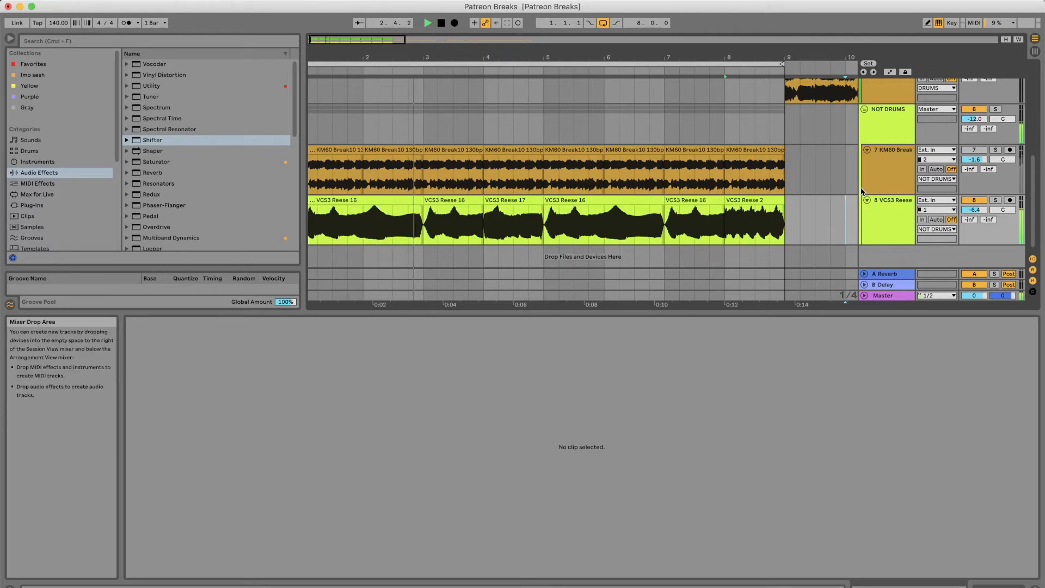
Set the second Compressor's sidechain source to Snare in the sub chain of the NOT DRUMS group's Lin Phase Sidechain rack
double_click(896, 131)
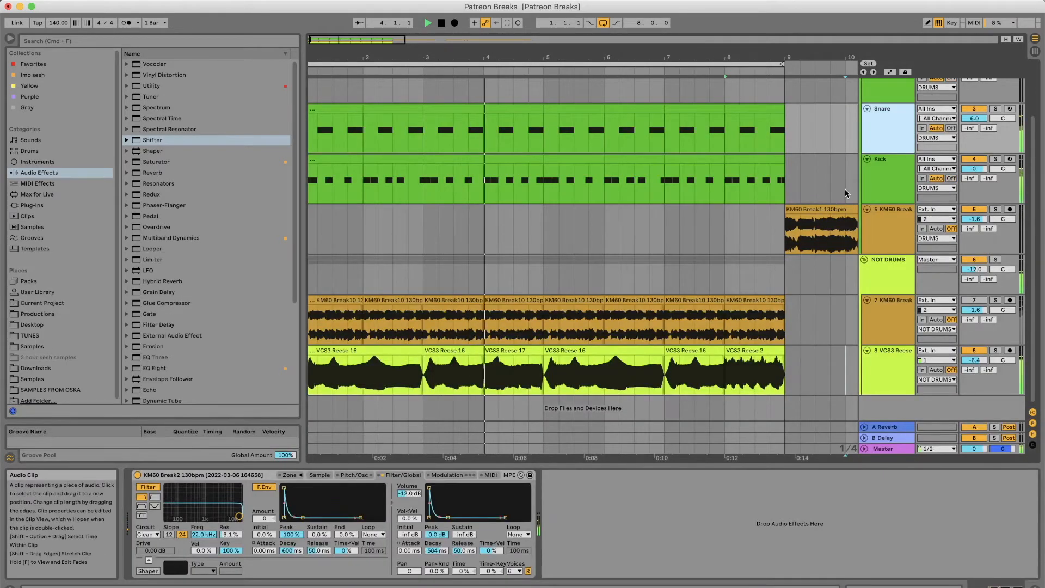
click(886, 268)
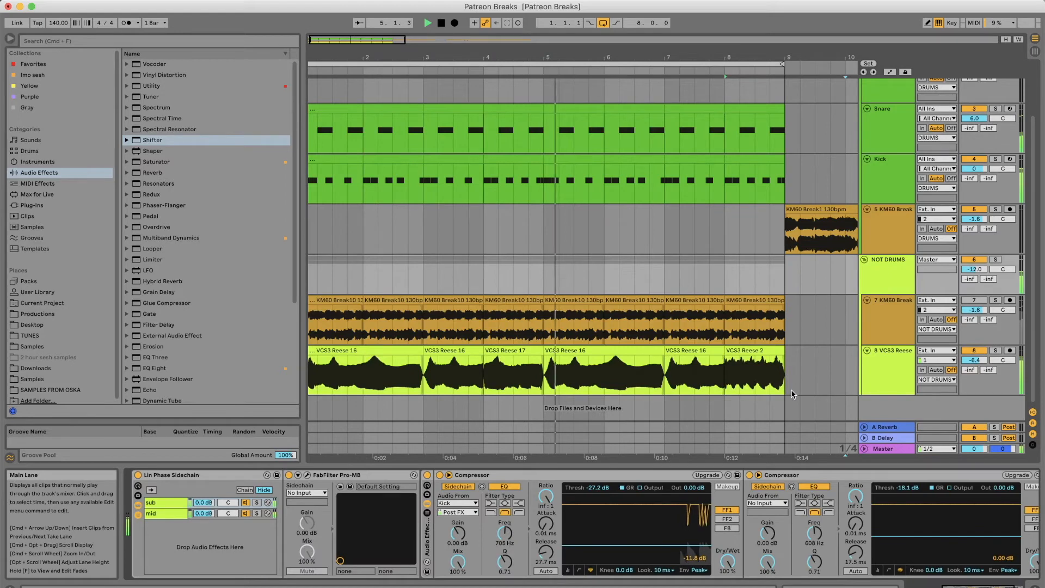
click(774, 504)
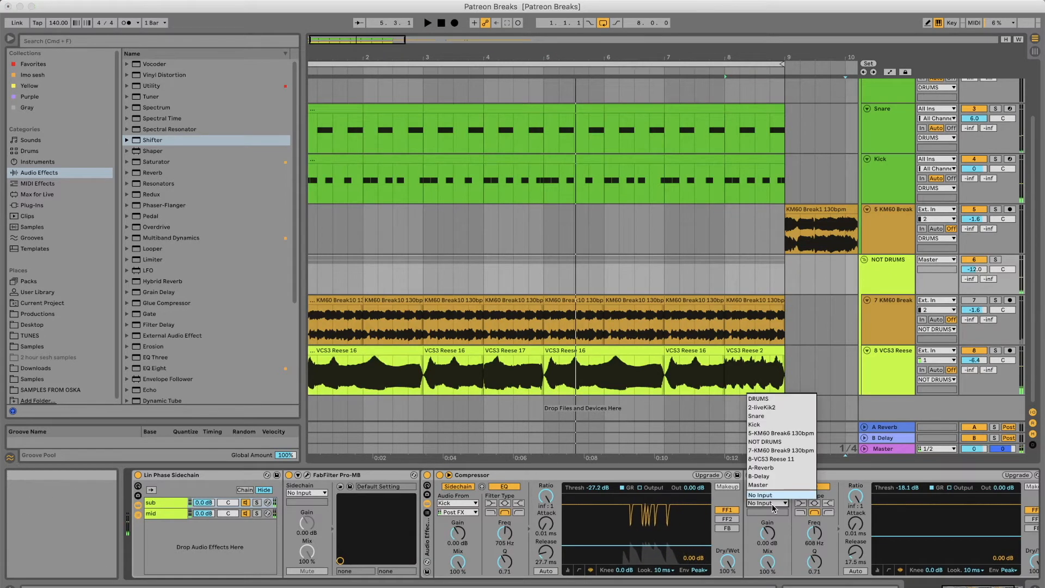
click(765, 417)
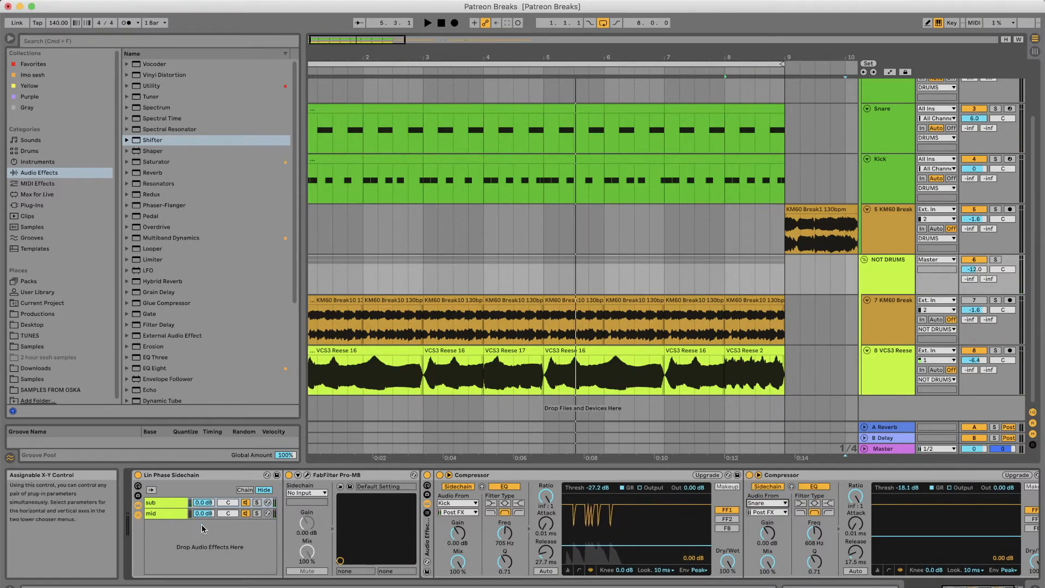
Switch from the sub to the mid chain of Lin Phase Sidechain and open the second Compressor's sidechain source choices
click(176, 504)
click(174, 514)
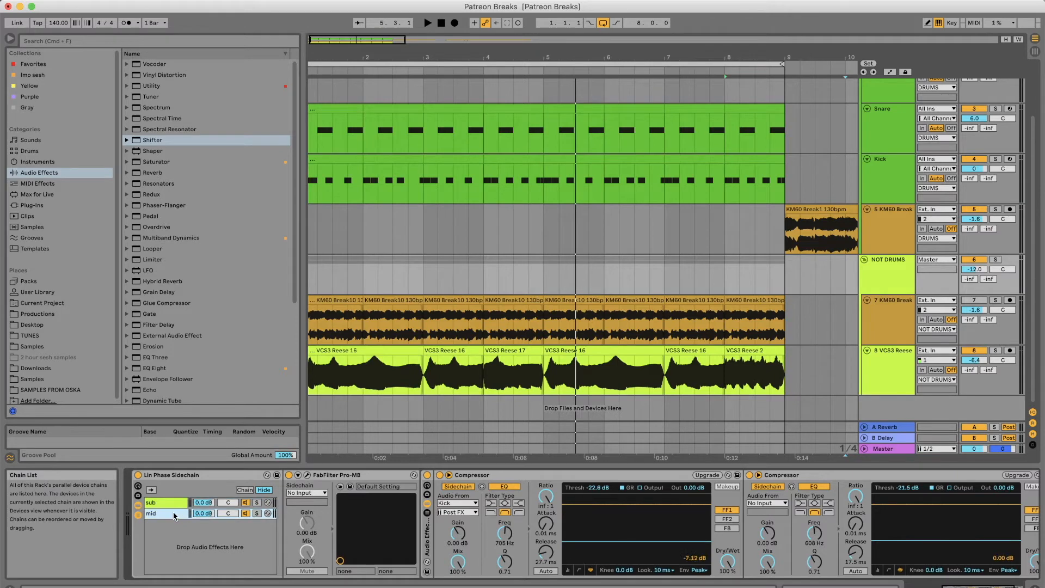
click(757, 504)
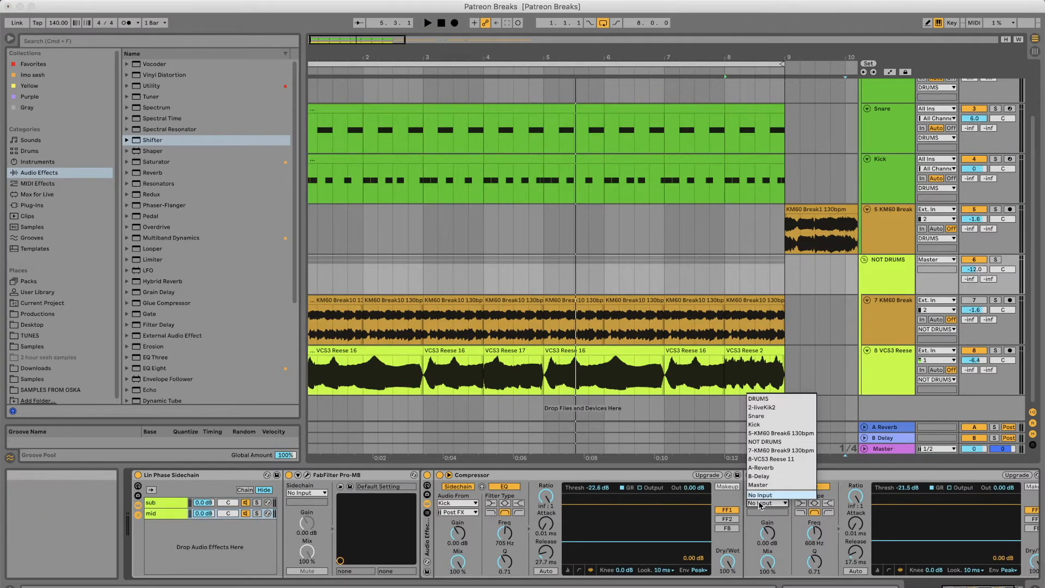
Sidechain the second Compressor to Snare with a -29.6 dB threshold, and set the Kick-sidechained Compressor's threshold to -31.3 dB
click(759, 418)
key(space)
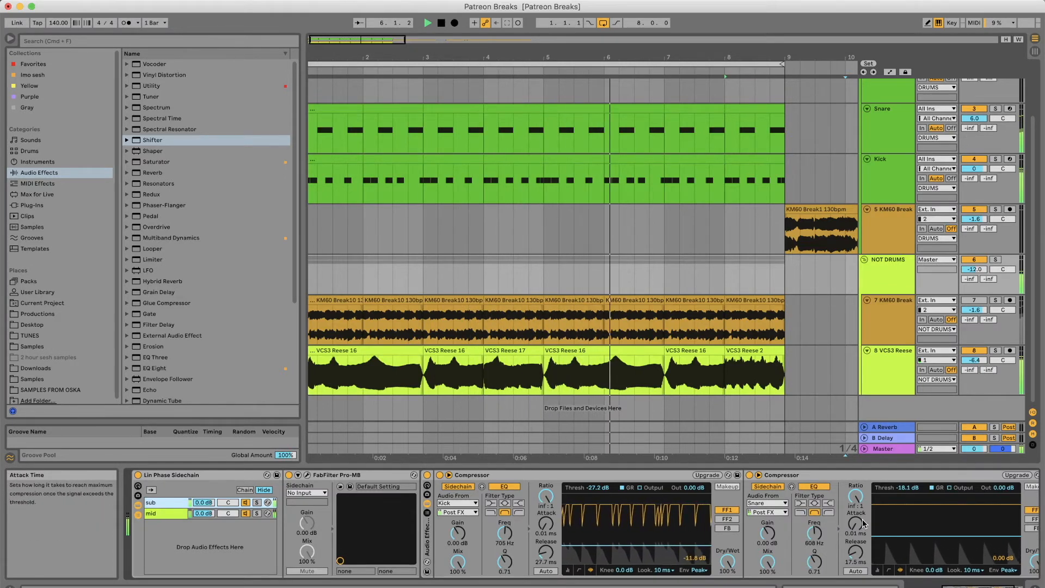
drag(908, 488, 907, 510)
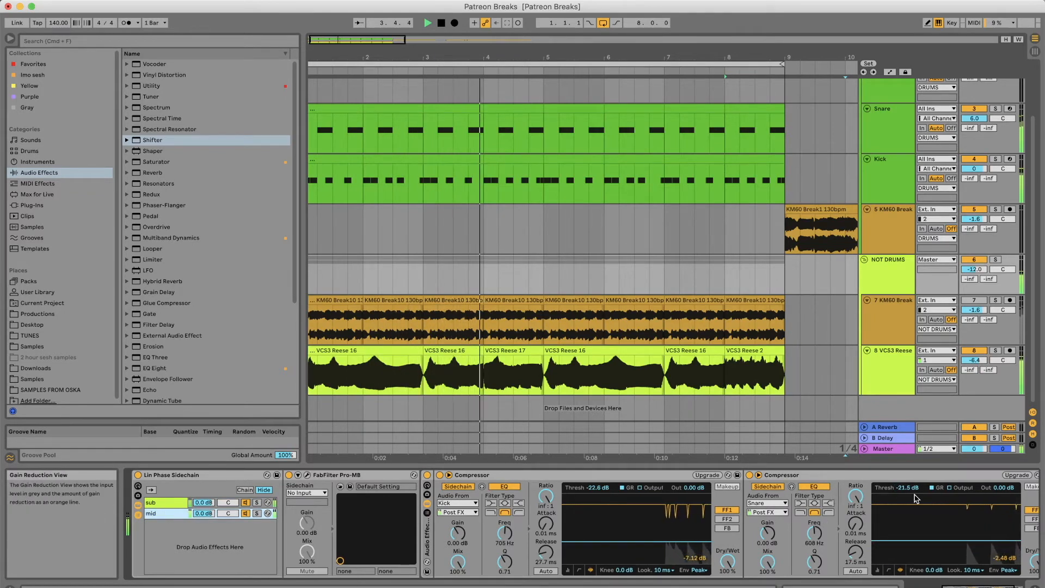
drag(899, 488, 899, 506)
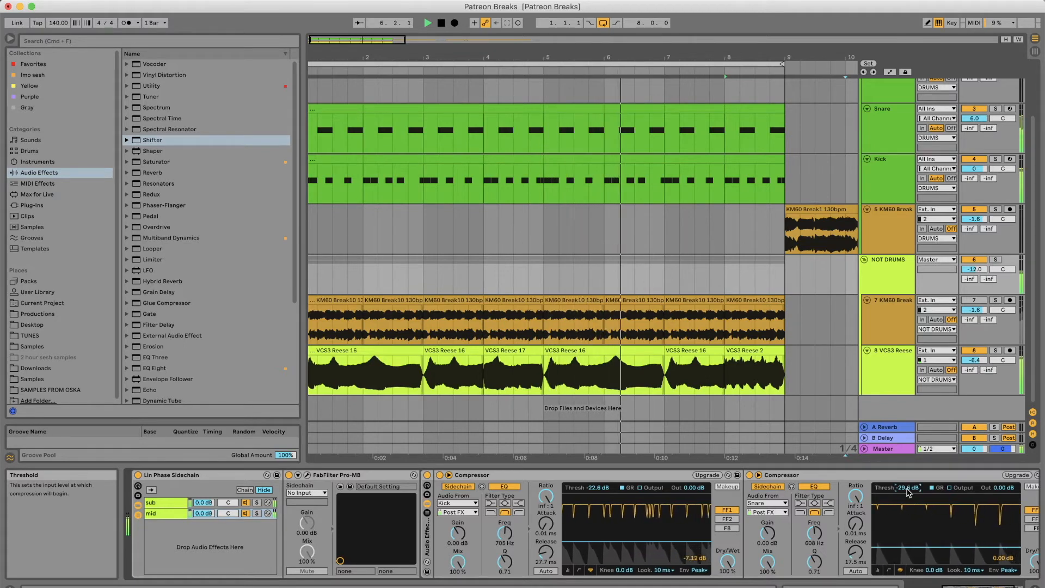
drag(599, 489, 599, 510)
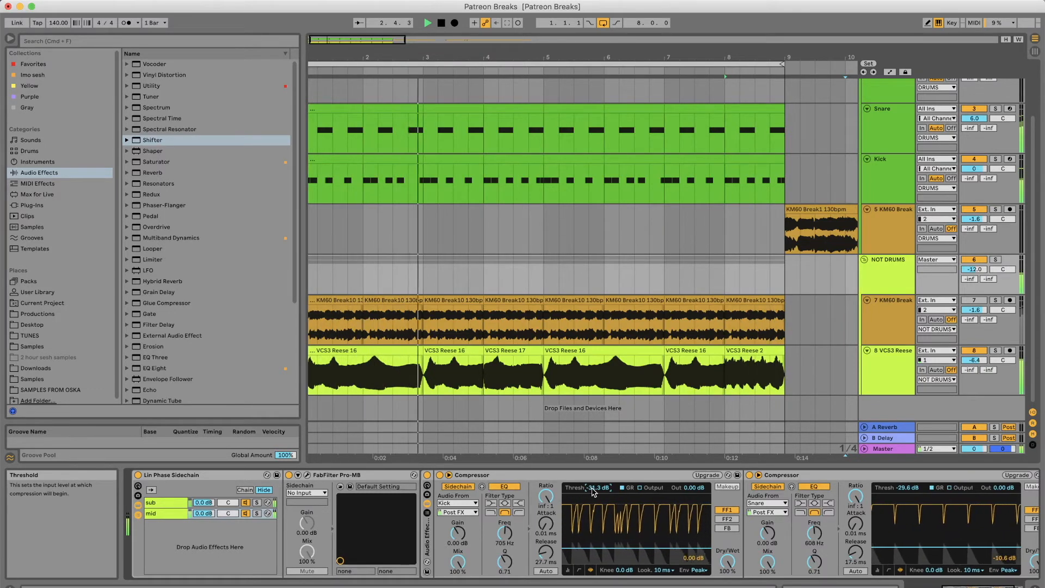
key(space)
Solo the Kick track and listen to it on its own
click(893, 180)
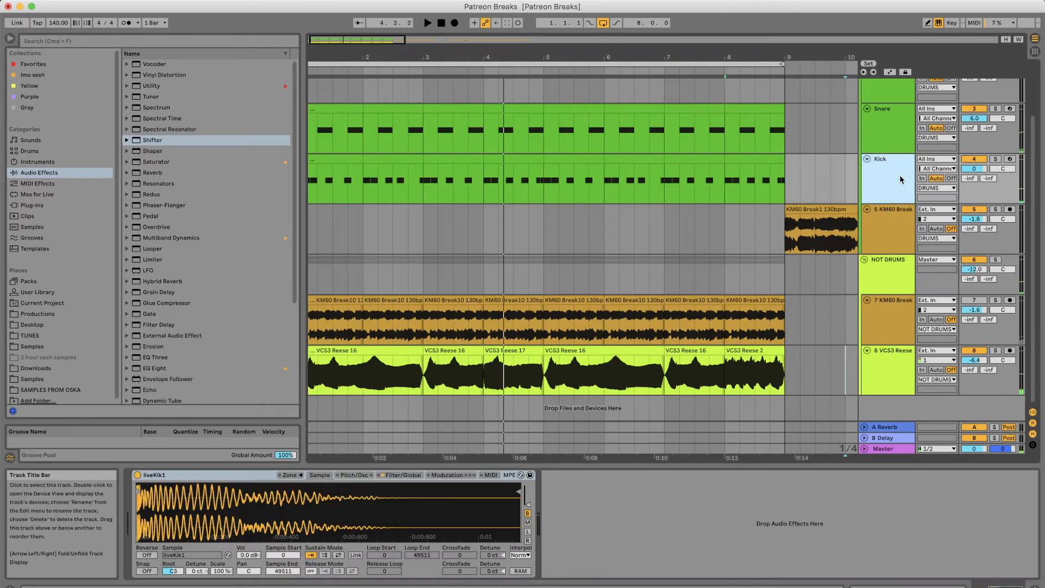
click(997, 159)
key(space)
click(884, 189)
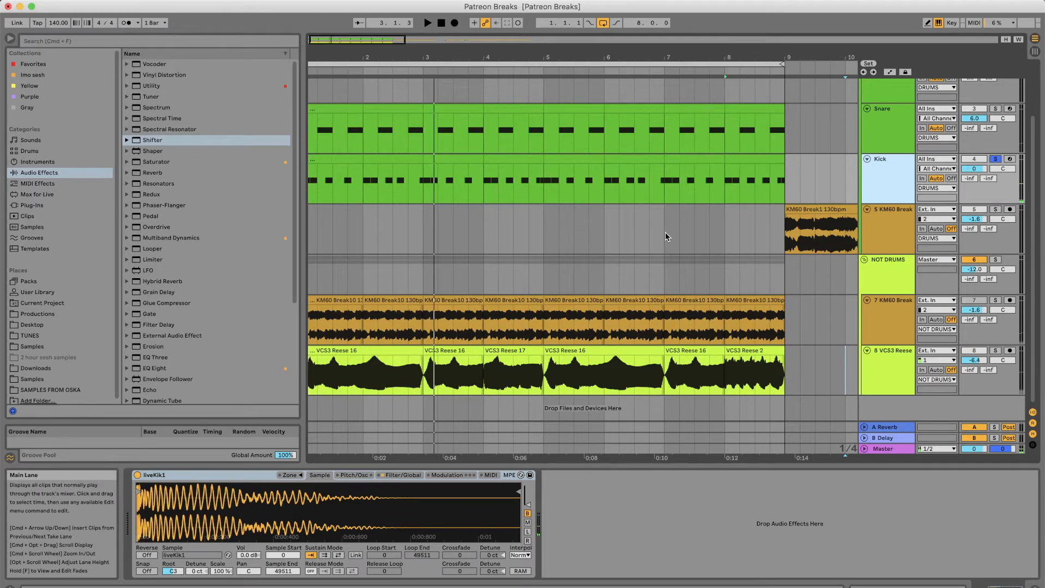
In the Session View, examine the liveKik clips and the Snare track's sample, and start playback
click(1035, 39)
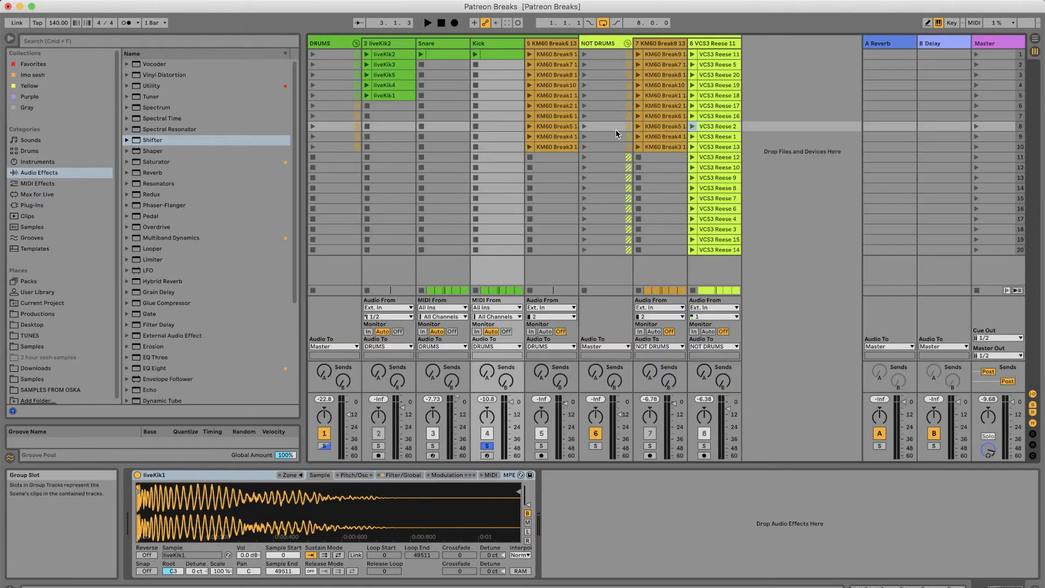
click(380, 84)
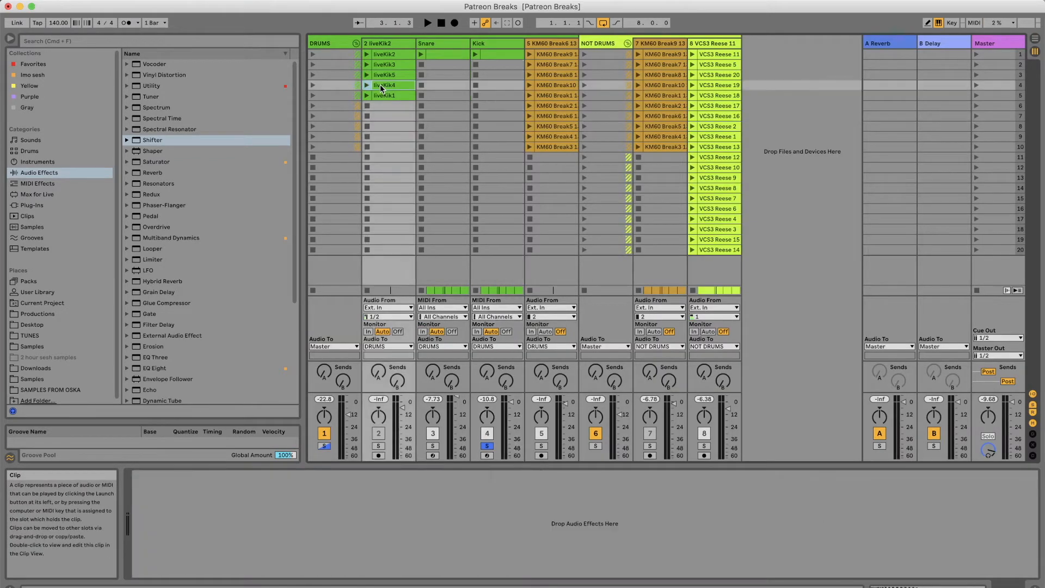
click(447, 44)
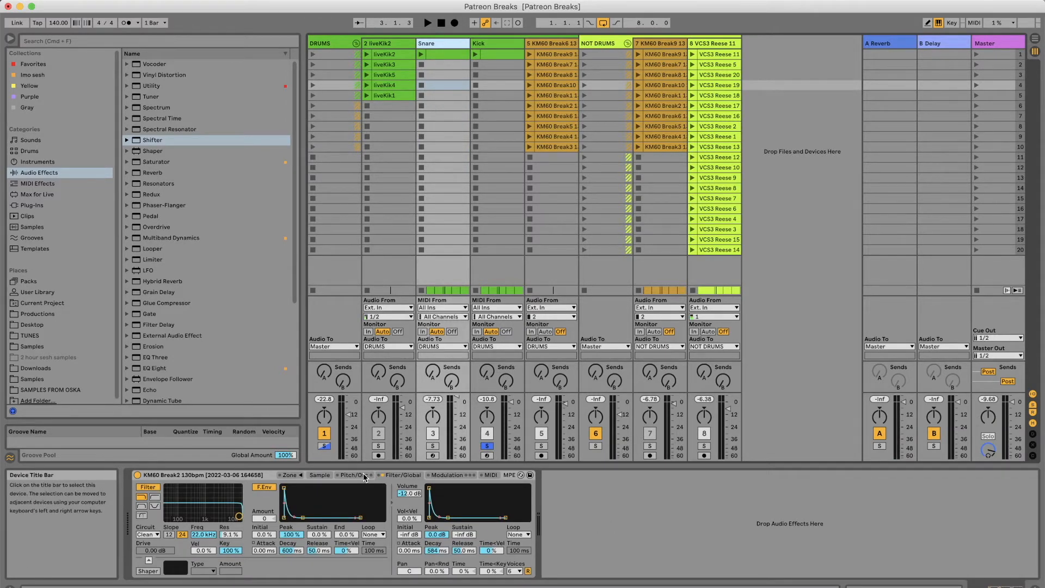
click(324, 476)
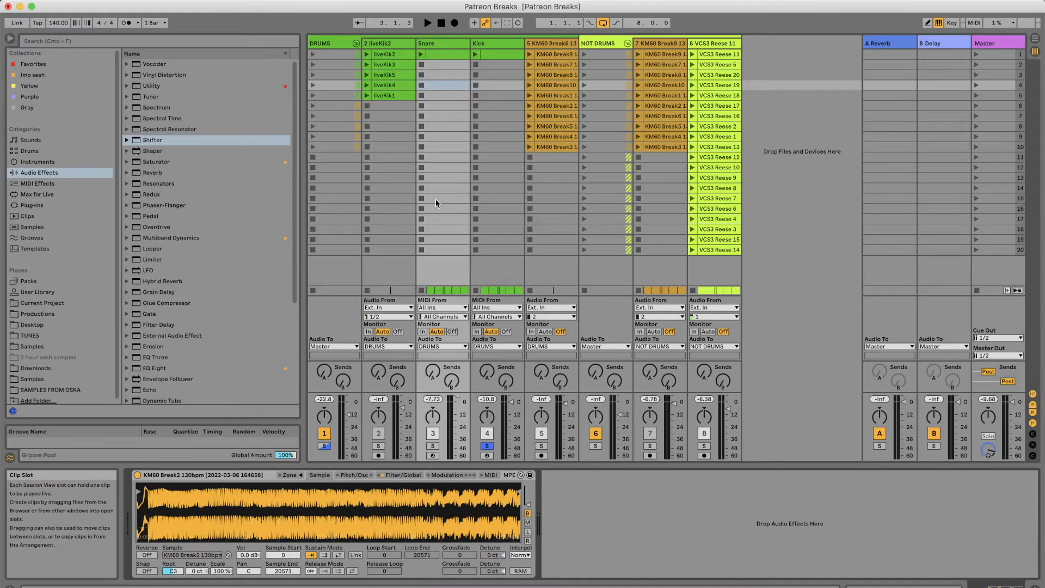
click(392, 64)
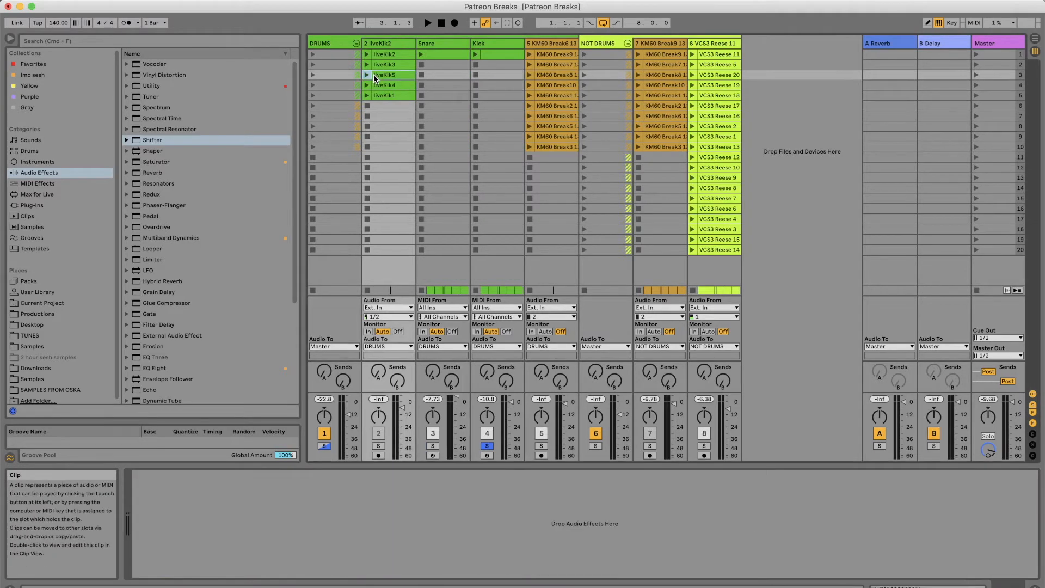
double_click(394, 79)
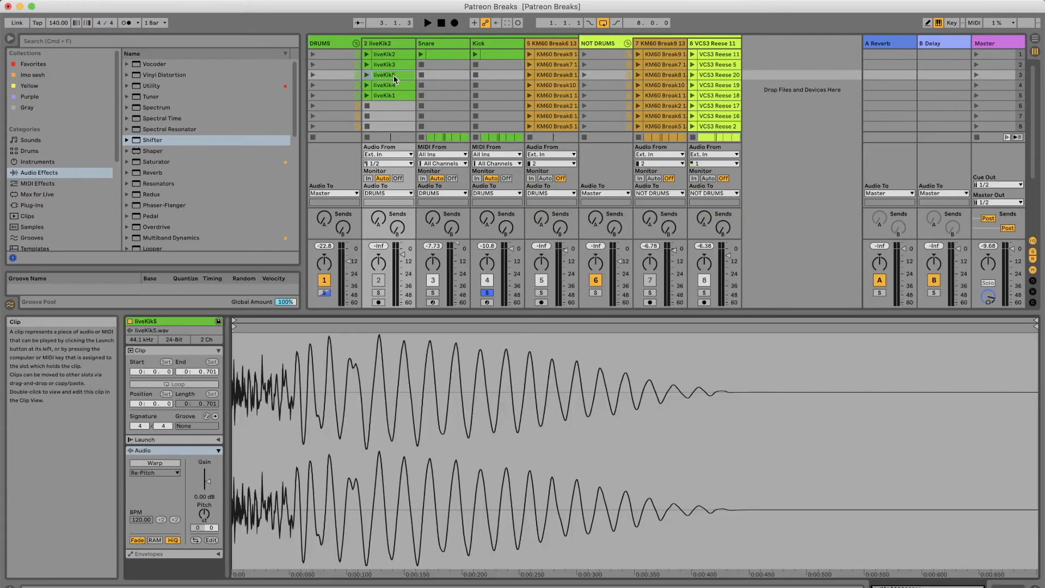
click(435, 47)
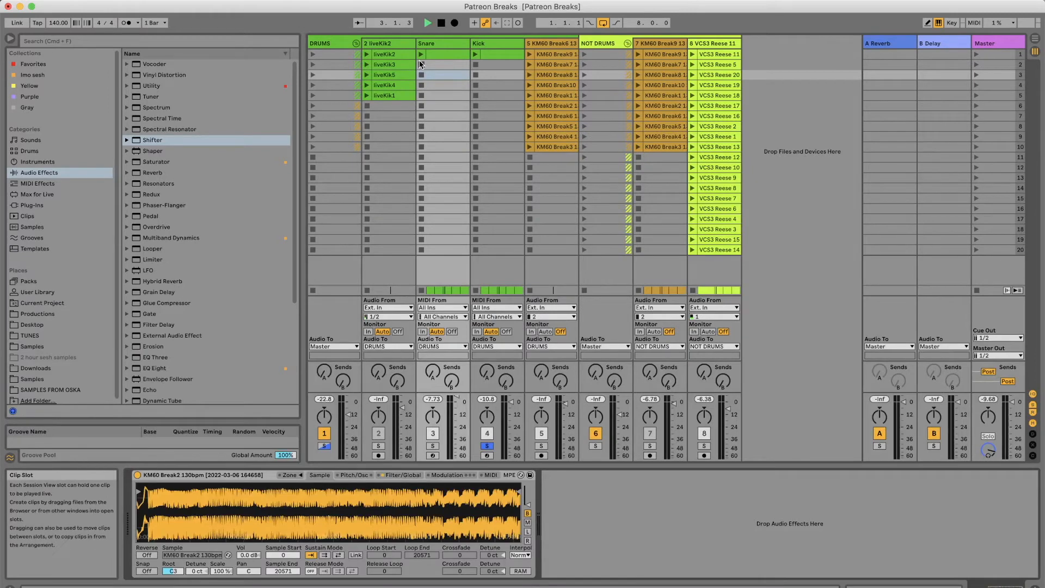
key(space)
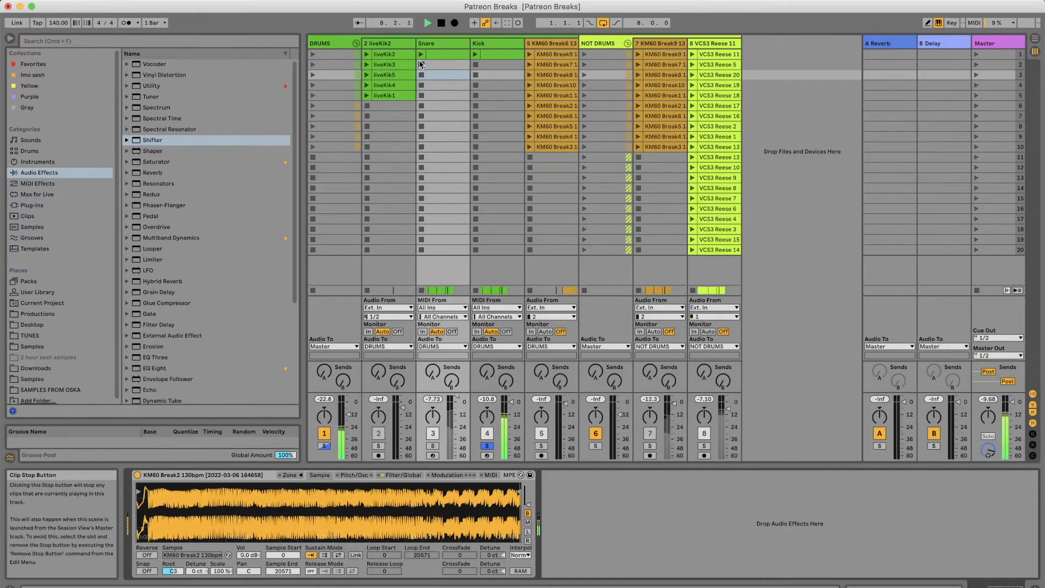
click(387, 64)
drag(374, 442, 388, 495)
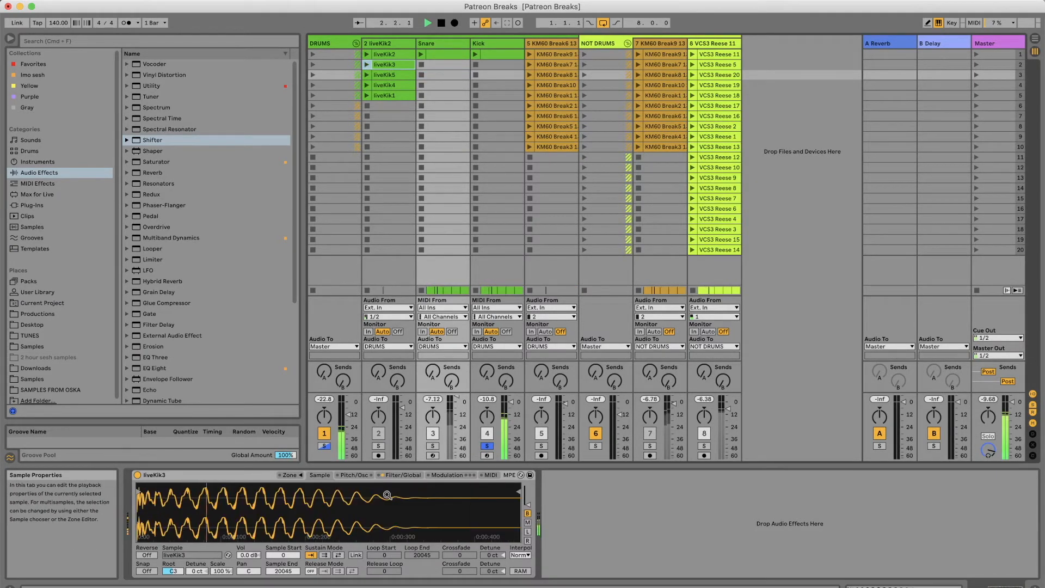
key(super+z)
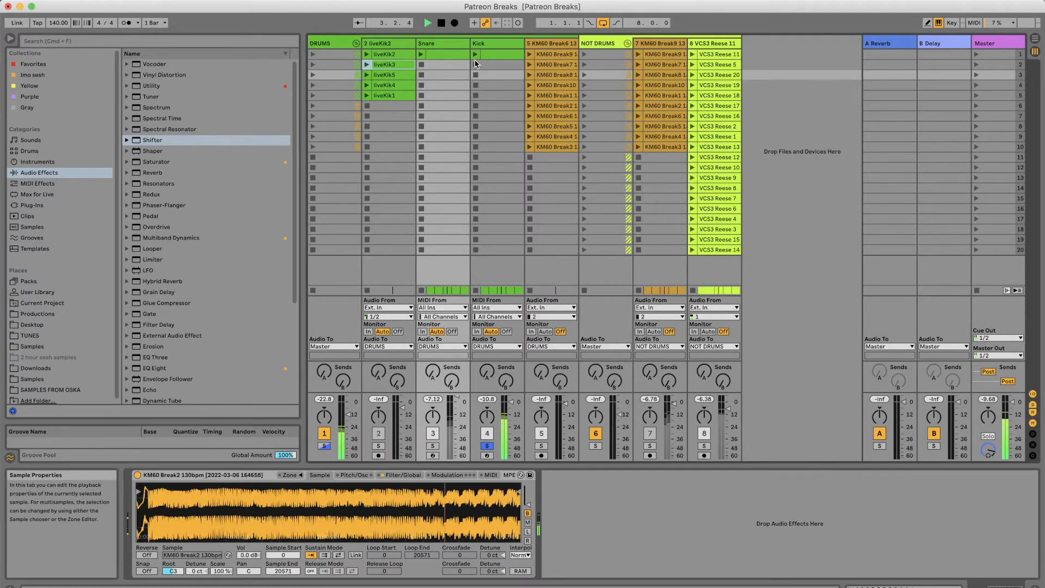
Audition liveKik5, liveKik4, liveKik1 and liveKik2 as the Kick track's sample during playback, and settle on liveKik1
click(453, 41)
click(493, 44)
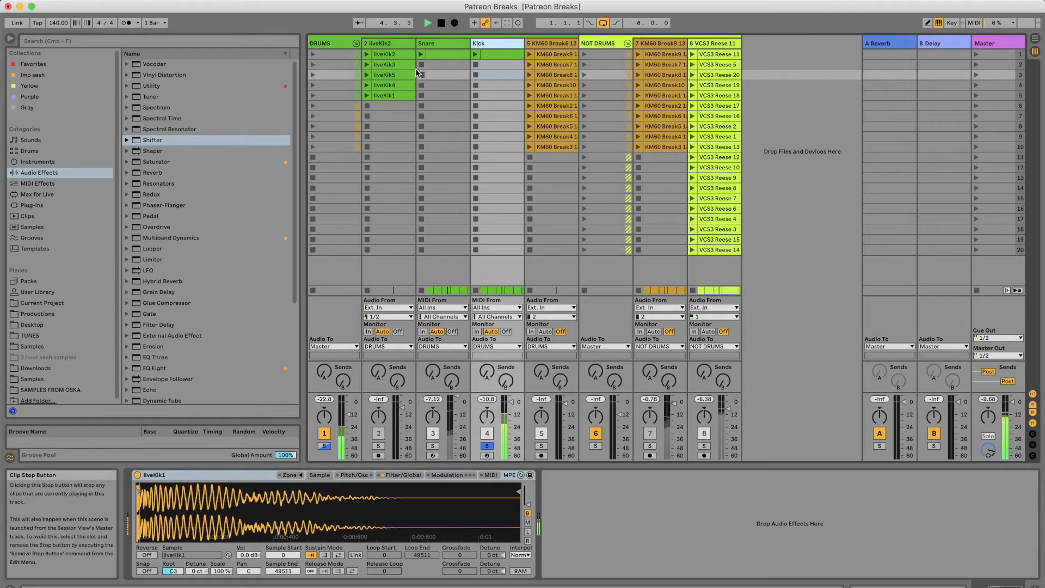
drag(371, 73, 390, 451)
drag(344, 501, 345, 499)
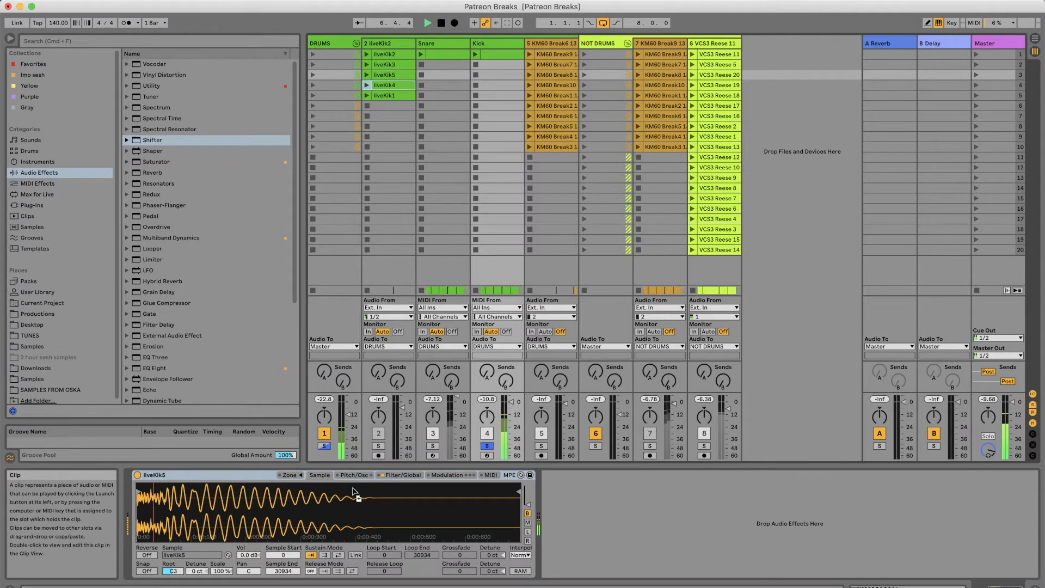
drag(355, 494, 350, 517)
drag(394, 96, 367, 520)
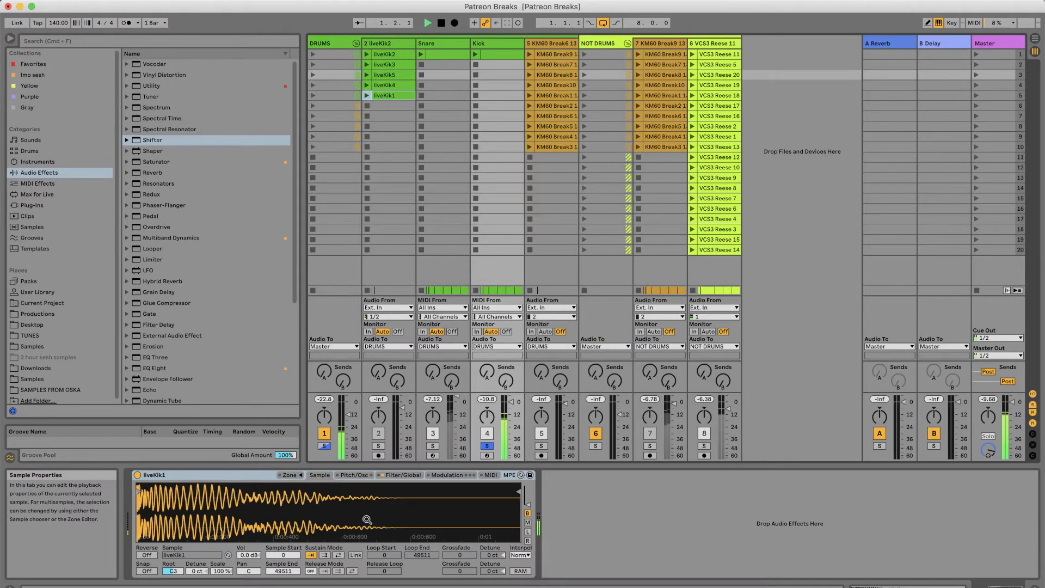
drag(381, 54, 443, 64)
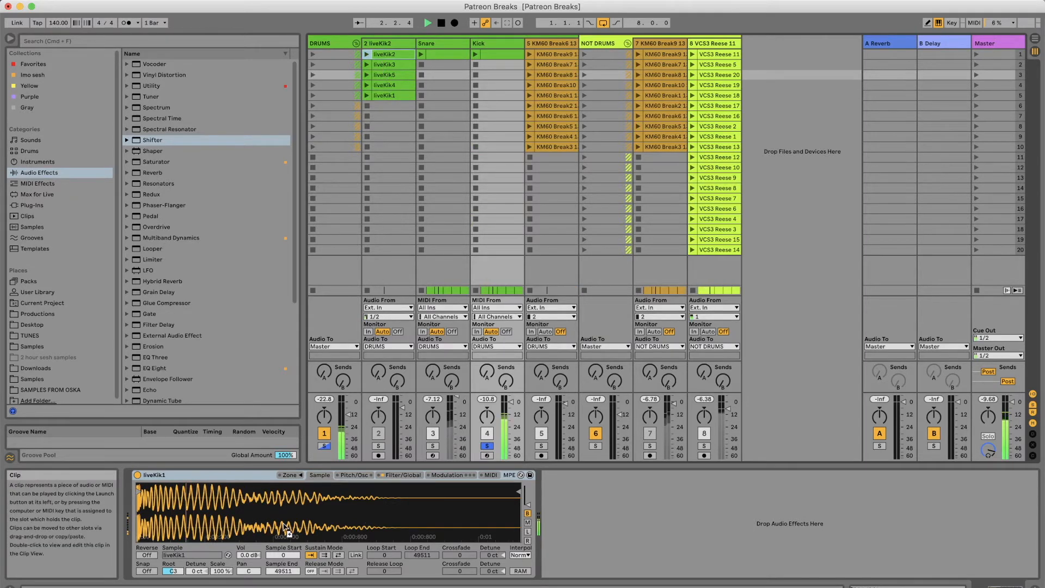
drag(286, 531, 284, 524)
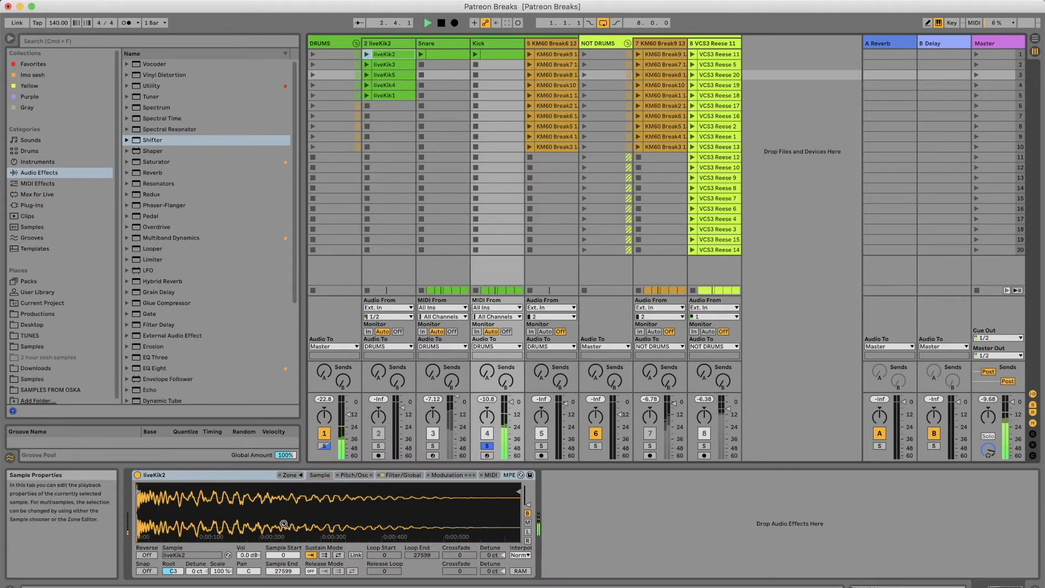
click(394, 96)
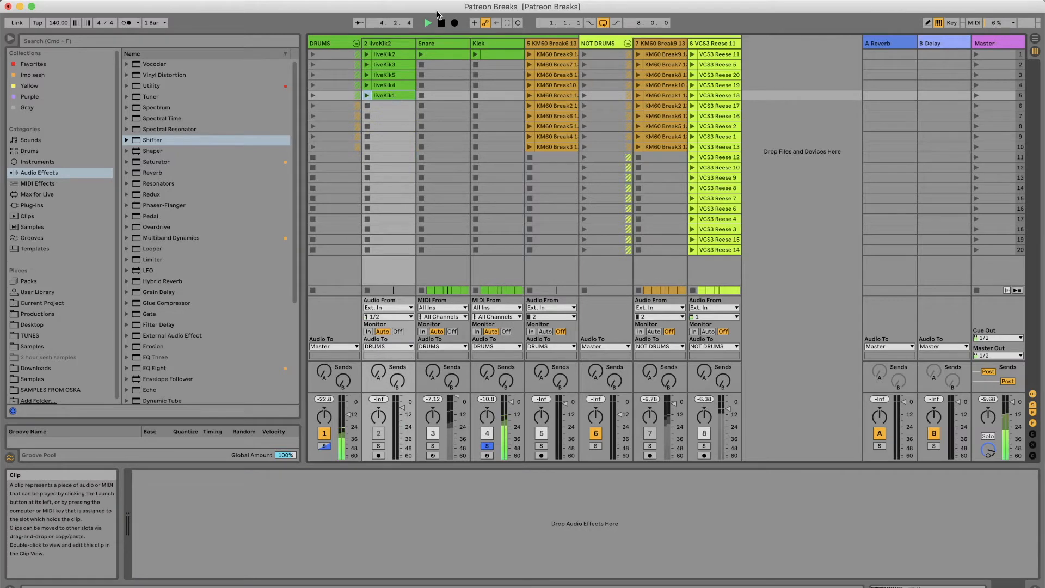
Shape the Kick sampler's volume envelope with -inf dB sustain and a 1.04 s decay, using the Snare's envelope as reference
click(488, 45)
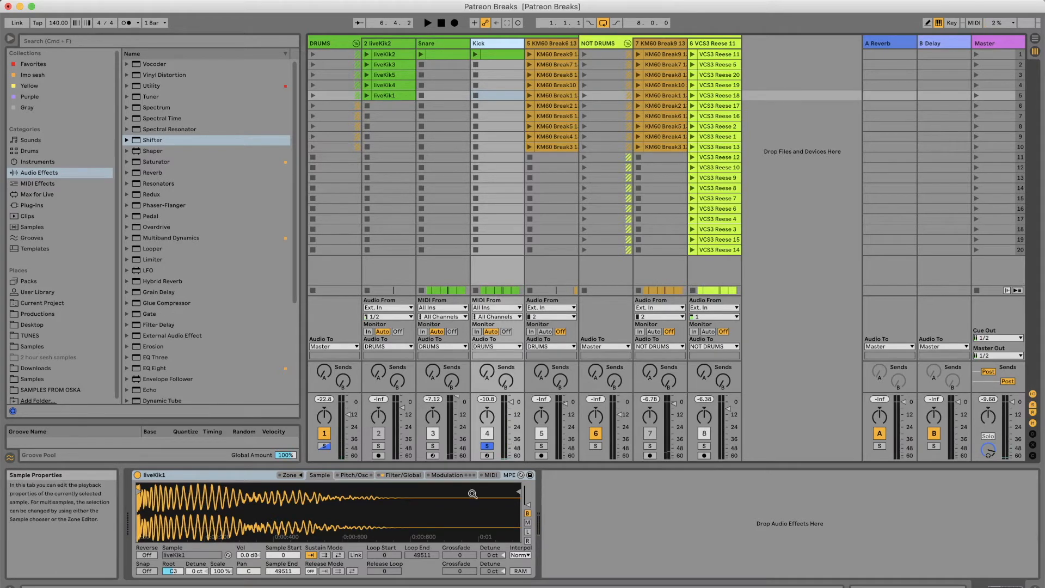
click(408, 479)
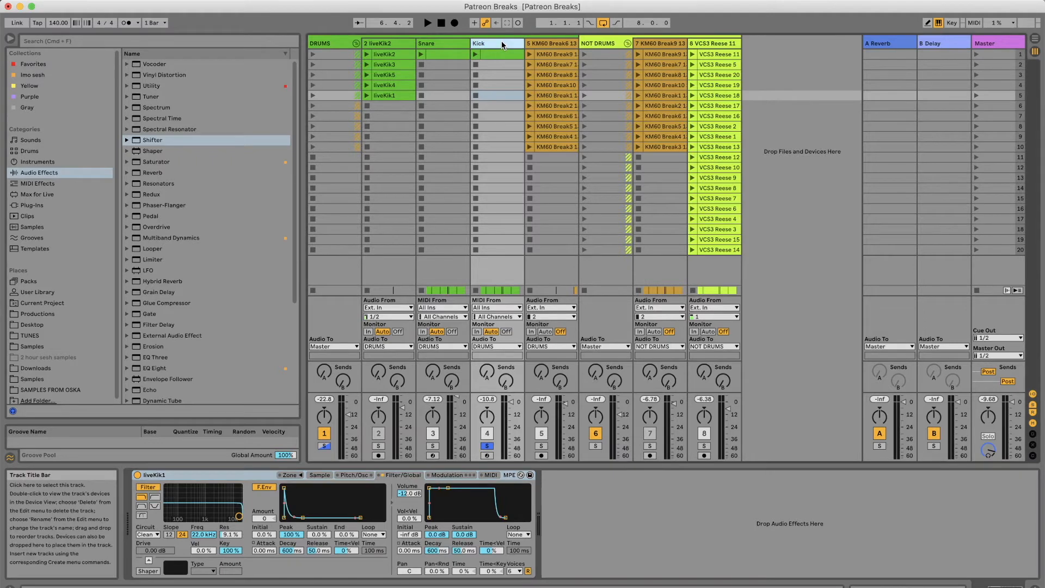
click(450, 52)
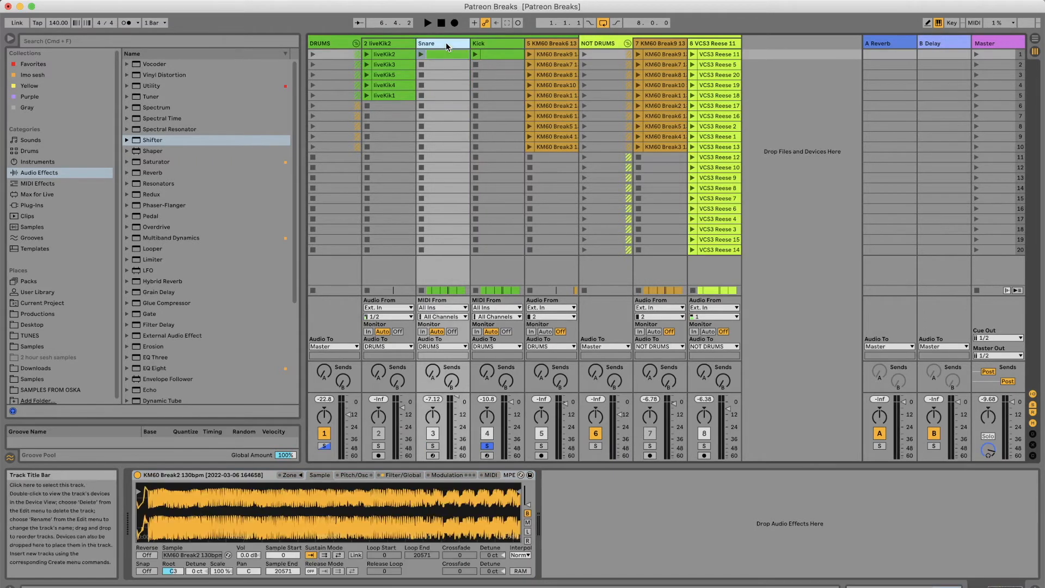
click(486, 44)
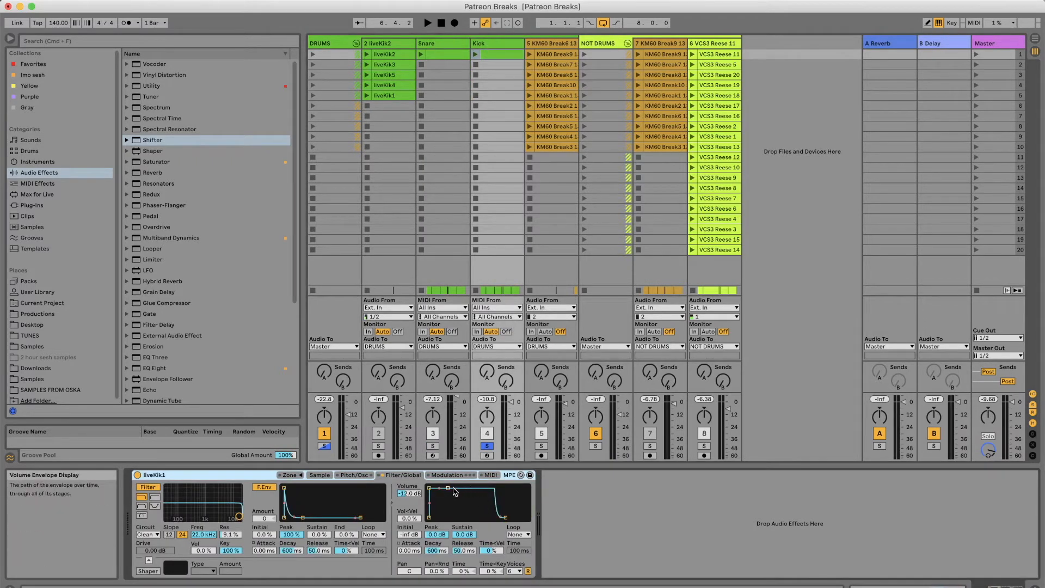
drag(448, 488, 450, 488)
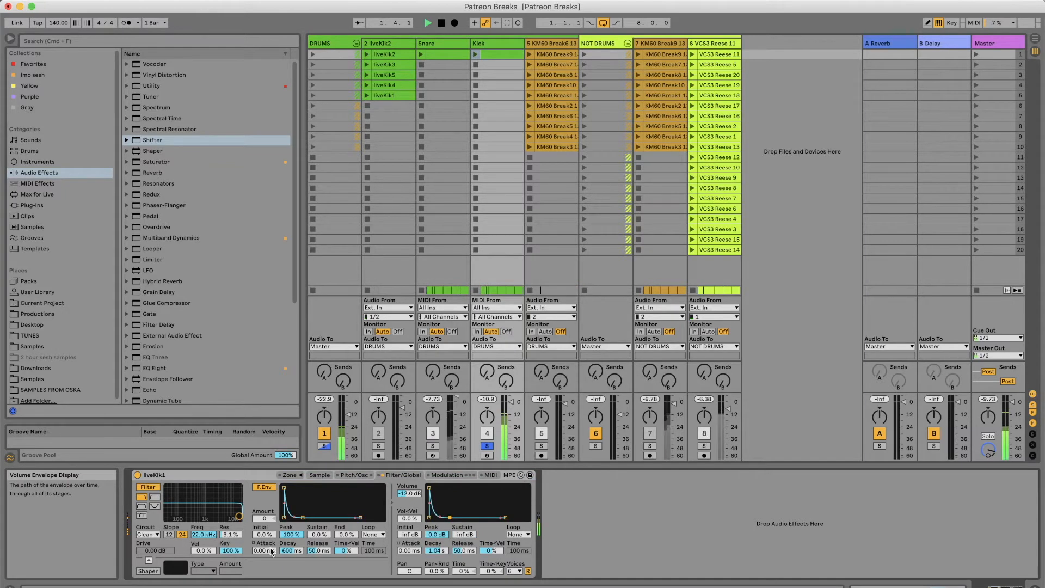
Set the Kick sampler's filter circuit to MS2 with a 9.64 kHz cutoff, and unsolo the Kick track
click(156, 535)
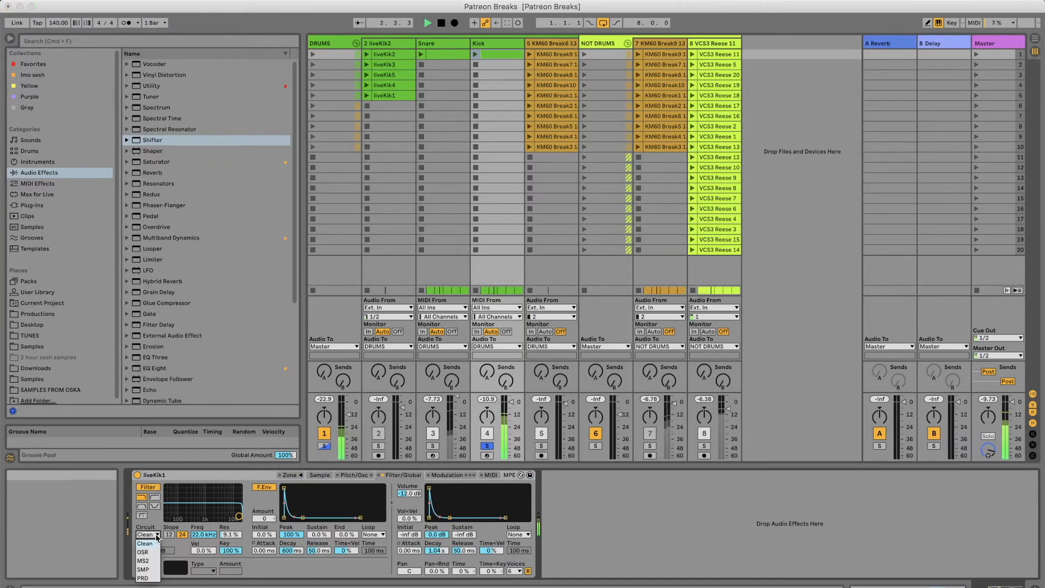
click(143, 561)
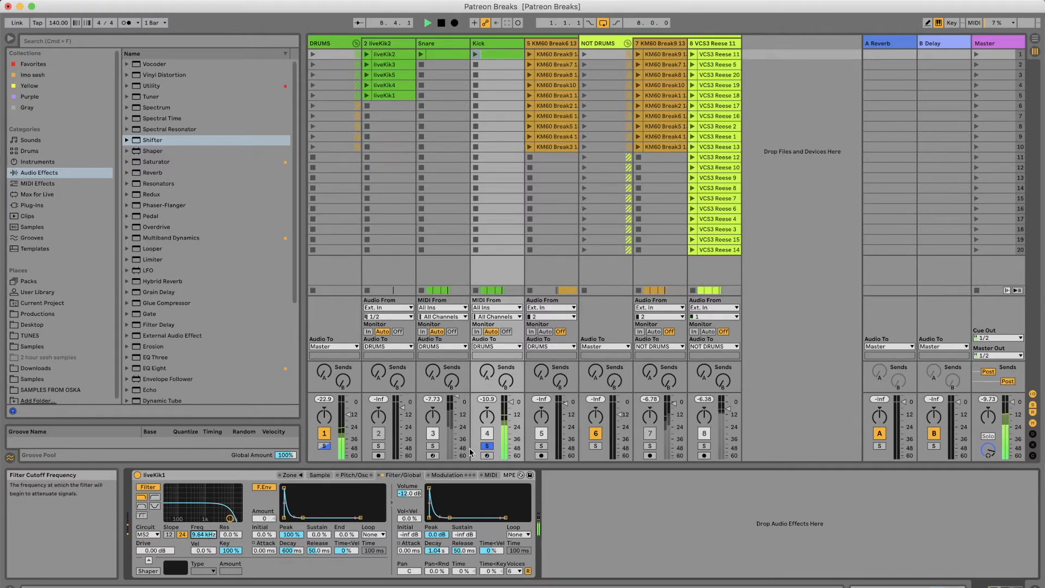
click(487, 447)
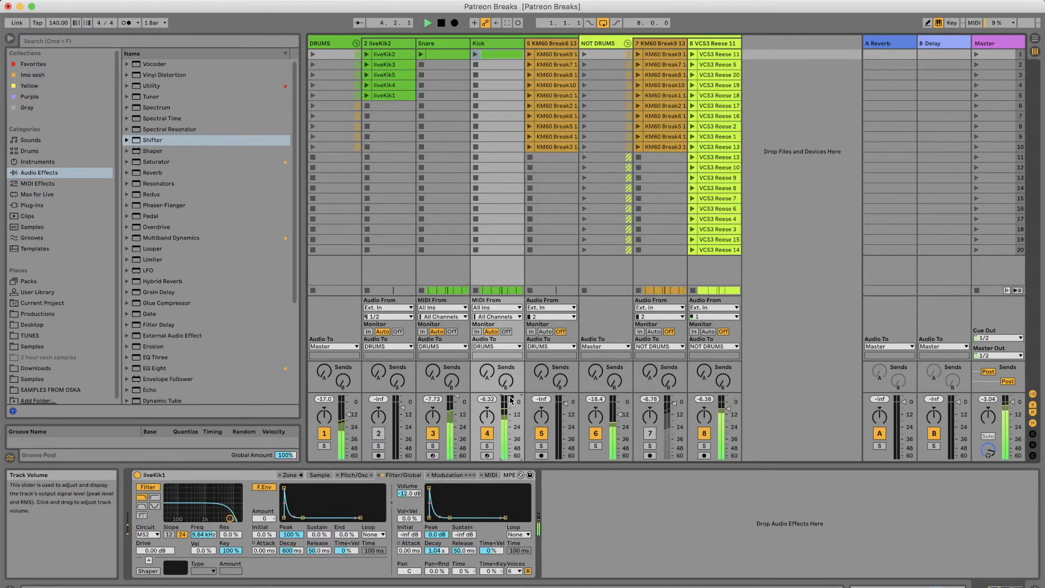
Try a 327 ms decay on the Snare sampler's volume envelope and return it to 584 ms
click(433, 43)
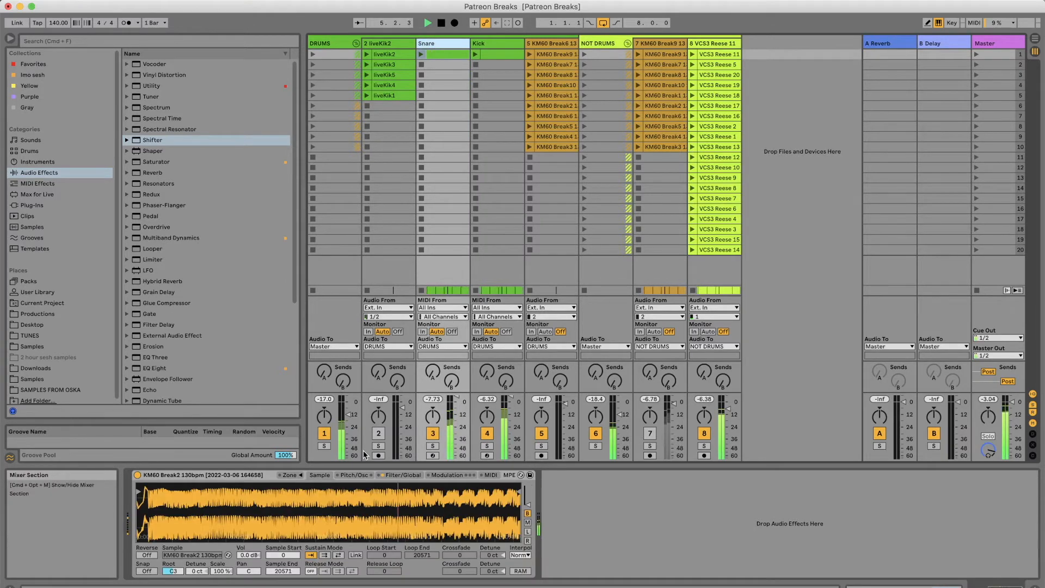
click(404, 476)
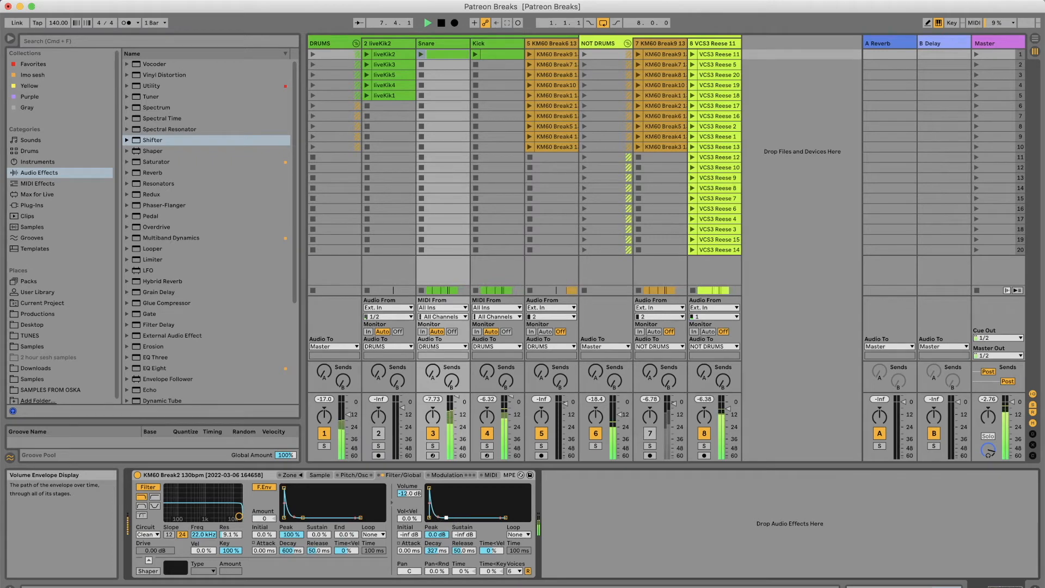
drag(445, 517, 447, 517)
Return to the Arrangement View, unmute the 7 KM60 Break track and show its effect devices
key(Tab)
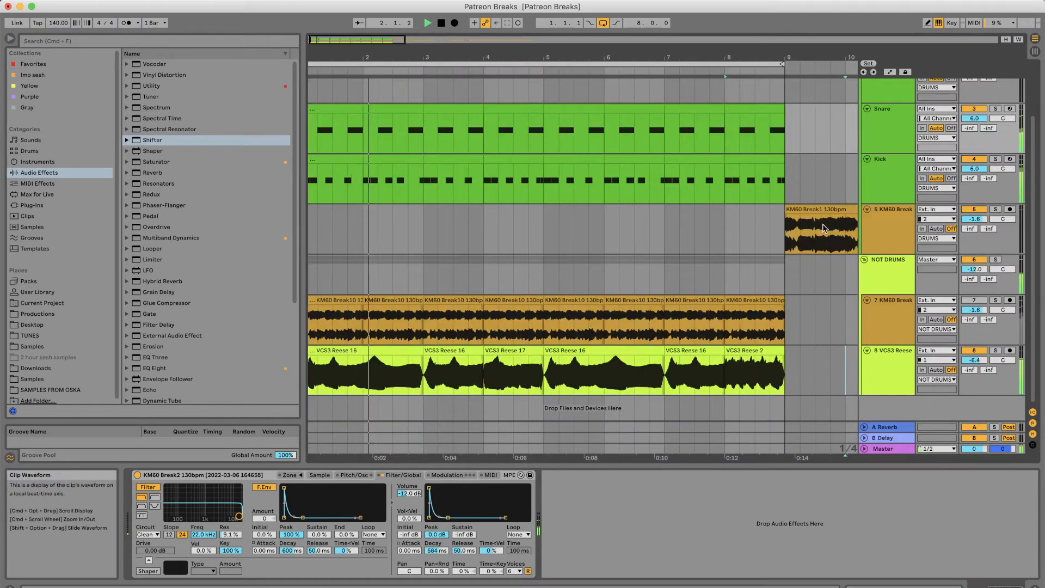
click(984, 300)
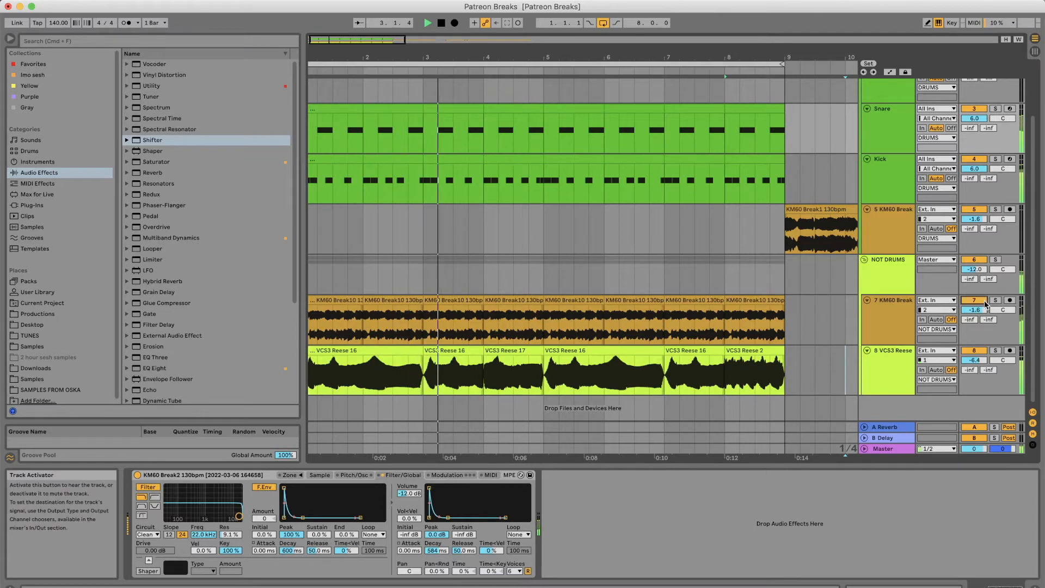
click(885, 303)
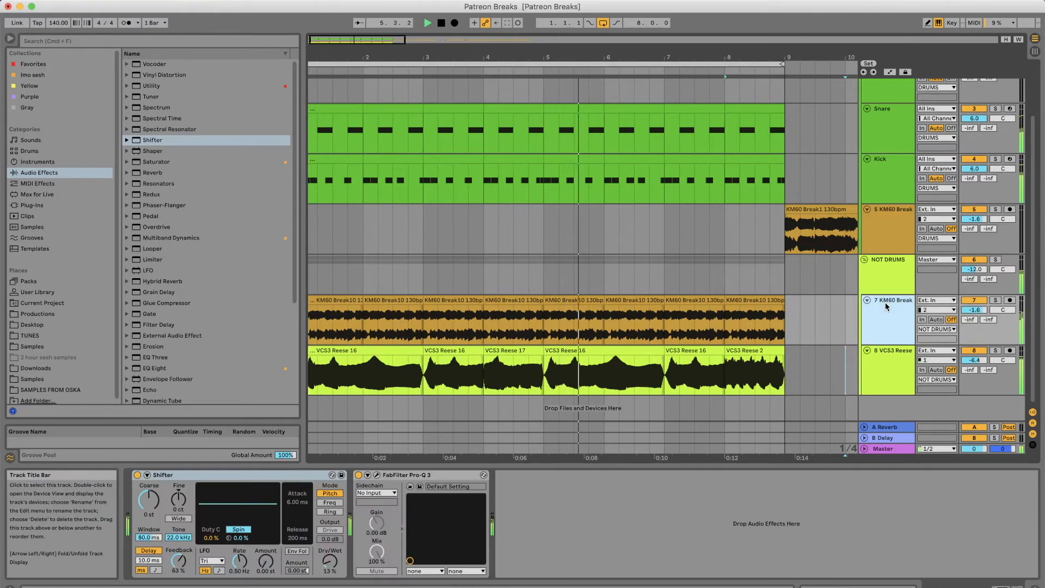
Bypass the Shifter effect on the 7 KM60 Break track and listen to the break without it
click(137, 475)
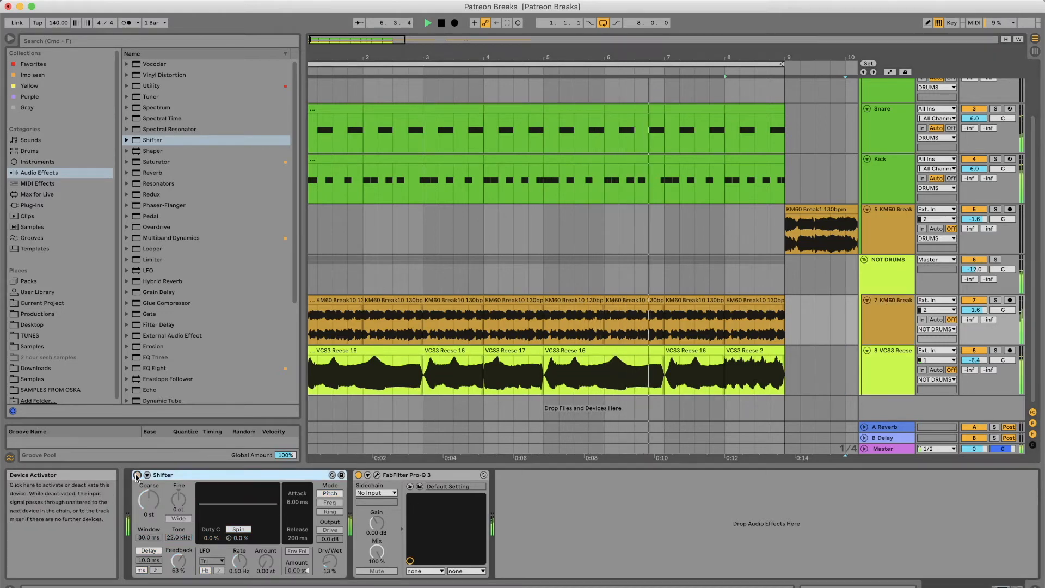
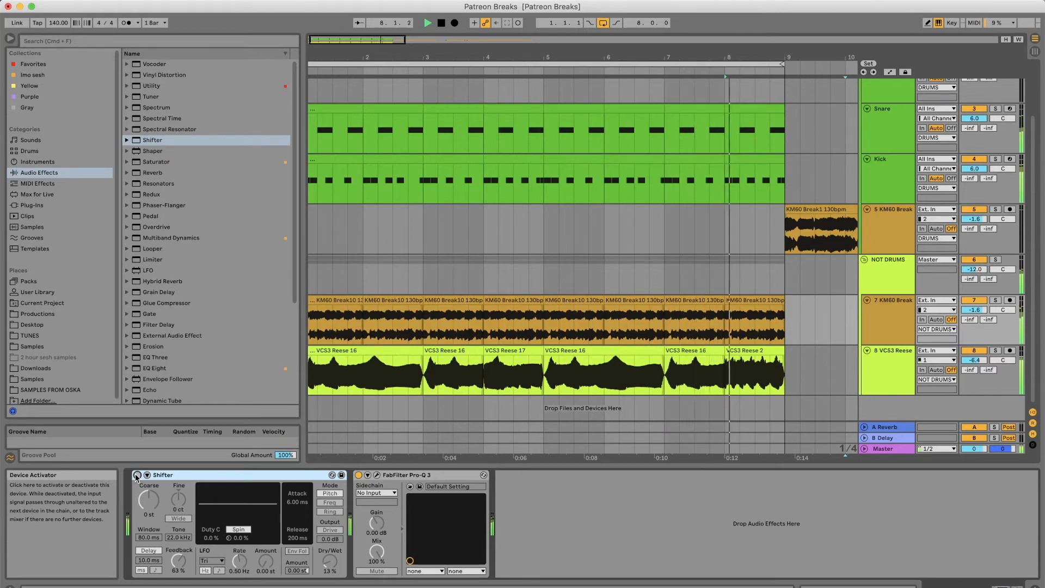
key(space)
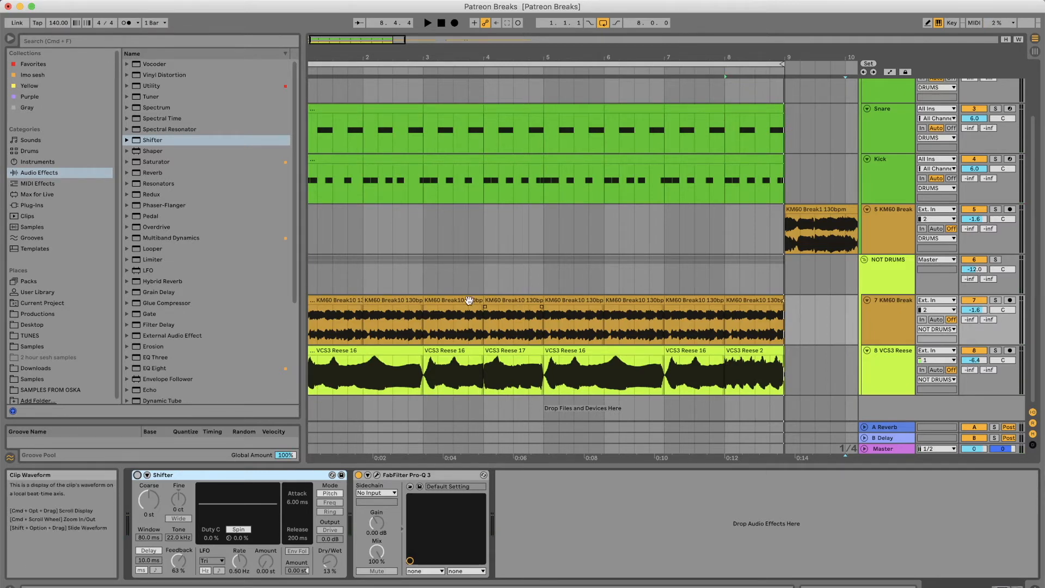
Set the arrangement's fixed grid to 1/2
drag(717, 59, 518, 56)
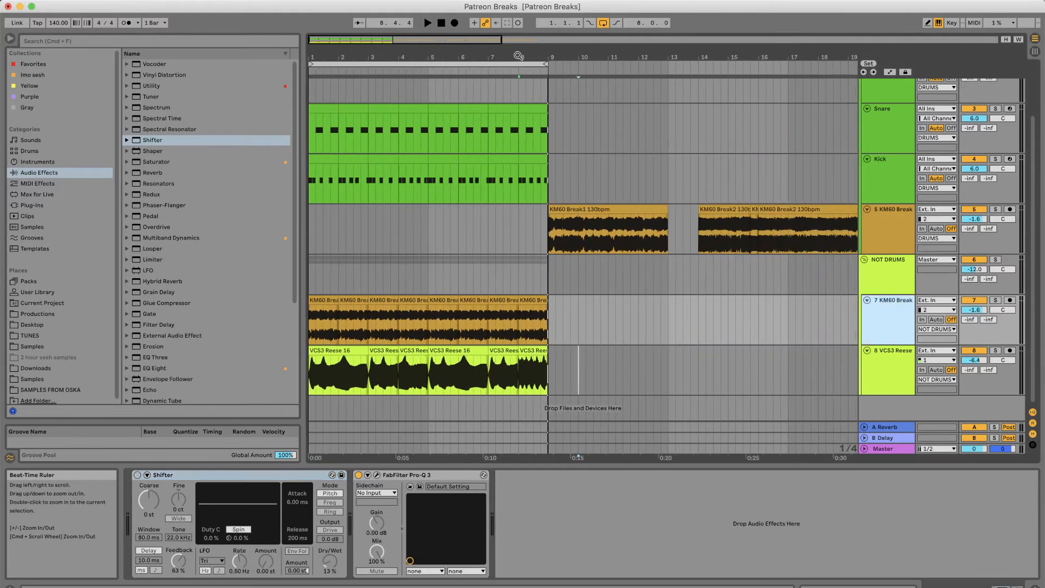
right_click(639, 298)
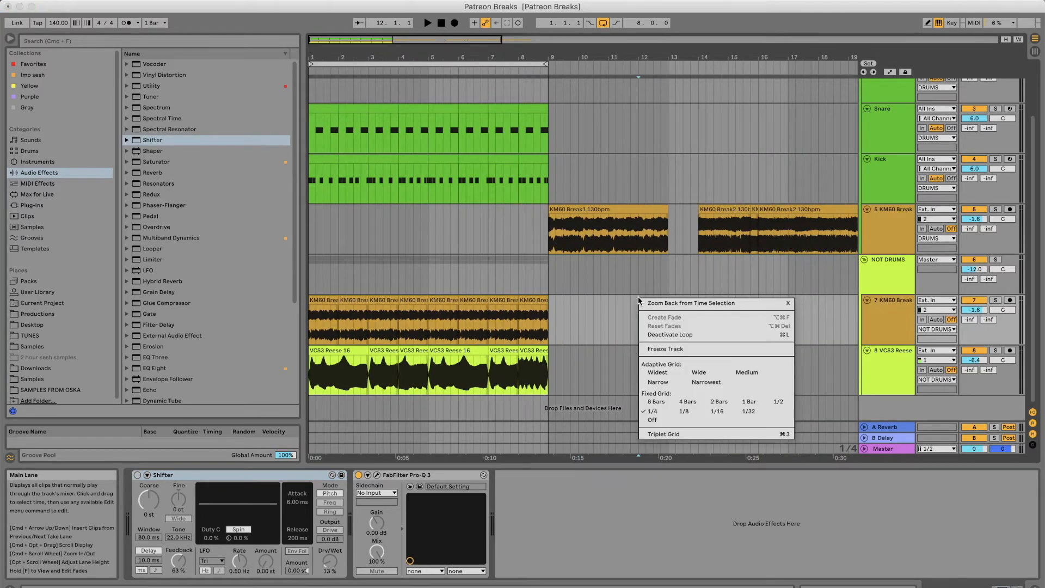
click(688, 401)
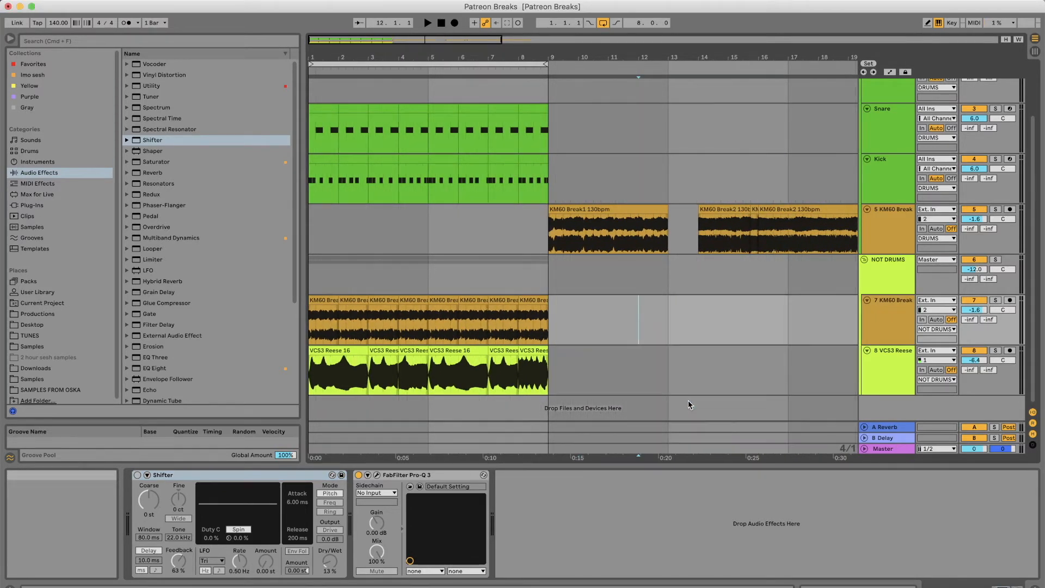
right_click(694, 244)
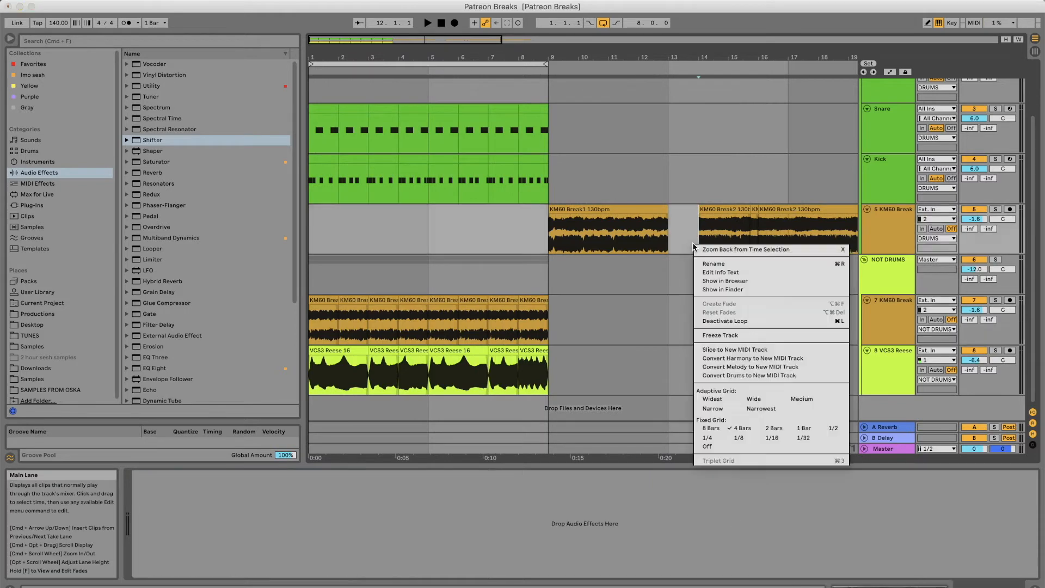
click(831, 431)
Solo the 5 KM60 Break track and lower its volume to -9.4 dB during playback
click(996, 209)
key(space)
drag(974, 219, 974, 226)
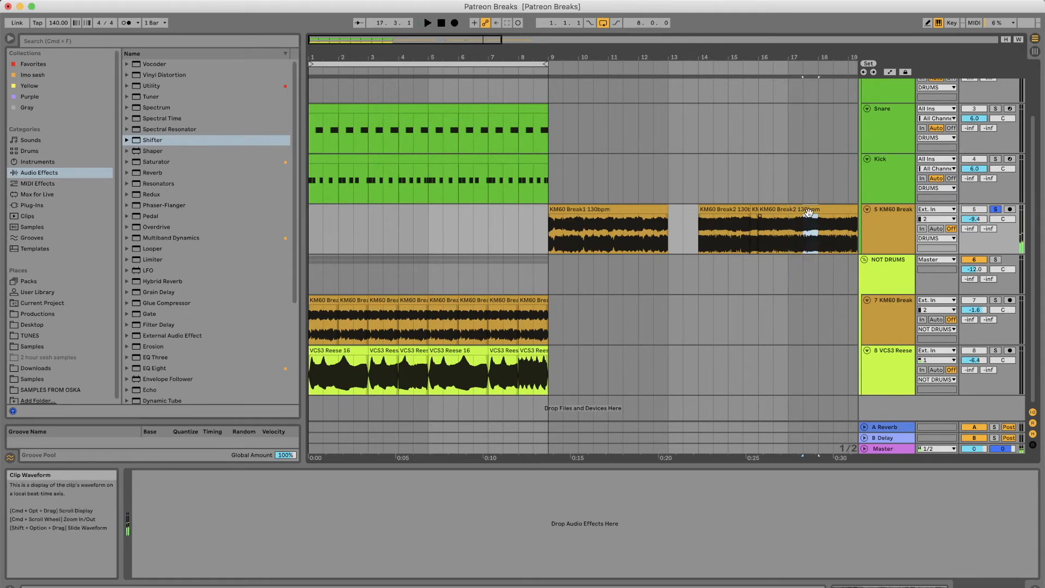
Move the half-bar KM60 Break2 slice at 17.3 to 8.3 on the 7 KM60 Break track, and solo that track instead of track 5
drag(808, 213, 543, 332)
key(space)
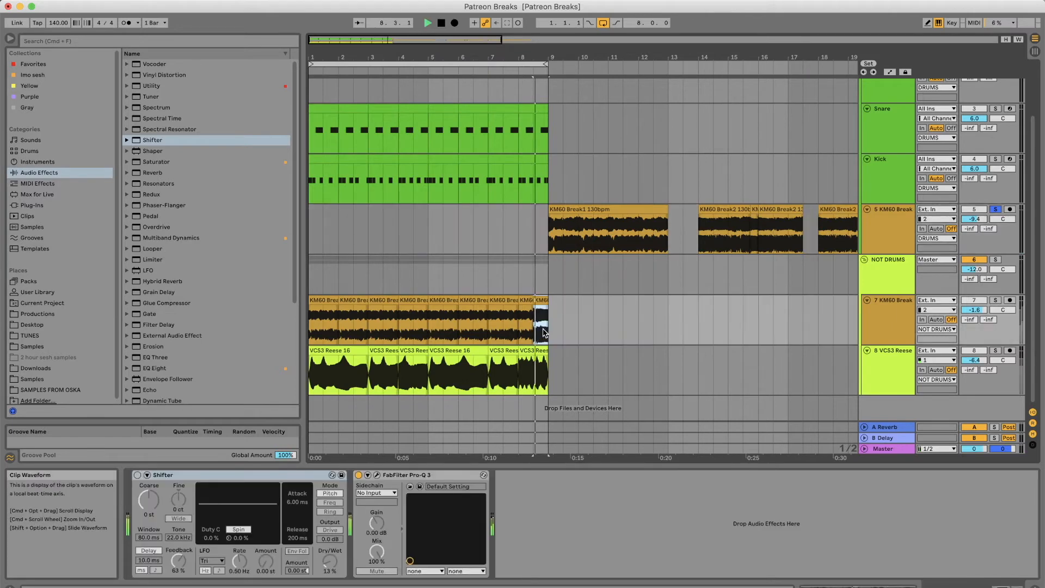
click(995, 300)
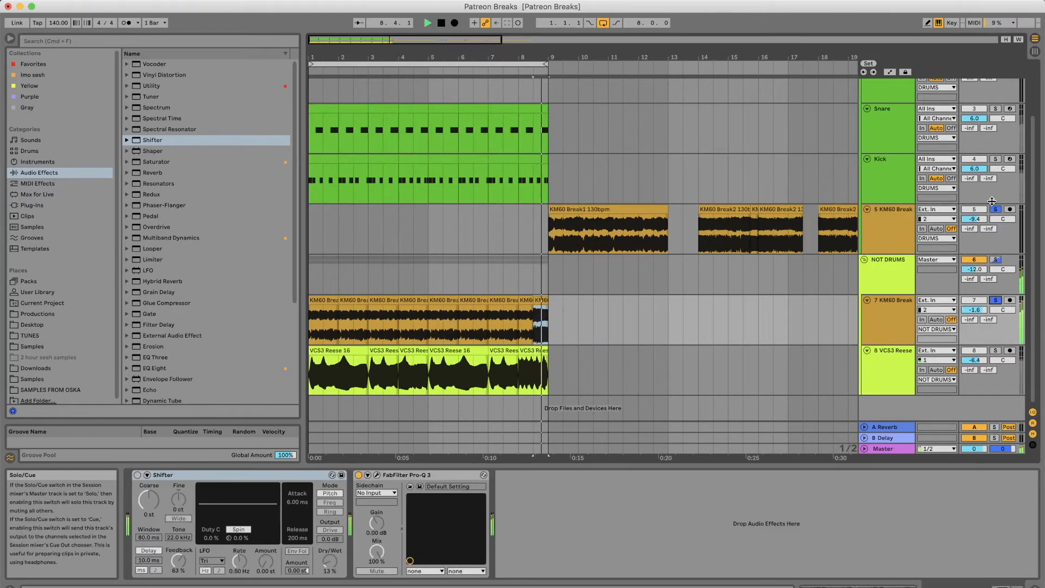
click(996, 209)
click(996, 260)
click(995, 300)
click(996, 300)
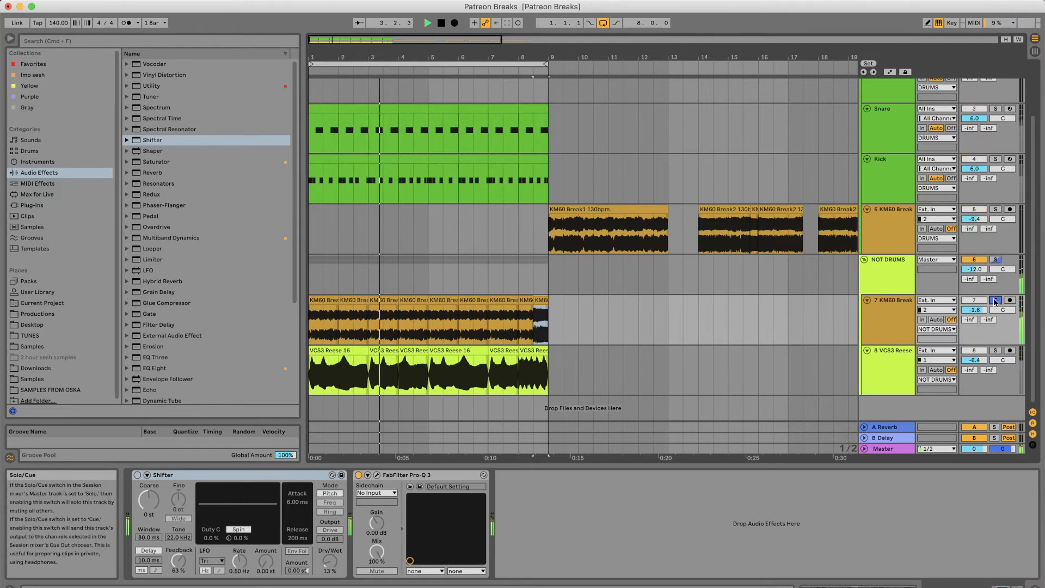
Set the gain of the KM60 Break2 slice at 8.3 to -4.05 dB and play it back
double_click(539, 301)
drag(207, 477, 207, 473)
double_click(206, 479)
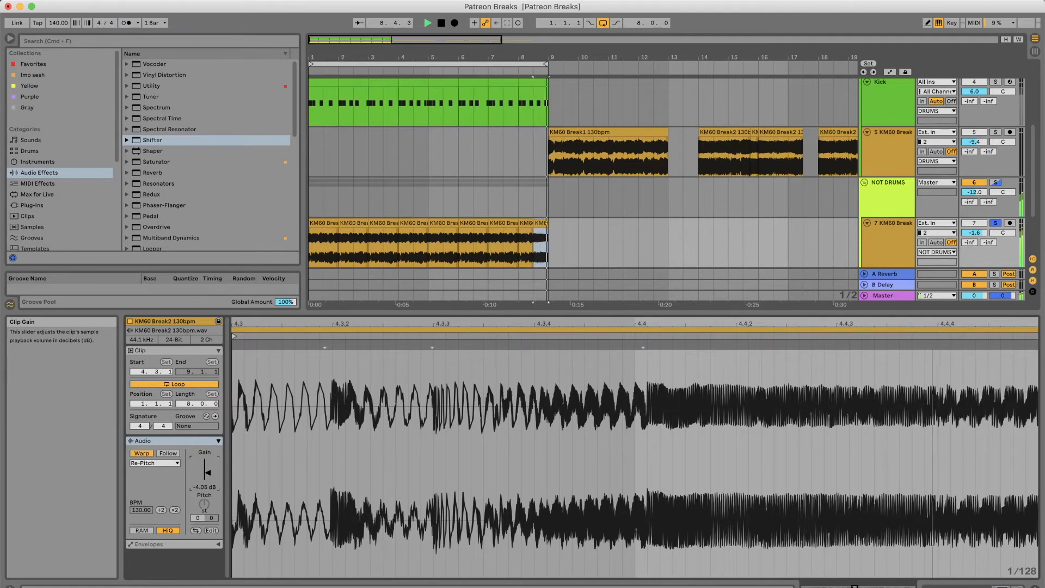
key(space)
click(539, 224)
key(space)
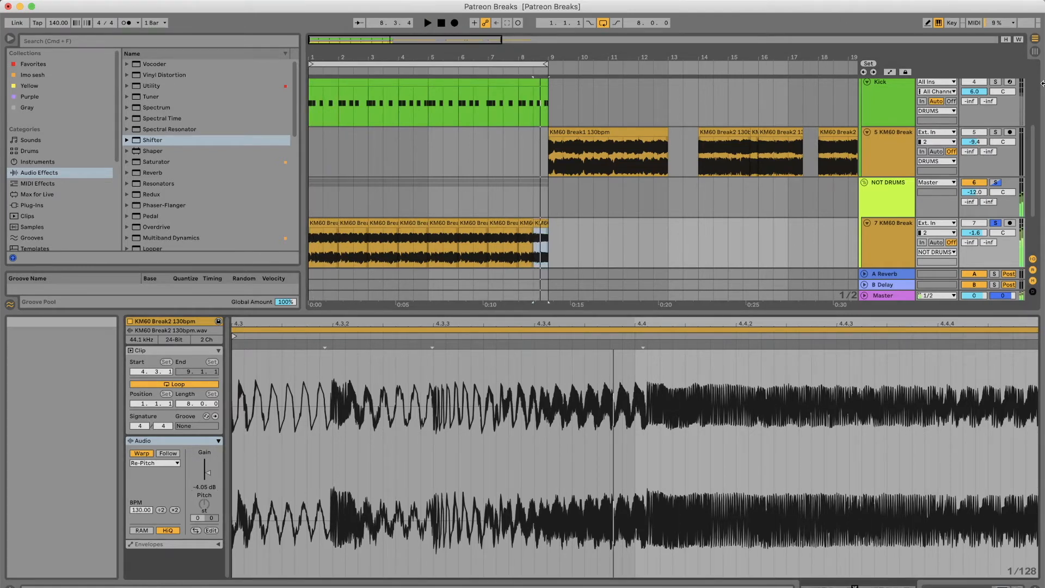
Audition the KM60 Break1 and KM60 Break2 clips on the 5 KM60 Break track from several positions
click(618, 159)
key(space)
key(space)
key(space)
click(597, 157)
key(space)
key(space)
click(699, 157)
key(space)
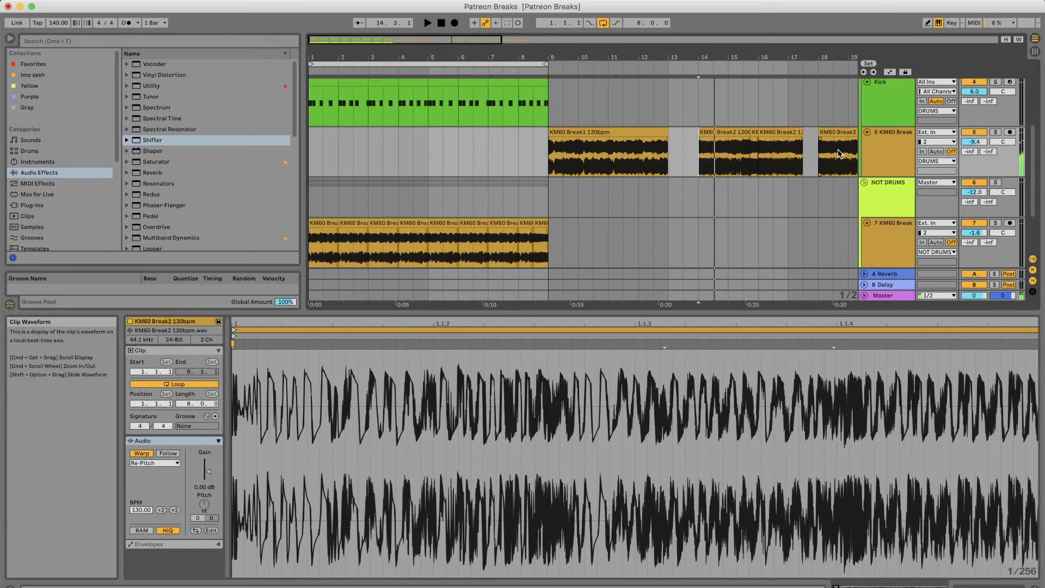
click(839, 154)
key(space)
scroll(836, 156, right, 4)
key(space)
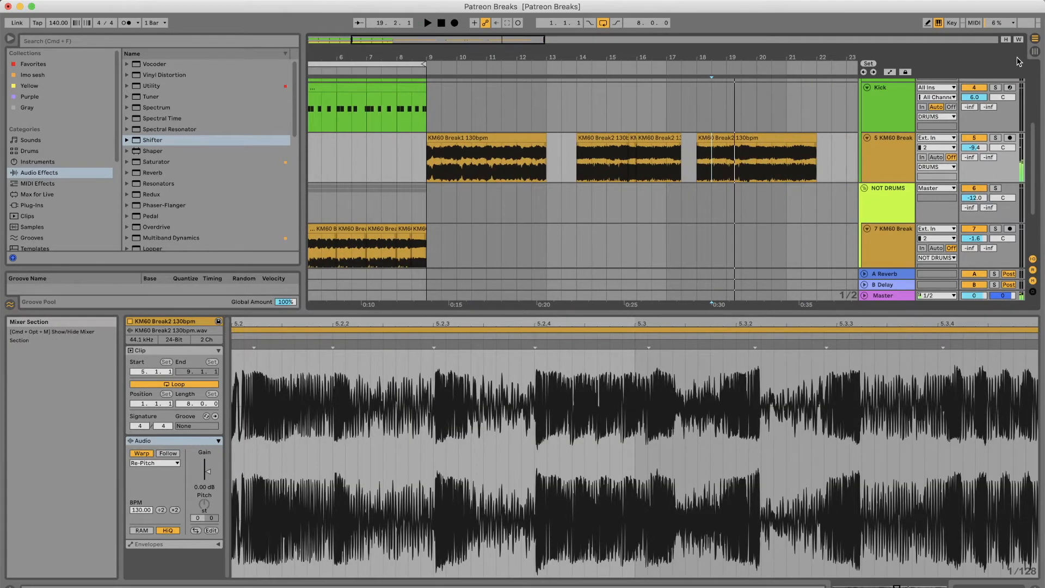
In Session View, solo the 7 KM60 Break track and audition its break clips, ending with KM60 Break5
click(1035, 52)
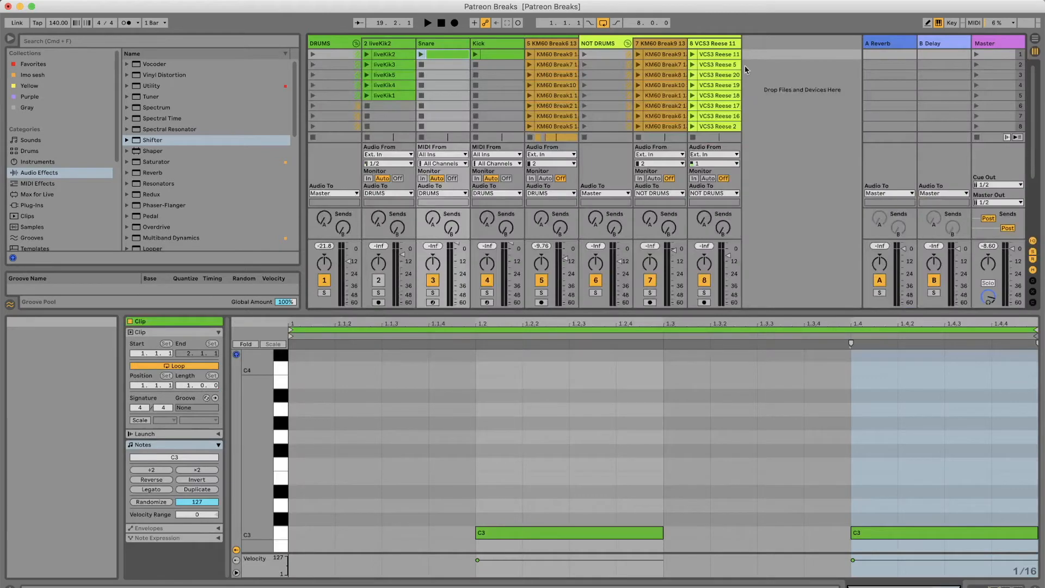
click(638, 75)
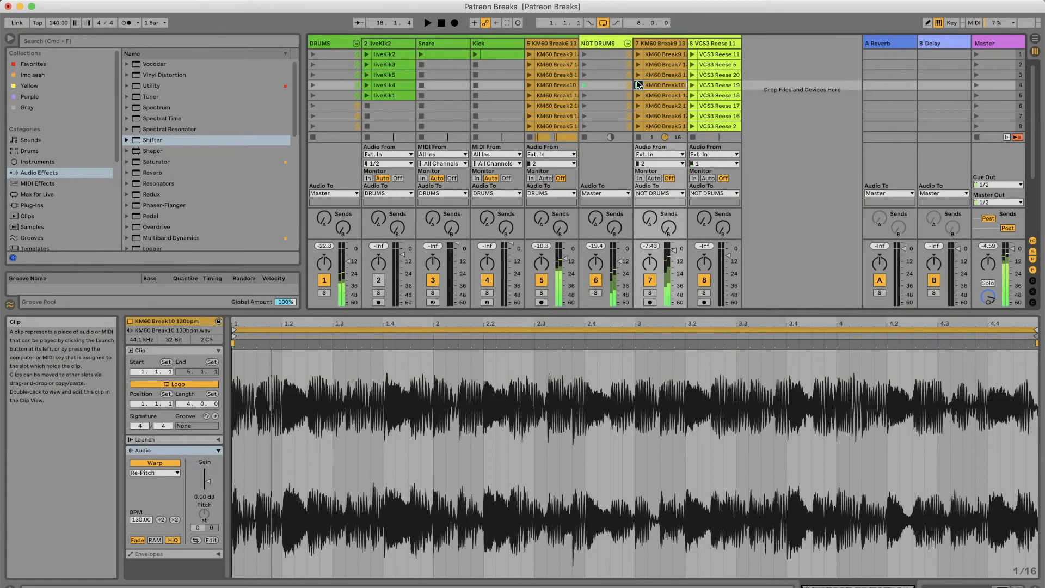
click(638, 64)
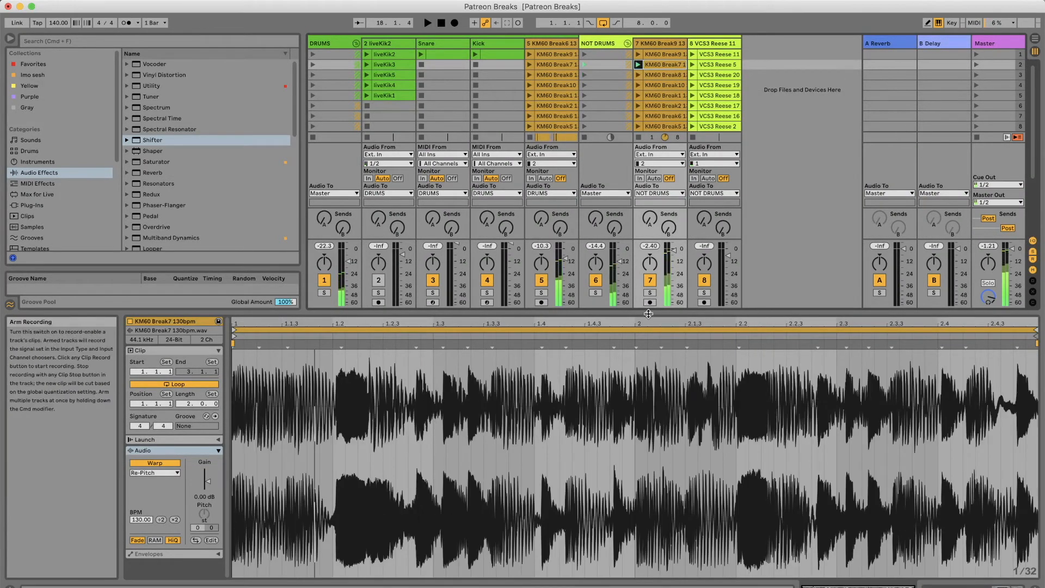
click(651, 293)
click(638, 116)
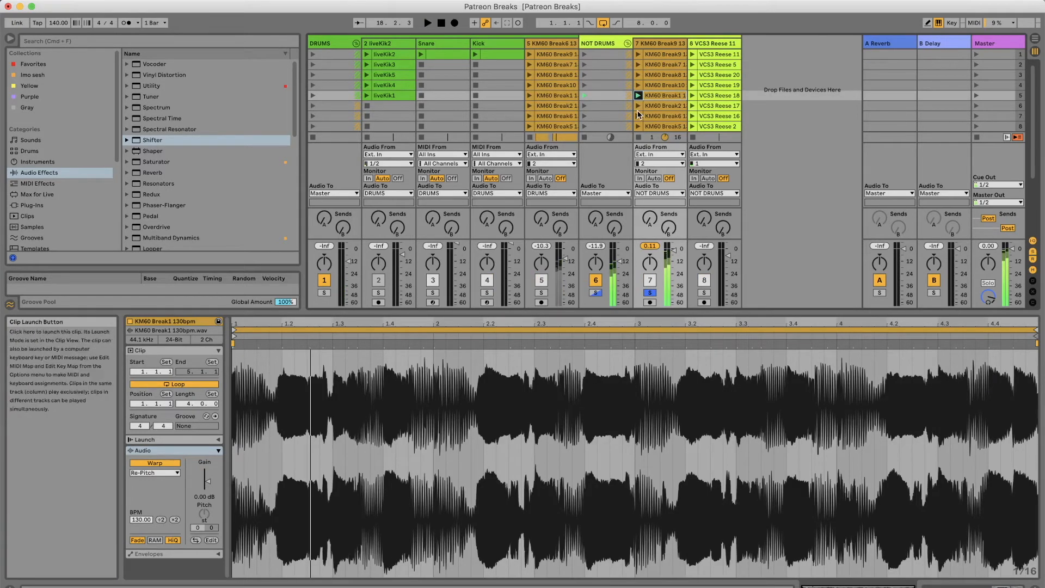
scroll(640, 118, down, 4)
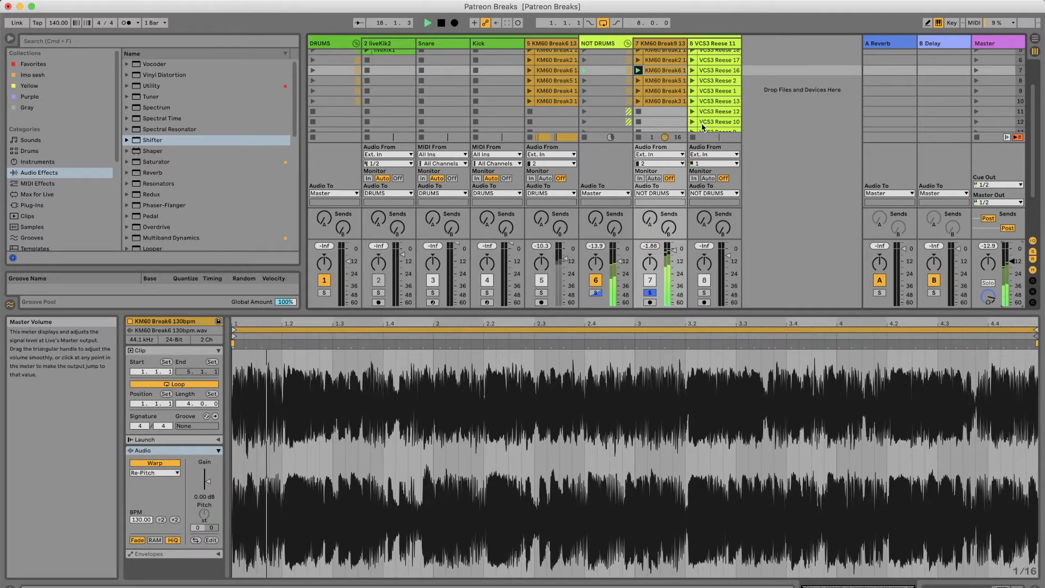
click(640, 91)
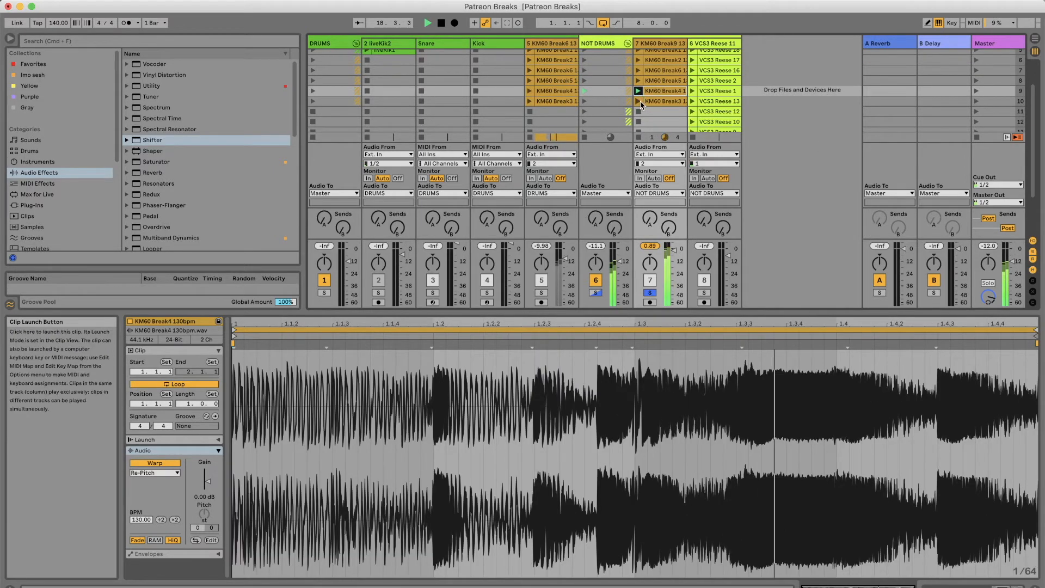
click(639, 101)
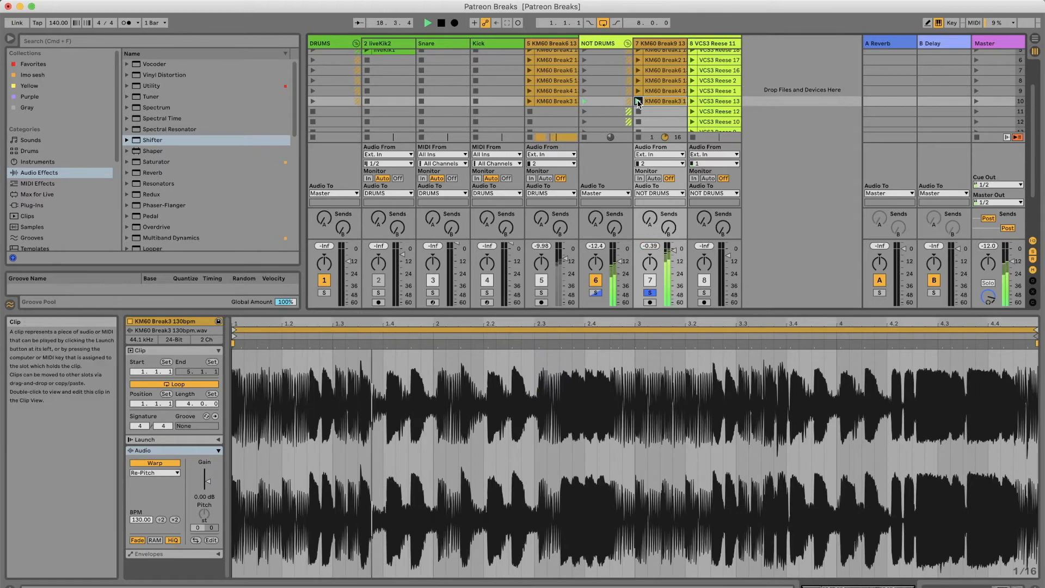
click(638, 81)
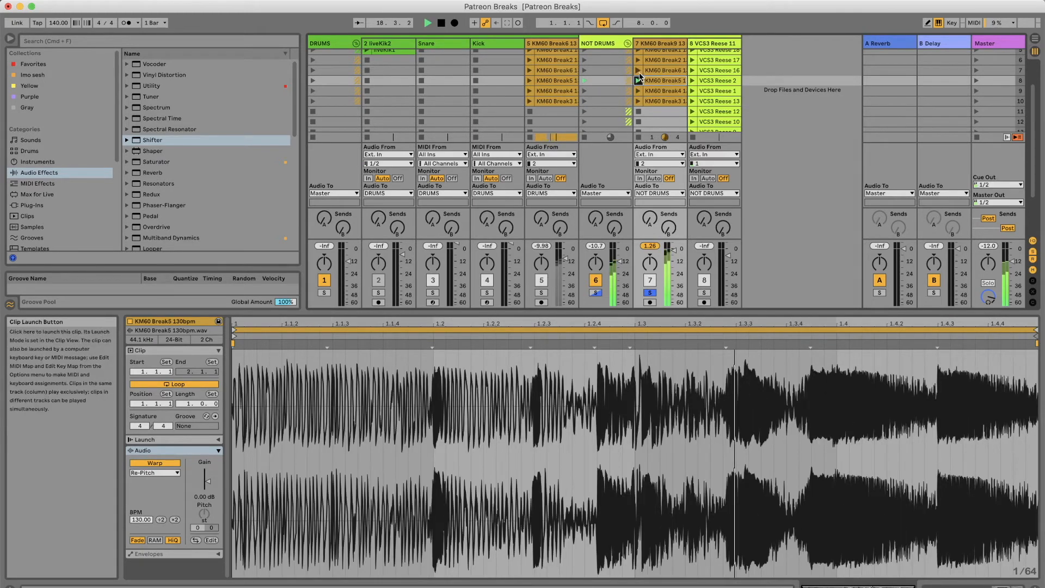
Place the KM60 Break5 clip at bar 9 of the 7 KM60 Break track in the arrangement and return the track to arrangement playback
drag(1006, 46, 432, 240)
scroll(870, 179, down, 2)
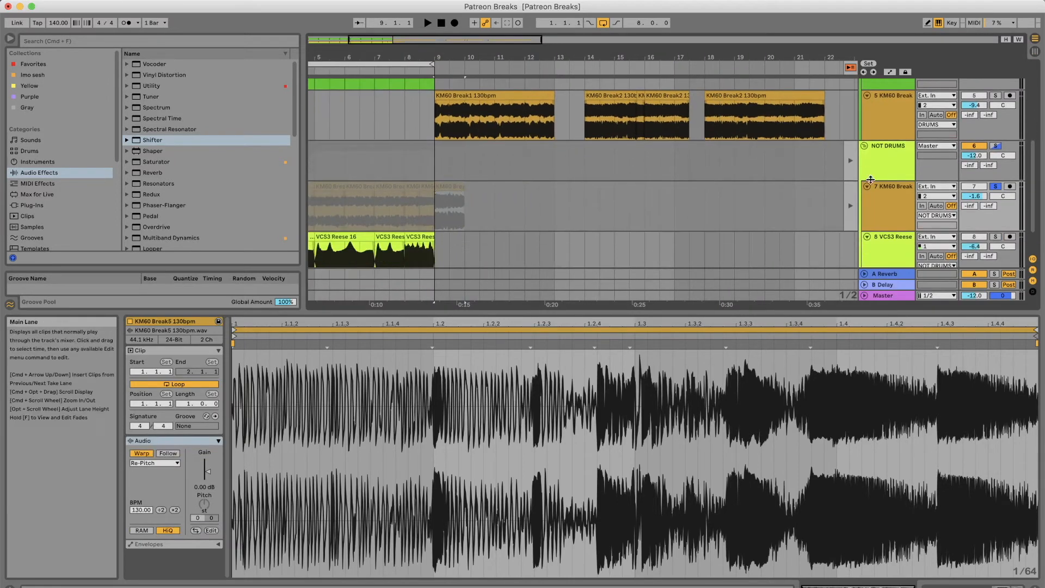
click(851, 206)
click(850, 212)
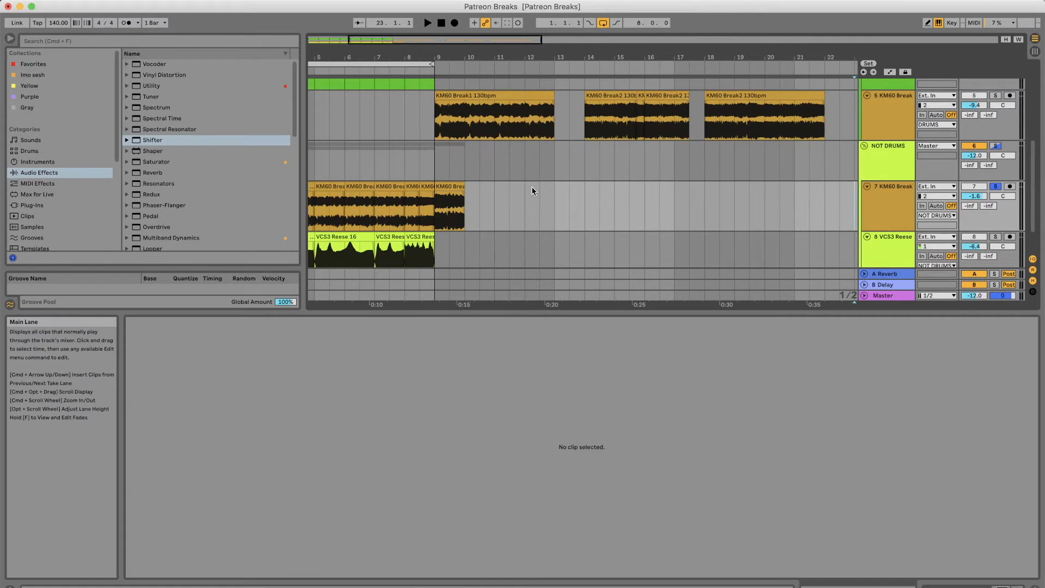
Set the KM60 Break5 clip's gain to -6.45 dB and move its first half bar to 8.3
click(449, 188)
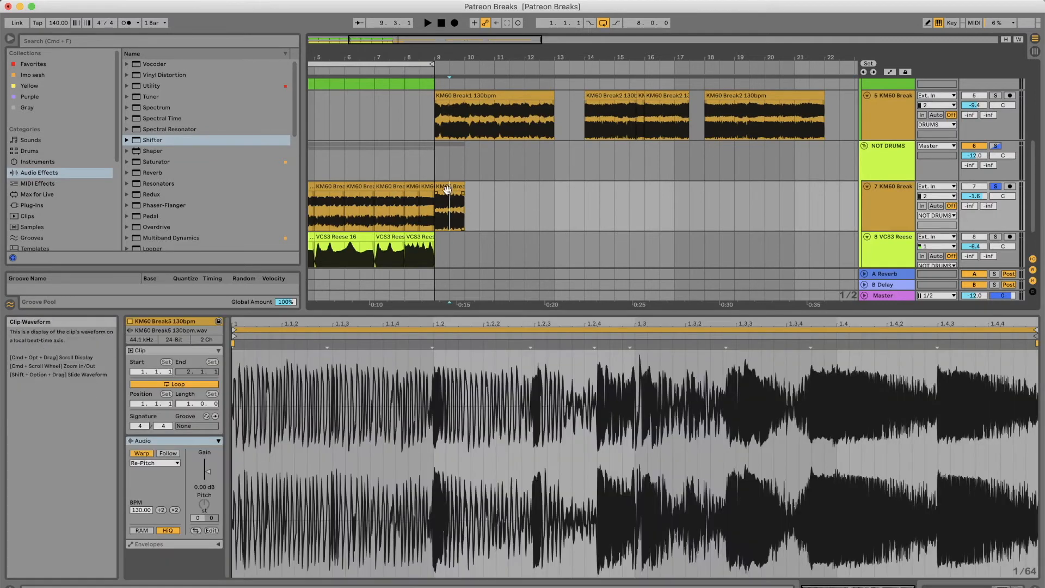
drag(208, 473, 208, 485)
mouse_move(437, 209)
mouse_down()
mouse_move(459, 216)
mouse_move(429, 198)
mouse_move(421, 218)
mouse_up()
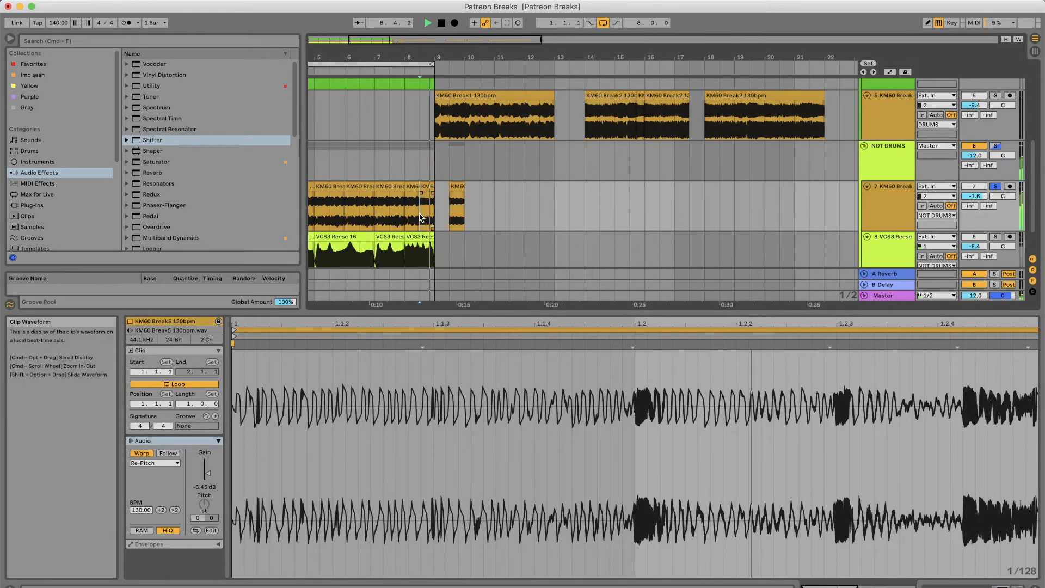
Replace the slice at 8.3 with the remaining second half of the KM60 Break5 clip and listen to it
scroll(388, 155, left, 5)
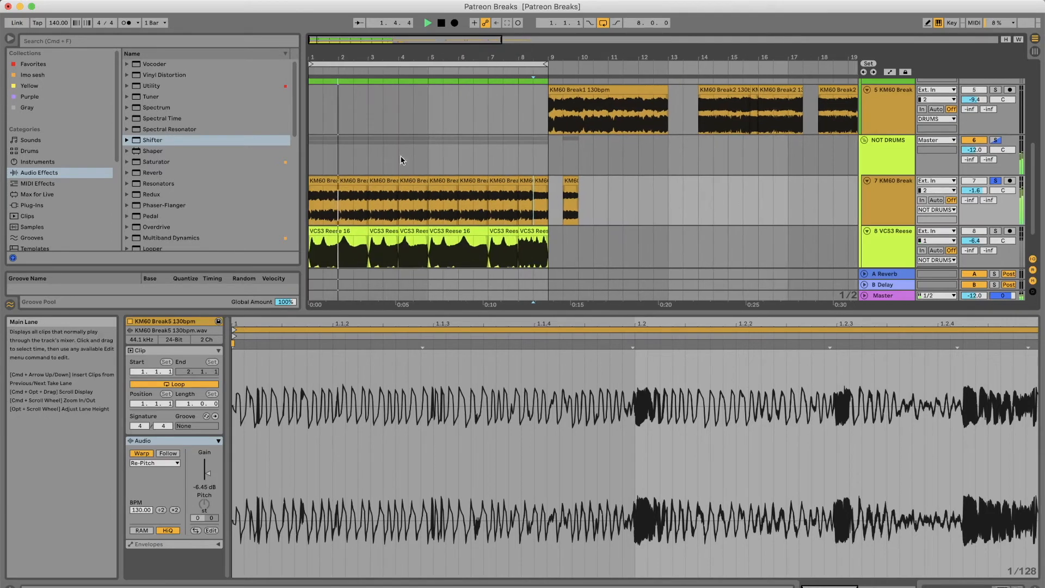
click(571, 182)
drag(571, 182, 541, 184)
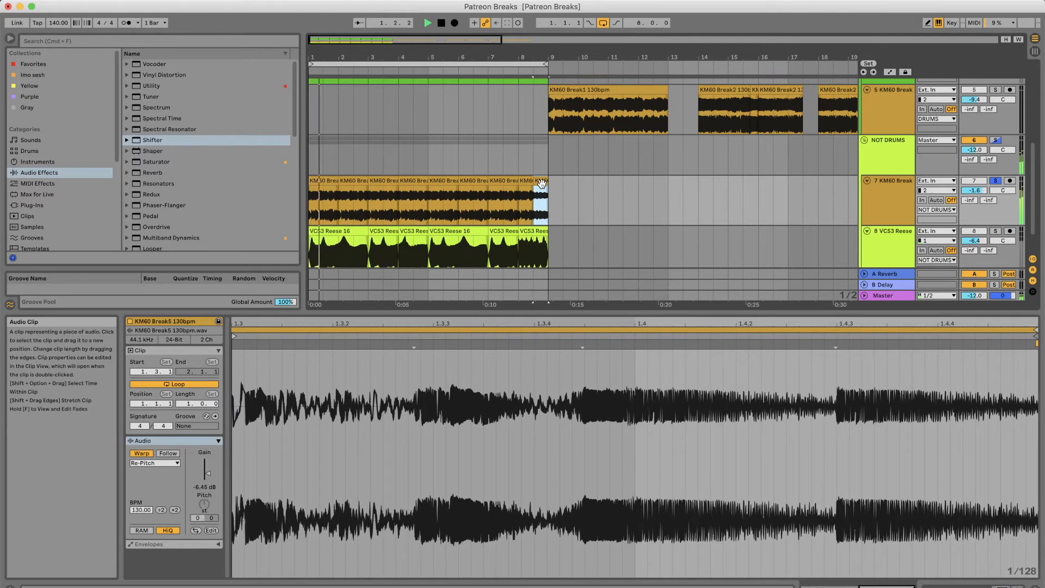
key(space)
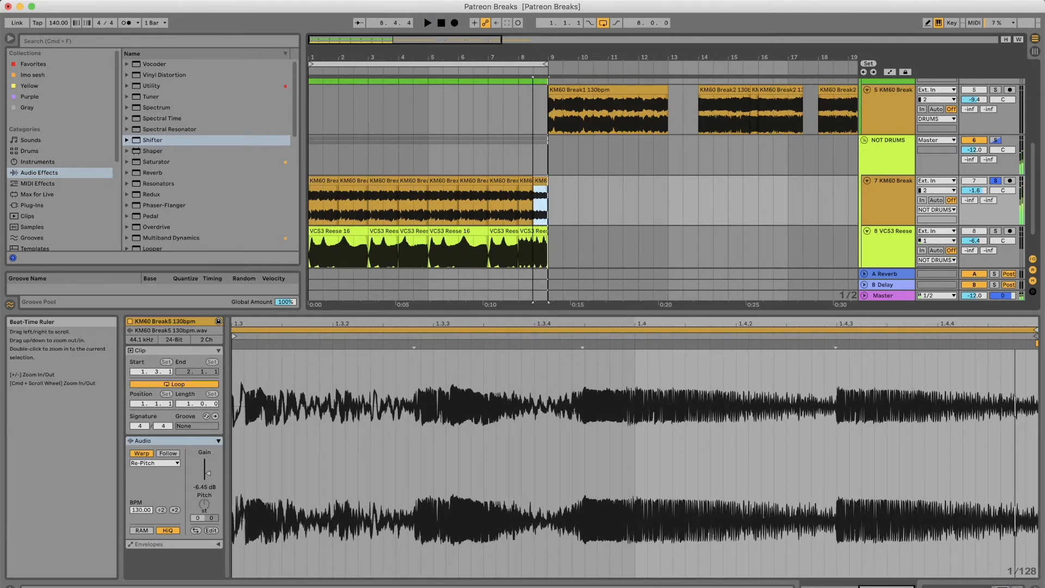
Play the end of bar 8 again and refine the arrangement's fixed grid to 1/16
drag(533, 57, 532, 59)
key(space)
right_click(539, 144)
click(539, 144)
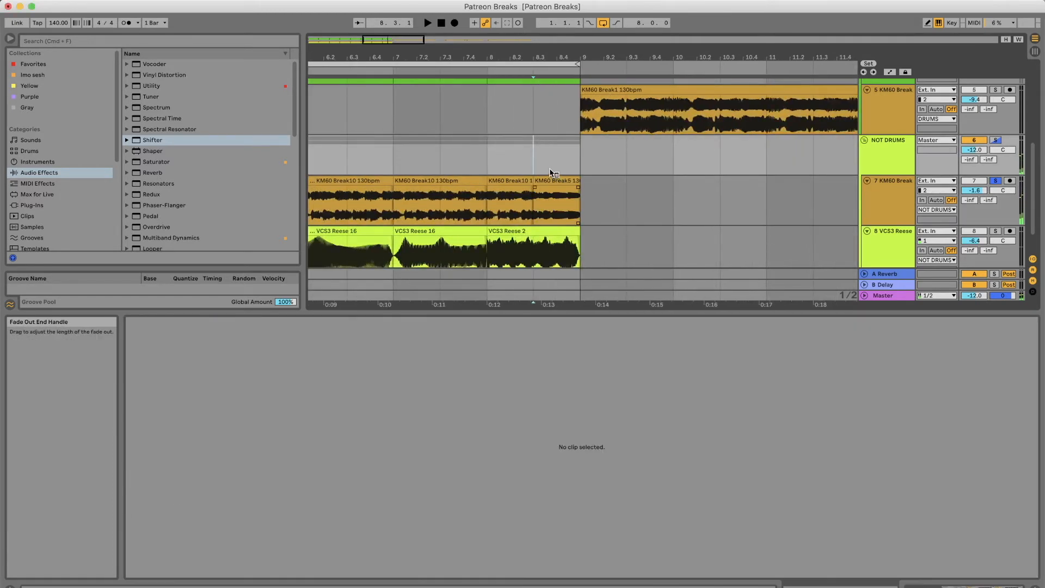
right_click(547, 157)
click(591, 239)
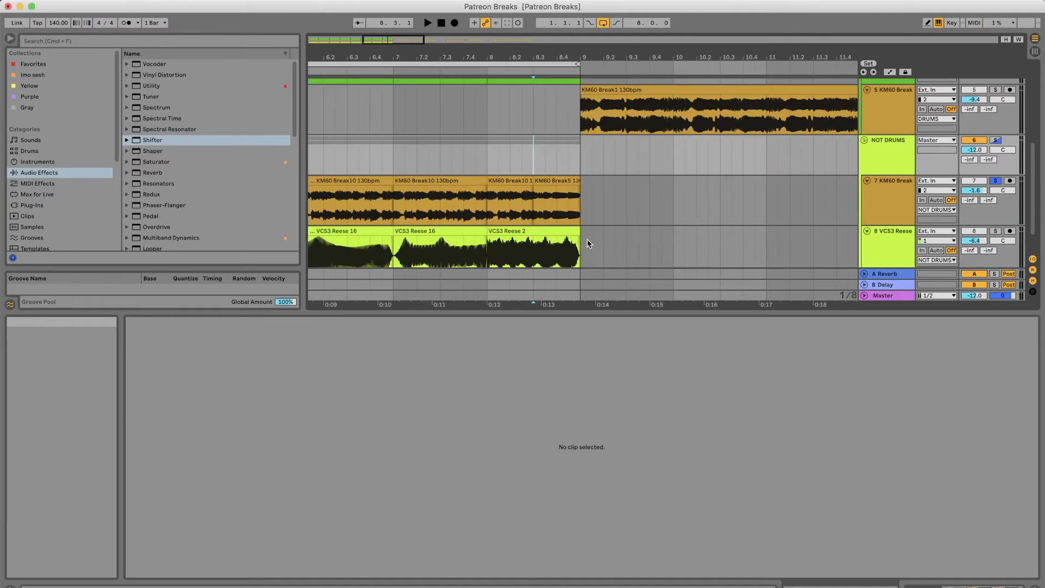
right_click(537, 198)
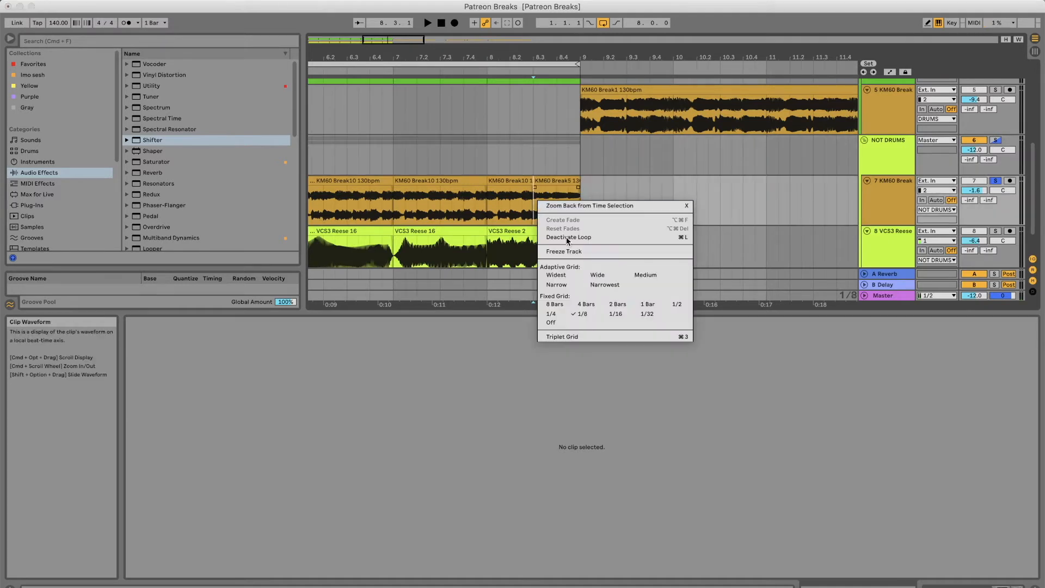
click(616, 314)
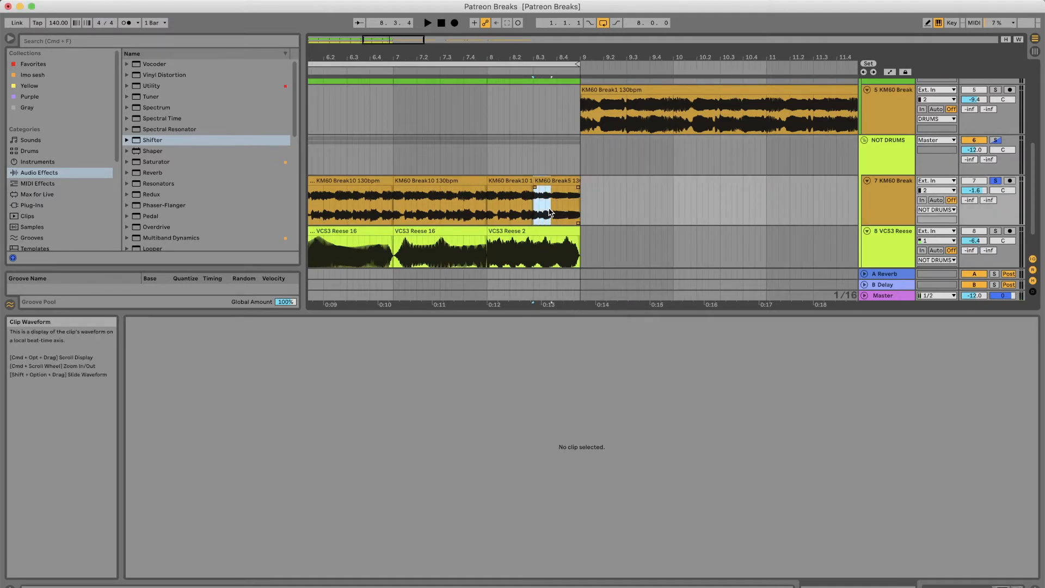
Repeat the first eighth-note slice of the KM60 Break5 clip from 8.3 past bar 9 on the 7 KM60 Break track as a stutter fill
click(547, 213)
key(super+d)
key(super+d)
click(532, 207)
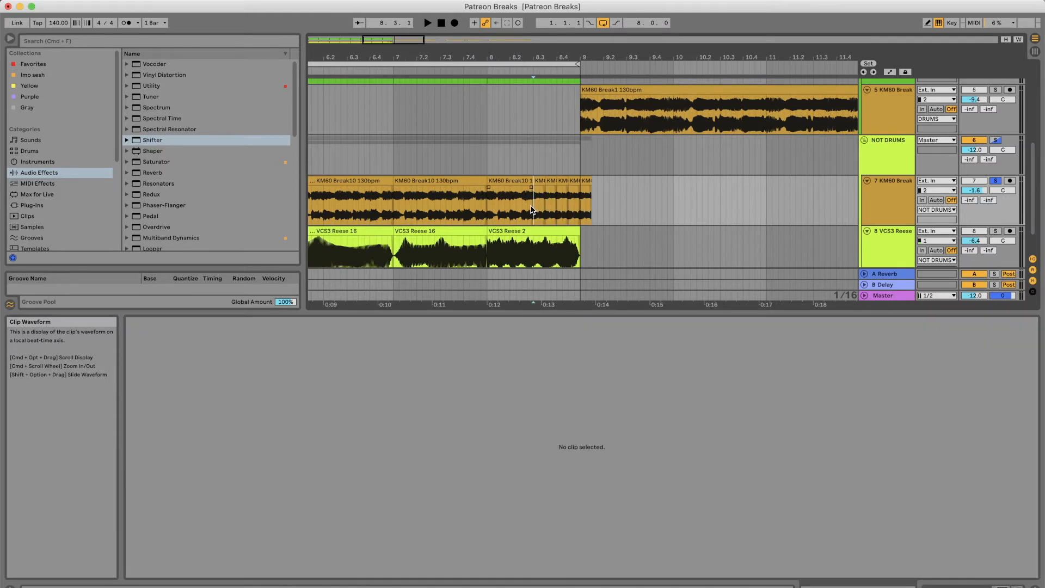
Lengthen the KM60 Break5 stutter slice at 8.3 to one beat and repeat it twice over the shorter slices
click(541, 181)
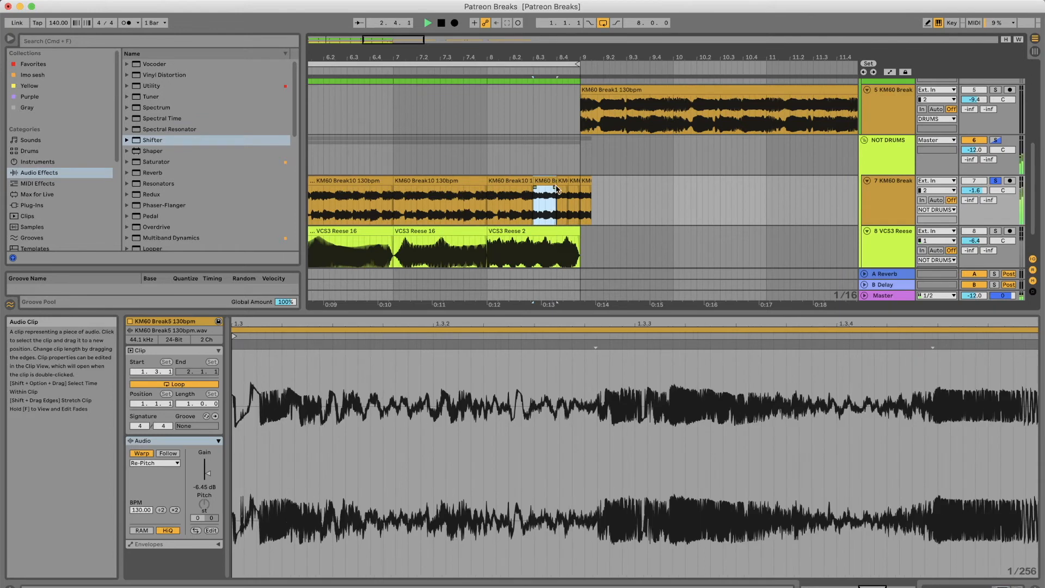
key(super+d)
key(super+d)
click(534, 199)
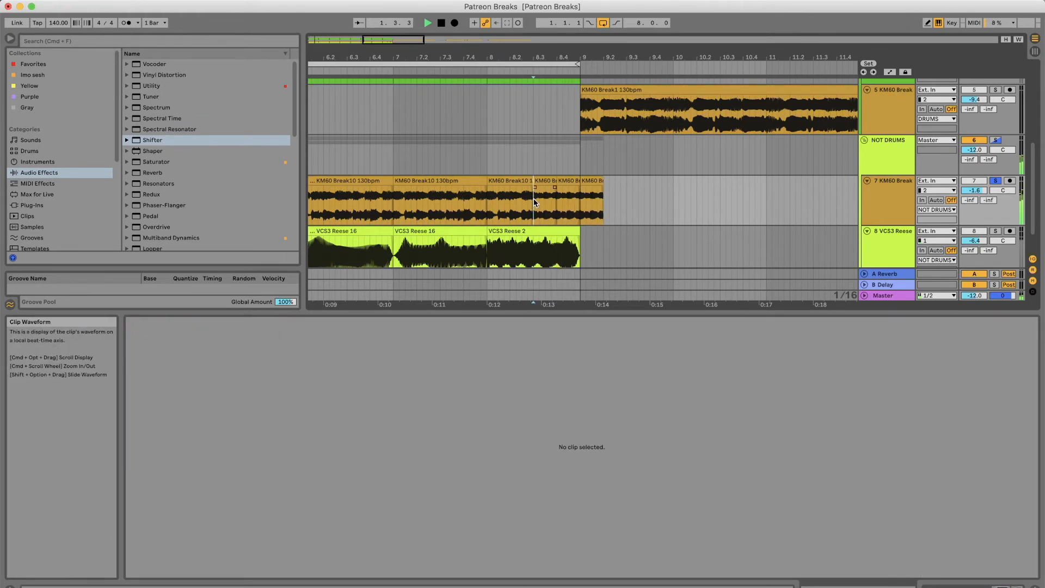
Turn off solo on the 7 KM60 Break track and show its effect devices
click(994, 180)
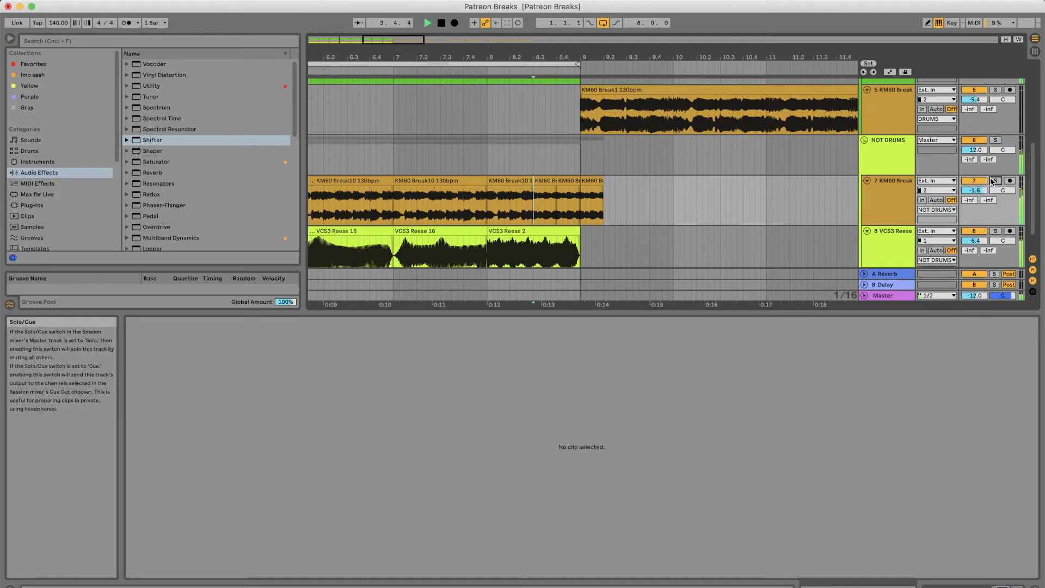
drag(507, 59, 507, 56)
double_click(893, 200)
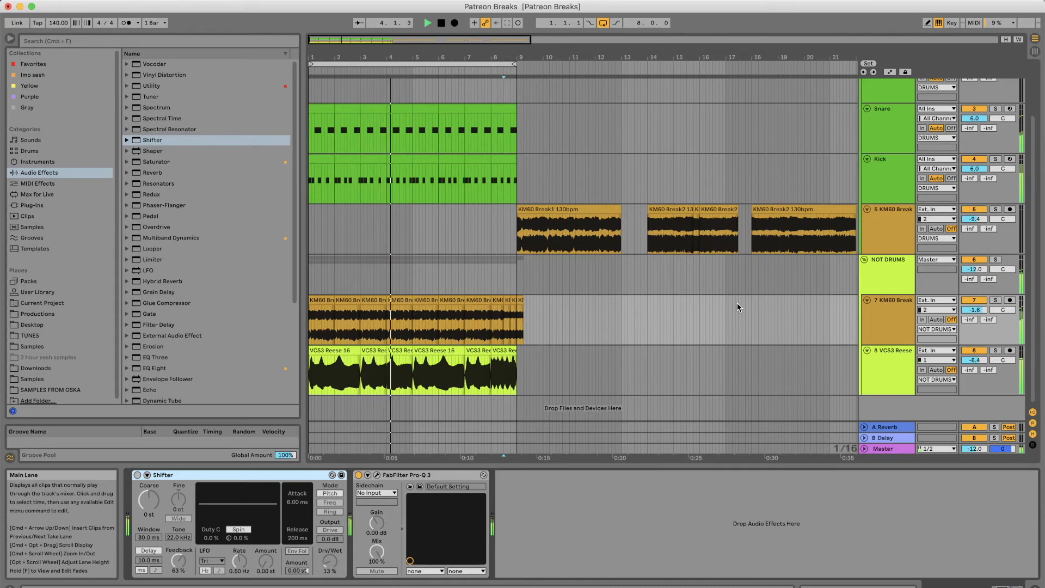
Copy the one-beat KM60 Break5 slice from the end of bar 8 to 4.4 on the 7 KM60 Break track
click(514, 299)
key(space)
click(409, 303)
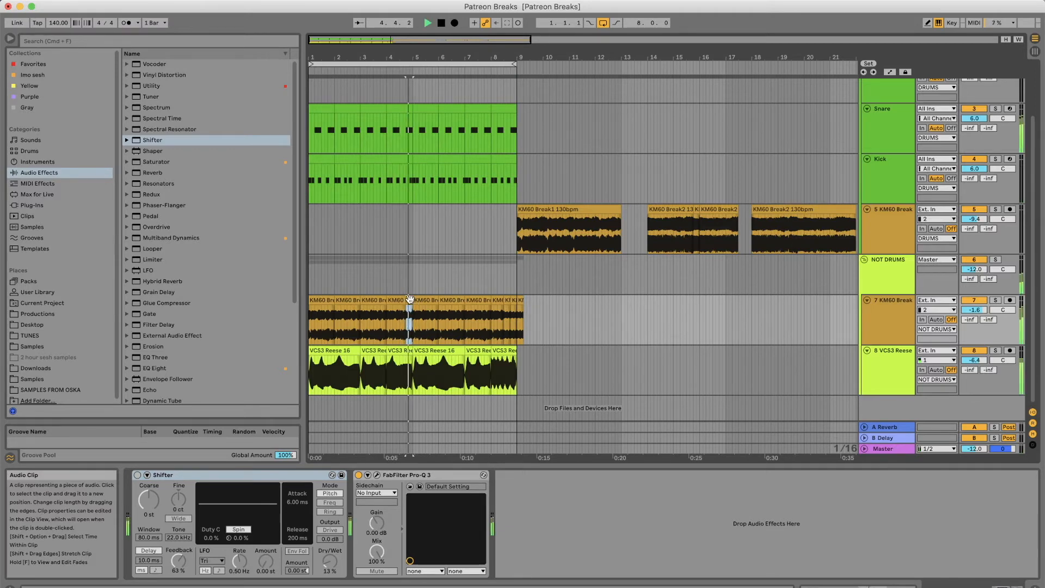
click(404, 326)
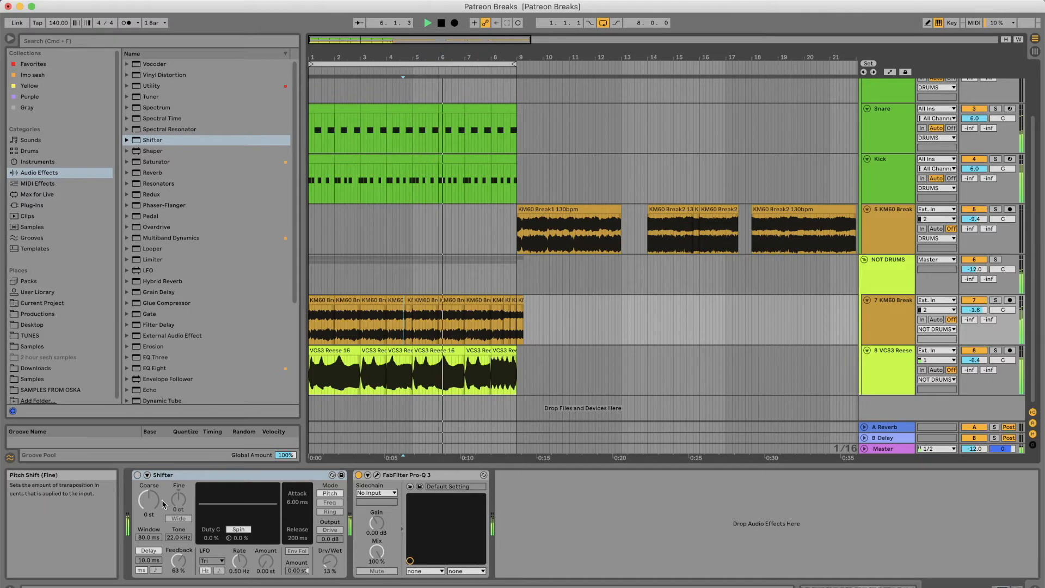
Turn on the Shifter on the 7 KM60 Break track and duplicate its first four bars over bars 5 to 8
click(137, 475)
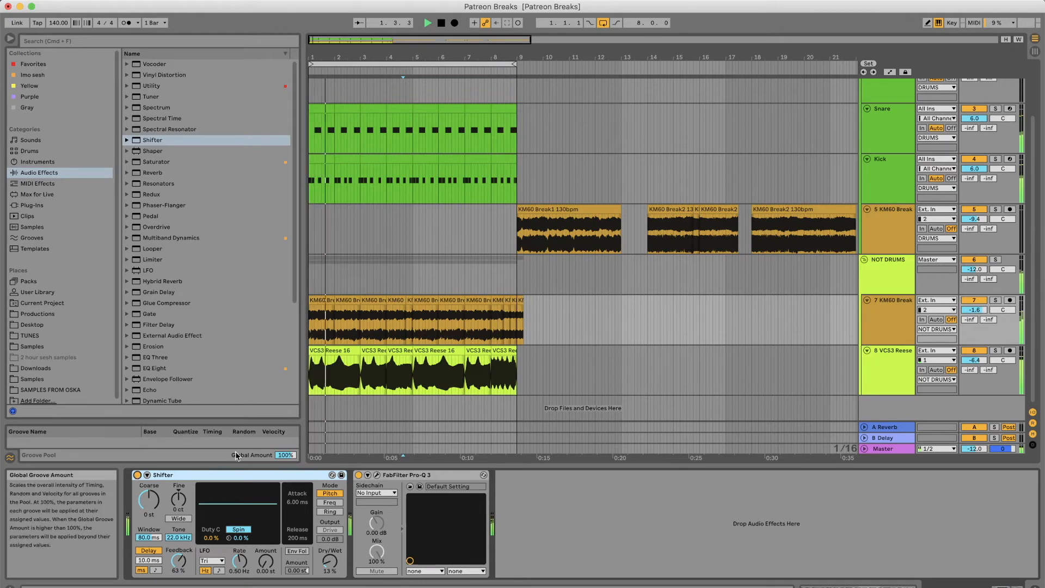
drag(412, 326, 278, 334)
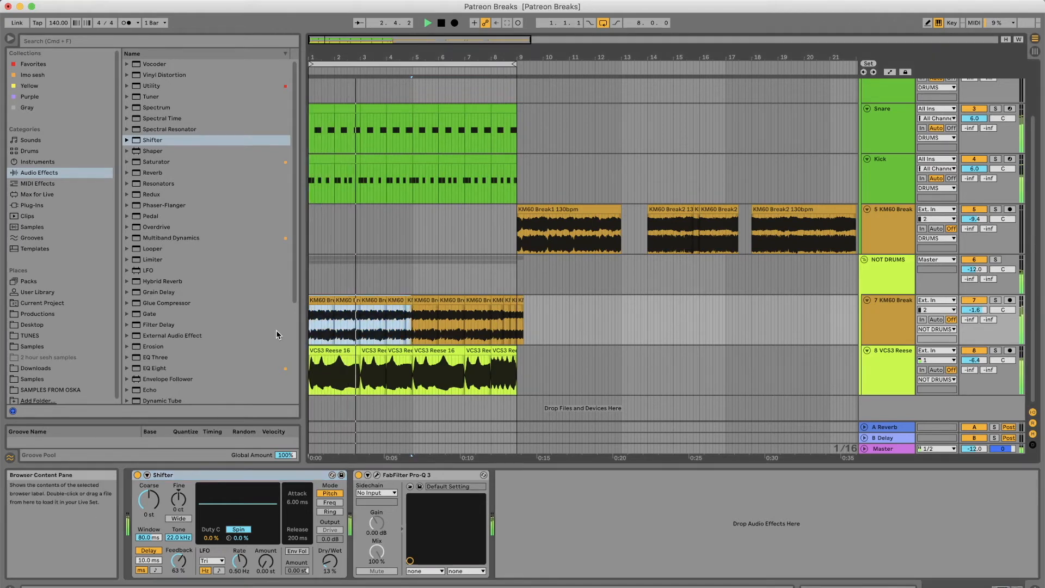
right_click(385, 263)
click(401, 332)
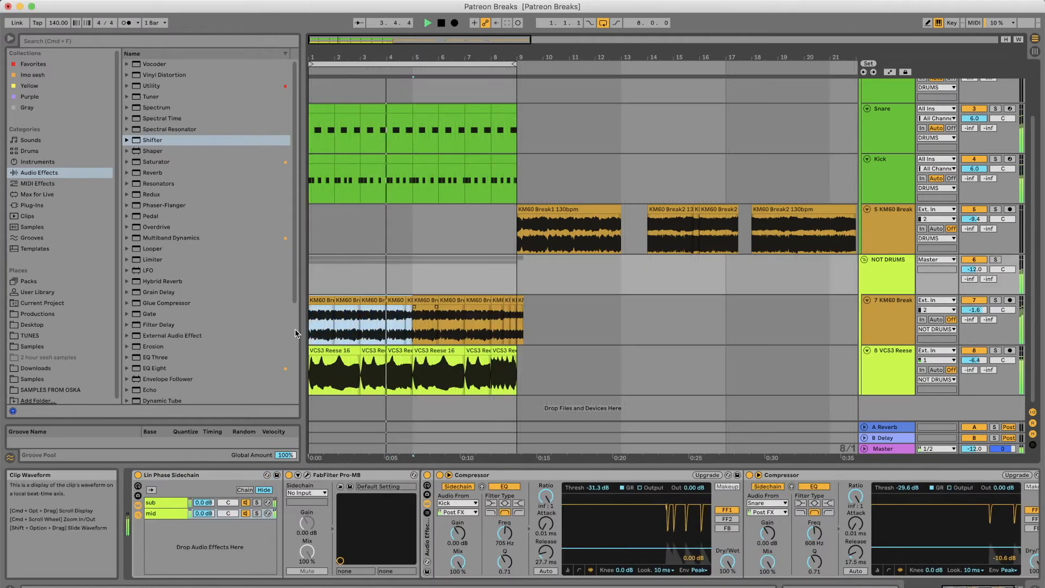
drag(296, 331, 224, 329)
key(super+d)
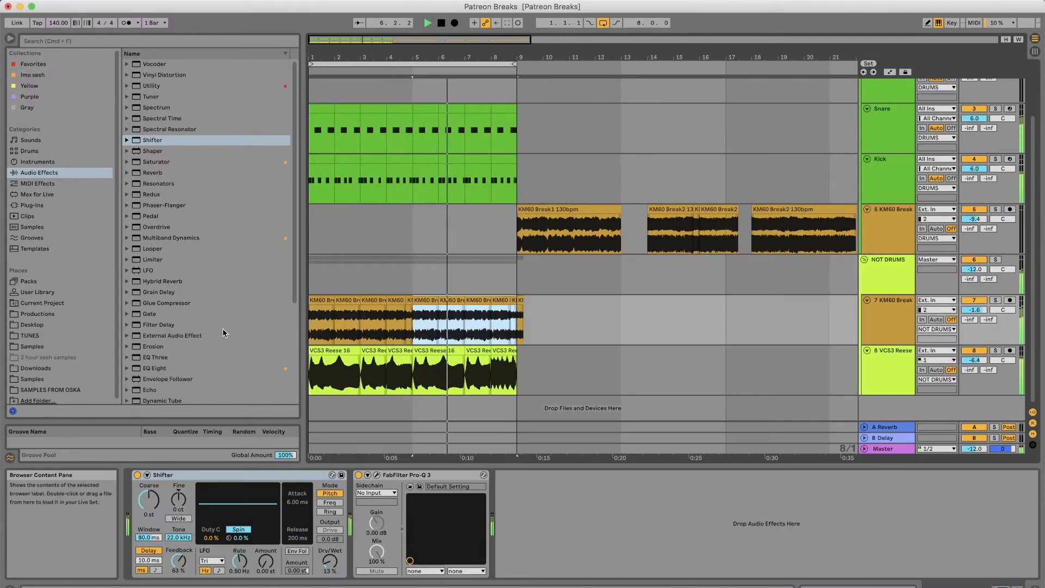
Turn off the Shifter and set the gain of the KM60 Break5 slice at 4.4 to -2.50 dB
click(138, 475)
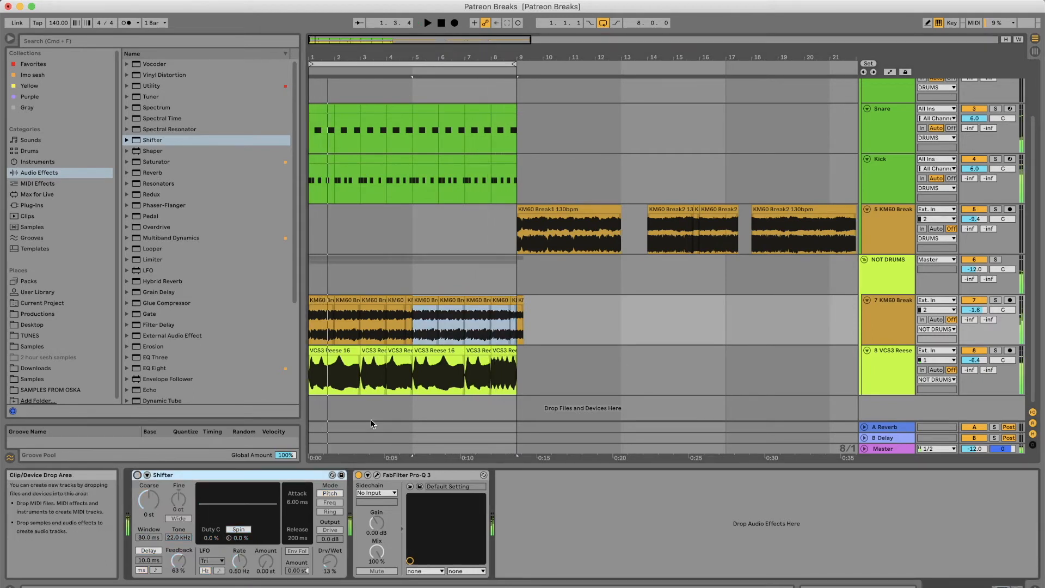
click(409, 298)
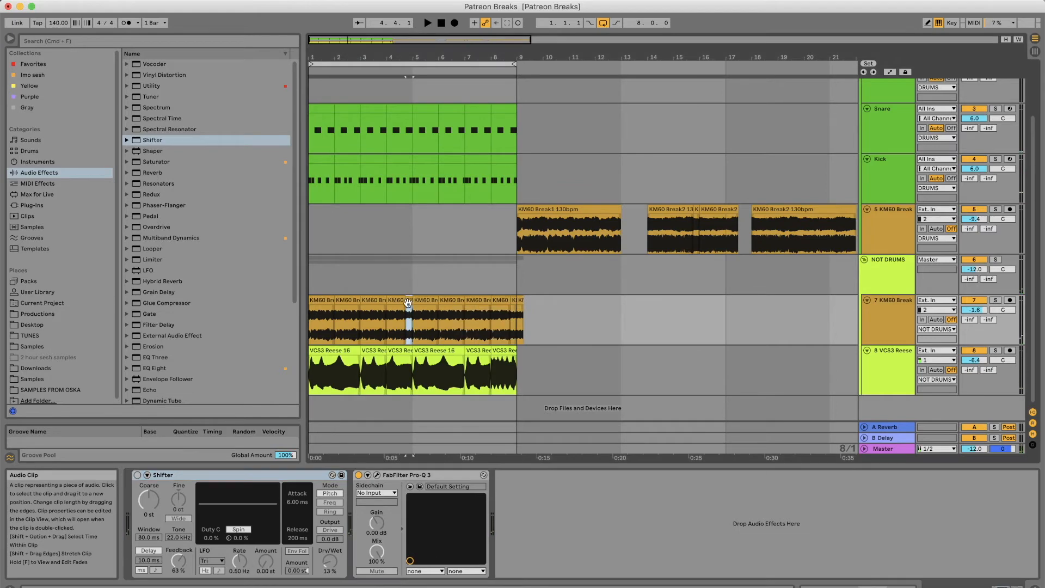
double_click(410, 302)
key(space)
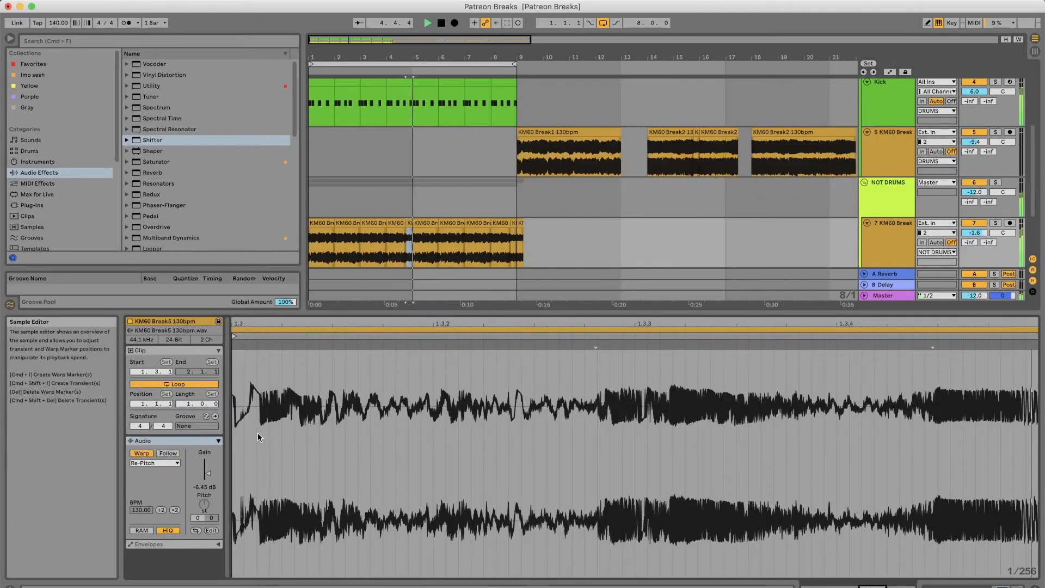
key(space)
drag(201, 475, 201, 455)
key(space)
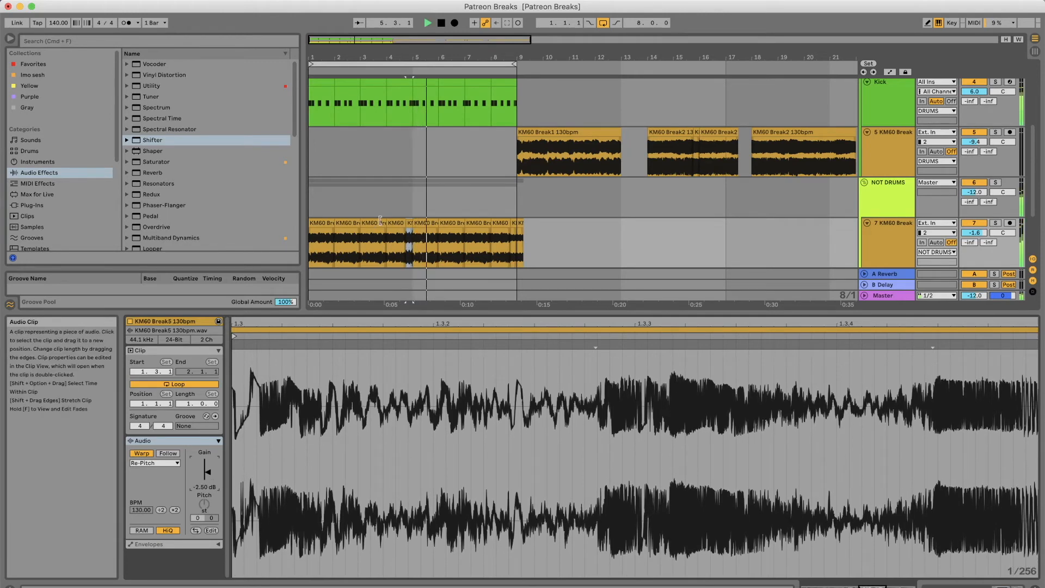
Duplicate bars 1 to 4 of the 7 KM60 Break track over bars 5 to 8 and delete the leftover slice past bar 9
drag(406, 254, 218, 276)
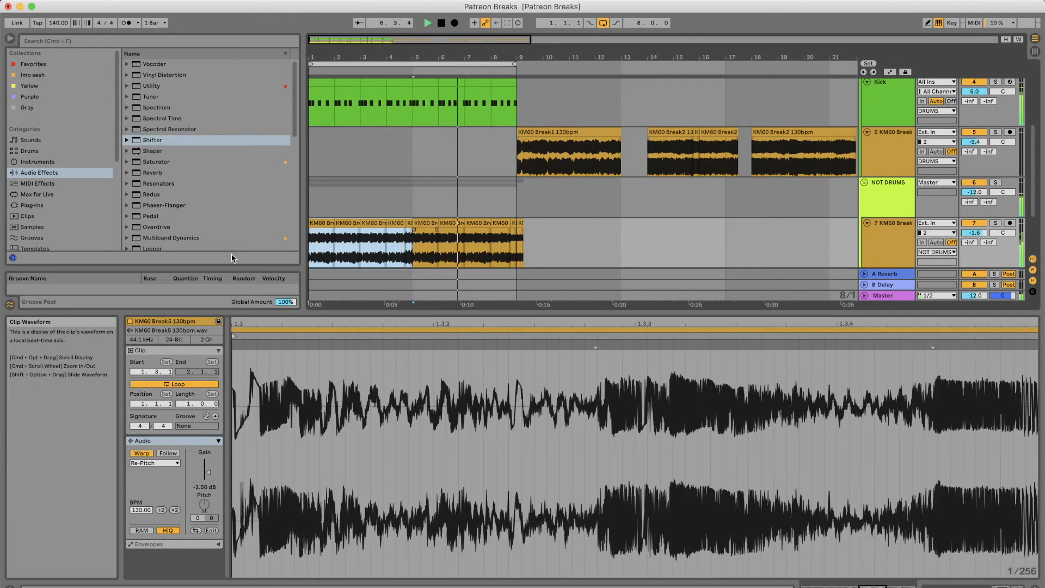
key(super+d)
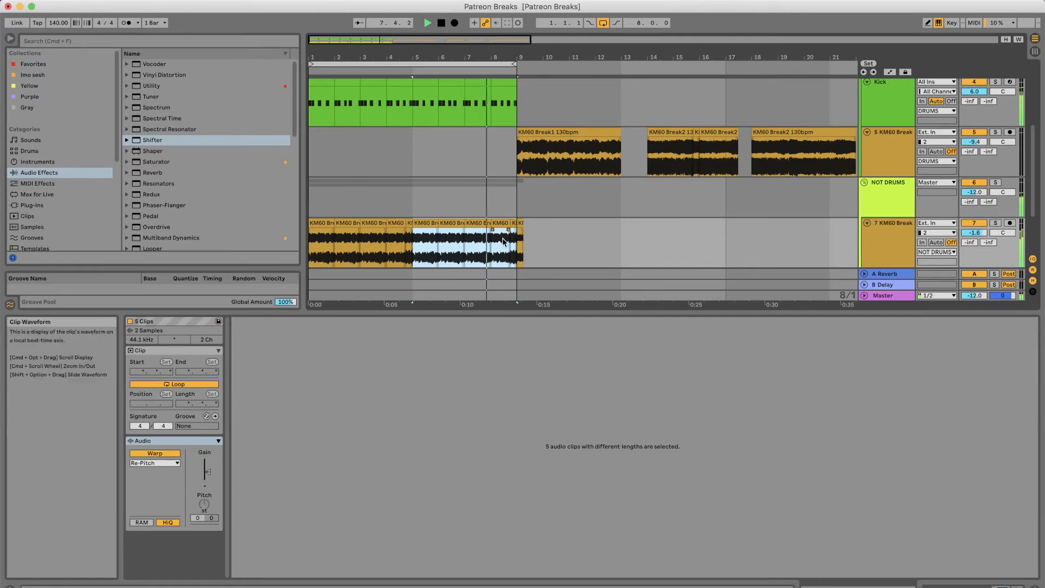
click(603, 240)
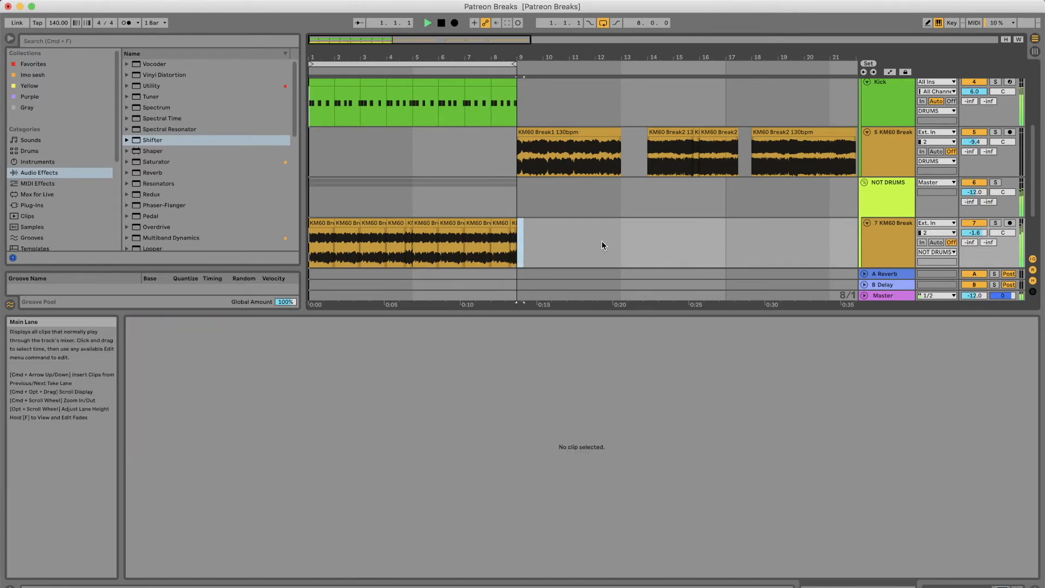
Delete all the spare break clips after bar 9 on the 5 KM60 Break track
drag(566, 312, 579, 493)
drag(646, 56, 646, 24)
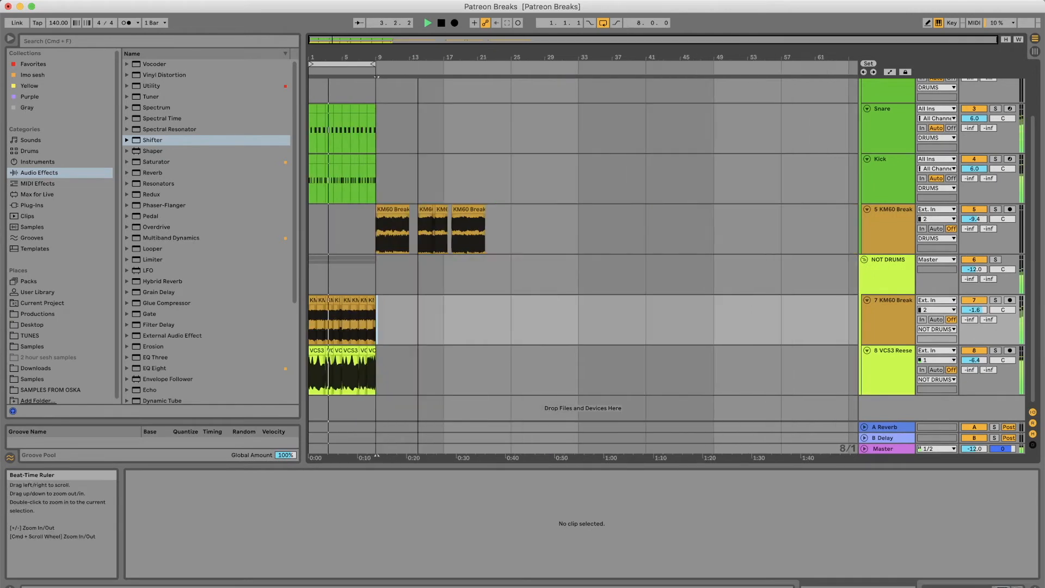
scroll(445, 162, up, 3)
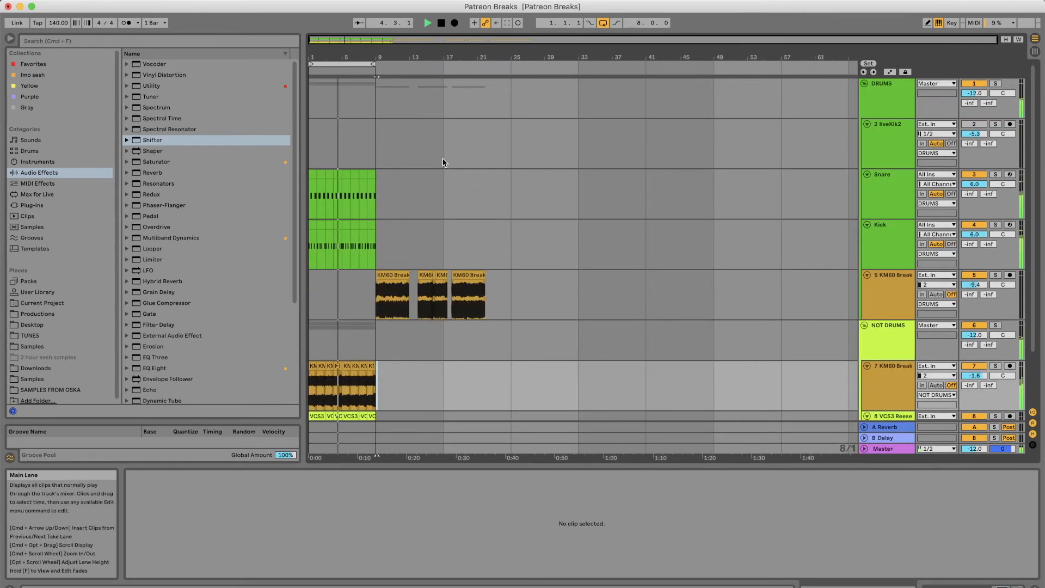
drag(367, 292, 669, 291)
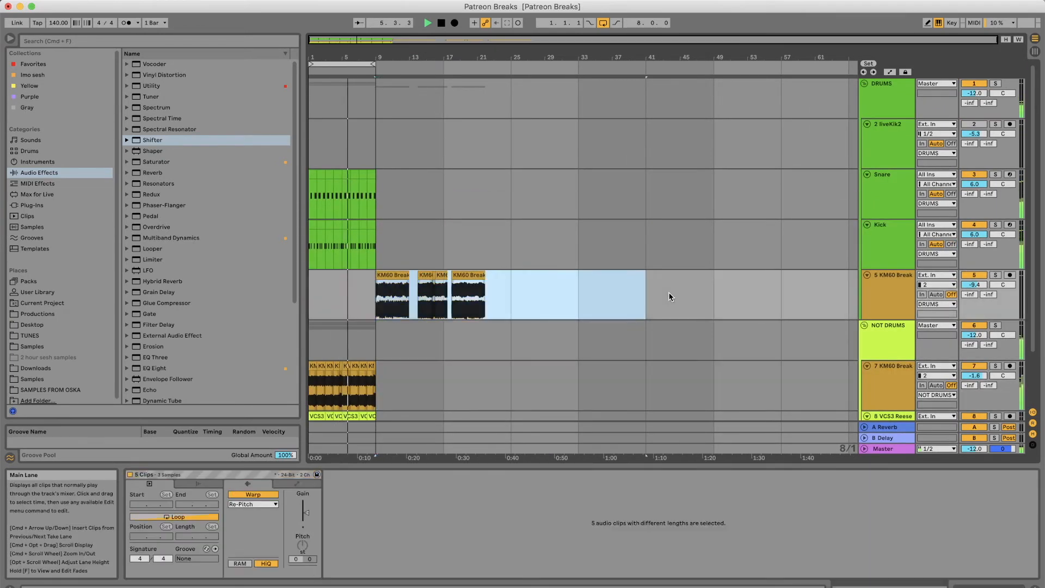
key(Delete)
scroll(652, 267, down, 2)
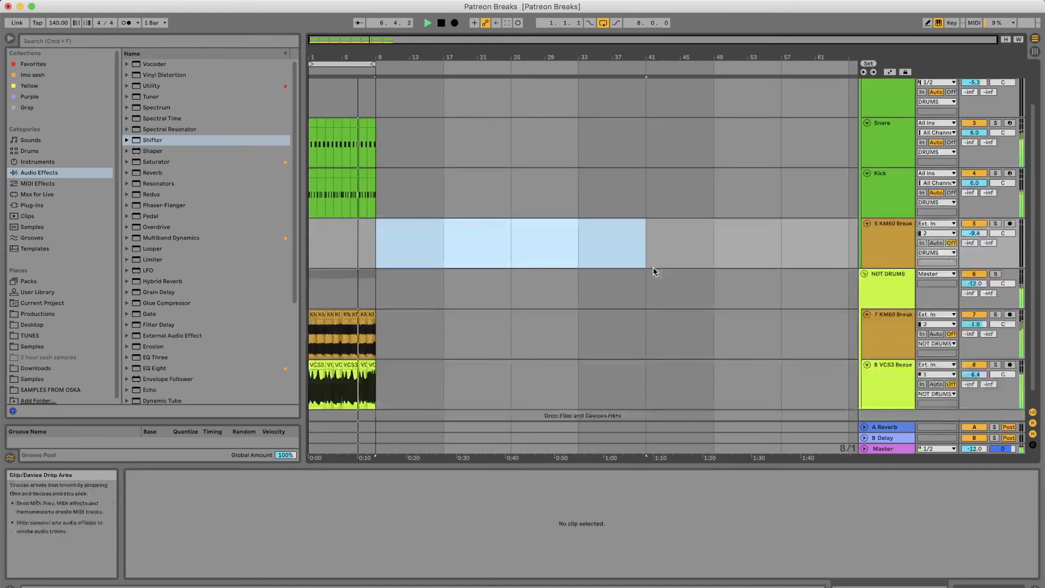
Find Ozone Imager 2 among the plug-ins and add it to the 8 VCS3 Reese track in the Session View
click(1035, 52)
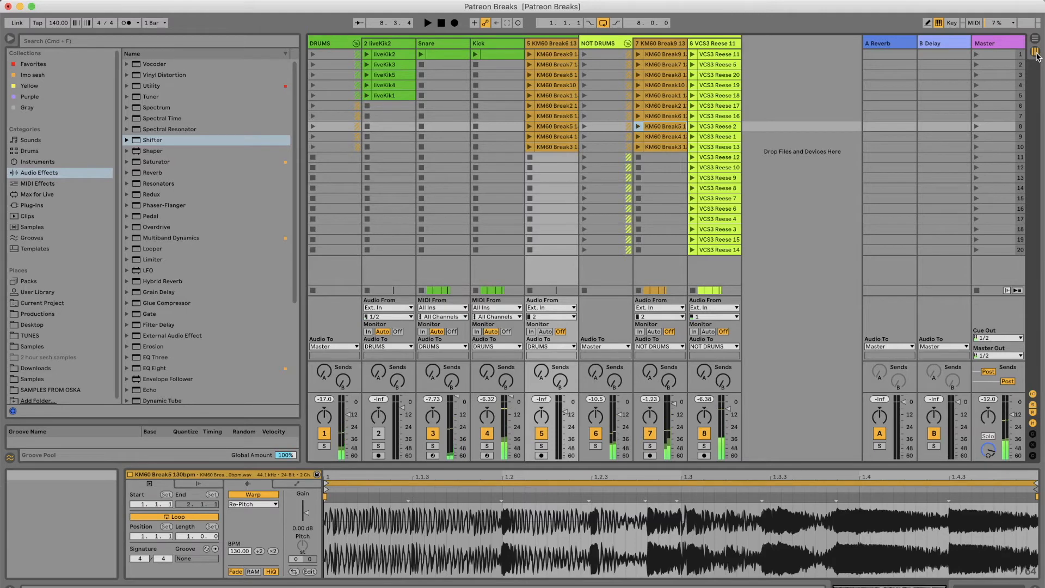
click(704, 39)
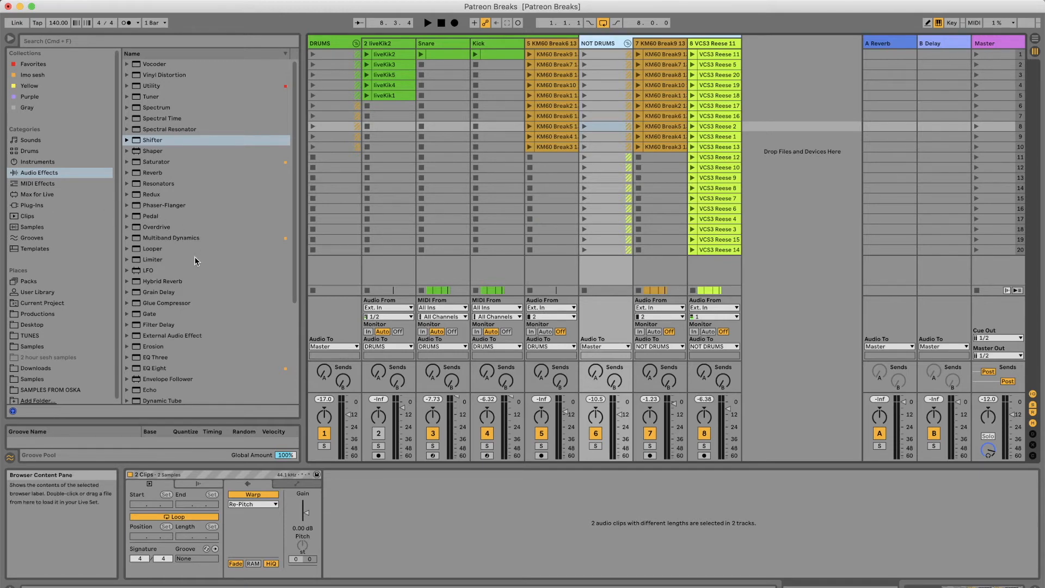
click(35, 207)
click(126, 71)
scroll(177, 214, down, 15)
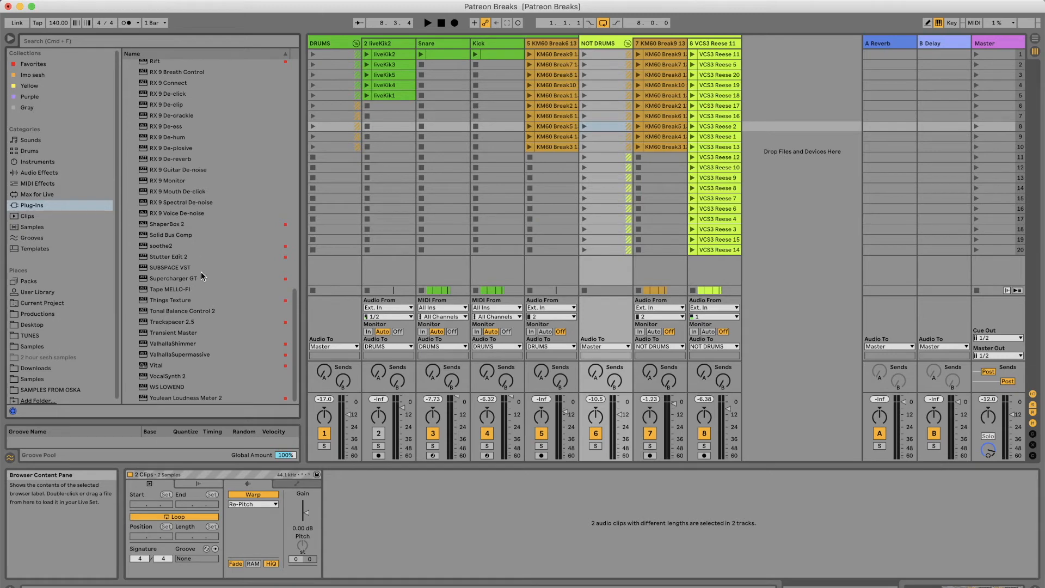
scroll(201, 272, up, 3)
scroll(201, 272, down, 3)
scroll(201, 275, up, 5)
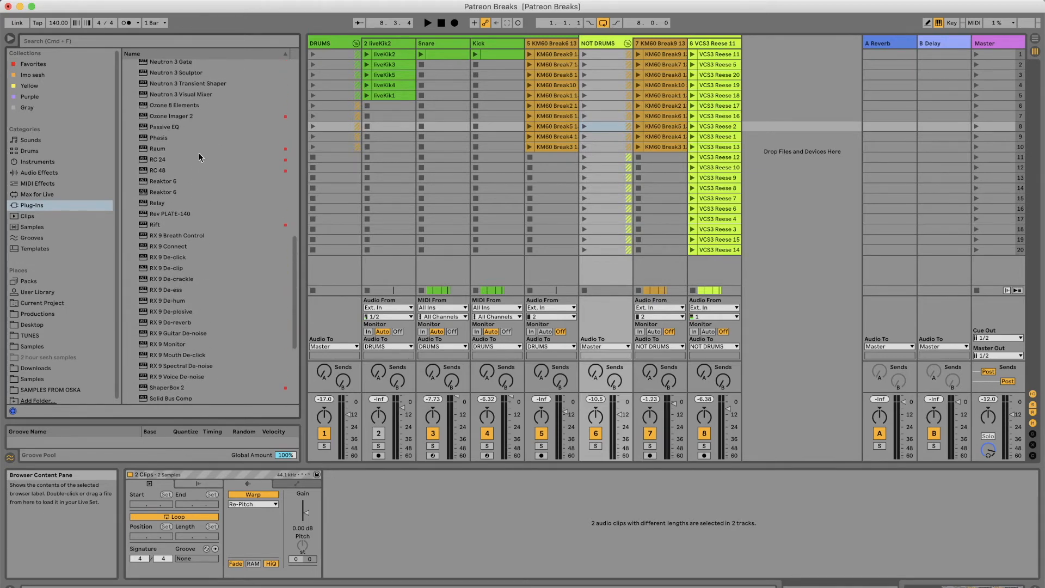
click(180, 117)
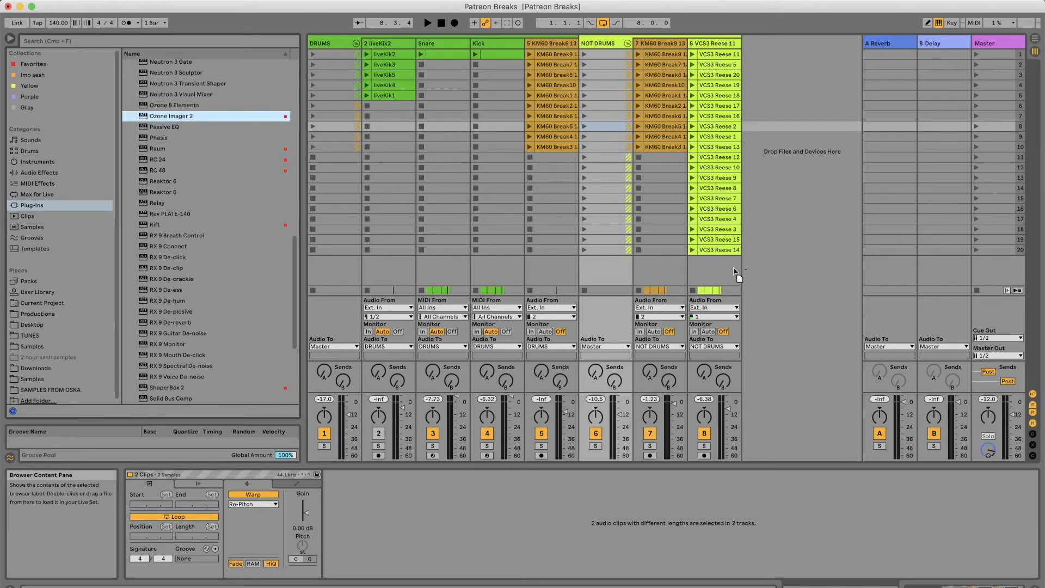
drag(732, 268, 734, 269)
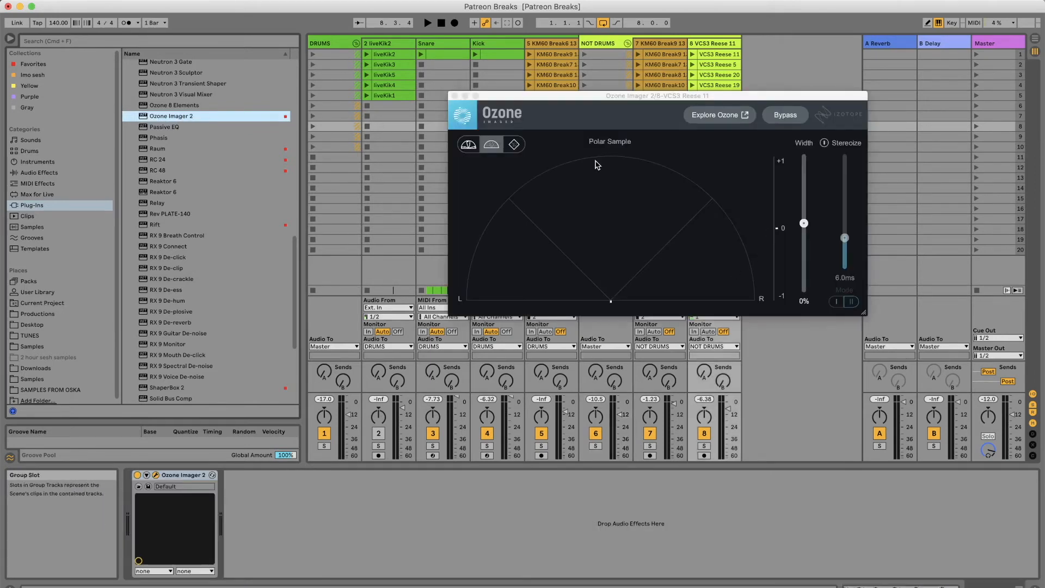
Solo the 8 VCS3 Reese track in the loop and set Ozone Imager 2 to Stereoize Mode II, 14.4 ms and 51% width
click(853, 304)
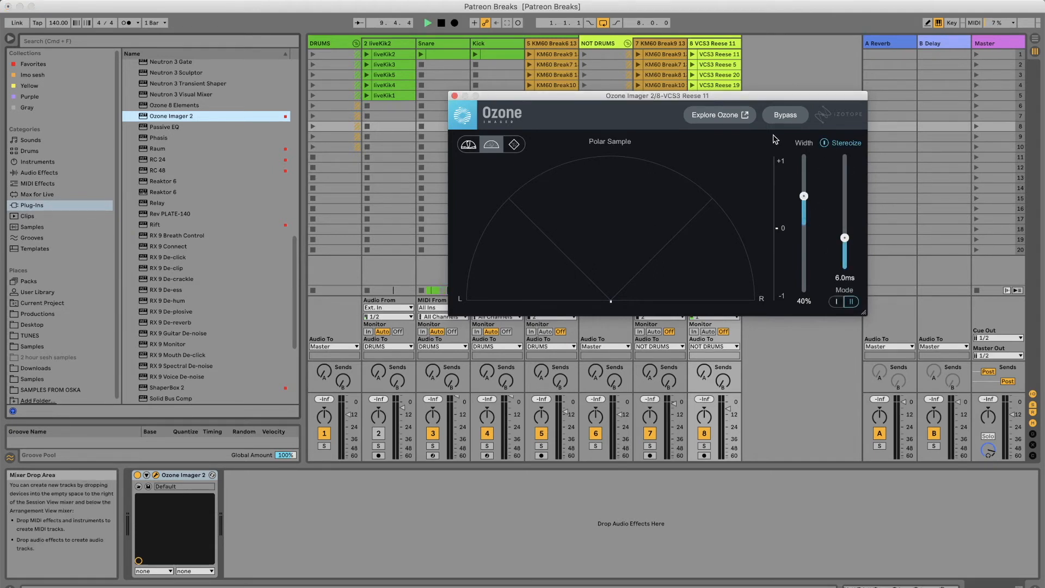
click(1034, 39)
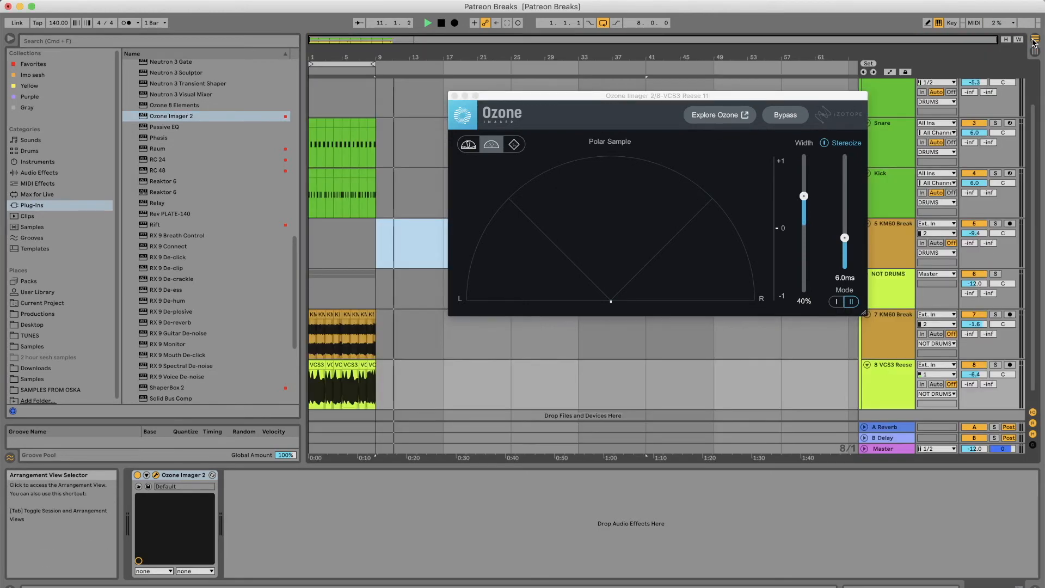
click(343, 65)
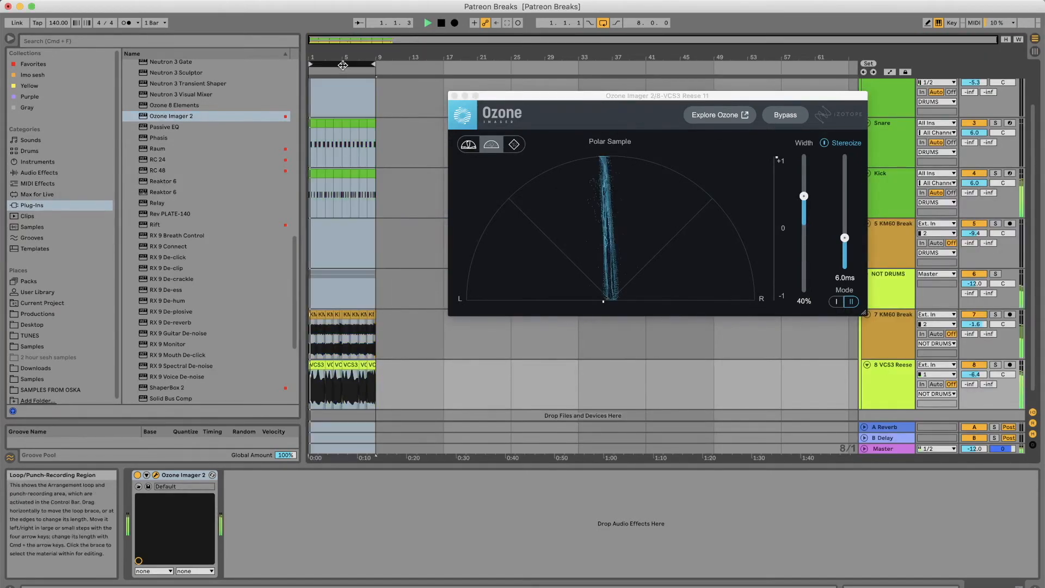
click(996, 365)
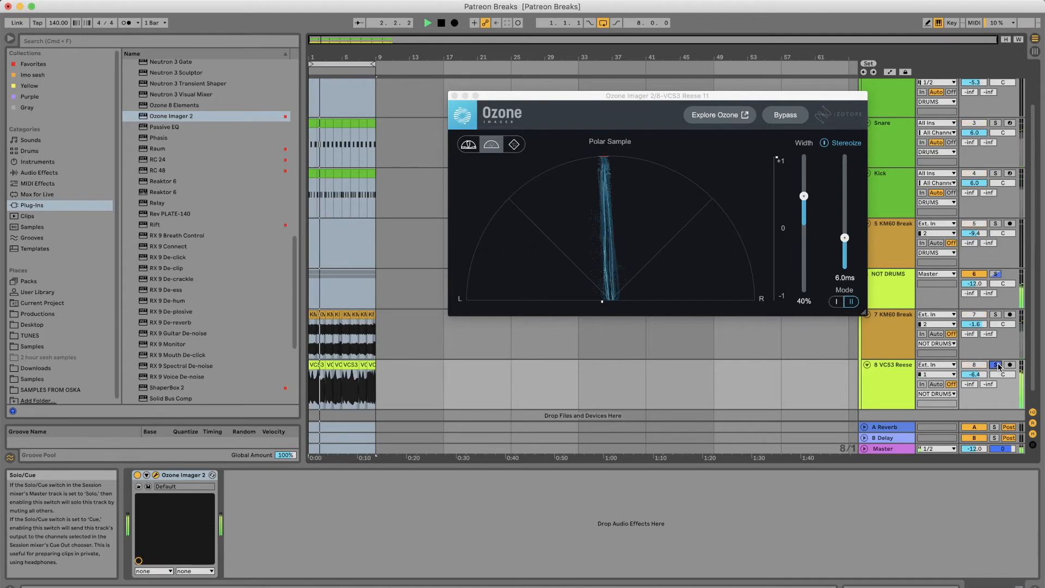
drag(844, 238, 841, 190)
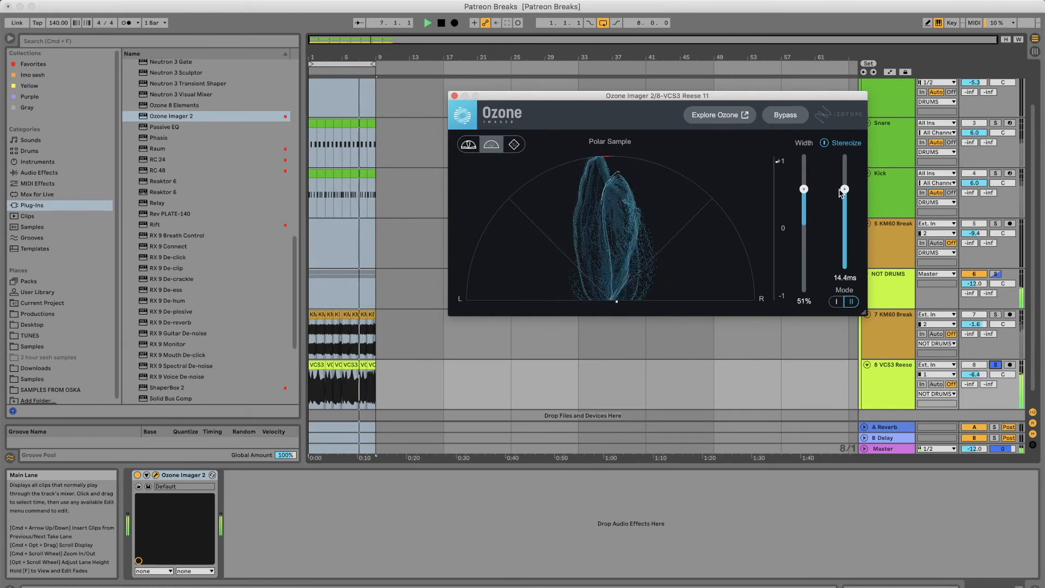
click(138, 475)
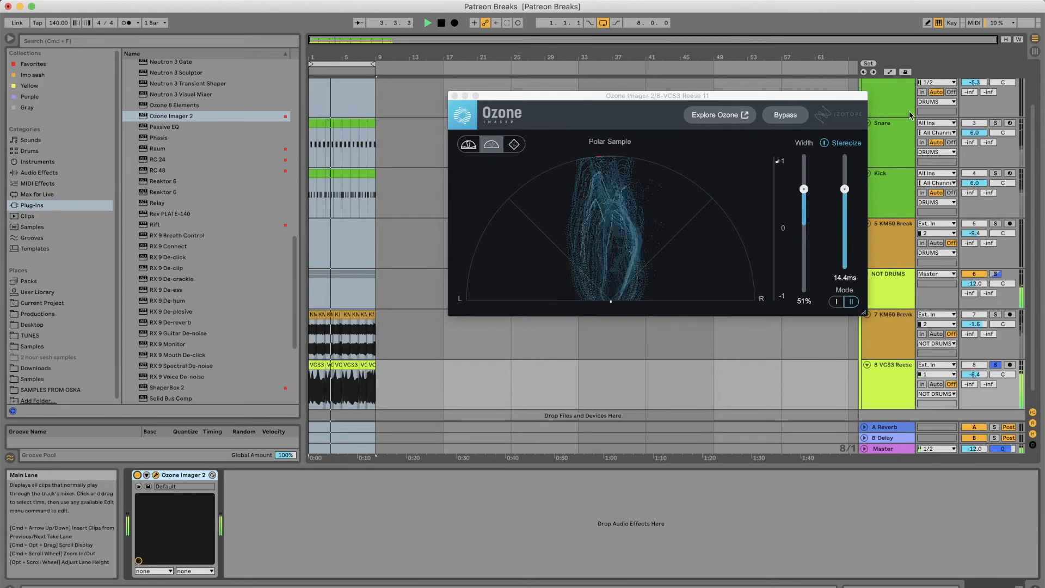
Delete the B Delay return track and select the Reverb device on the A Reverb return
click(1036, 39)
click(953, 44)
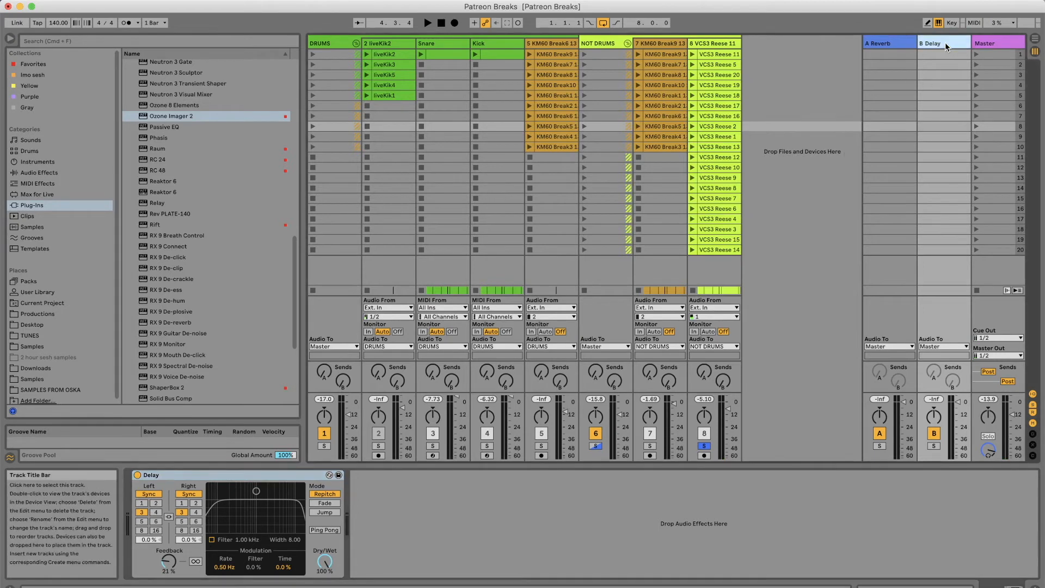
key(Delete)
click(265, 476)
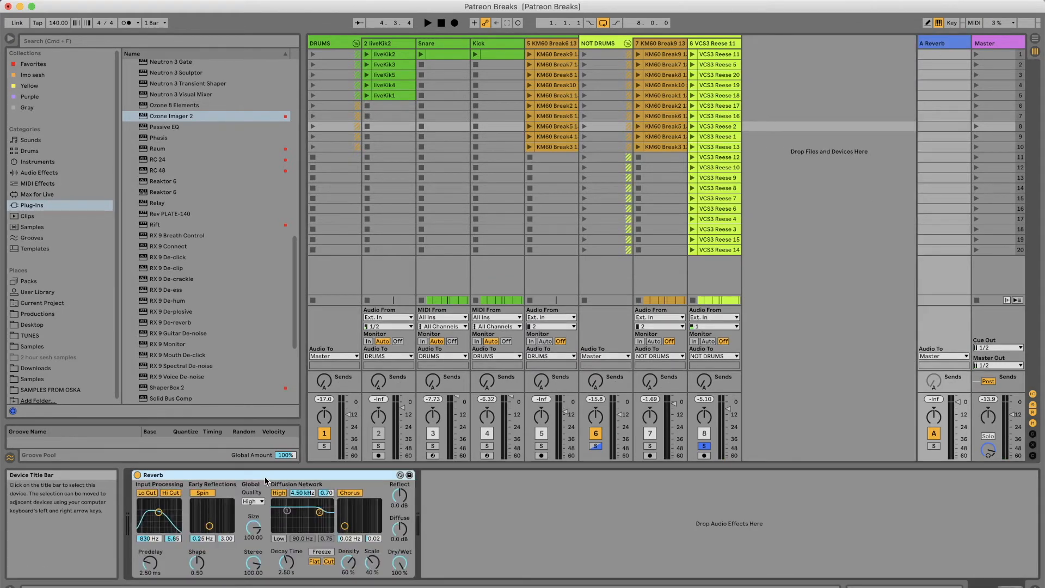
Replace the Reverb on the A return track with a Hybrid Reverb from the audio effects
key(Delete)
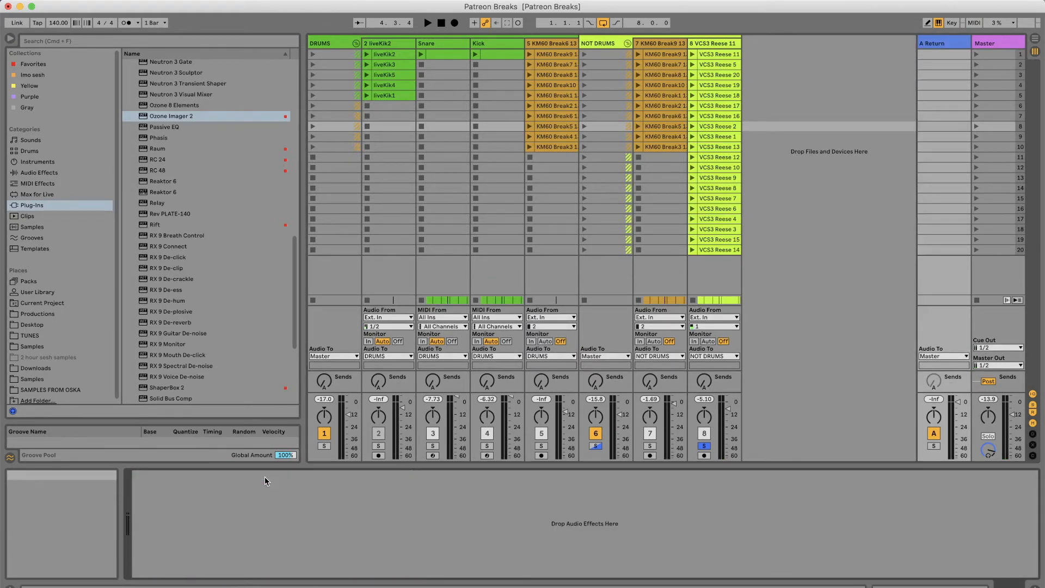
click(52, 174)
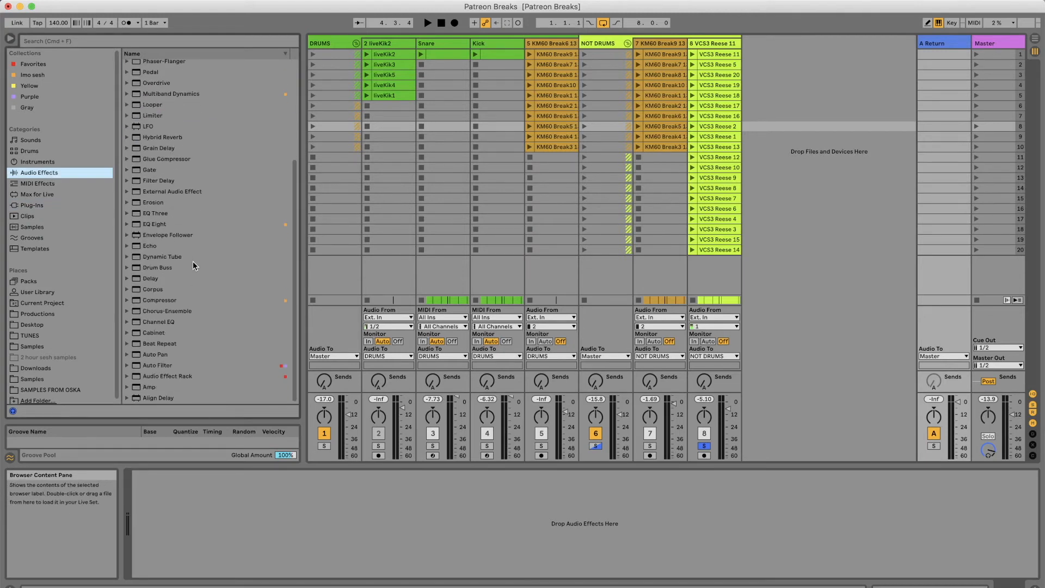
scroll(193, 264, up, 5)
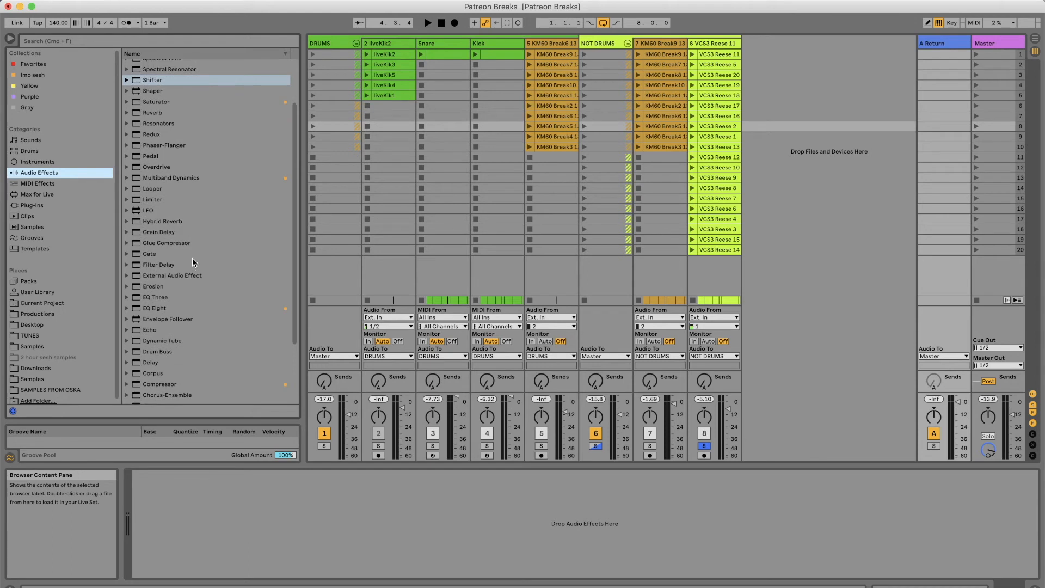
click(161, 220)
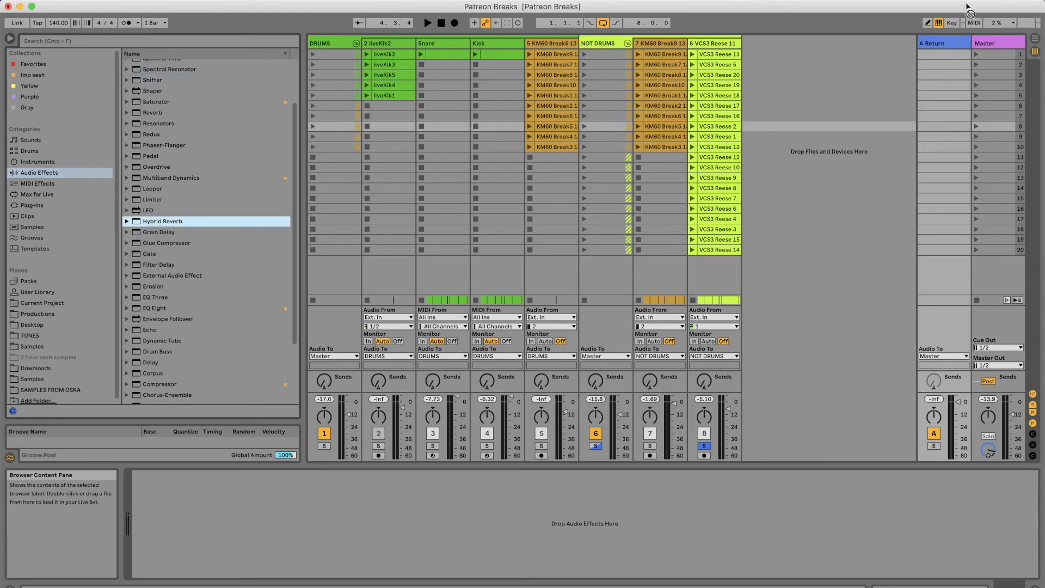
drag(945, 54, 946, 53)
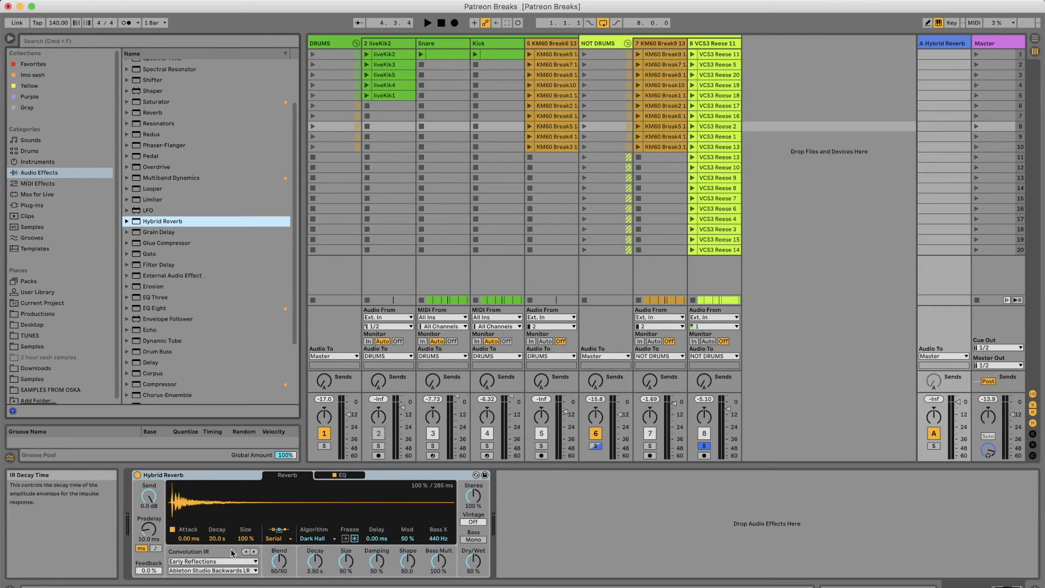
Set the Hybrid Reverb's convolution IR to Gregorian Monks Choir Room LR in the Chambers and Large Rooms category
click(255, 561)
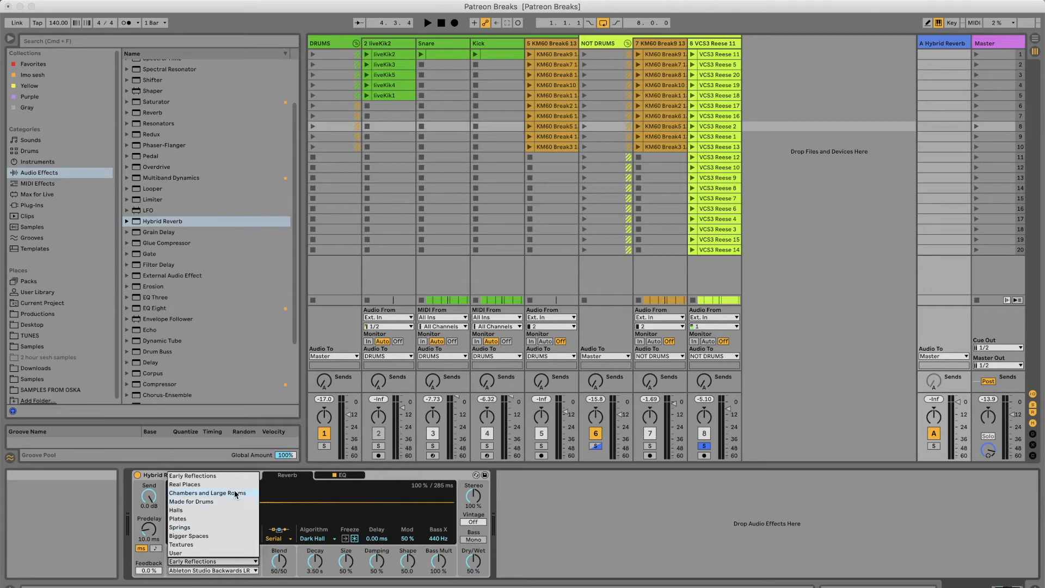
click(235, 493)
click(251, 570)
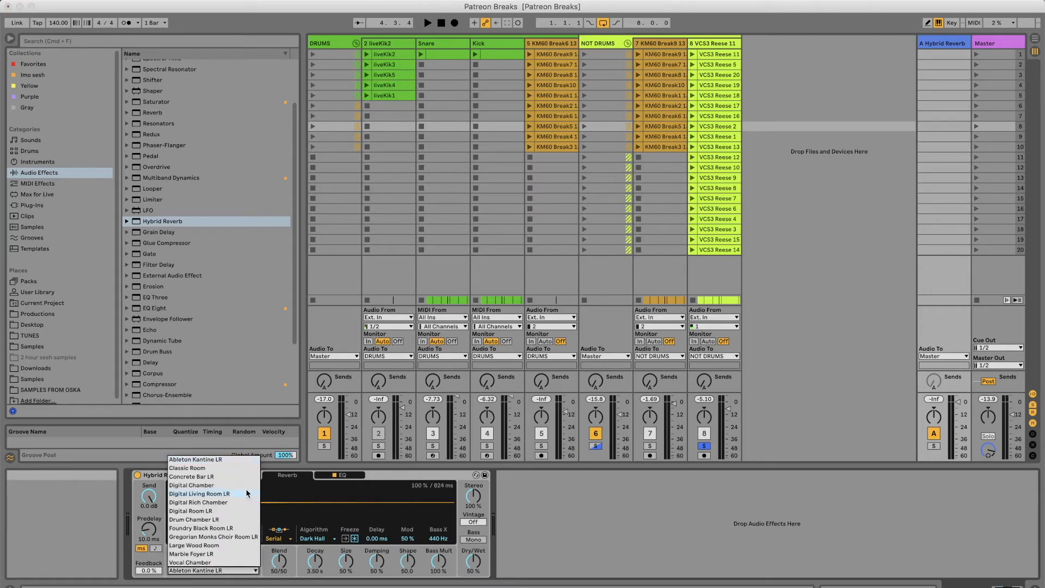
click(214, 538)
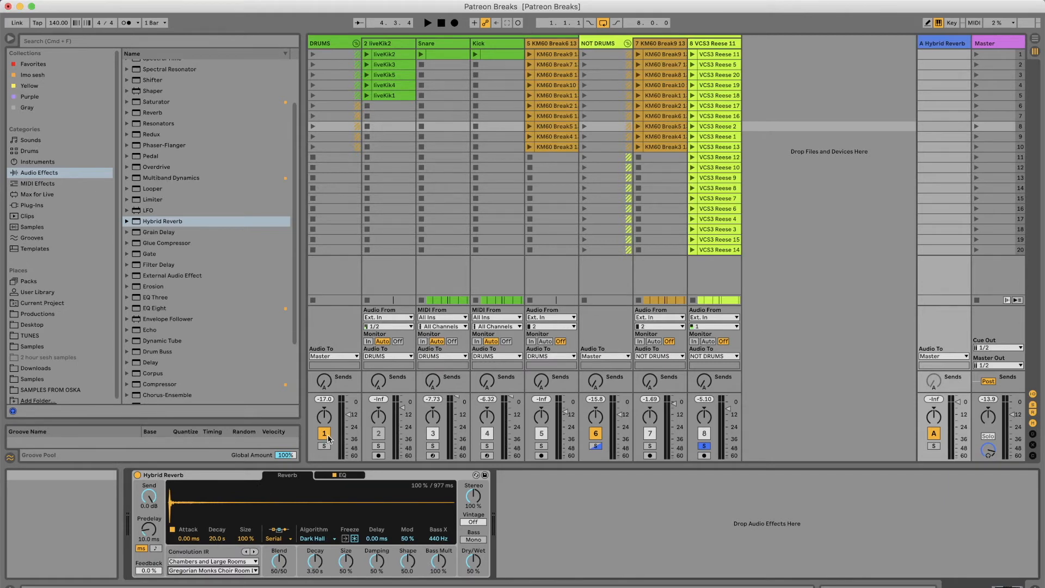
With the loop playing, raise the Reese track's send to return A and move the Hybrid Reverb's low cut to about 1.6 kHz, 18 dB slope
click(342, 474)
key(space)
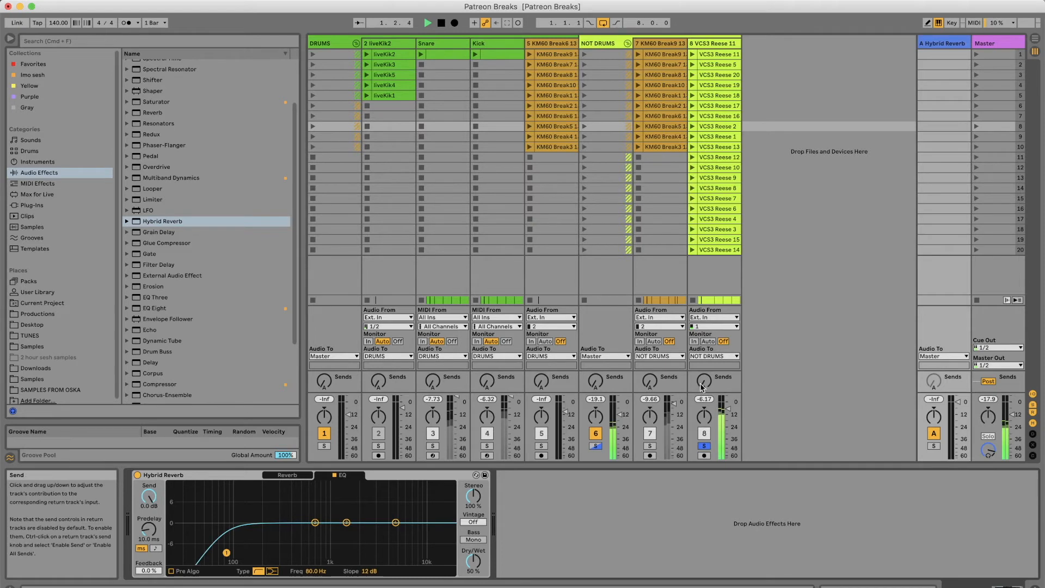
drag(700, 385, 700, 365)
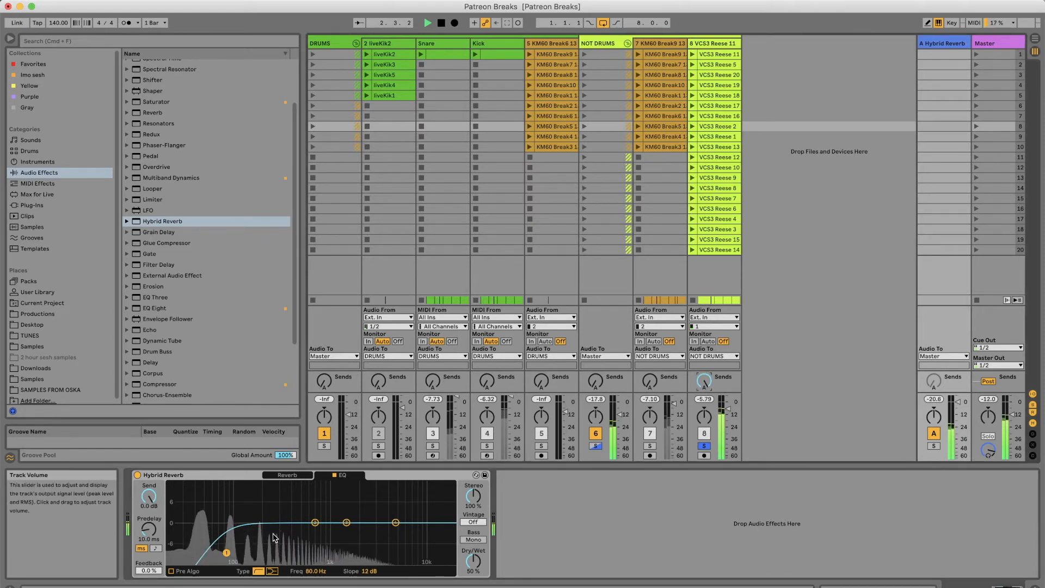
drag(227, 553, 349, 544)
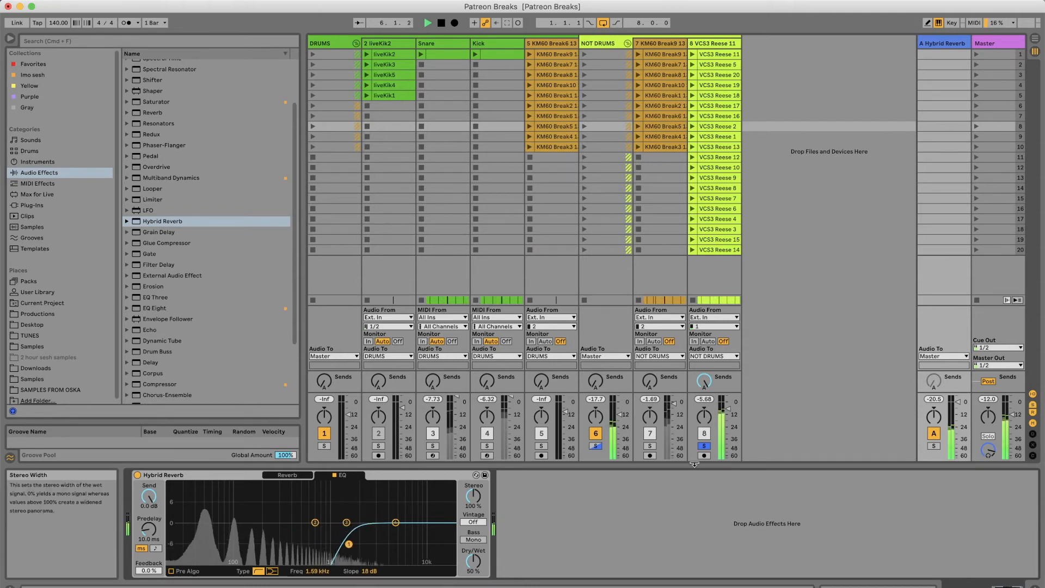
Solo the A Hybrid Reverb return to hear the wet signal alone and adjust its volume slightly
click(935, 447)
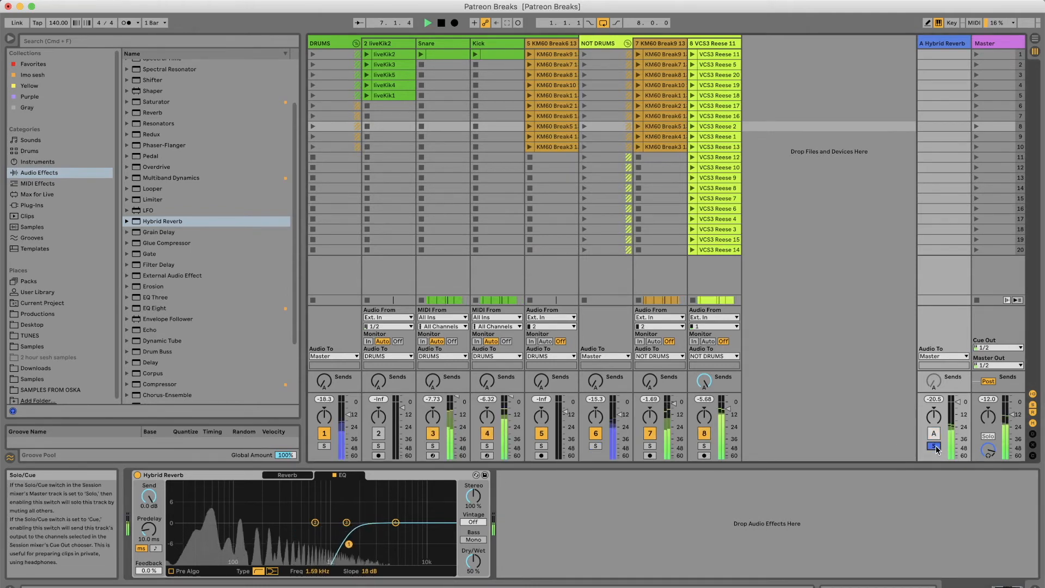
click(935, 447)
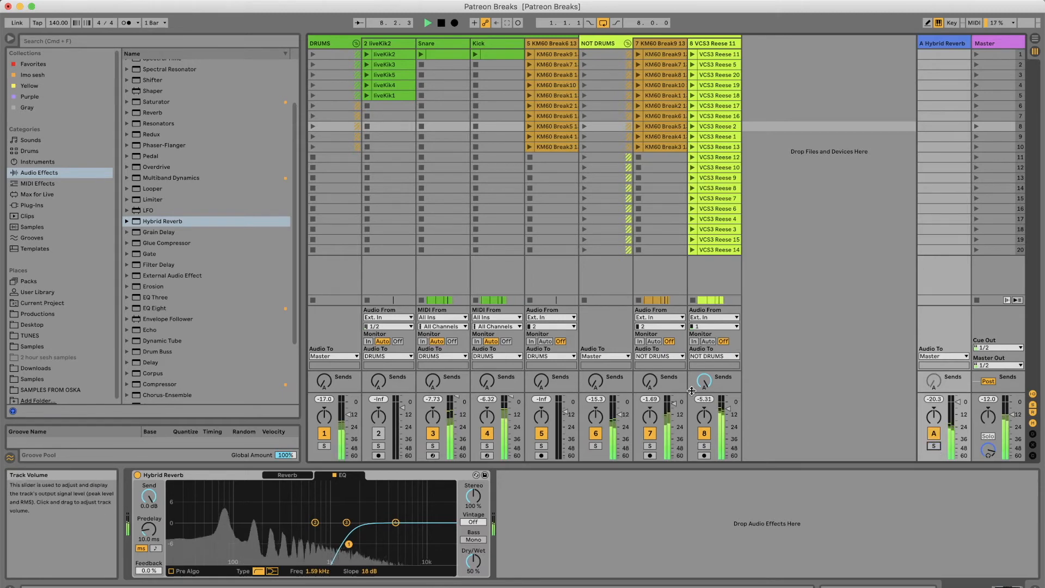
click(934, 446)
click(705, 435)
click(704, 434)
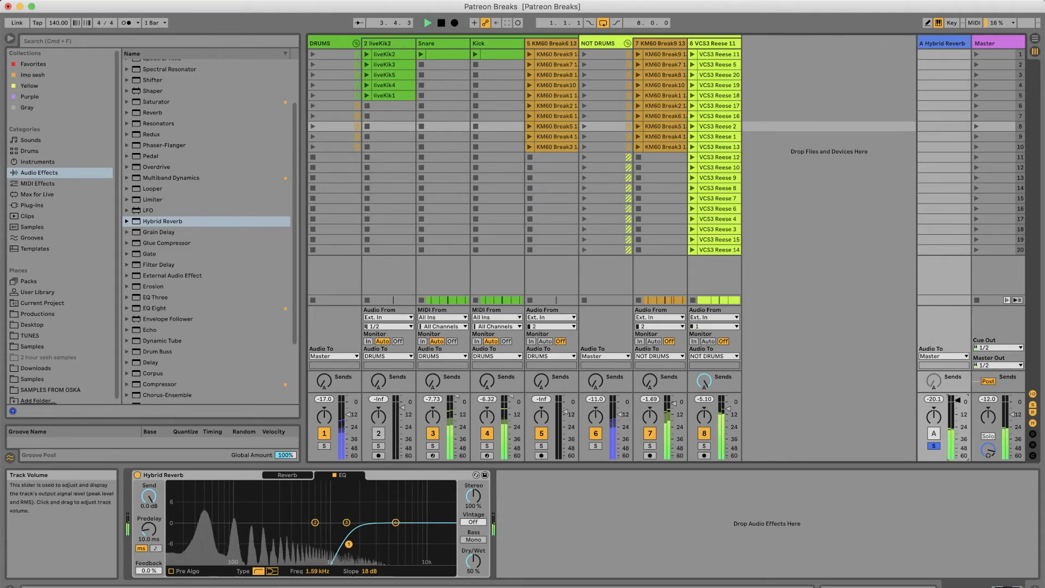
drag(961, 399, 960, 396)
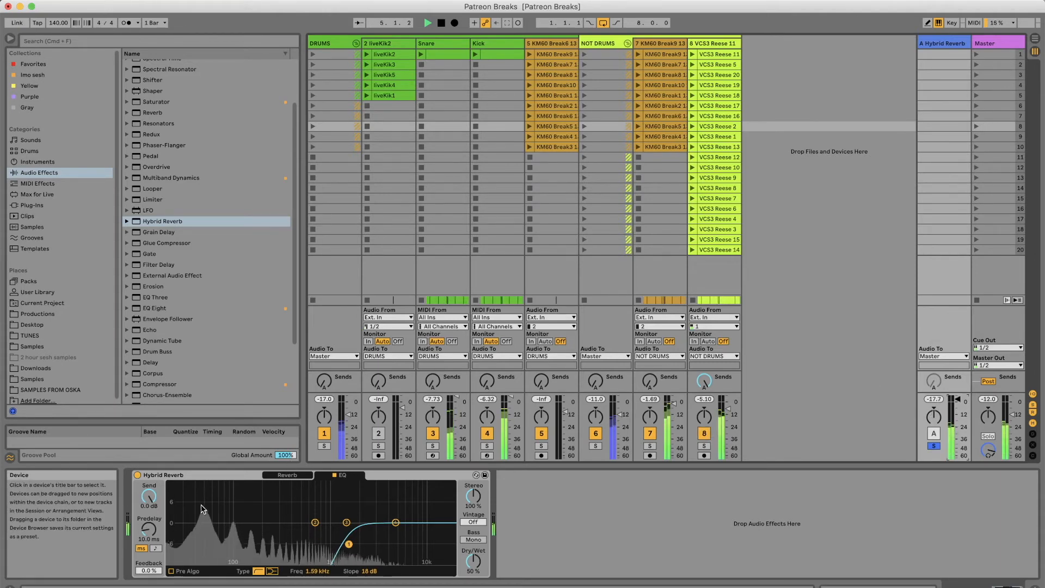
Set the Hybrid Reverb's stereo width to 120%, its dry/wet to 100% and its decay to 8.03 s
click(297, 477)
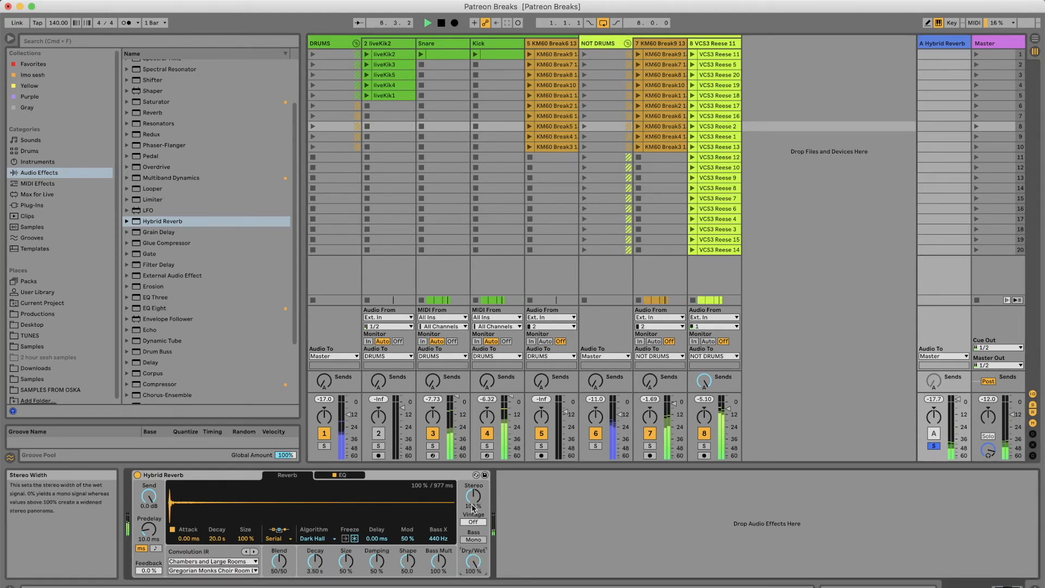
drag(473, 507, 473, 499)
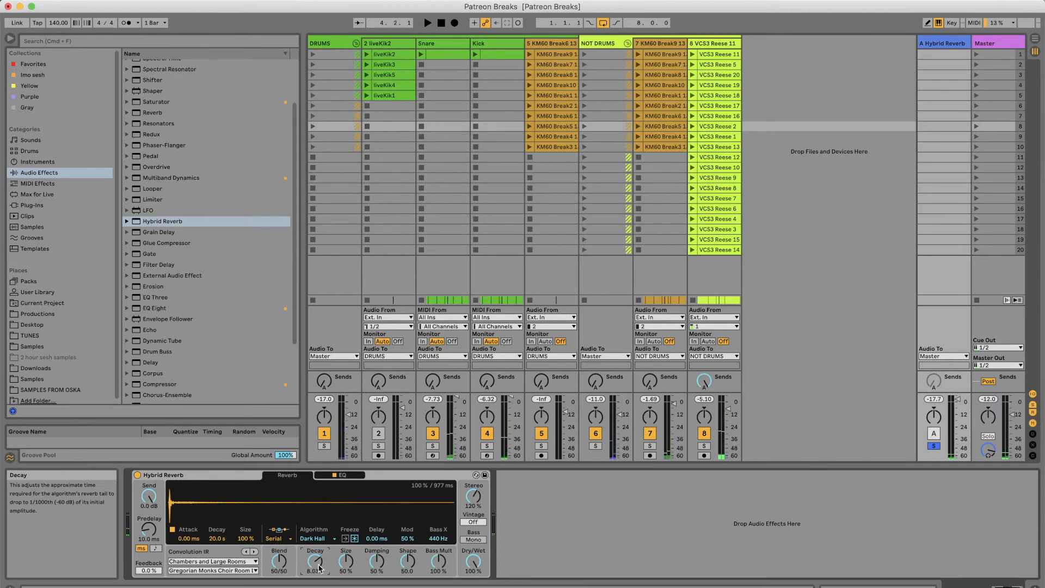
Audition the Concrete Bar LR, Classic Room and Digital Room LR impulse responses in the Hybrid Reverb and settle on Large Wood Room
click(247, 571)
click(212, 476)
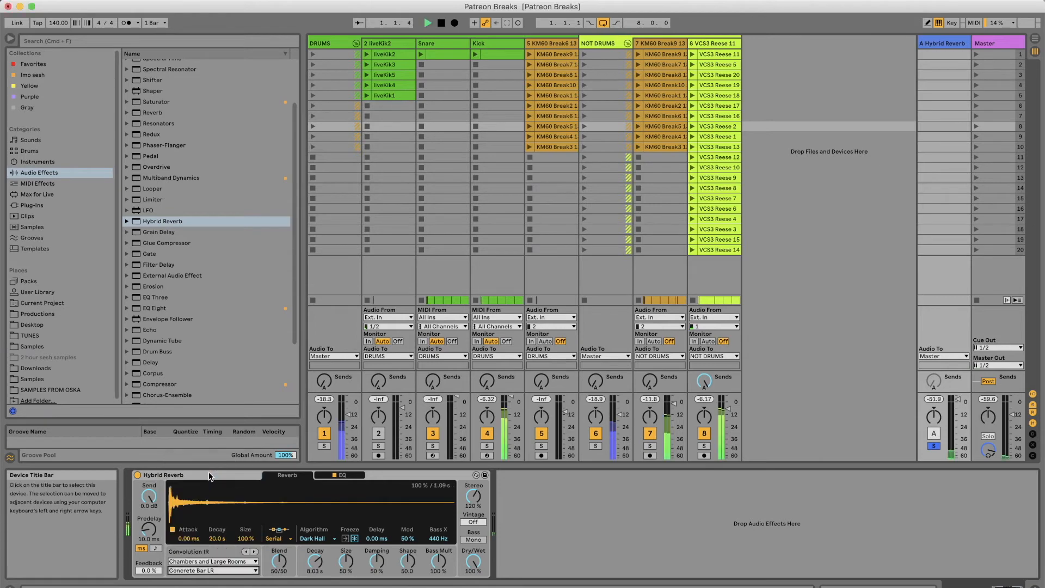
click(255, 571)
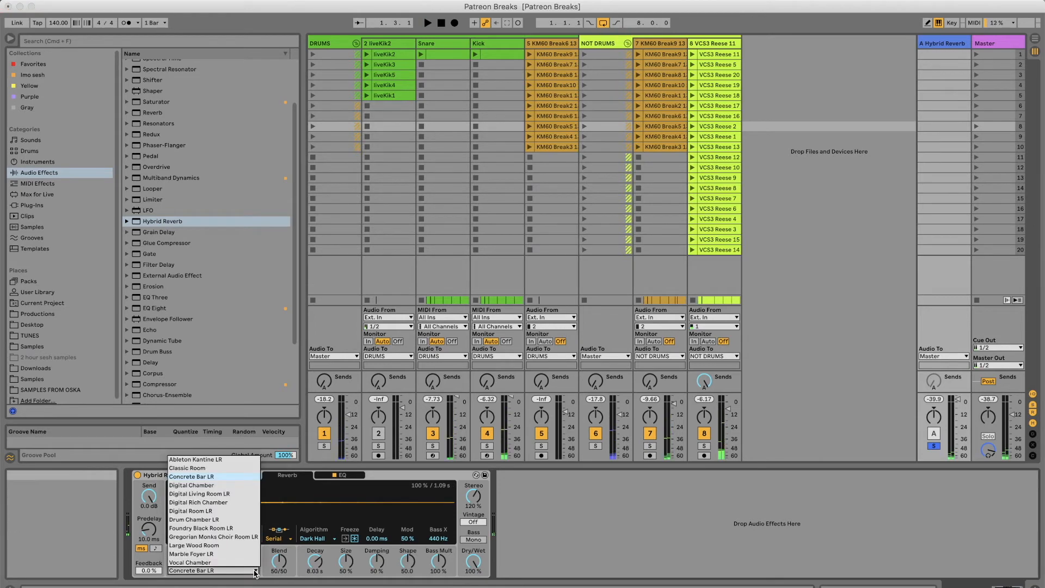
click(219, 467)
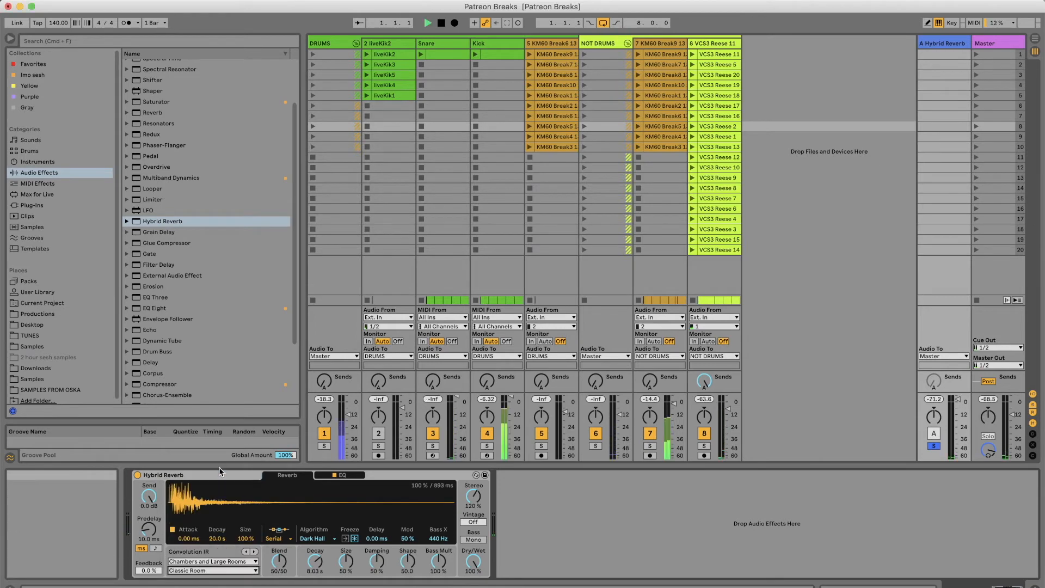
click(252, 571)
click(196, 510)
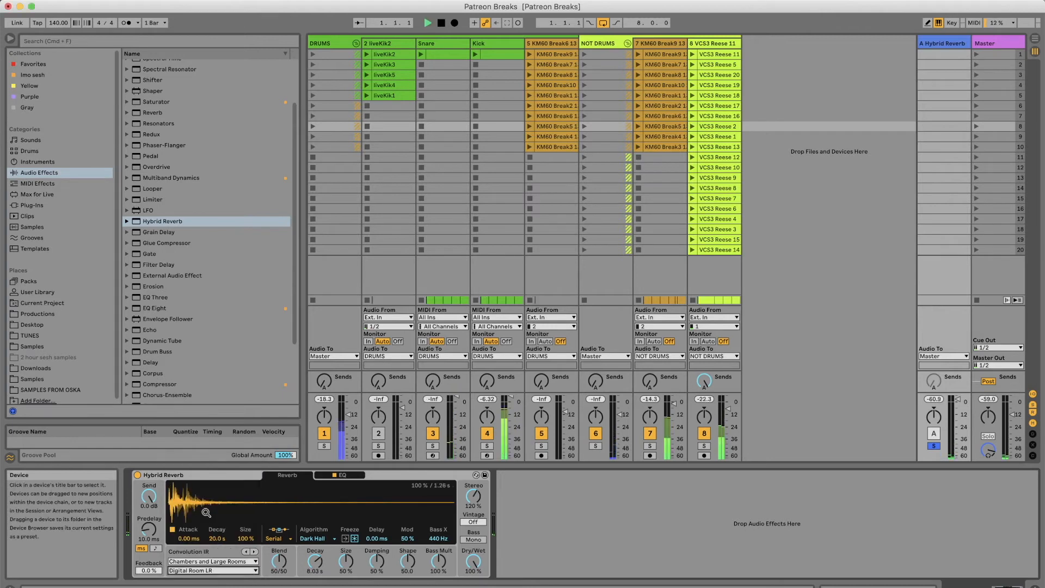
click(255, 571)
click(212, 545)
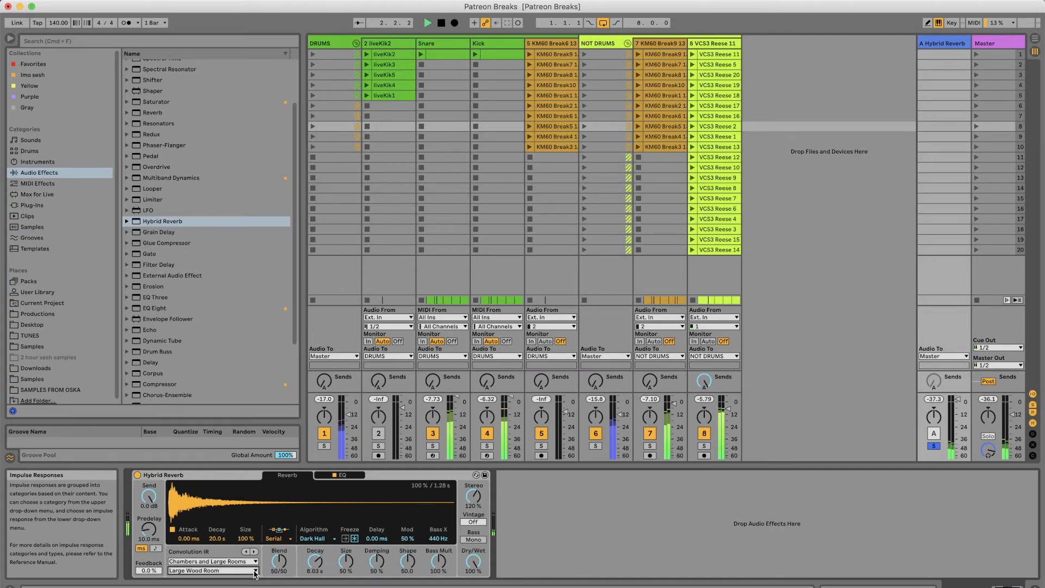
Lower the Hybrid Reverb EQ's low cut to 697 Hz with a 12 dB slope
click(342, 475)
drag(349, 544, 315, 553)
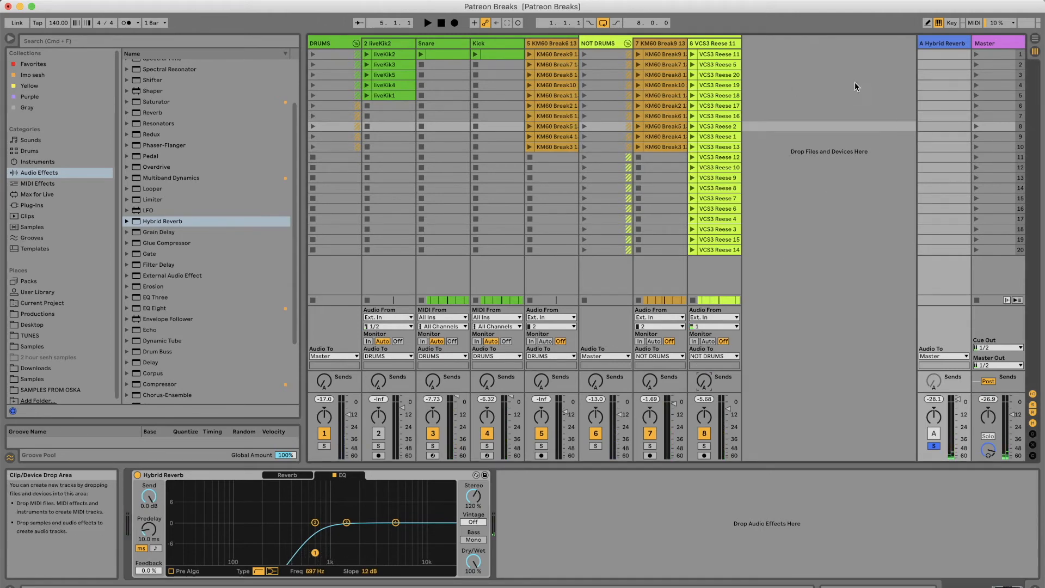
Put the NOT DRUMS group's audio effect rack with the kick and snare sidechain Compressors on the A return, after the Hybrid Reverb
click(610, 43)
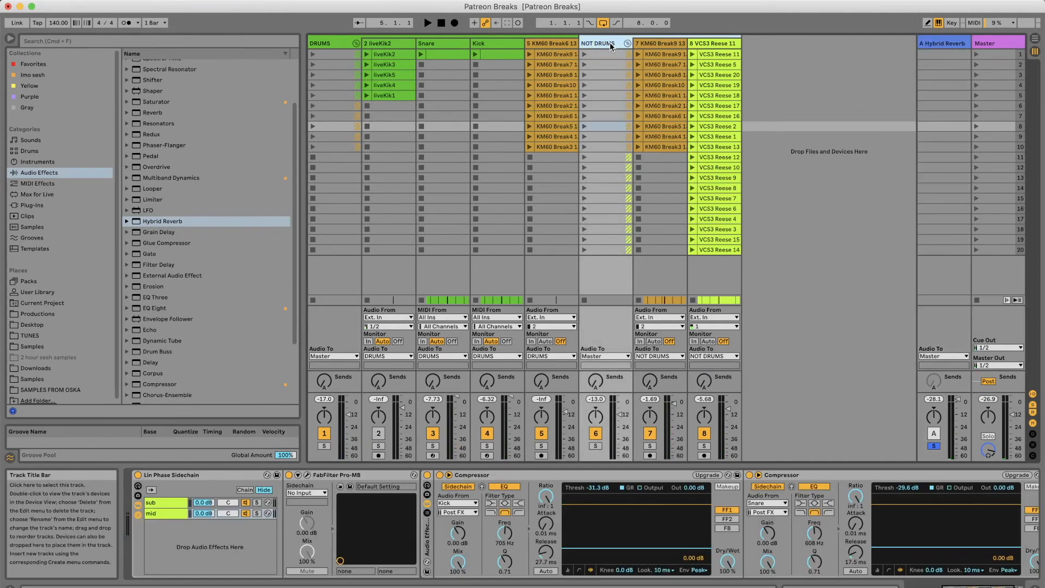
click(212, 480)
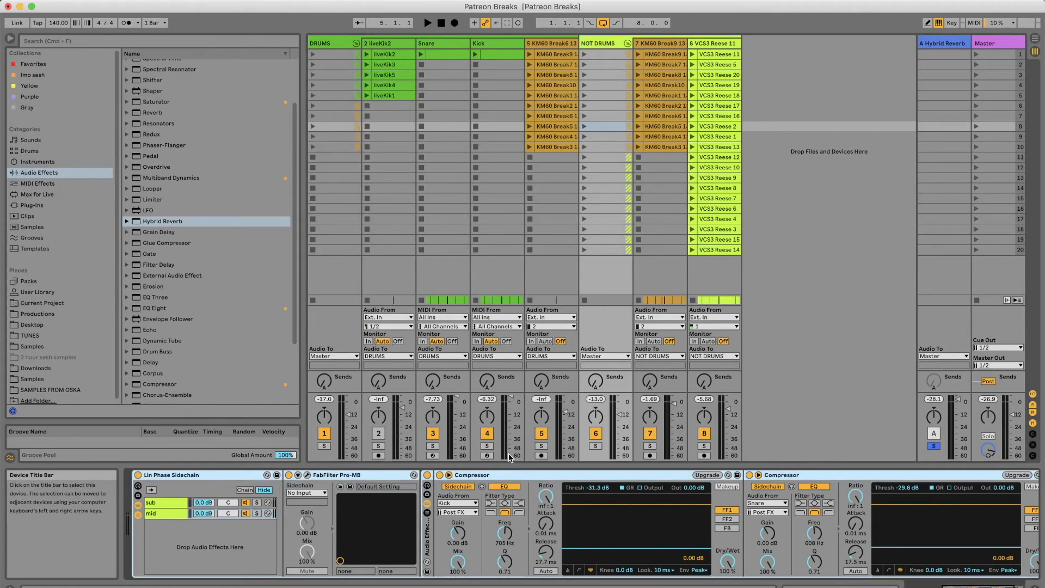
click(525, 477)
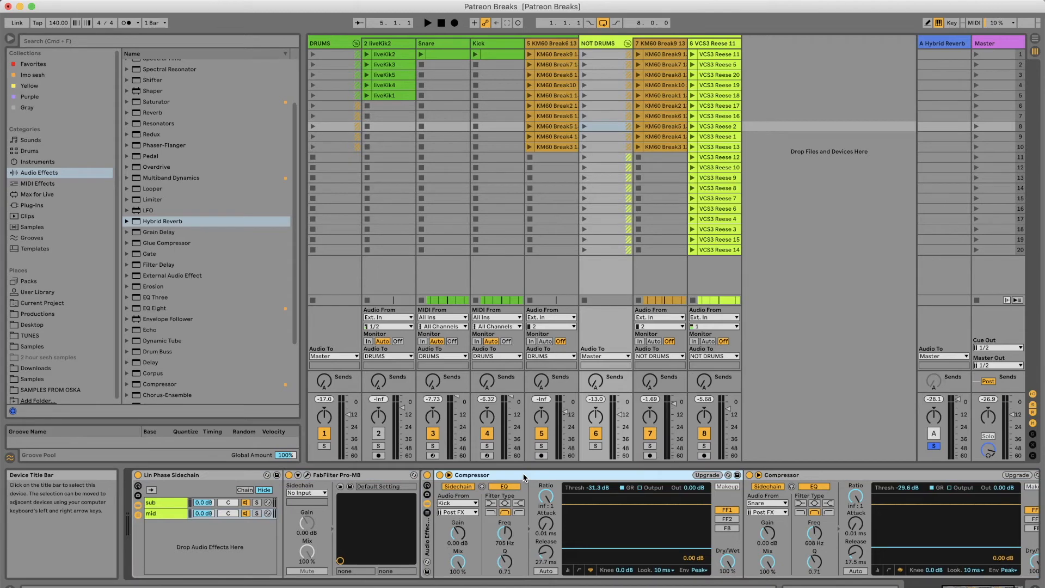
shift+click(818, 477)
click(427, 546)
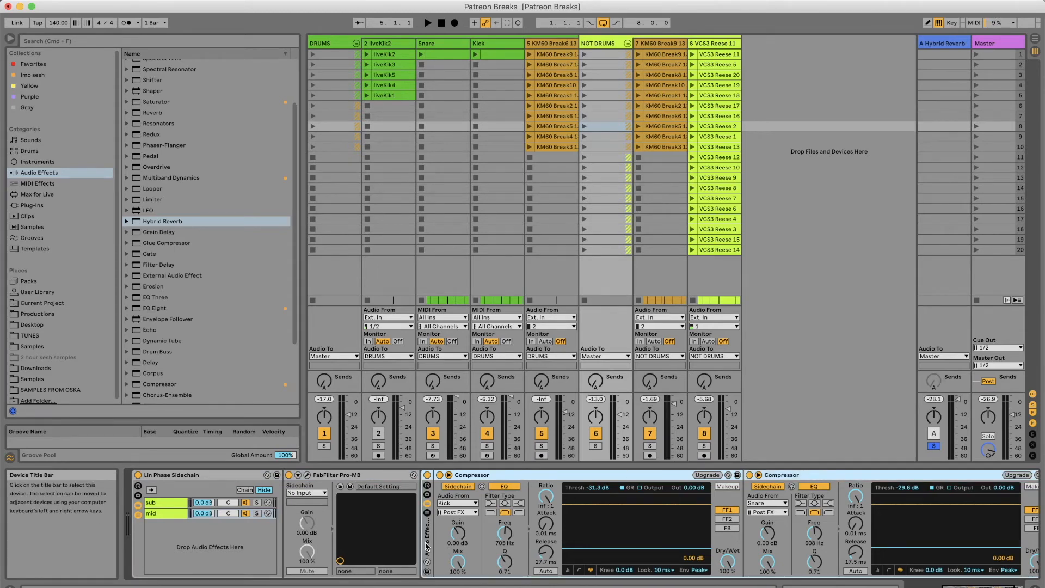
drag(918, 82, 917, 80)
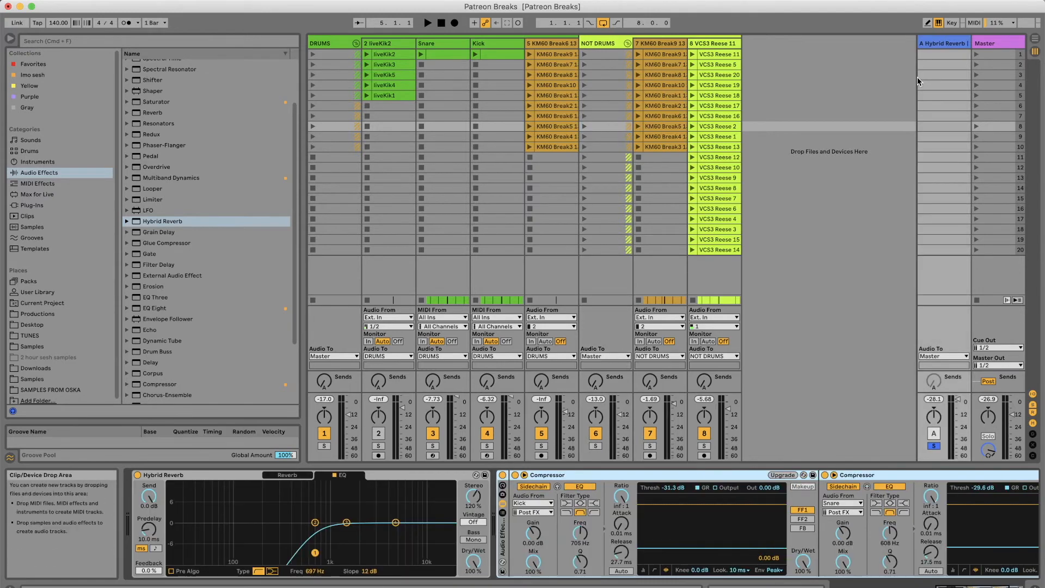
Play the sidechained reverb return briefly on its own and turn off its solo
key(space)
key(space)
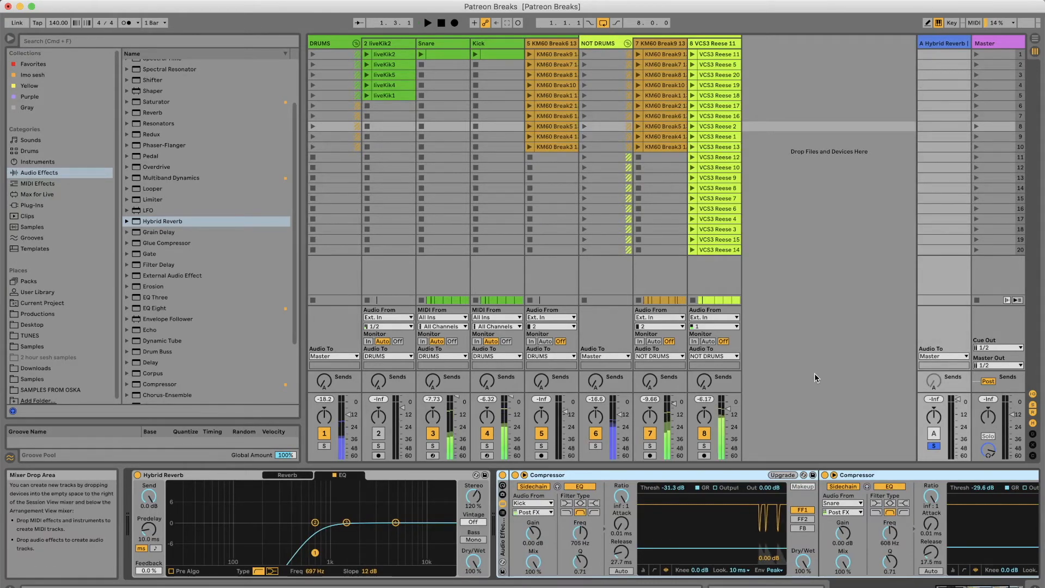
click(936, 445)
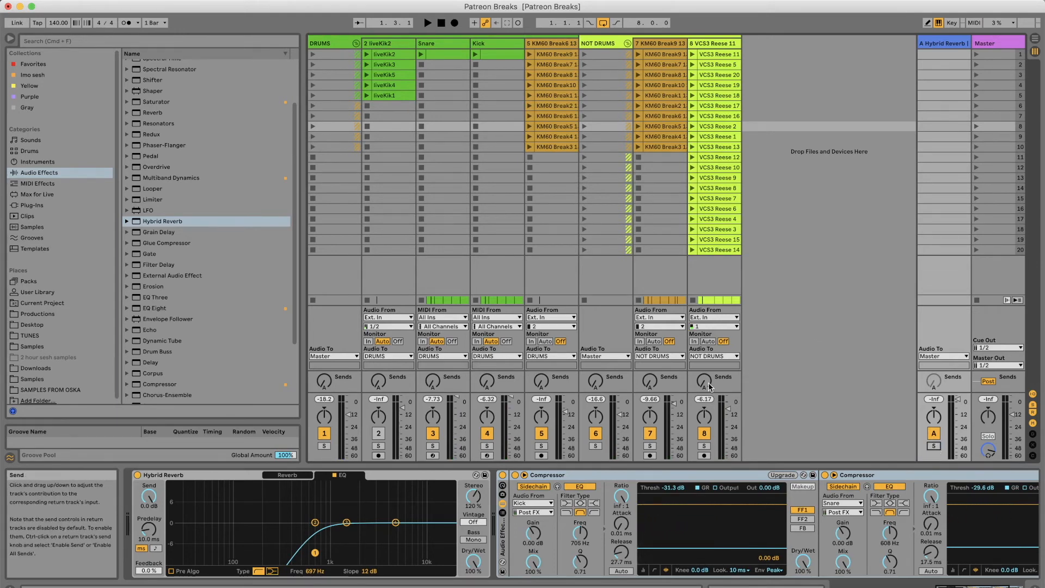
Play the full loop and adjust the 8 VCS3 Reese track's send to the A Hybrid Reverb return in the Session View
key(Tab)
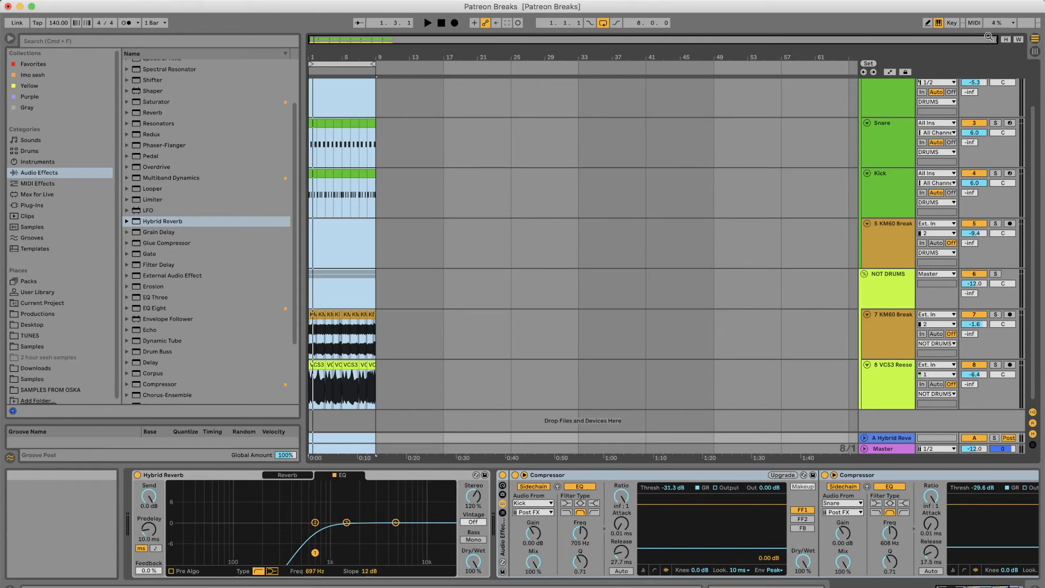
scroll(763, 313, down, 1)
key(space)
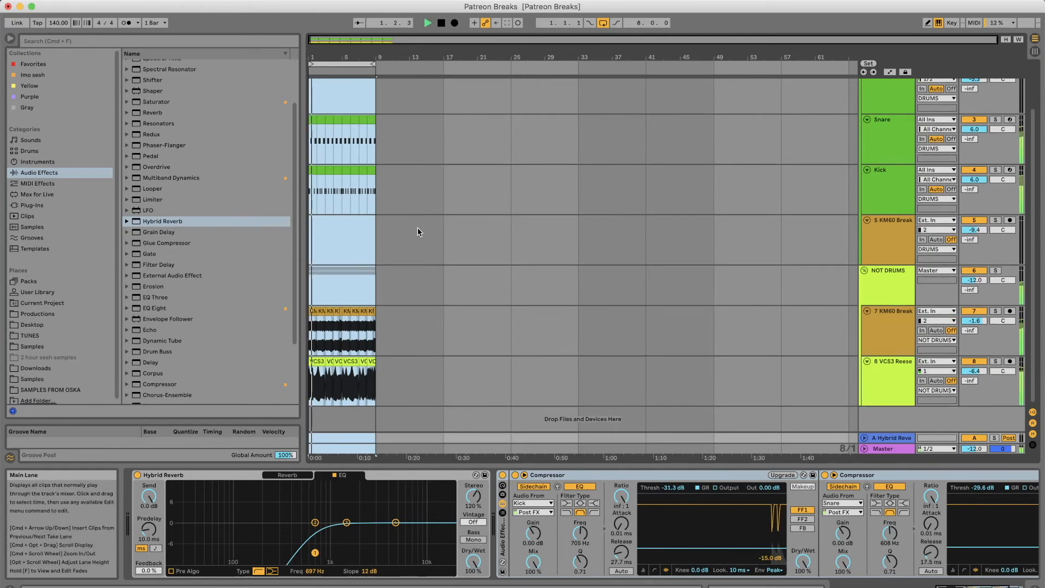
key(Tab)
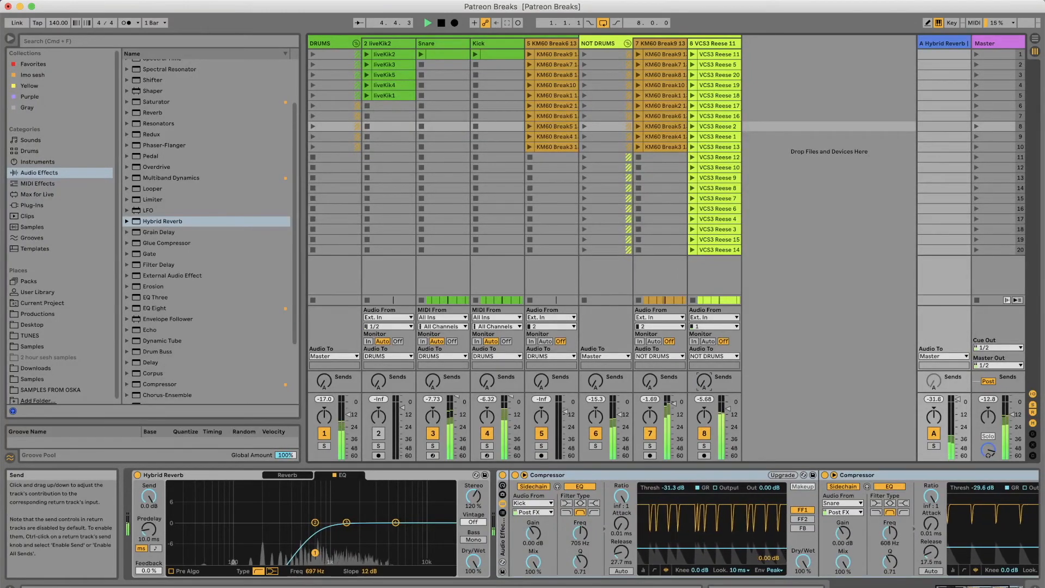
click(707, 376)
drag(705, 381, 705, 463)
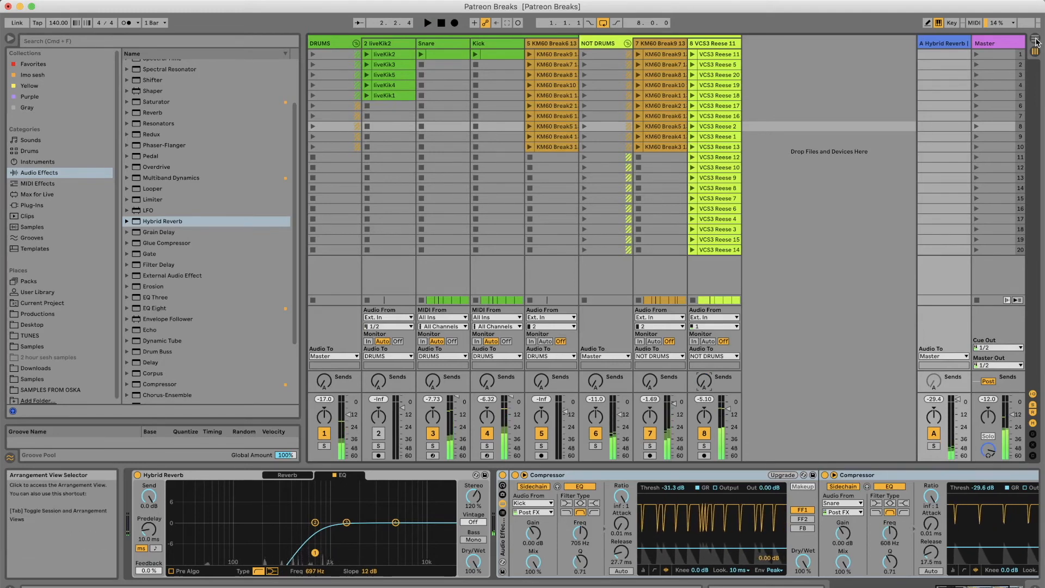
click(1034, 40)
click(1036, 52)
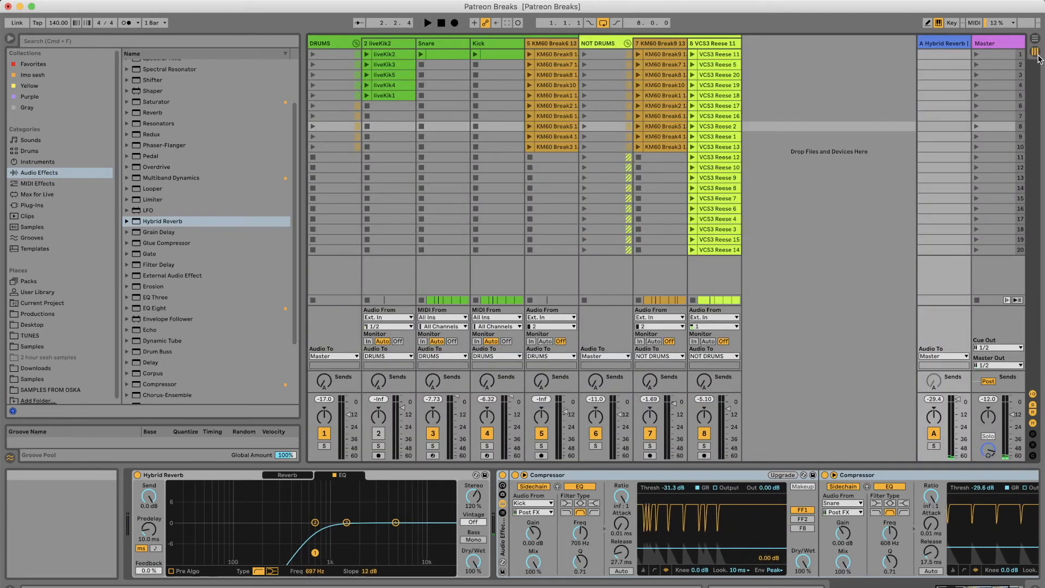
Solo the A return during playback and set the Hybrid Reverb's convolution impulse response to Plate C 1 from the Plates category
click(934, 446)
key(space)
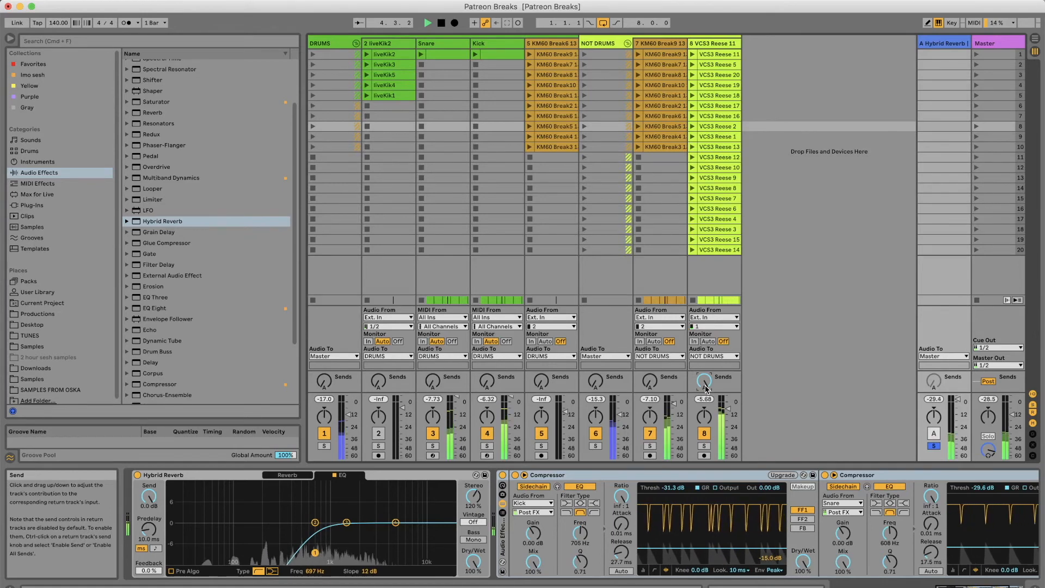
click(206, 477)
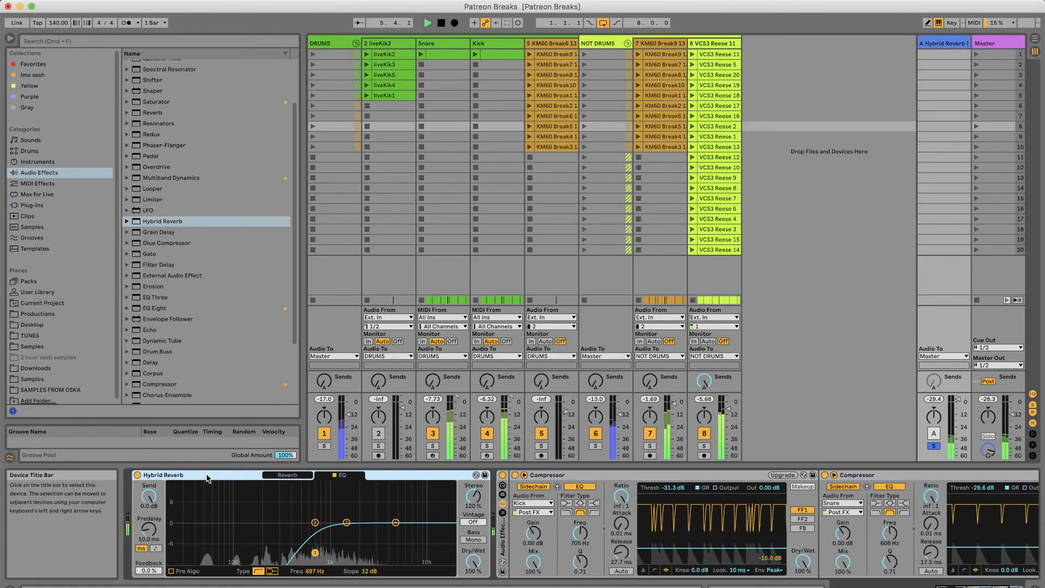
click(288, 475)
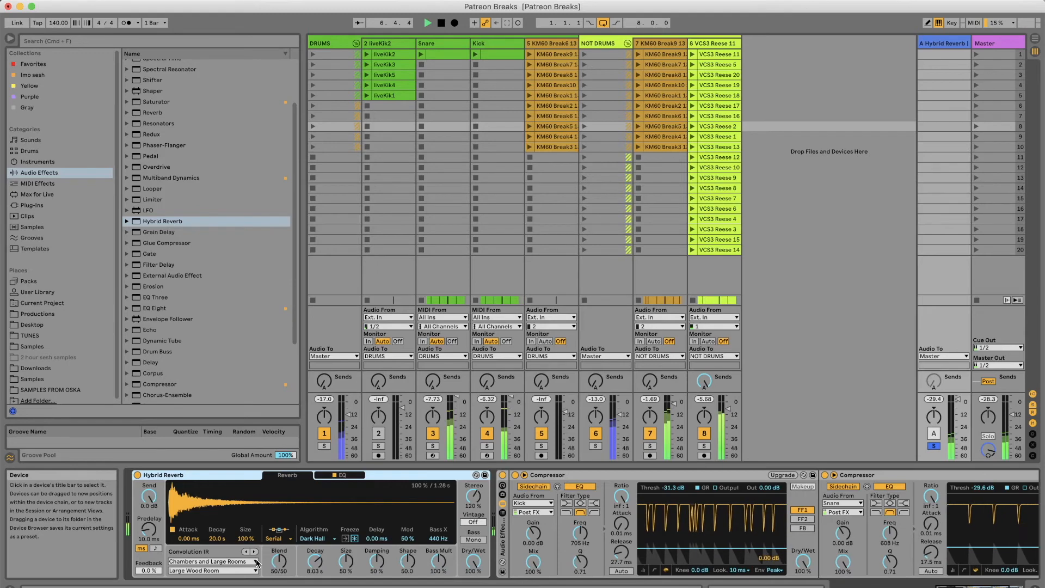
click(218, 561)
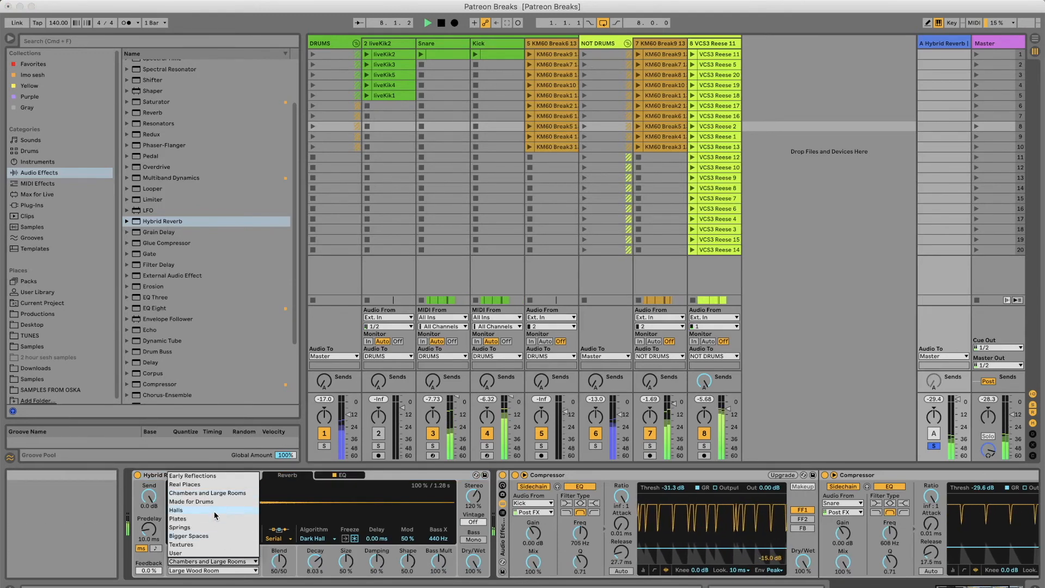
click(215, 519)
click(254, 570)
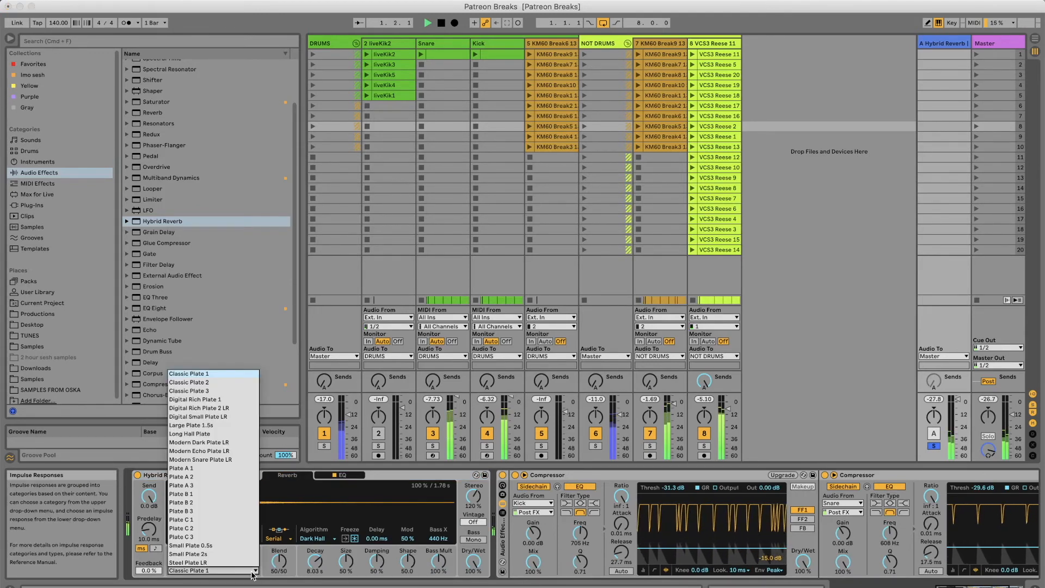
click(185, 528)
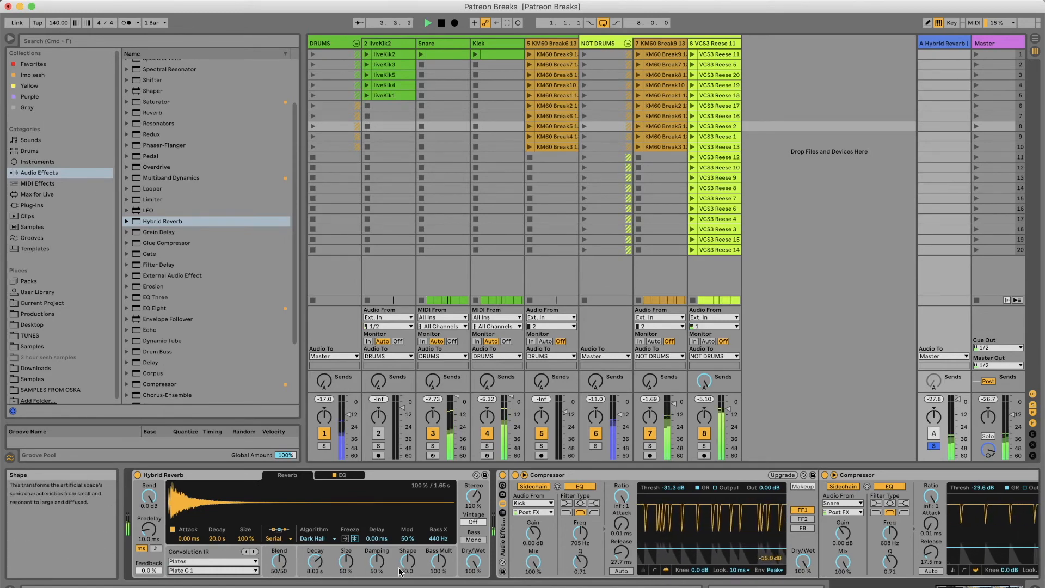
Set the Hybrid Reverb's Bass Mult to 25% and Damping to 0%, and turn on Bass Mono
drag(439, 562, 439, 585)
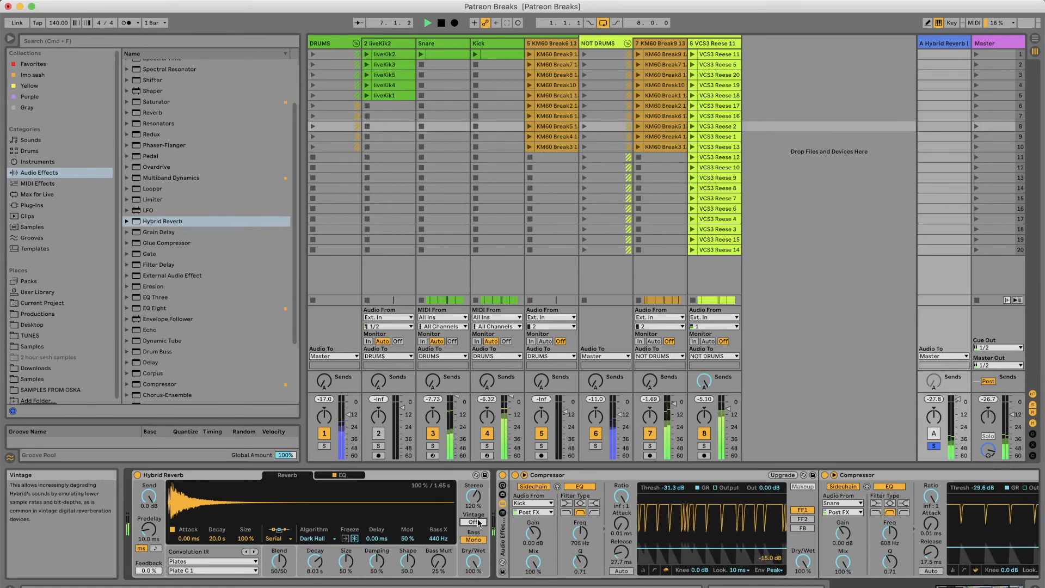
drag(377, 562, 377, 536)
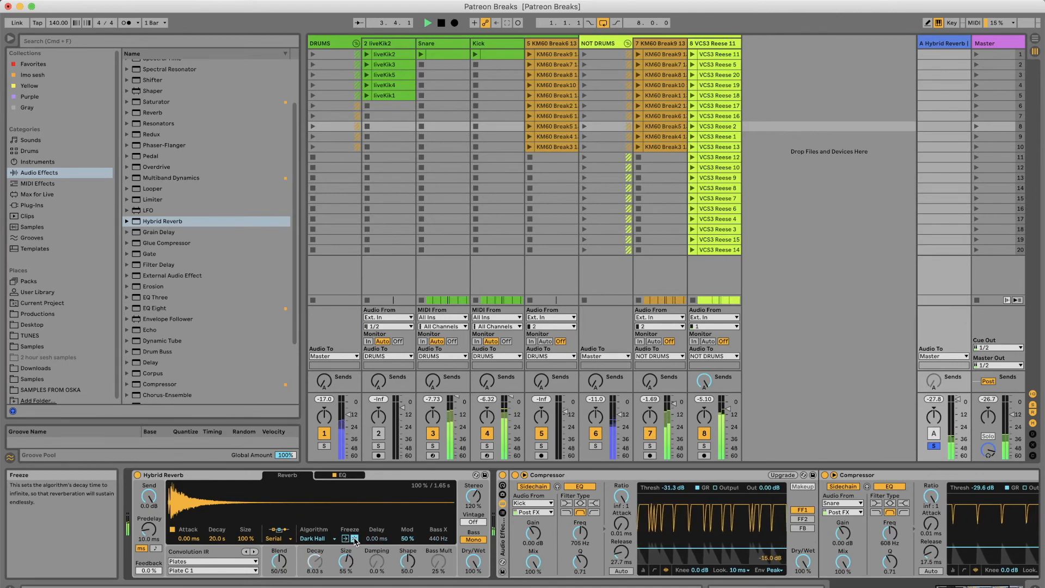
Try the Shimmer algorithm on the Hybrid Reverb, adjusting its pitch shift and damping, and stop playback
click(320, 538)
click(321, 565)
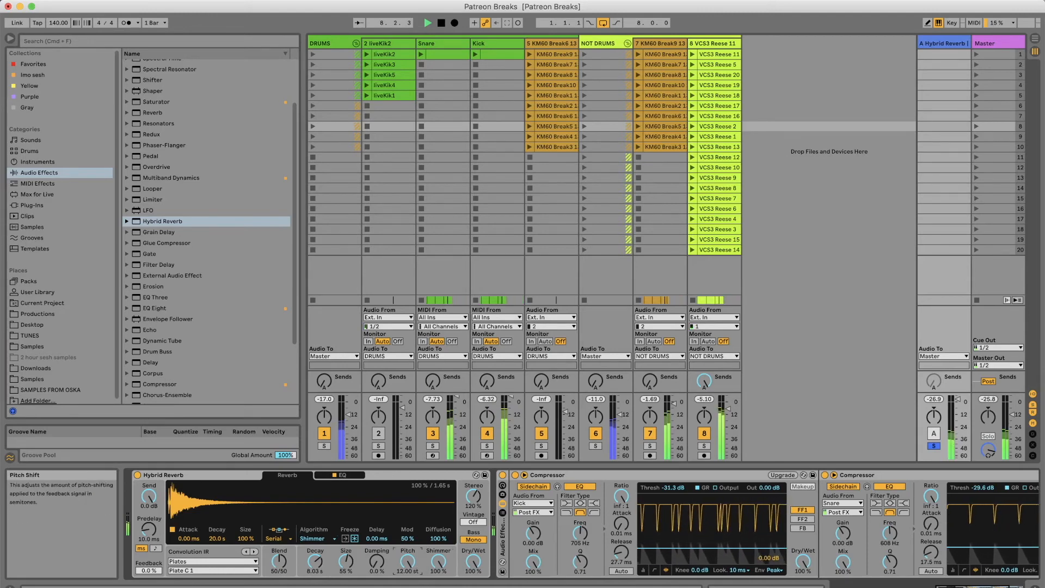
drag(408, 561, 408, 571)
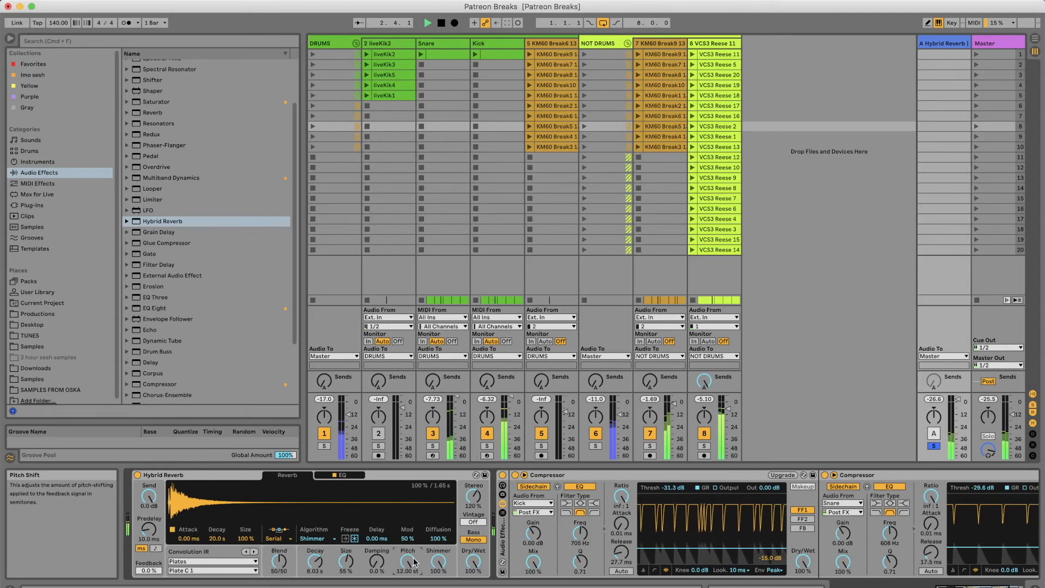
drag(377, 561, 377, 544)
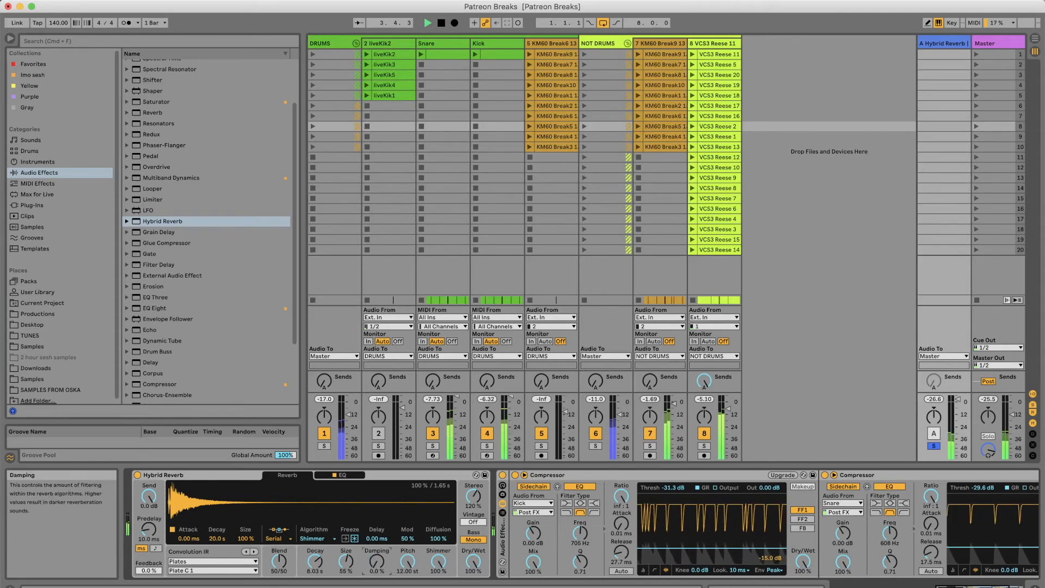
key(space)
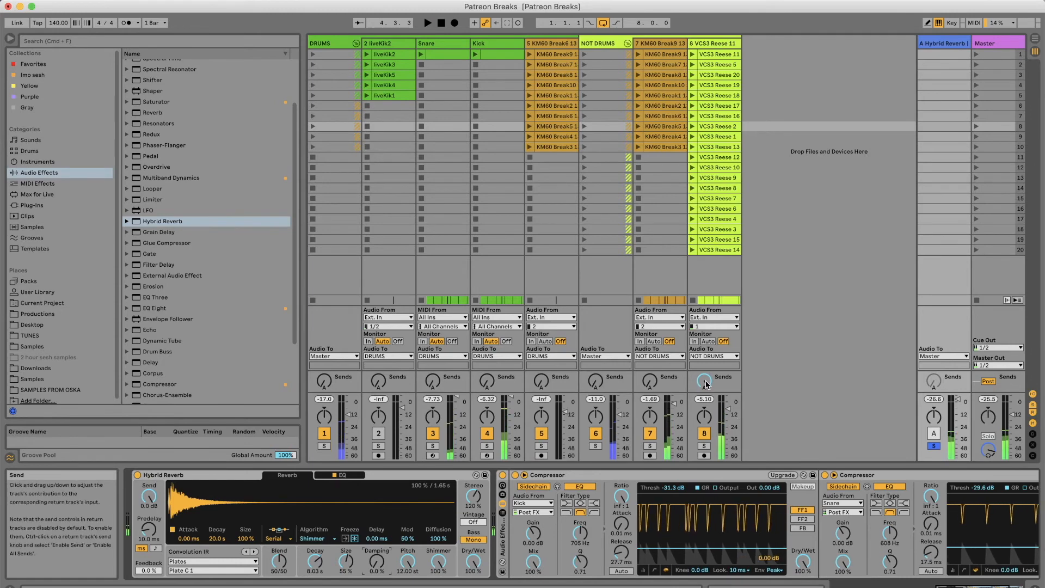
Prepare automation drawing in the Arrangement View with automation lanes shown, a fixed 1/2 grid and Draw Mode on
click(1035, 39)
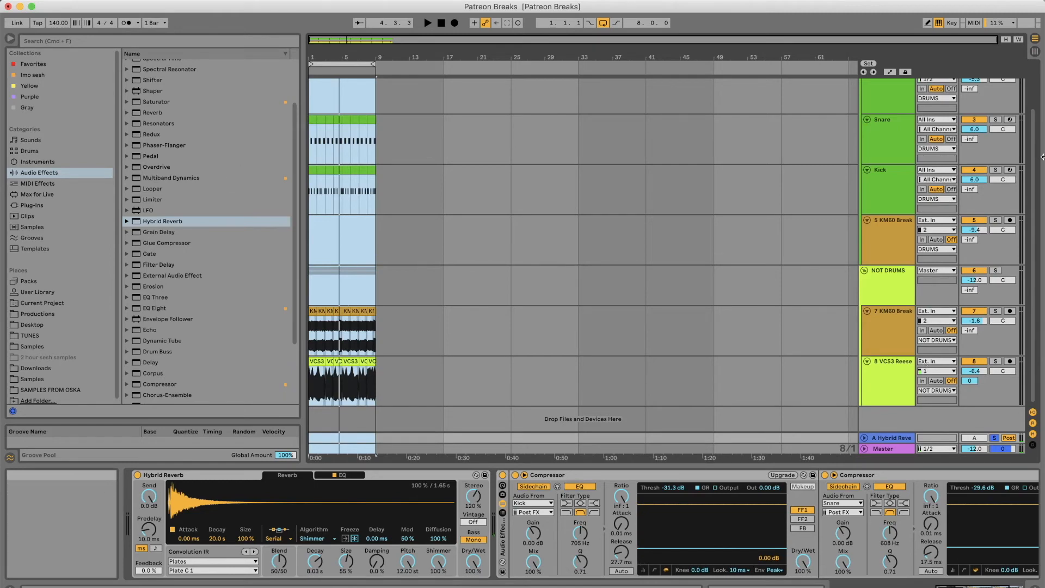
click(1036, 54)
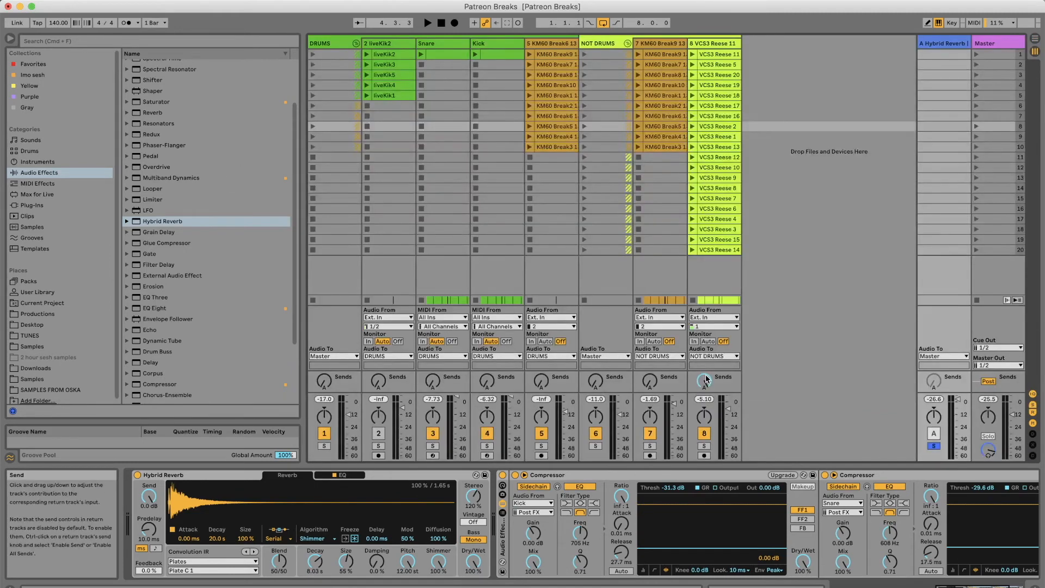
click(1035, 38)
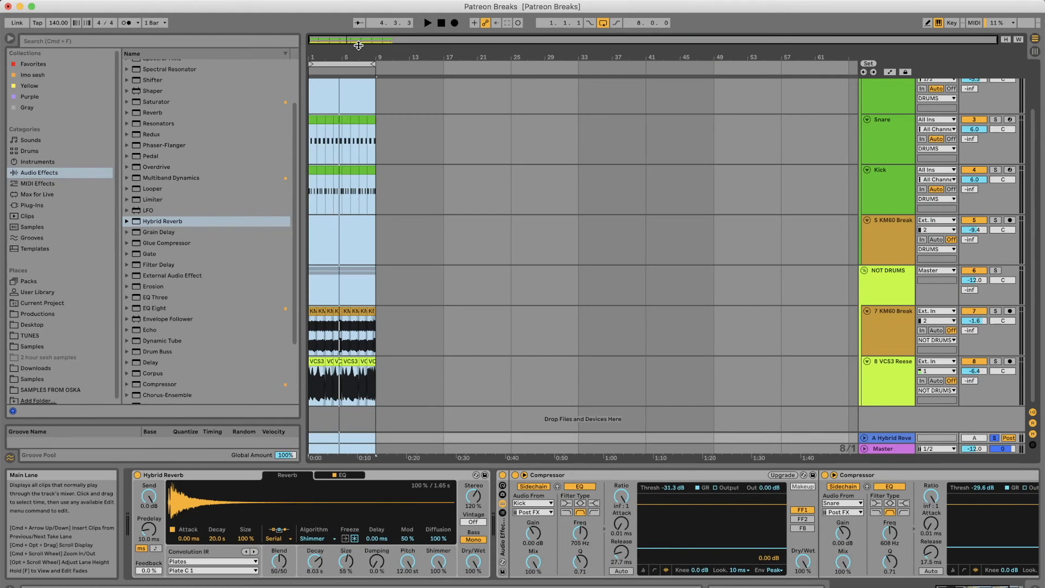
drag(309, 57, 310, 146)
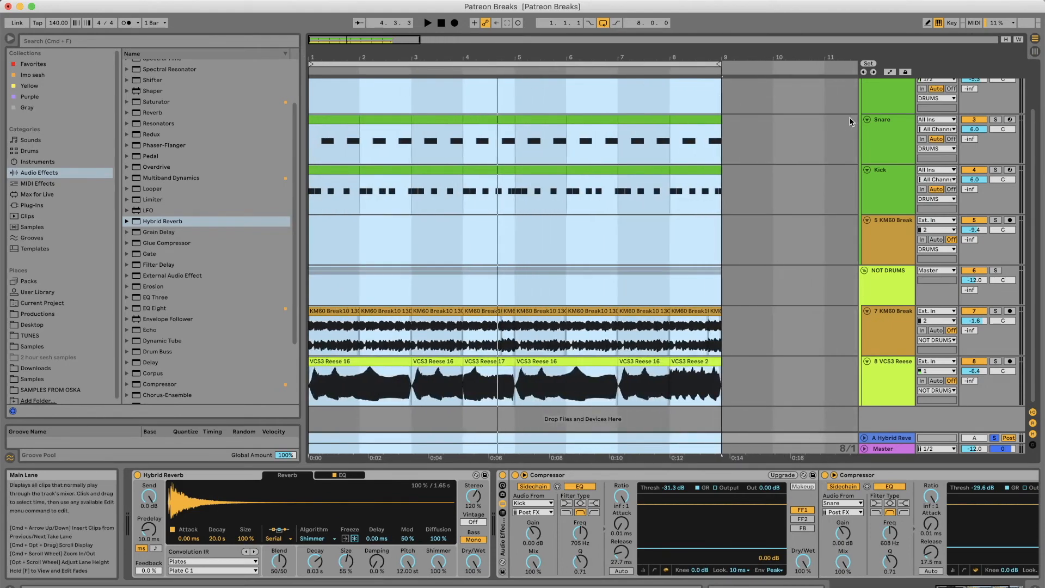
click(890, 73)
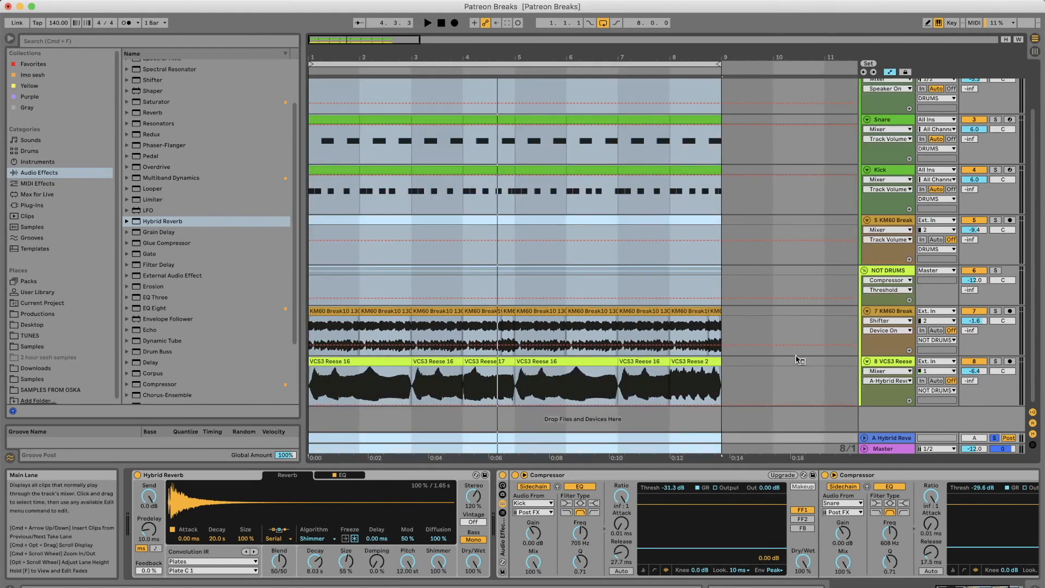
right_click(796, 357)
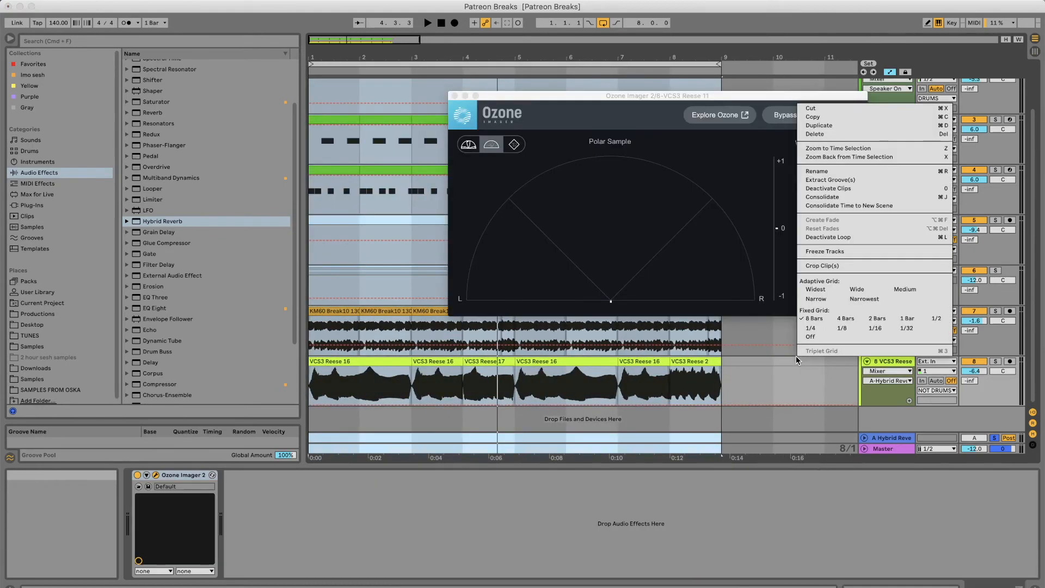
click(937, 319)
click(929, 23)
Turn off the A Hybrid Reverb return's solo in the Session View and return to the arrangement
key(space)
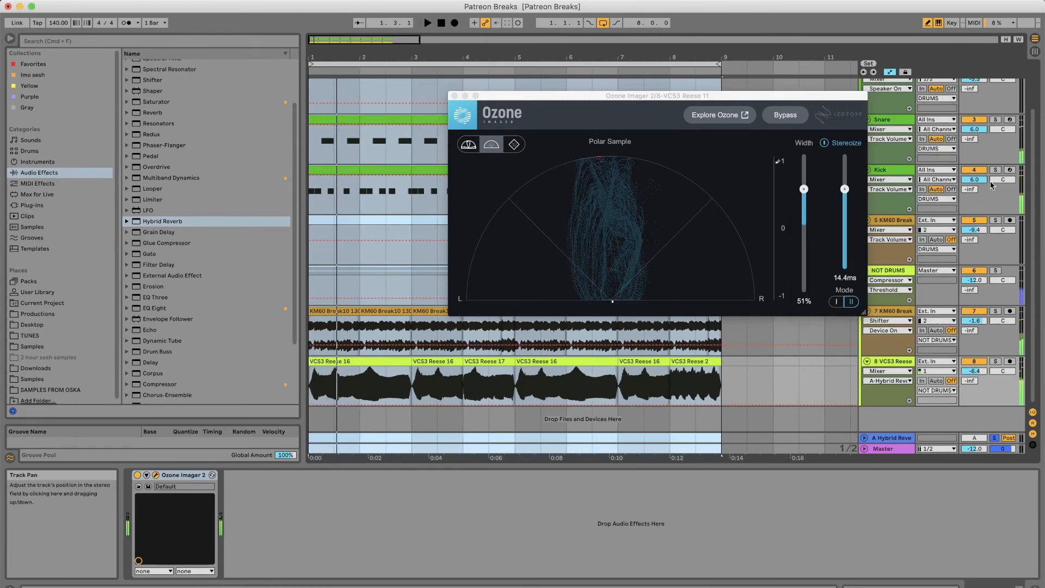
click(1037, 52)
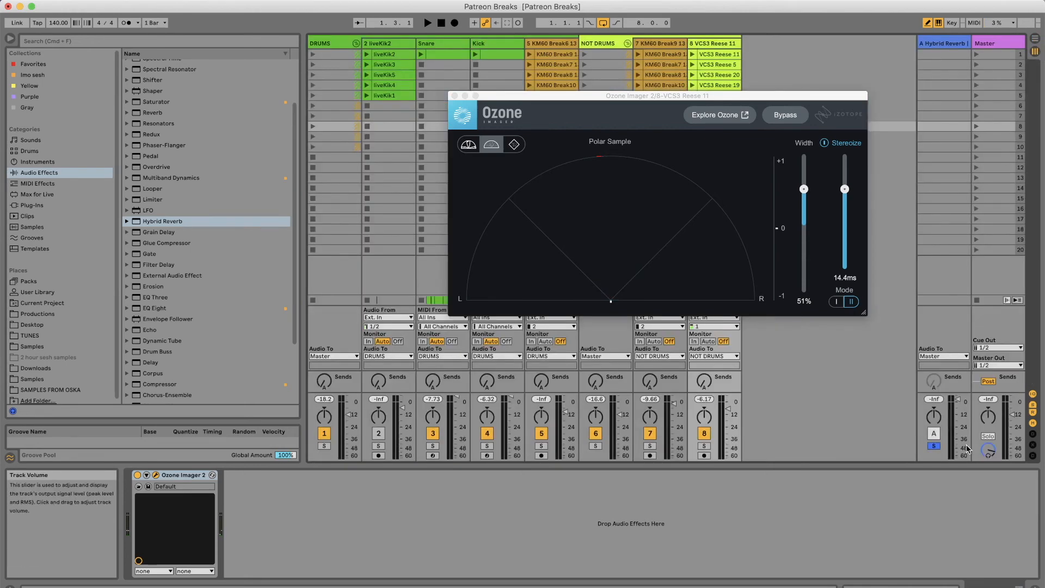
click(1035, 39)
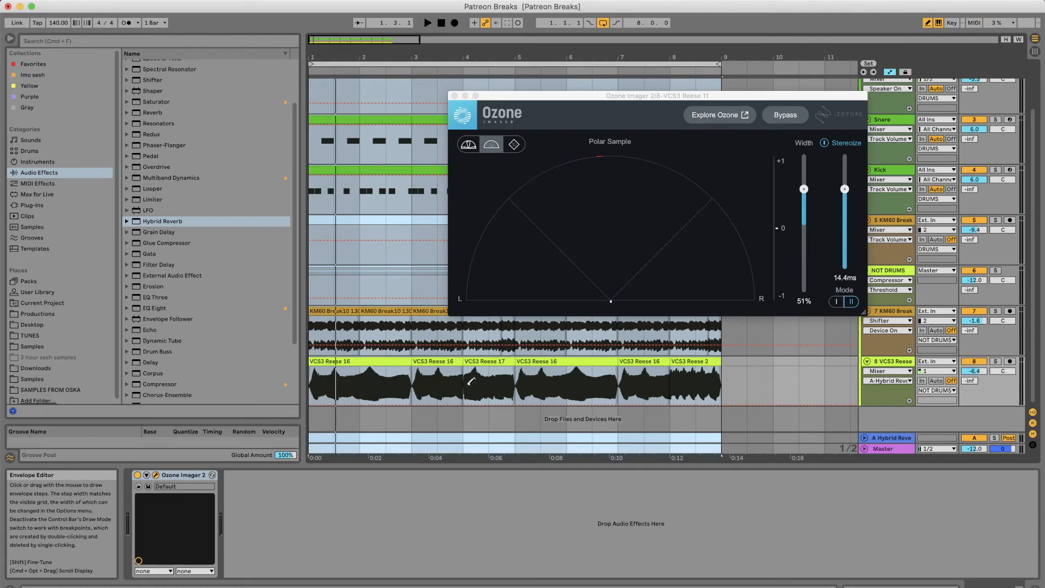
During playback, draw the 8 VCS3 Reese track's A-Hybrid Reverb send automation at 0 dB over the second half of bars 2, 4, 6 and 8
key(space)
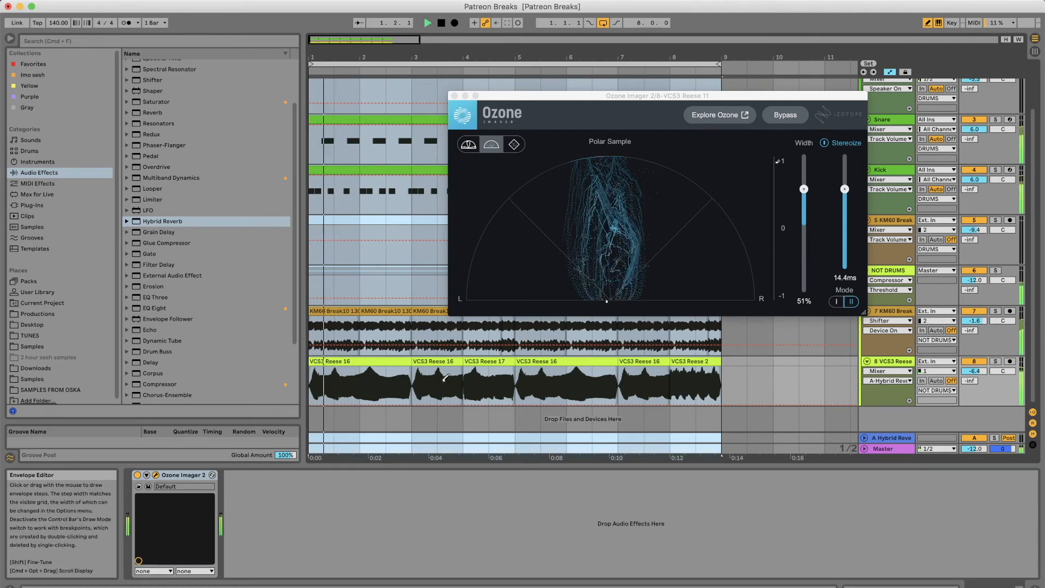
click(381, 393)
drag(401, 390, 398, 266)
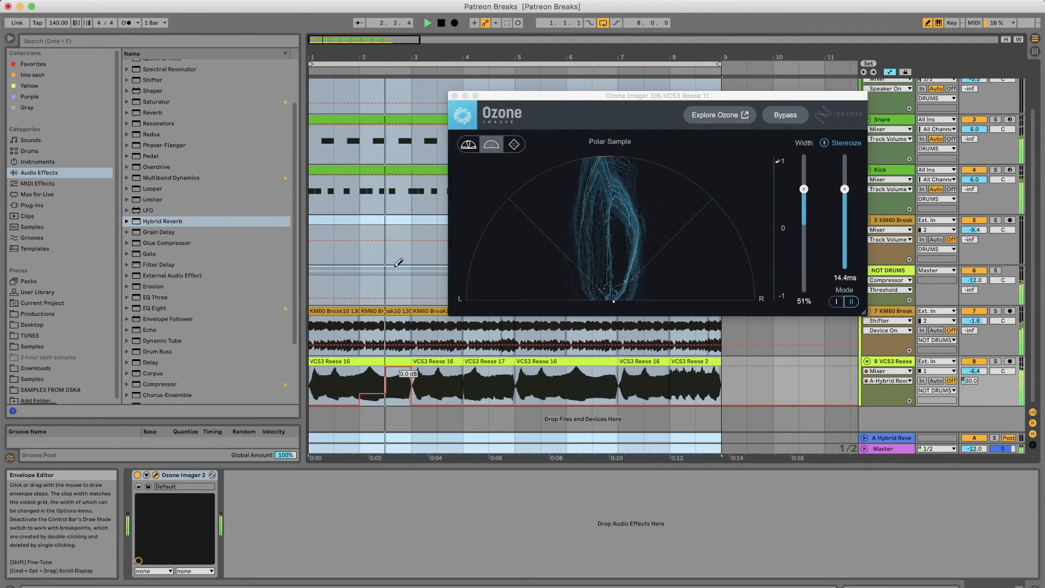
click(376, 393)
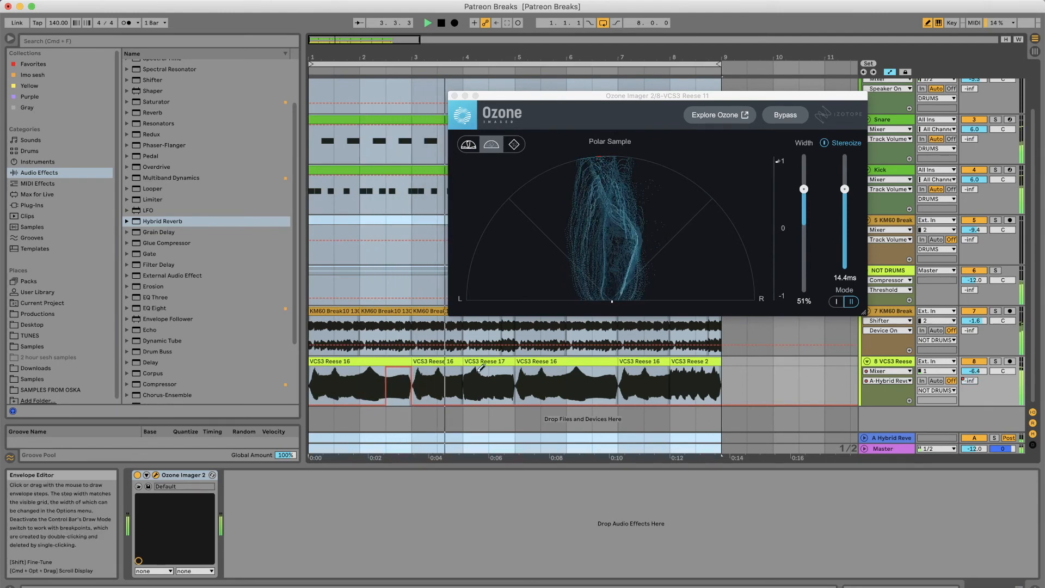
click(502, 376)
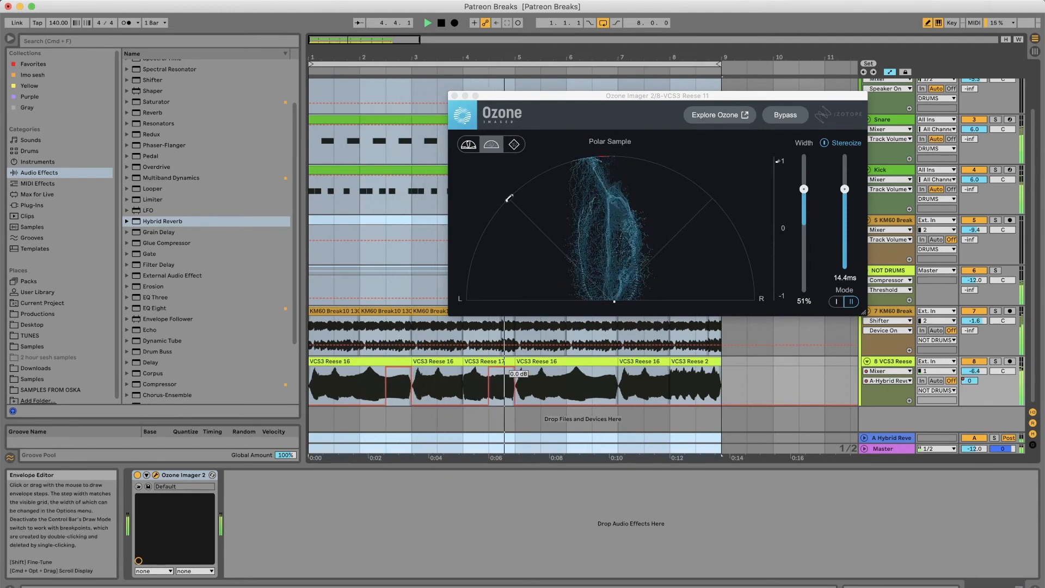
drag(606, 402, 618, 364)
click(715, 363)
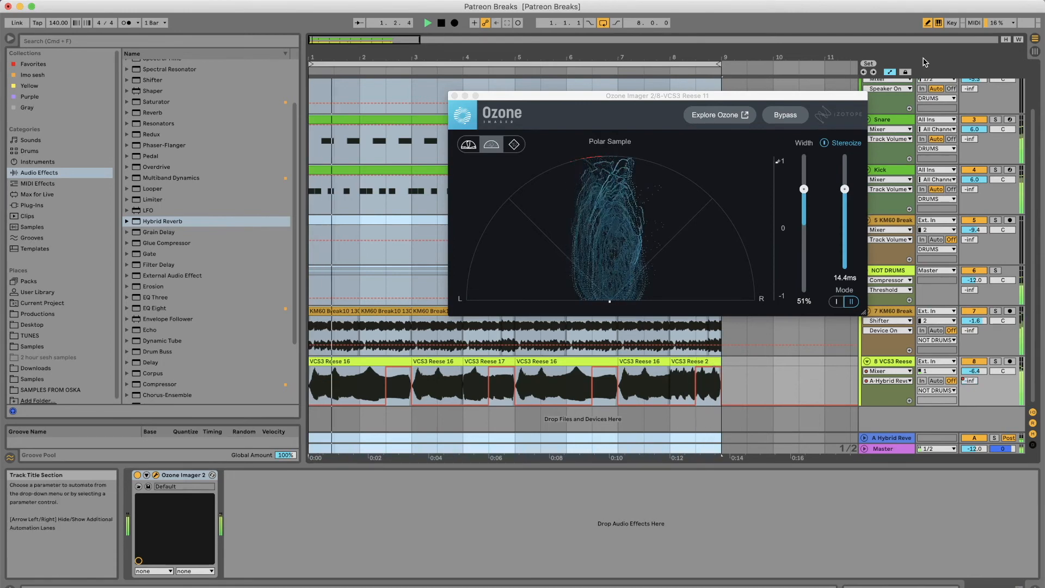
Solo the A Hybrid Reverb return in the Session View and show its device chain
click(1034, 51)
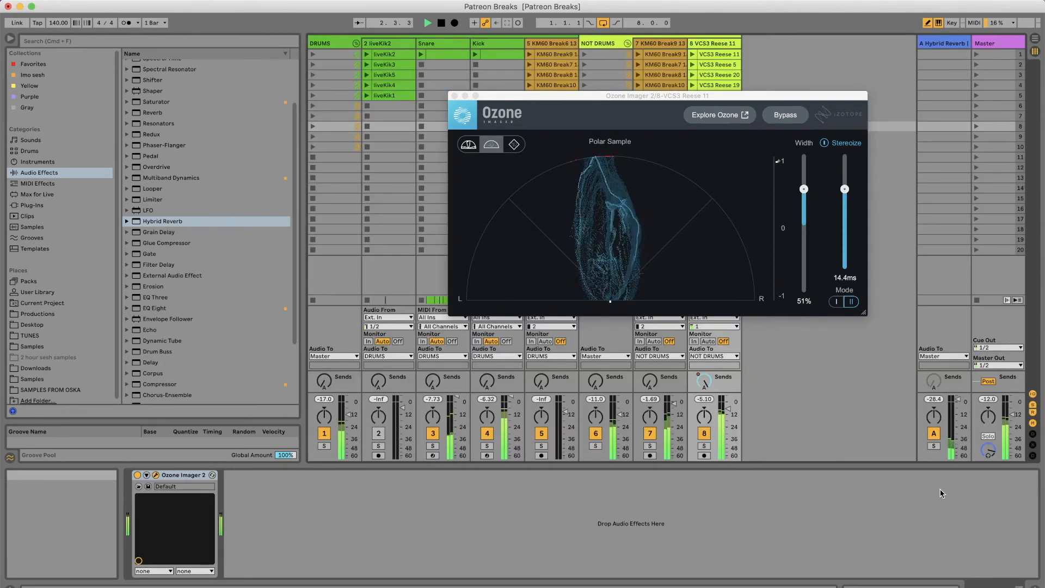
click(934, 447)
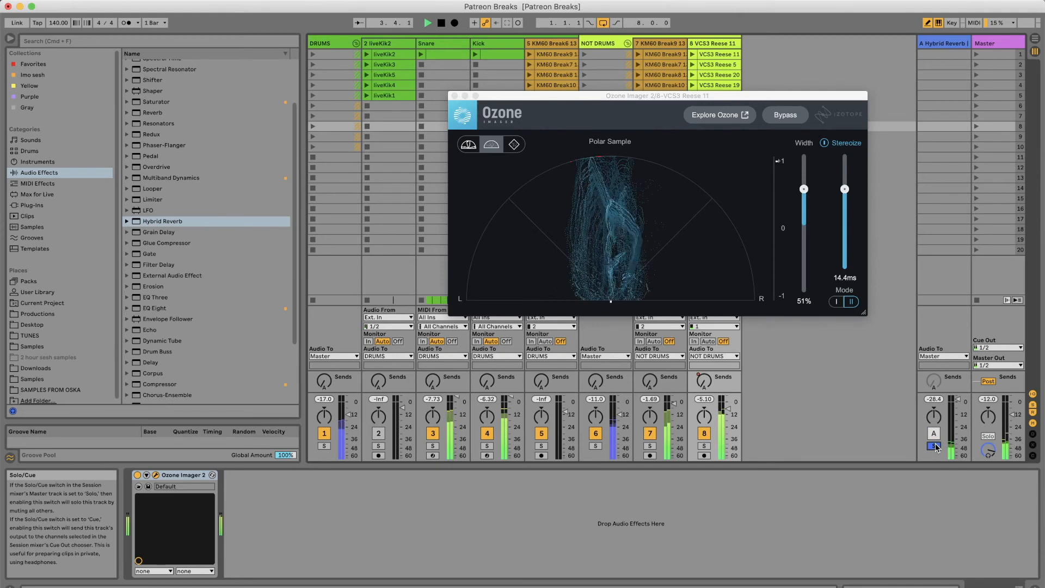
click(942, 43)
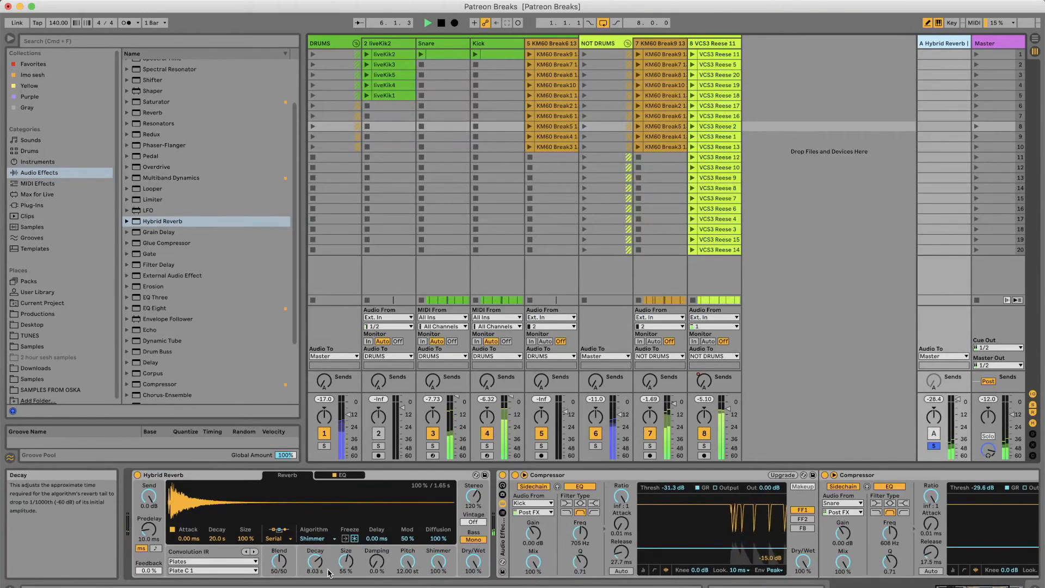
Set the Hybrid Reverb to the Tides algorithm with a 49/51 blend and 55% predelay feedback
drag(408, 561, 408, 567)
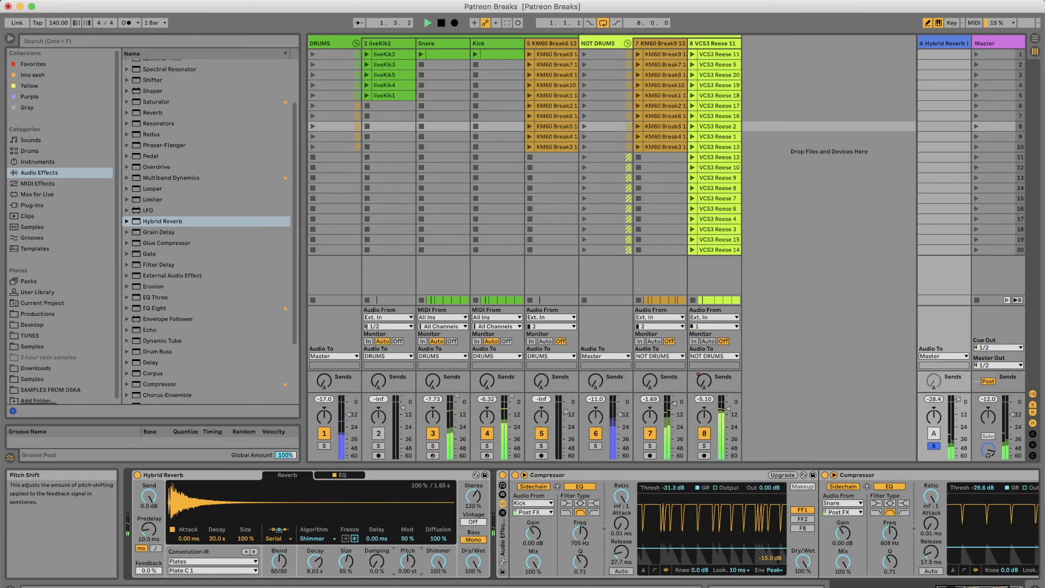
click(327, 539)
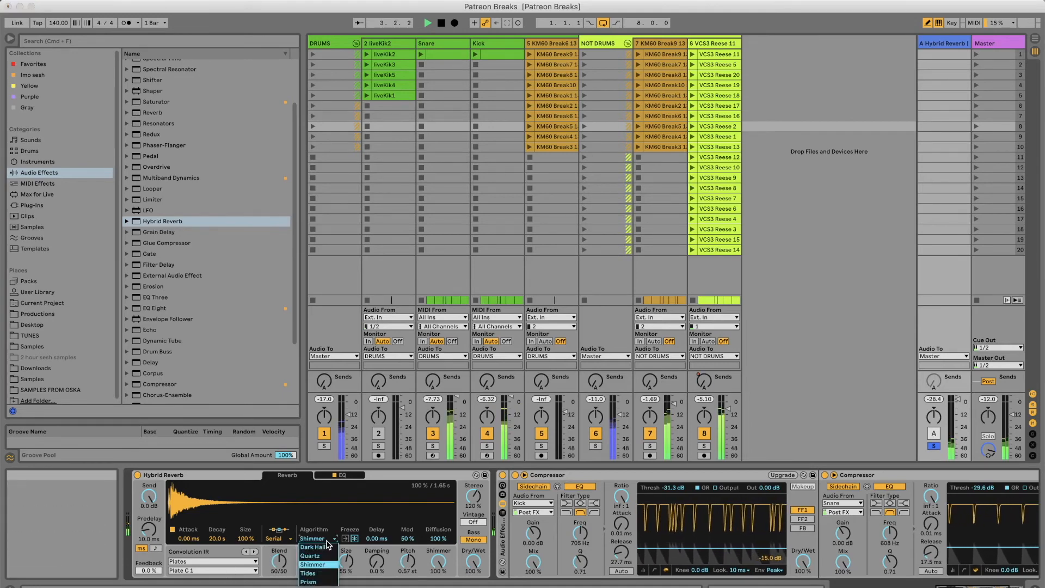
click(316, 573)
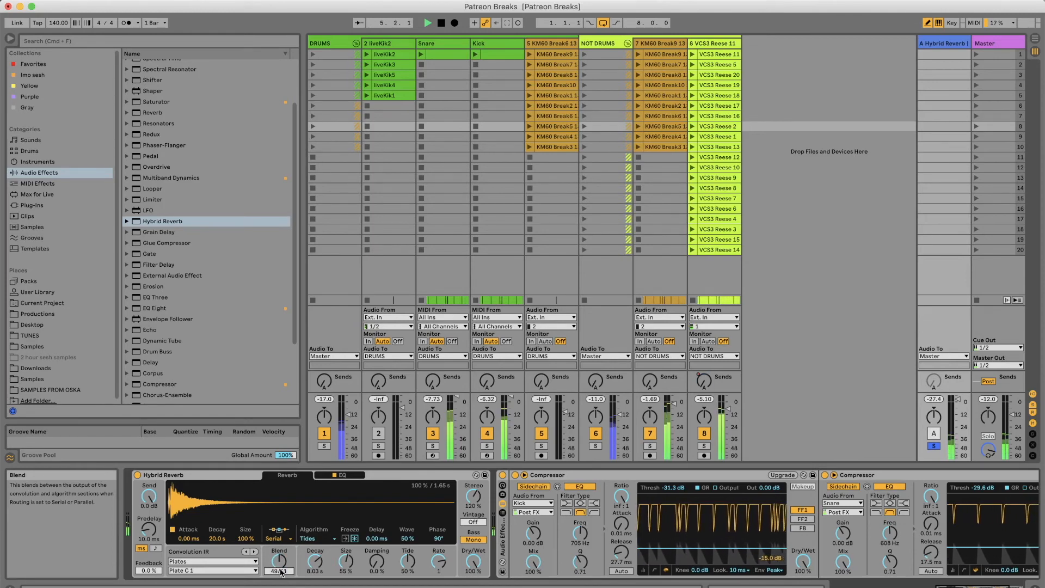
click(148, 571)
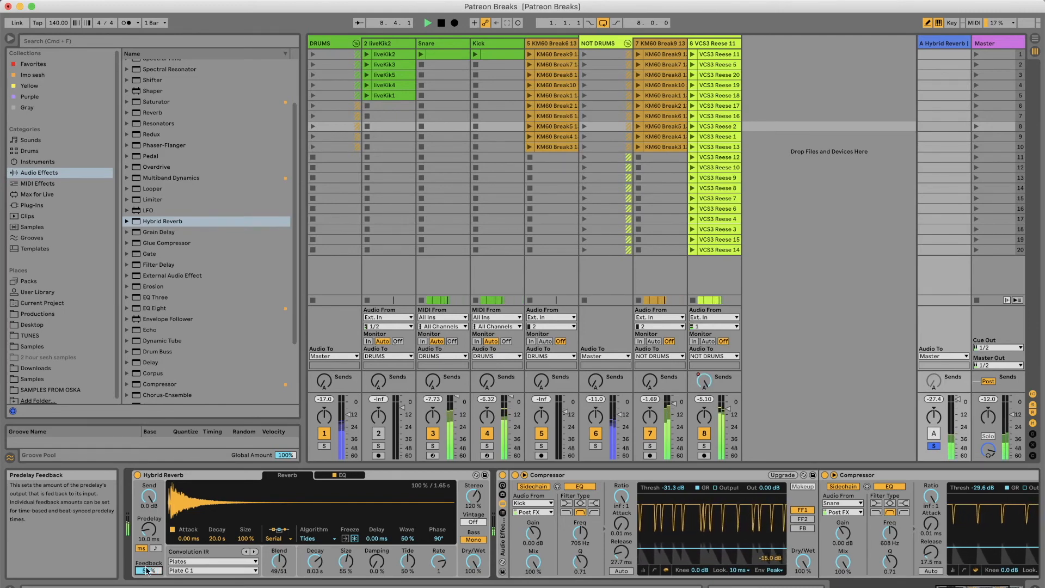
Turn off the A return's solo, raise the Master volume to -7.0 dB and return to the Arrangement View
click(933, 446)
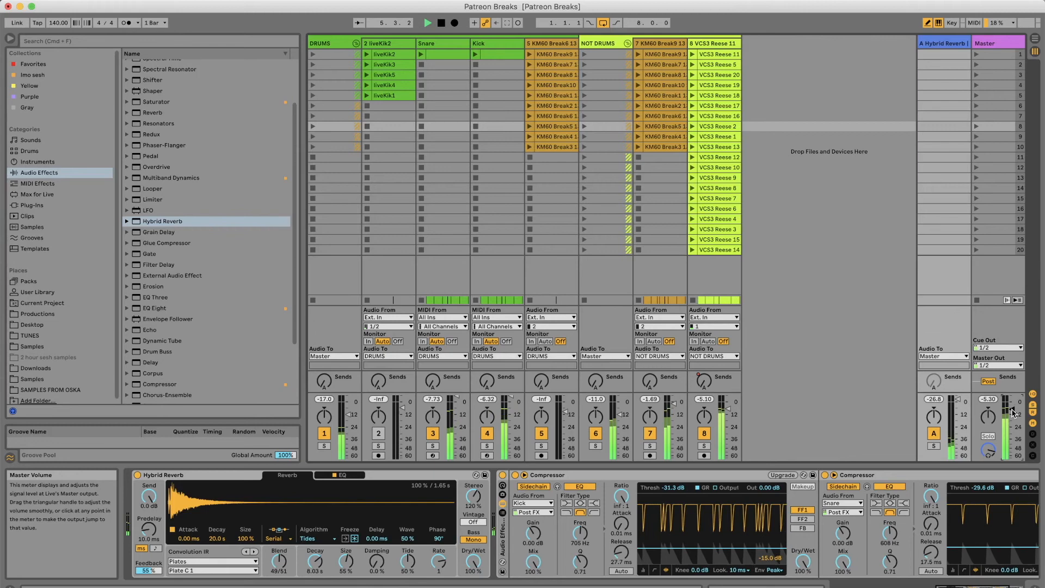
key(Tab)
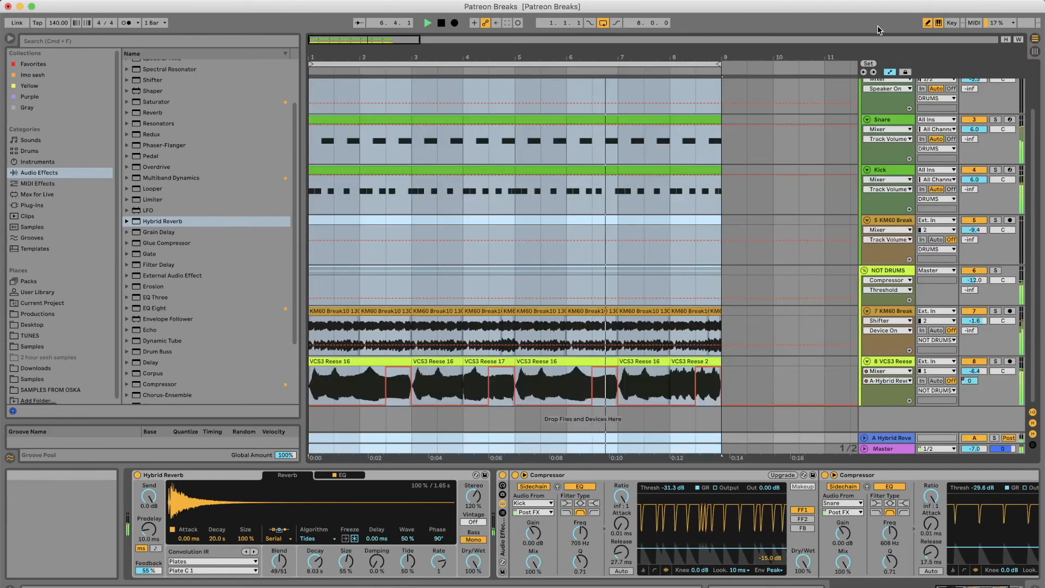
Hide the automation in the arrangement and set the editing grid to a fixed 1/8
drag(492, 56, 492, 114)
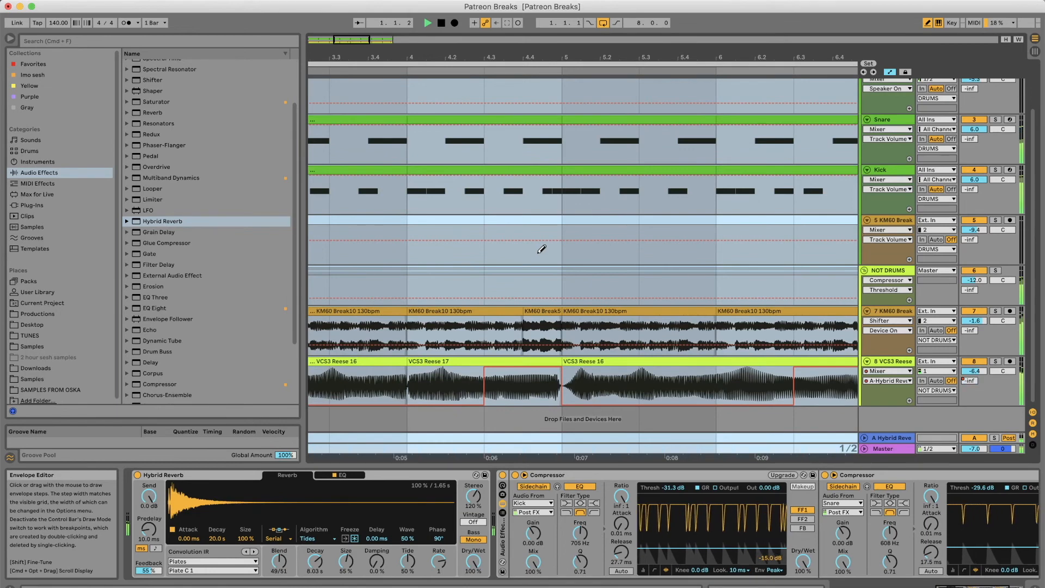
right_click(538, 254)
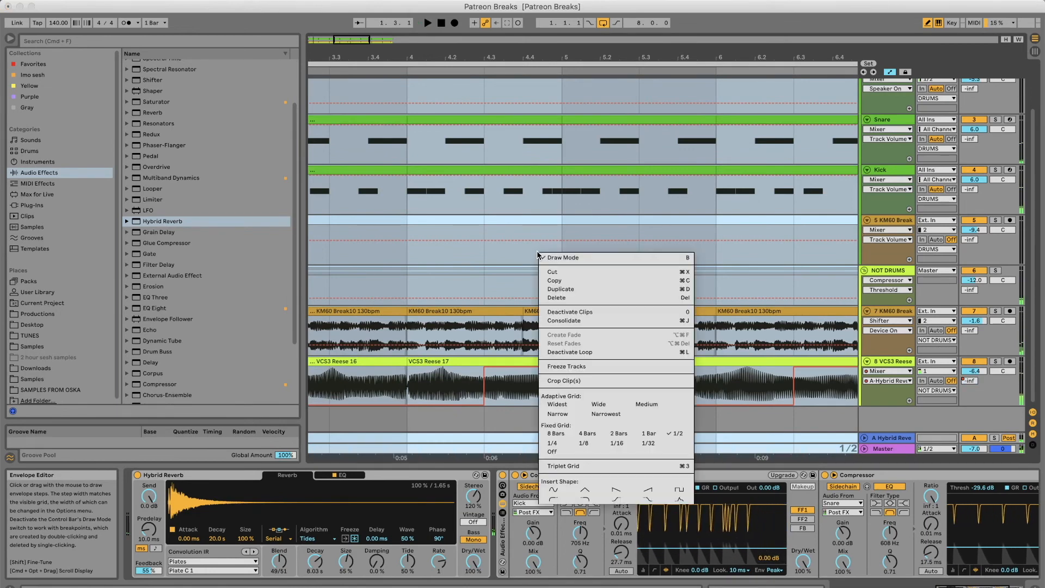
click(552, 445)
click(890, 72)
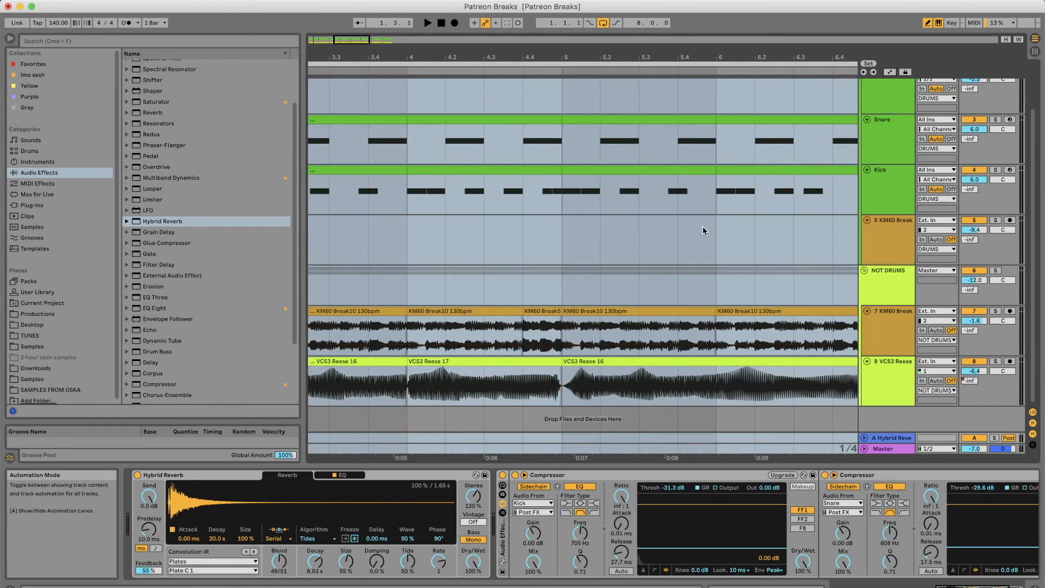
key(super+a)
right_click(636, 287)
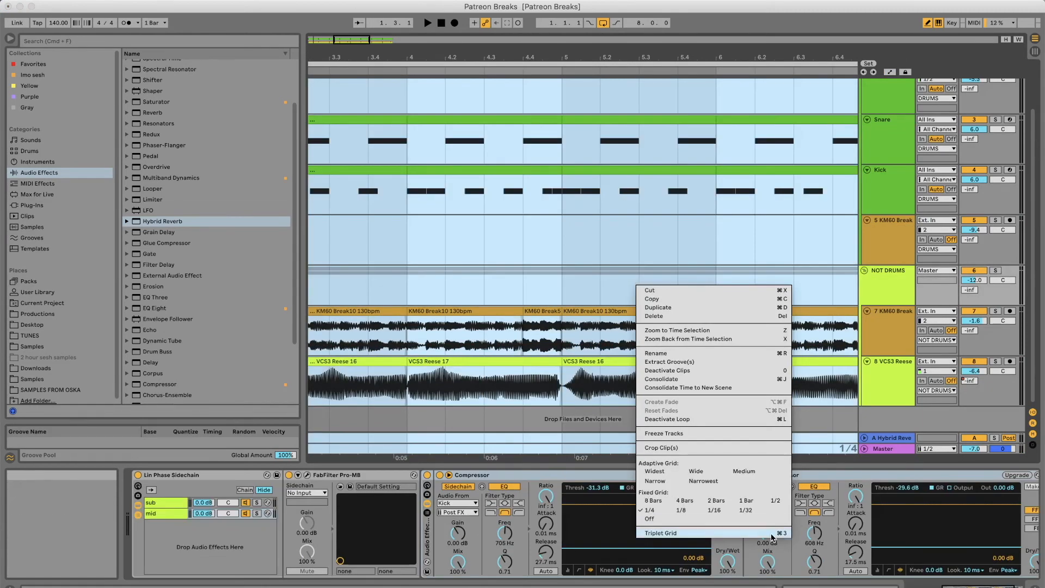
click(689, 511)
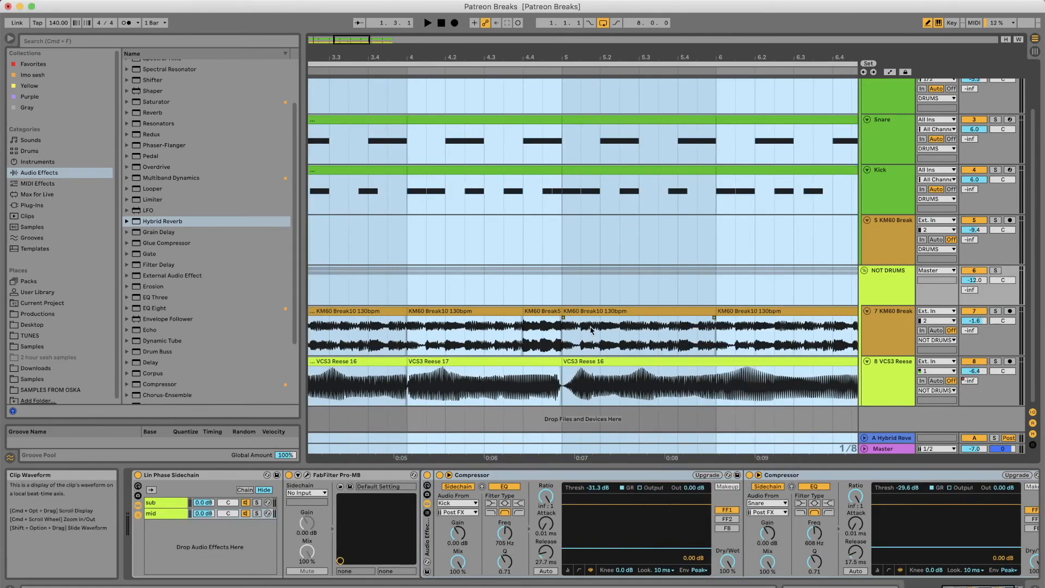
Trim the start of track 7's short KM60 Break5 clip to the last eighth note of bar 4 and audition it
drag(524, 310, 541, 313)
click(504, 326)
key(space)
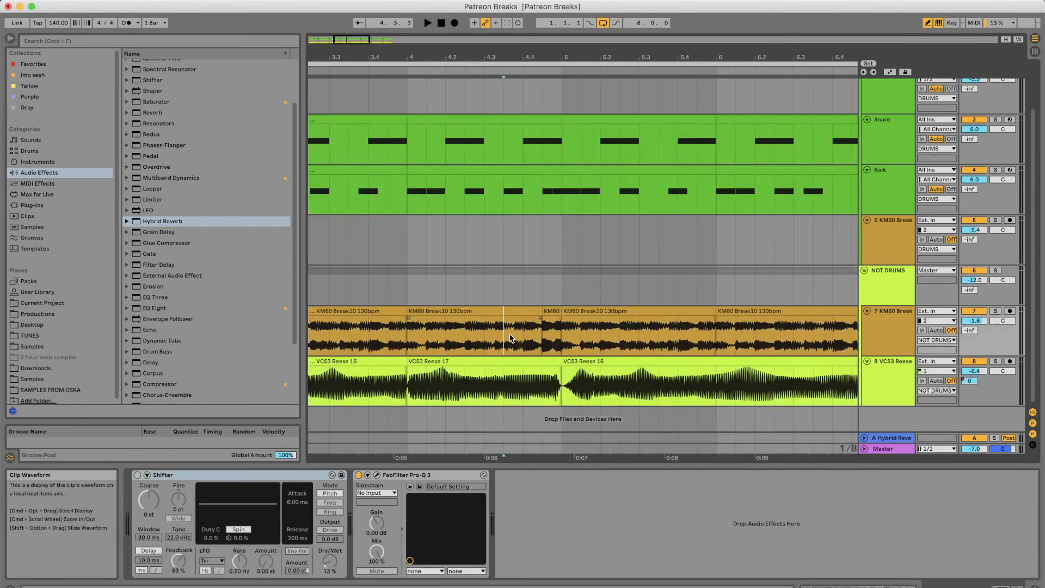
key(space)
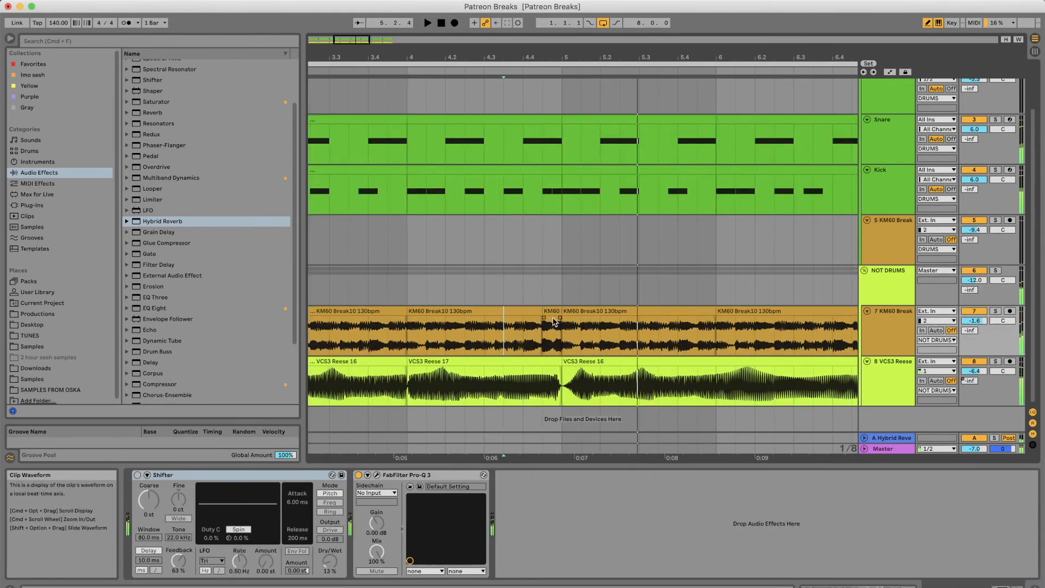
Lower the short KM60 Break5 clip's gain to -6.33 dB and play back from just before it
click(550, 310)
drag(304, 513, 307, 519)
key(space)
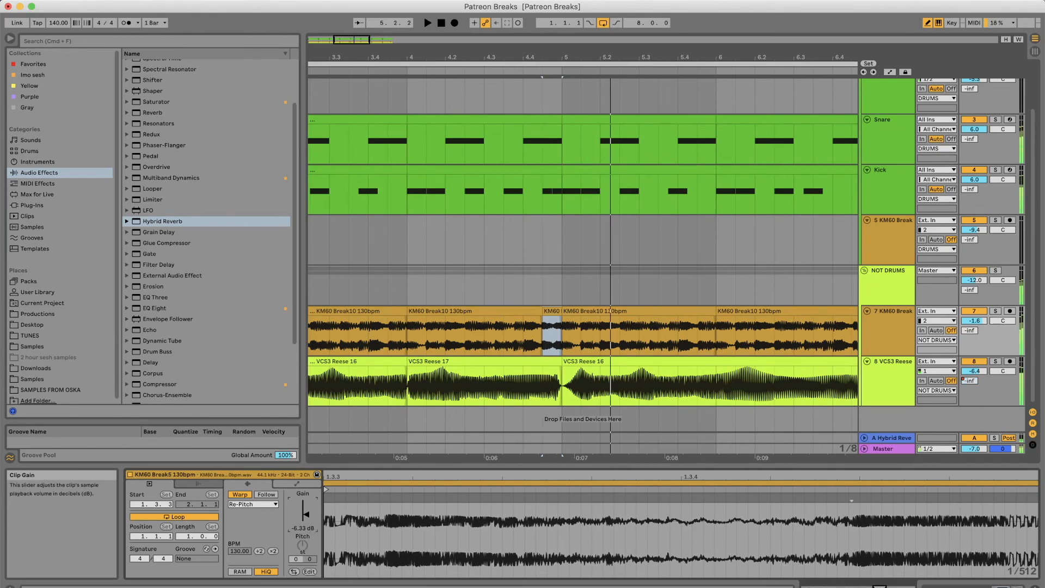
click(523, 324)
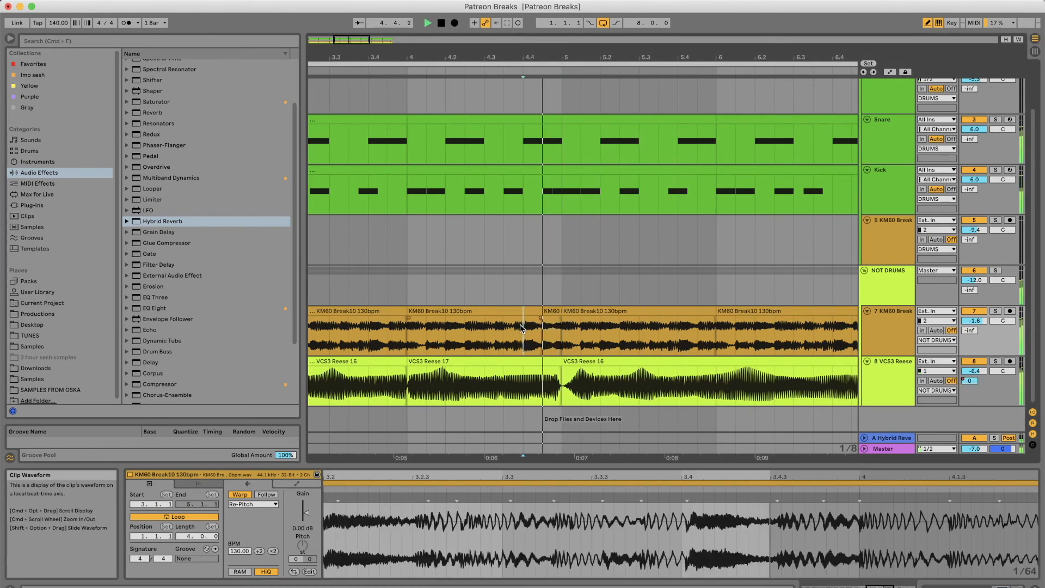
Duplicate the 7 KM60 Break track's clips from bars 1 to 4 over bars 5 to 8
drag(629, 58, 629, 11)
click(322, 311)
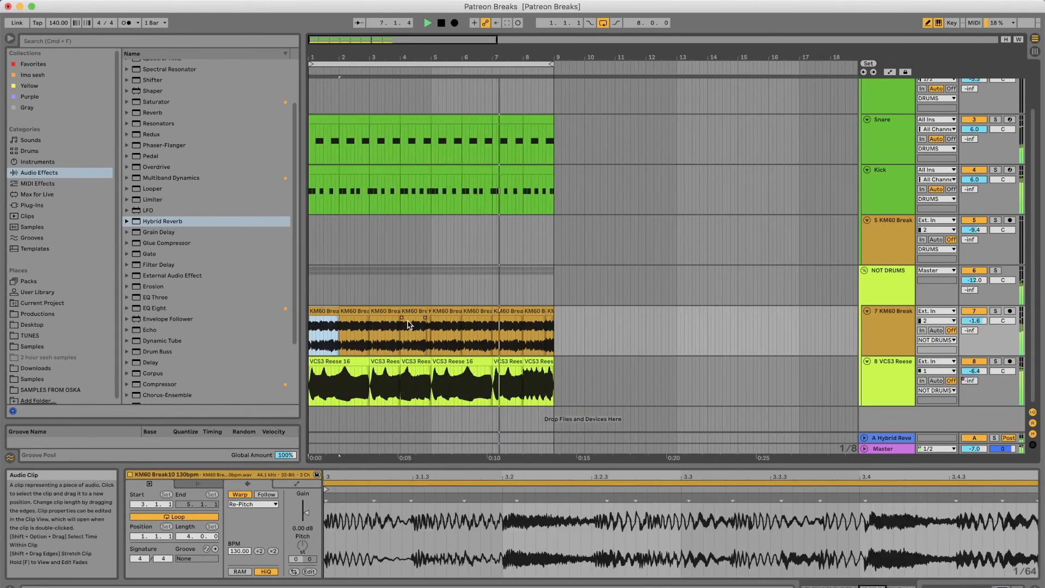
shift+click(428, 309)
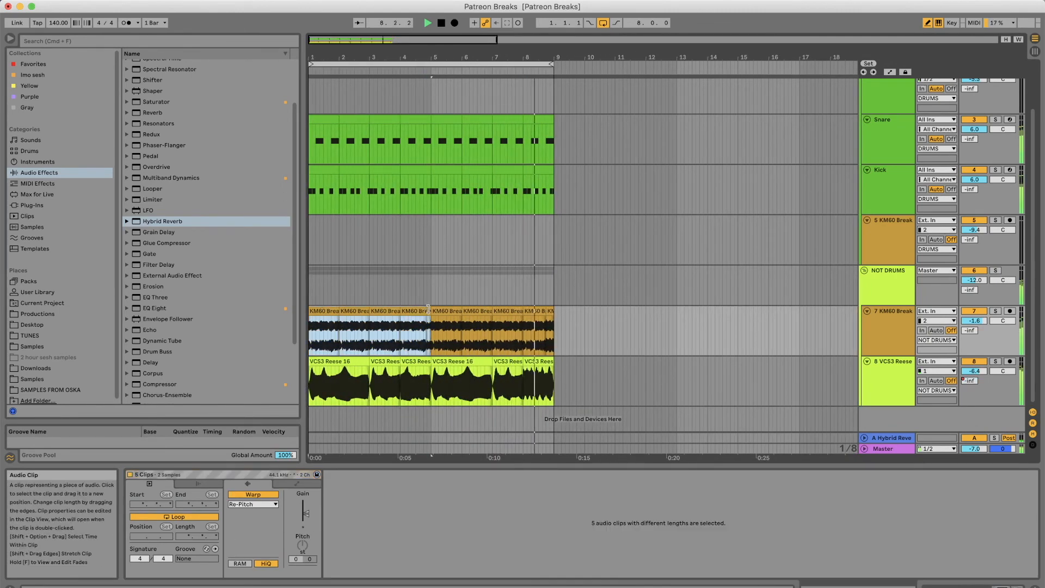
key(super+d)
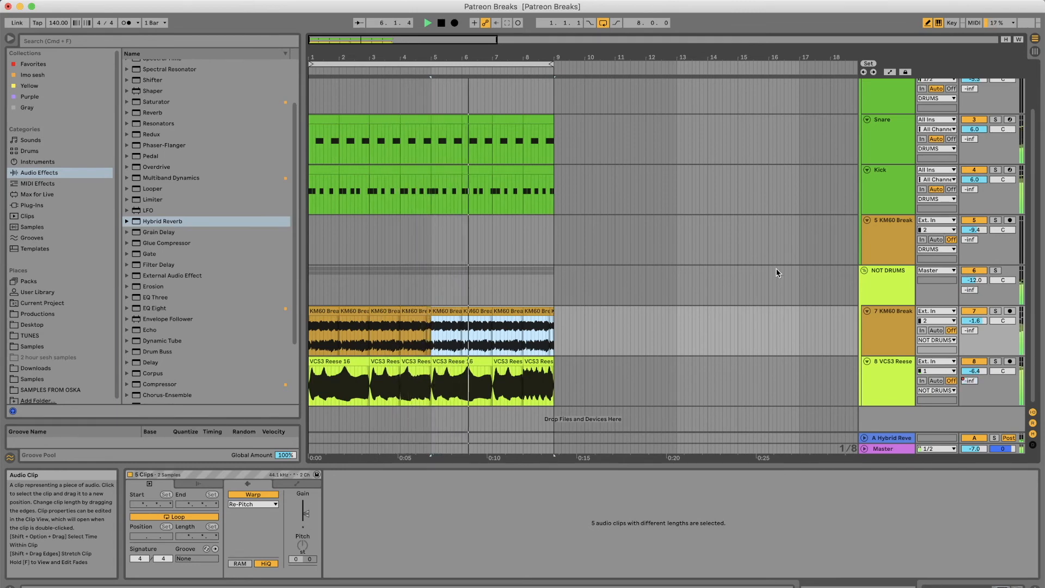
Listen to the full eight-bar loop, solo the Snare track, show its Sampler device and audition it alone
scroll(751, 226, up, 2)
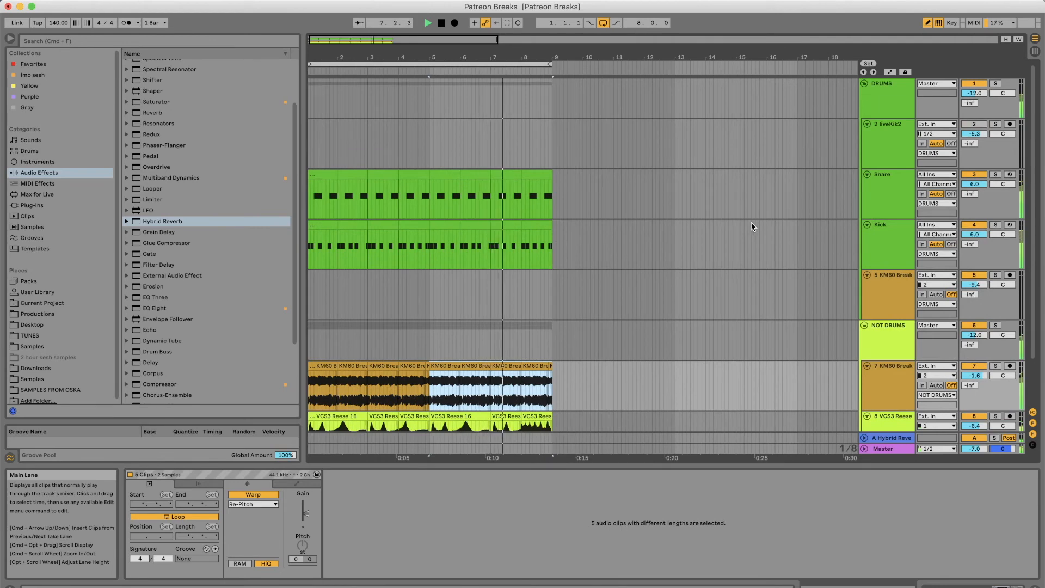
click(490, 61)
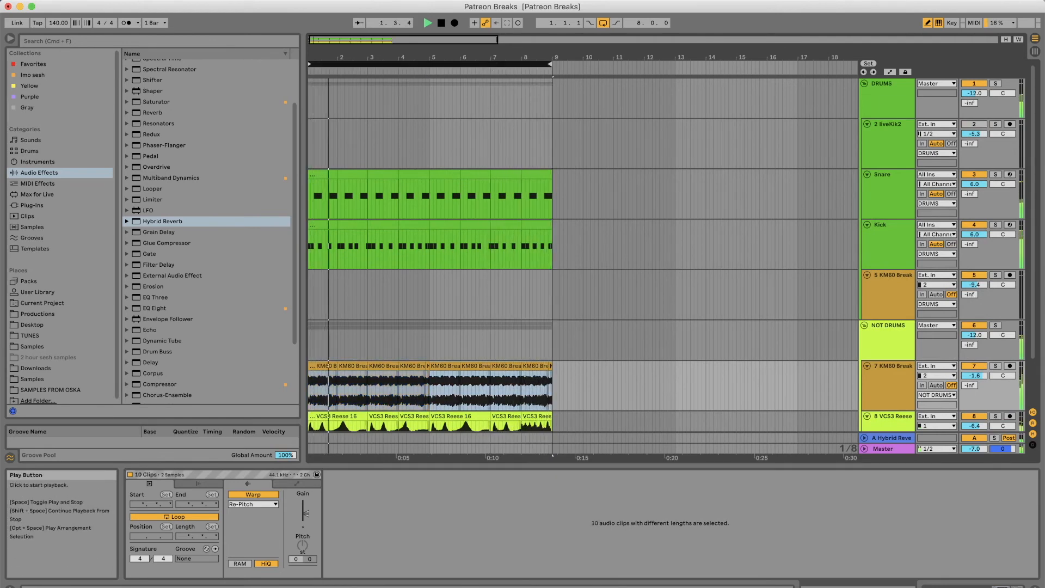
scroll(798, 355, down, 2)
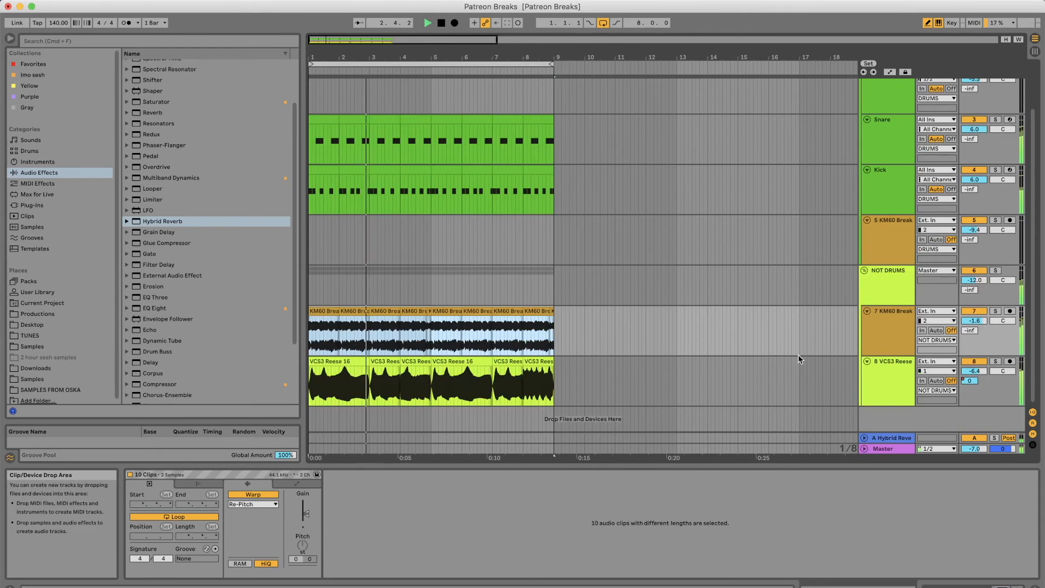
click(880, 317)
click(873, 174)
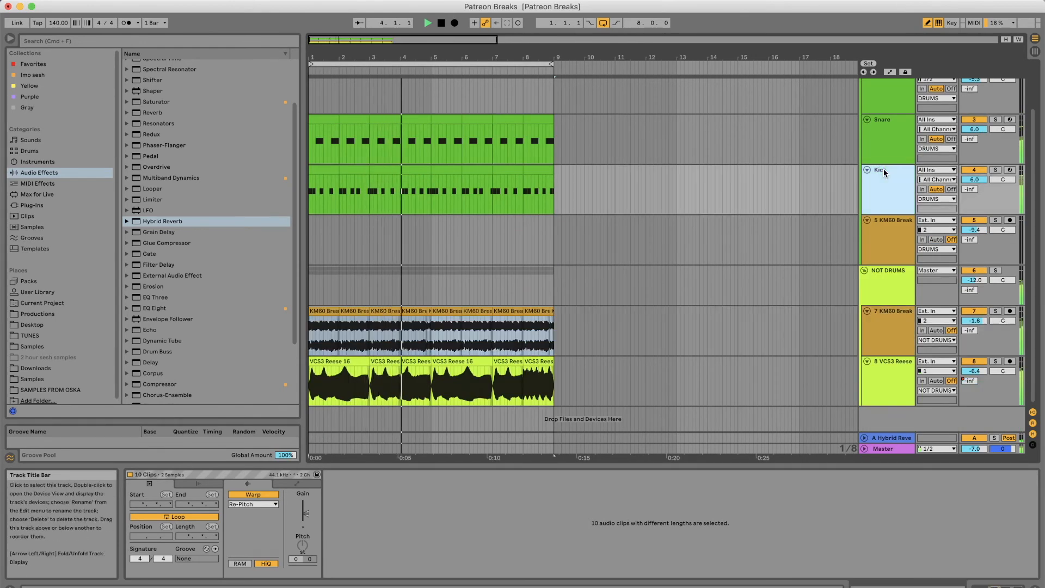
click(887, 141)
click(996, 119)
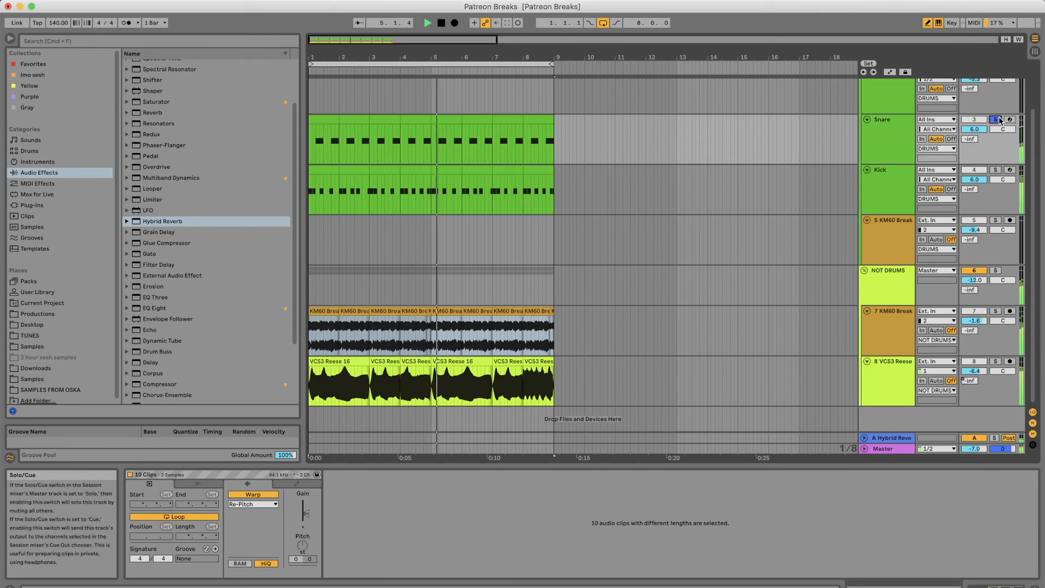
key(space)
double_click(894, 139)
key(space)
key(space)
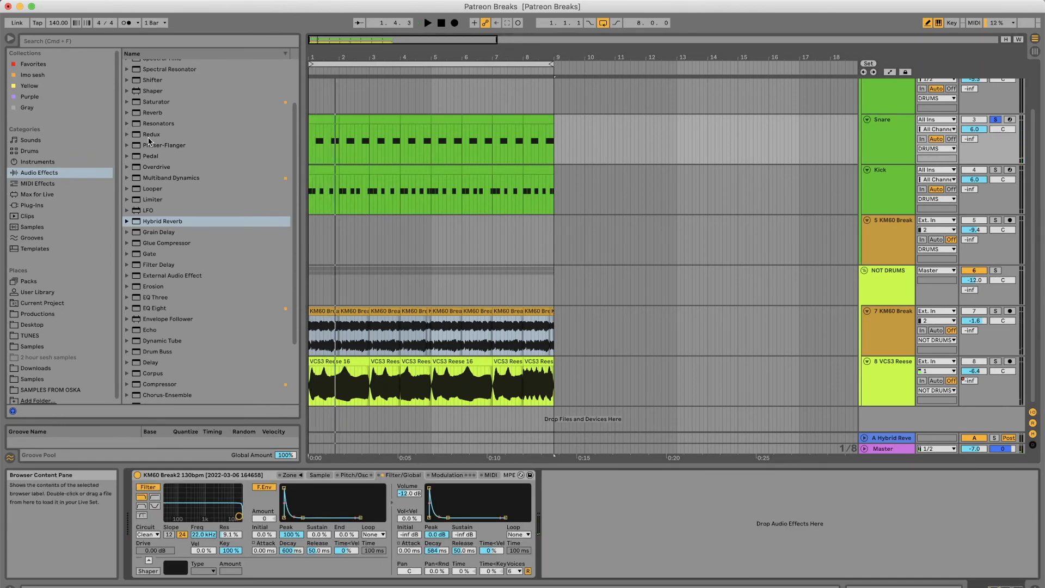
Add FabFilter Pro-Q 3 from the Favorites collection to the Snare track and view the snare's spectrum during playback
click(58, 64)
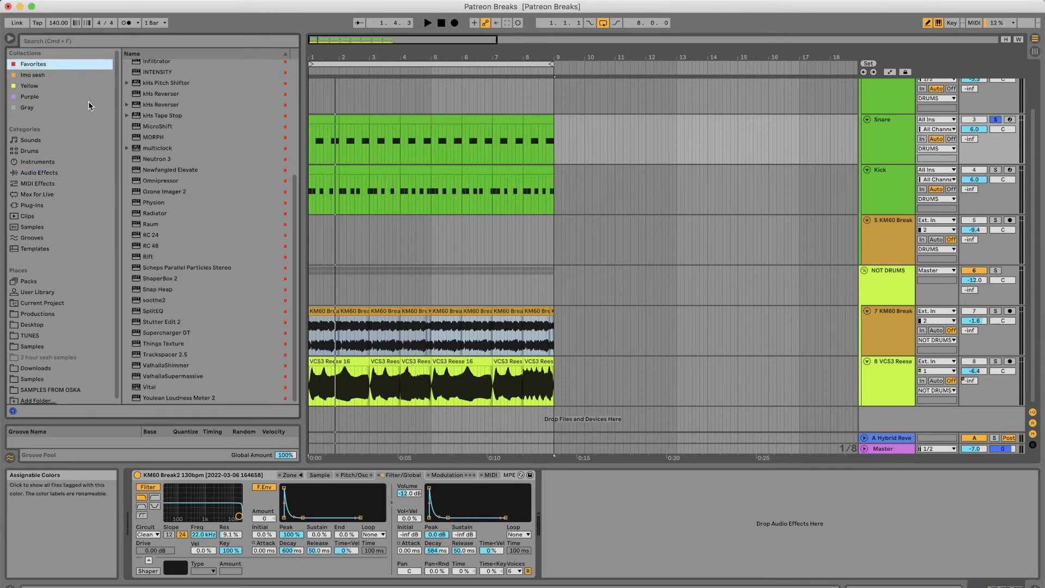
scroll(231, 226, up, 5)
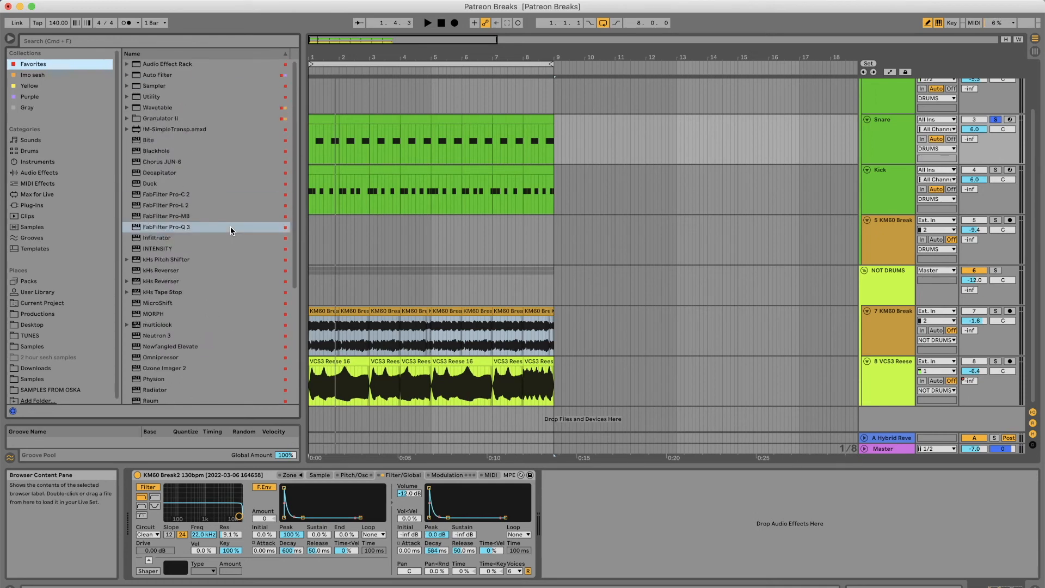
drag(177, 230, 612, 188)
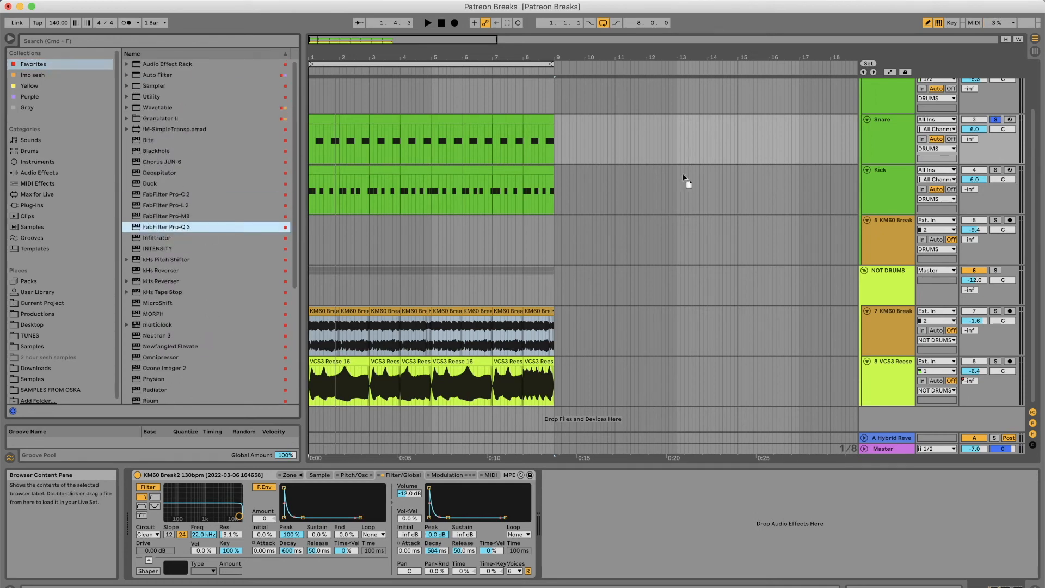
drag(883, 136, 883, 135)
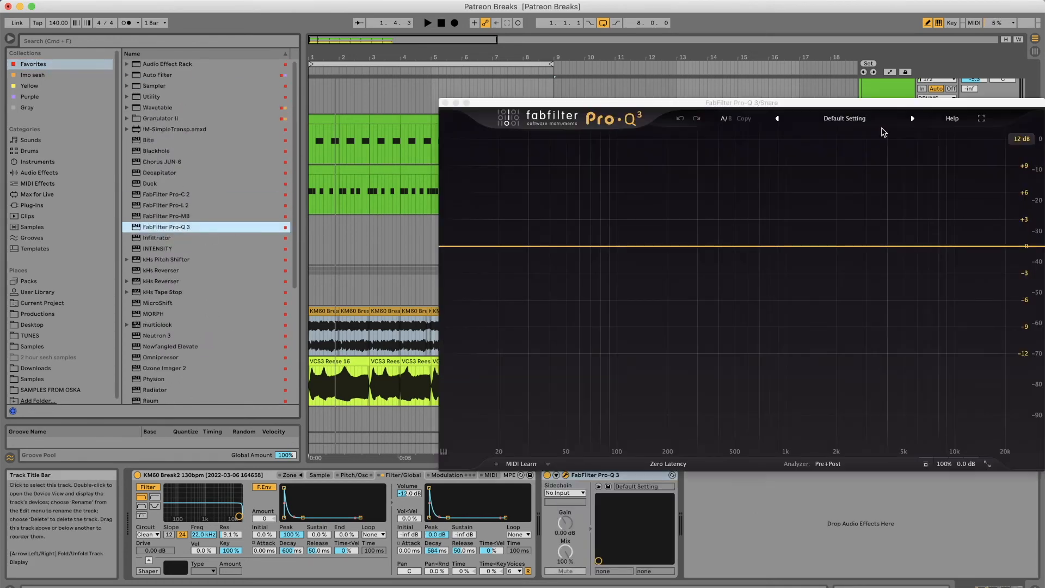
drag(836, 106, 598, 79)
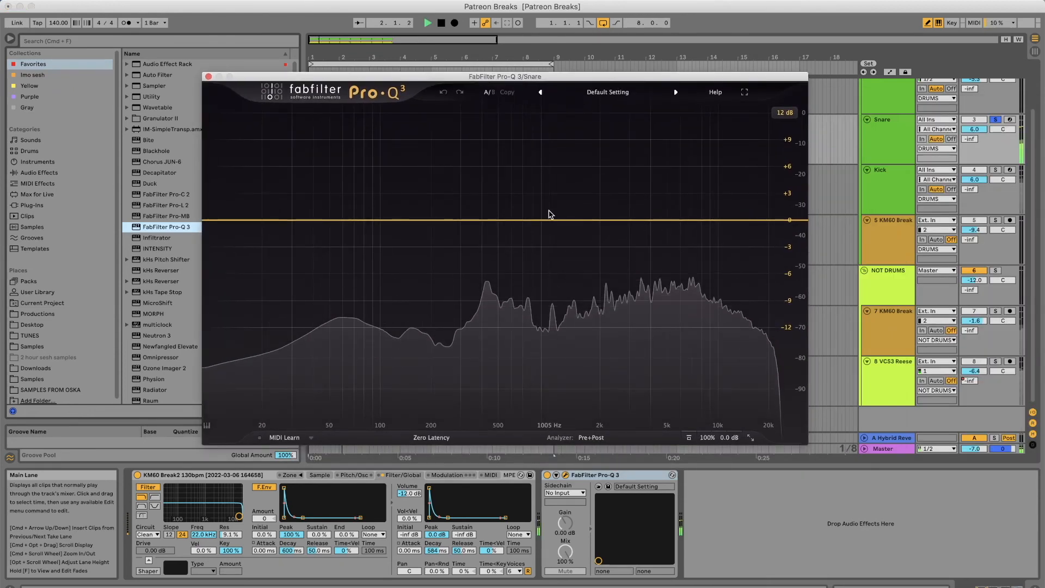
key(space)
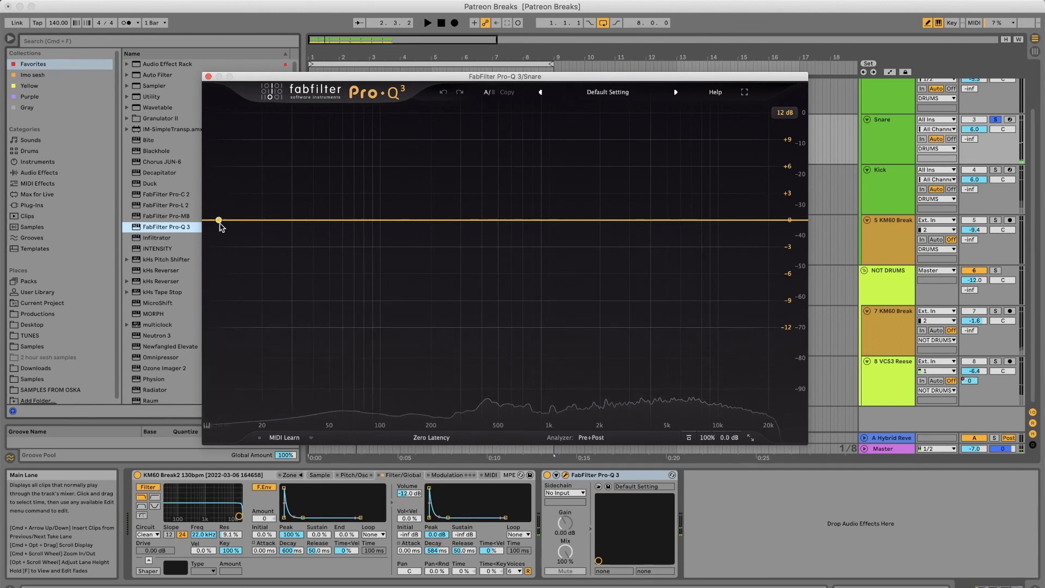
Add a 12 dB/oct low cut at 483.58 Hz in the snare's Pro-Q 3 and close the plug-in window
click(228, 220)
drag(292, 381, 291, 327)
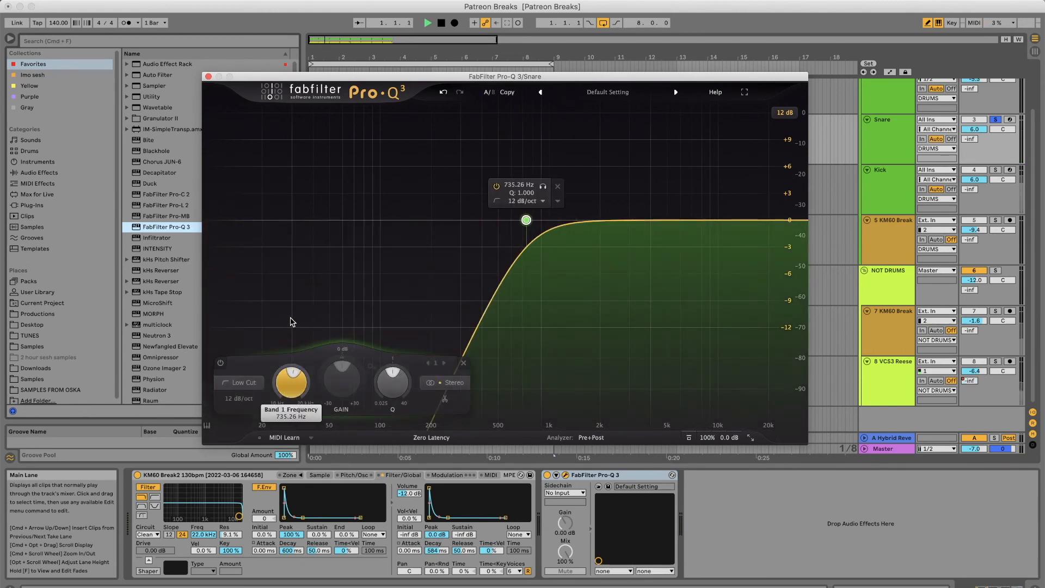
key(space)
drag(293, 388, 298, 398)
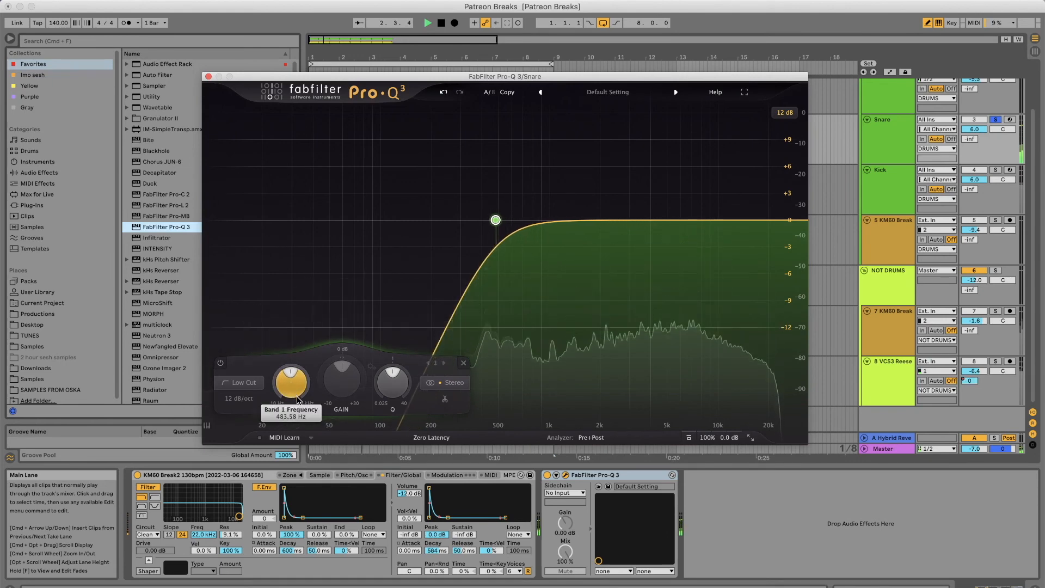
click(208, 77)
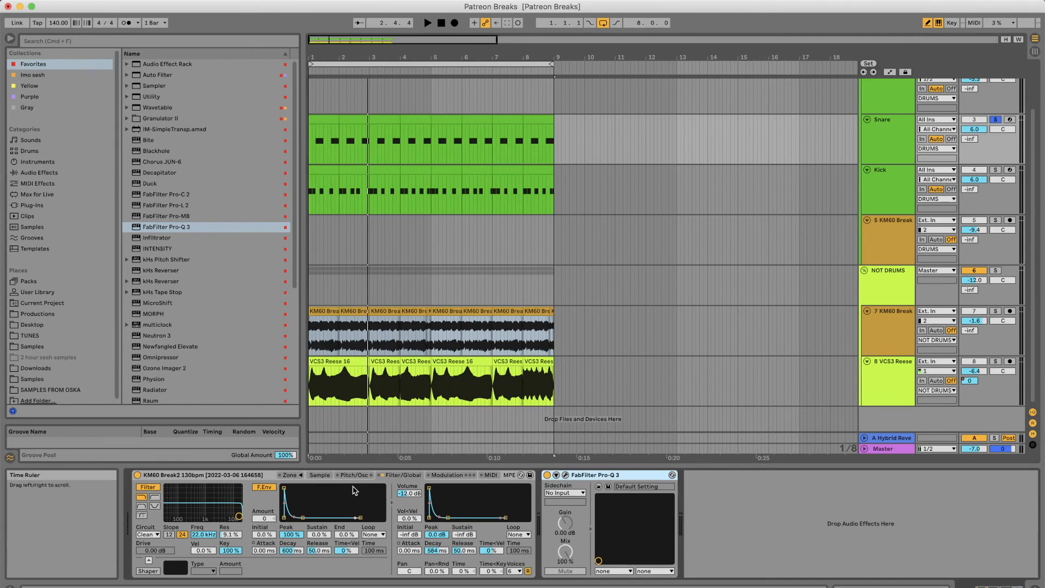
Set the snare Sampler's sample start to 655 while auditioning the sample
click(320, 474)
key(space)
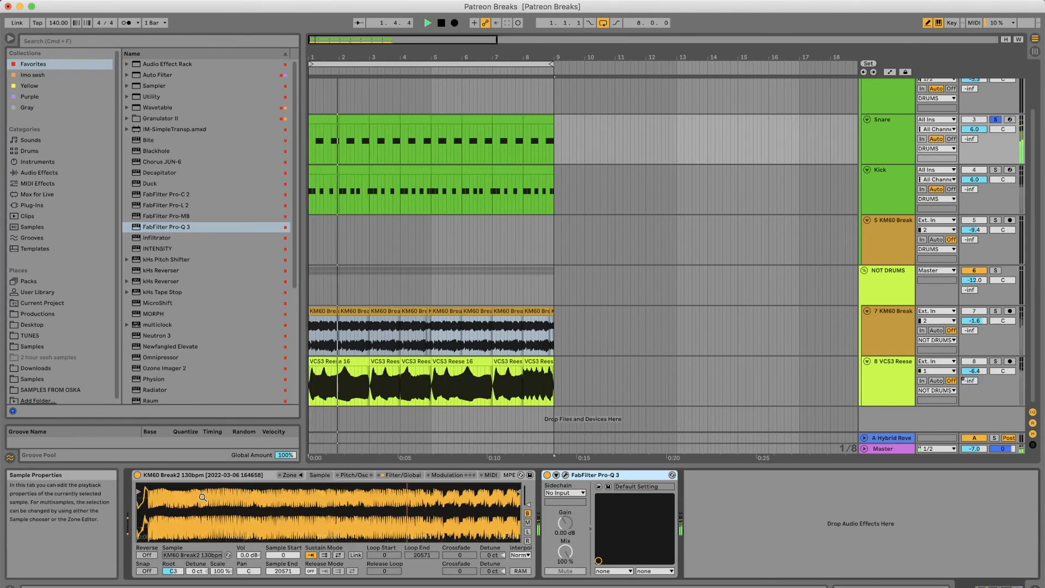
key(space)
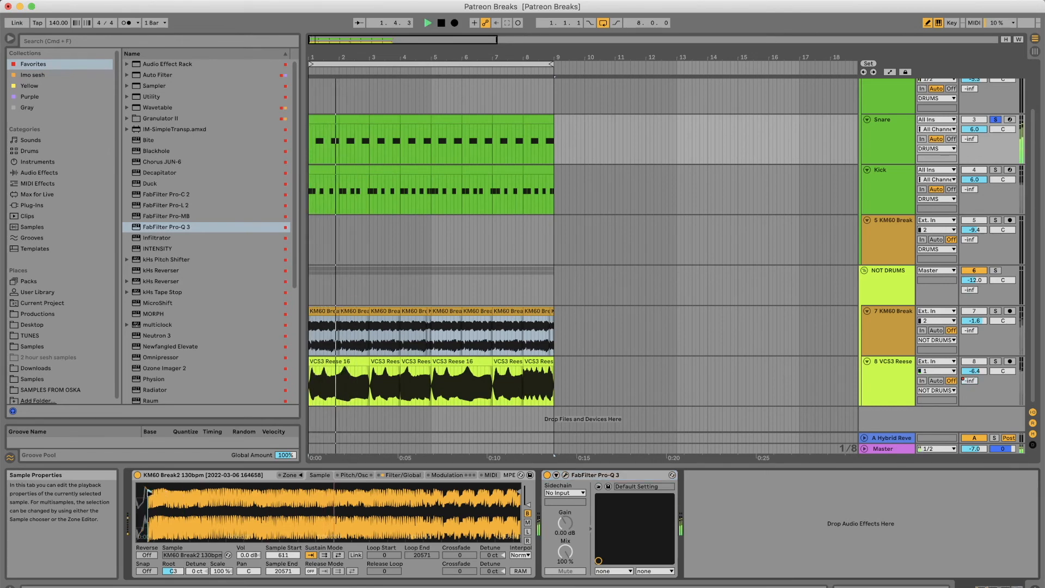
drag(152, 508, 156, 572)
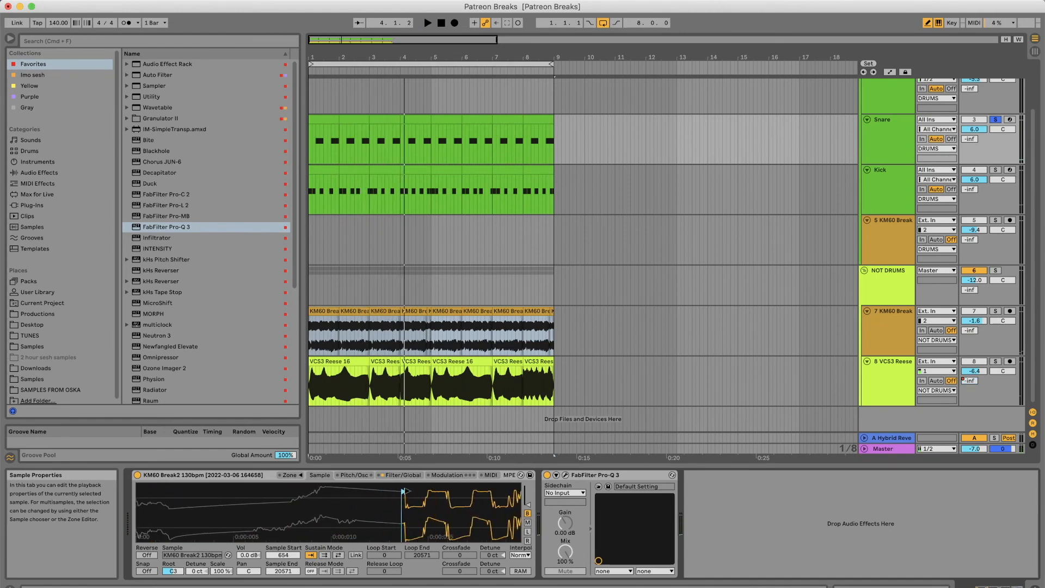
key(space)
key(space)
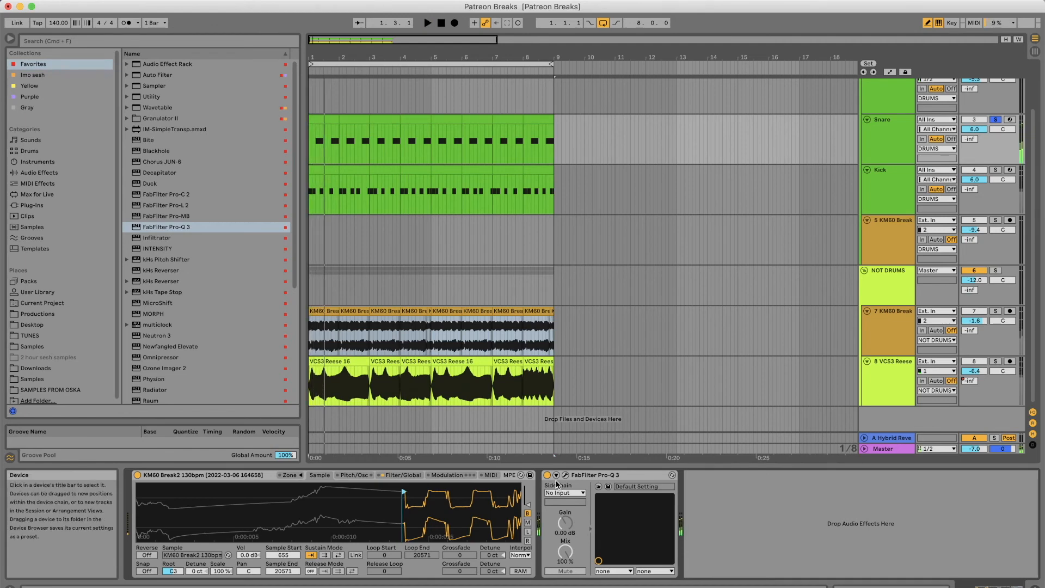
Compare the soloed snare with Pro-Q 3 switched off and on during playback
click(545, 476)
click(547, 476)
key(space)
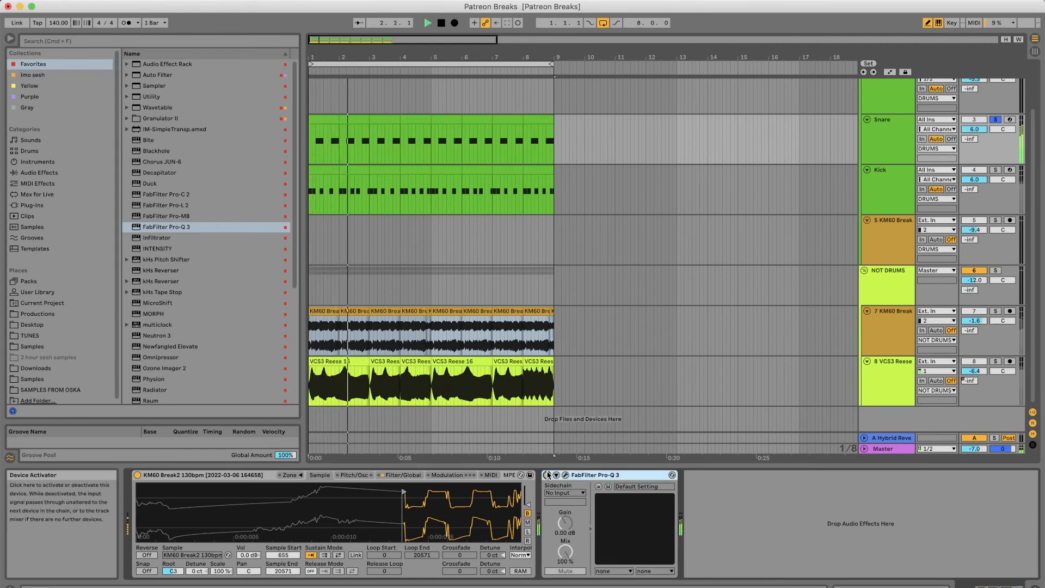
click(547, 475)
key(space)
Reopen the snare's Pro-Q 3, bypass its low cut band and play the loop
click(566, 478)
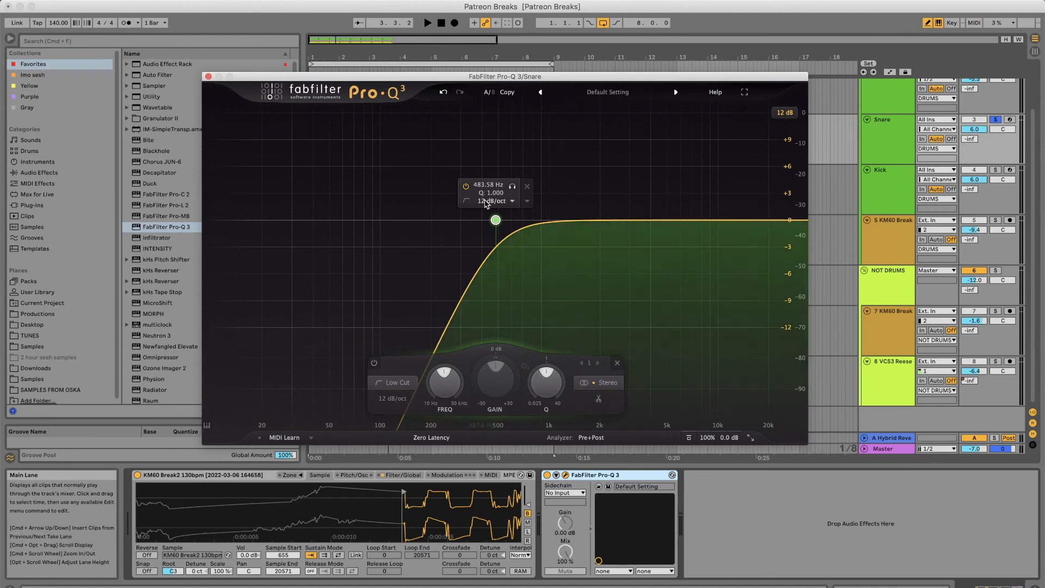
click(466, 187)
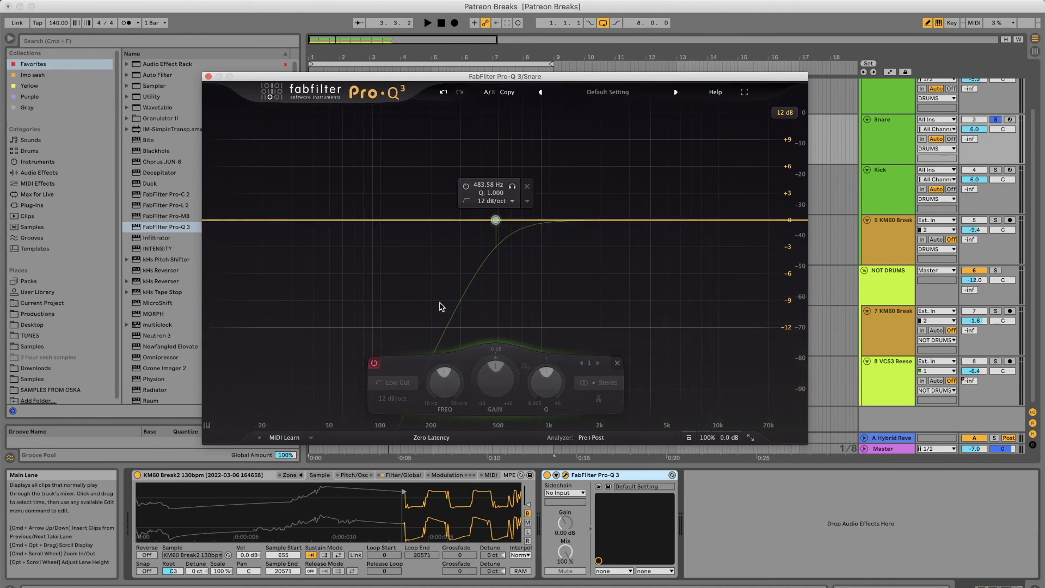
key(space)
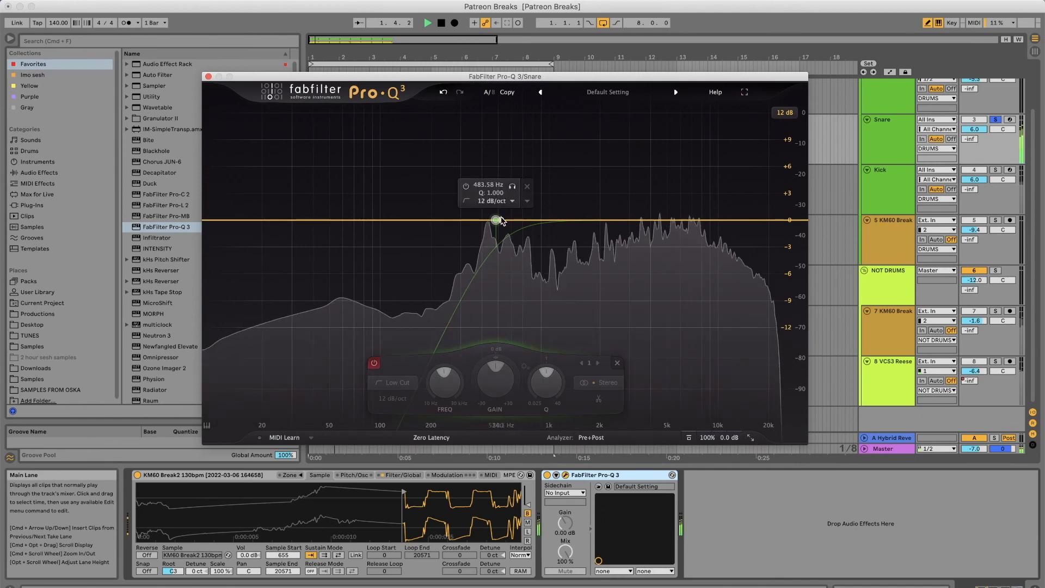
Move the snare's bypassed Pro-Q 3 low cut to 76.563 Hz and add a narrow bell boost of about 6 dB near 460 Hz
drag(496, 221, 360, 222)
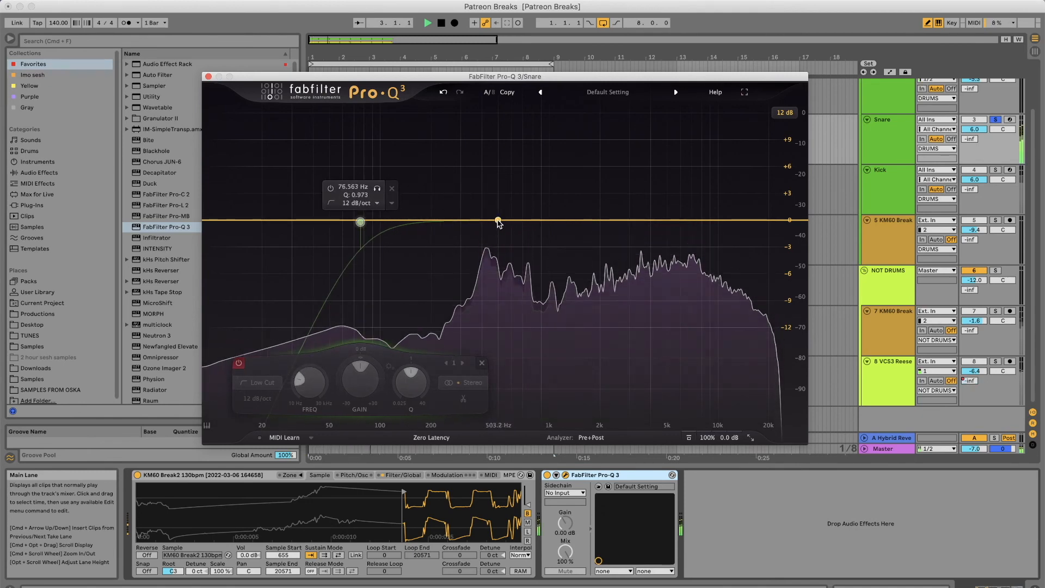
click(493, 221)
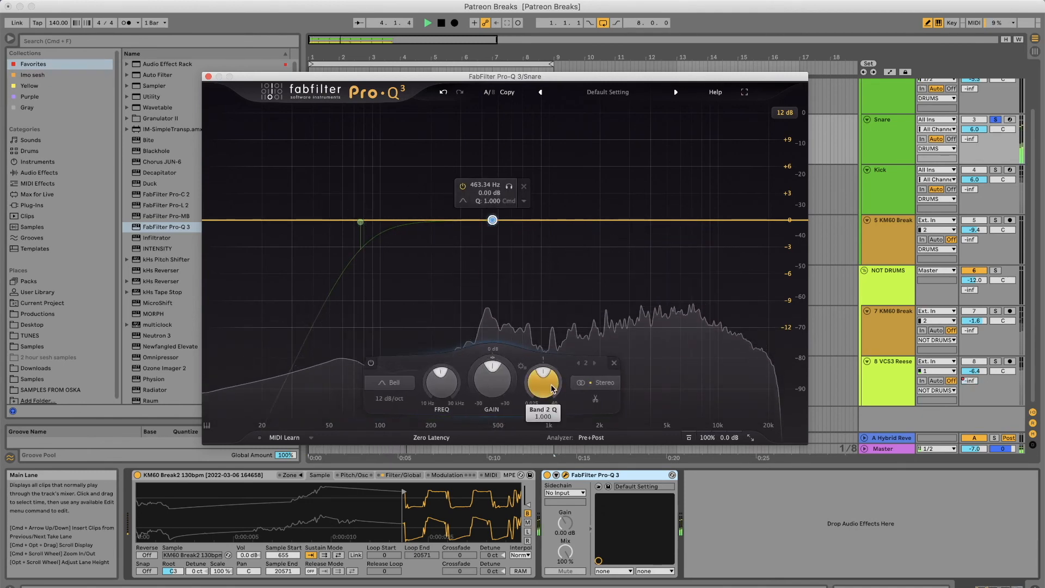
drag(493, 220, 490, 171)
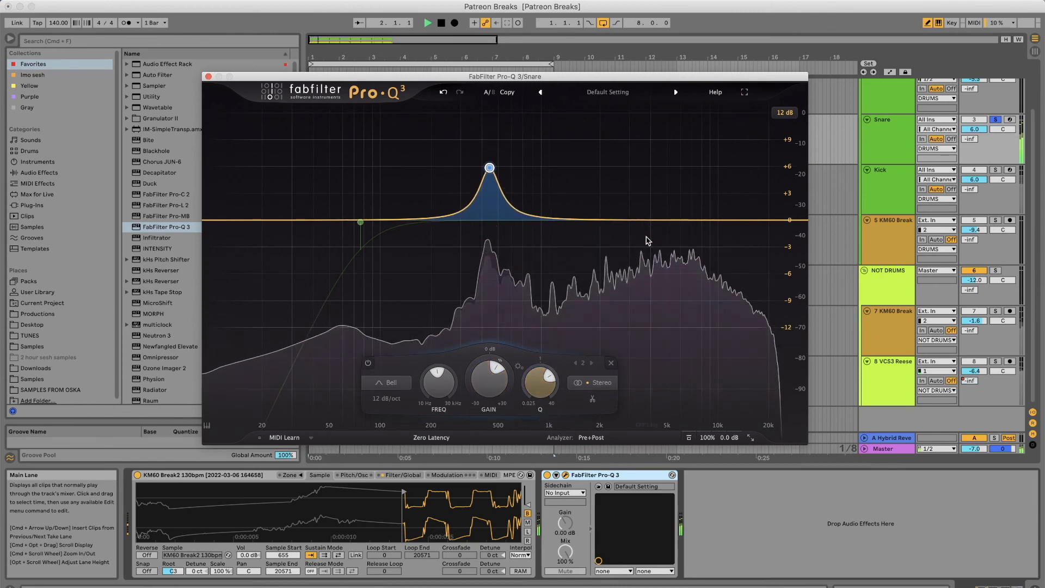
Add a +4.88 dB bell at 7653.3 Hz to the snare's EQ, unsolo the snare and close the plug-in window
drag(676, 219, 698, 177)
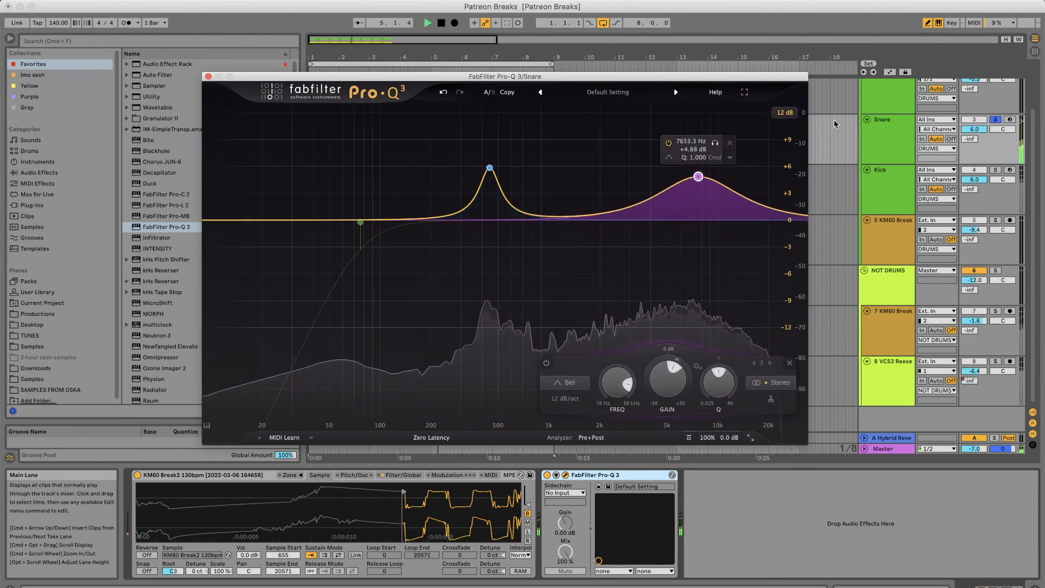
click(1000, 120)
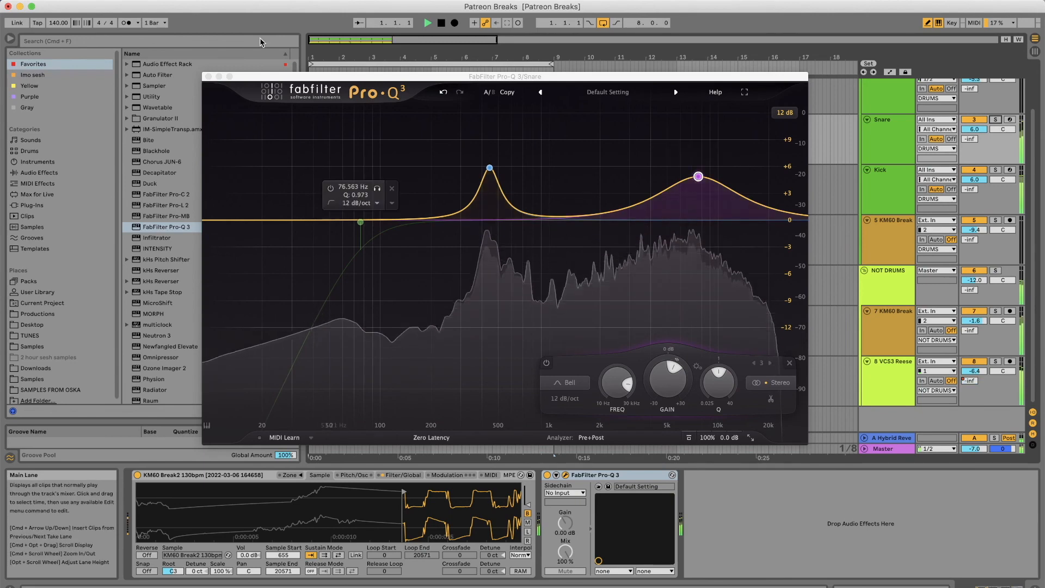
click(207, 78)
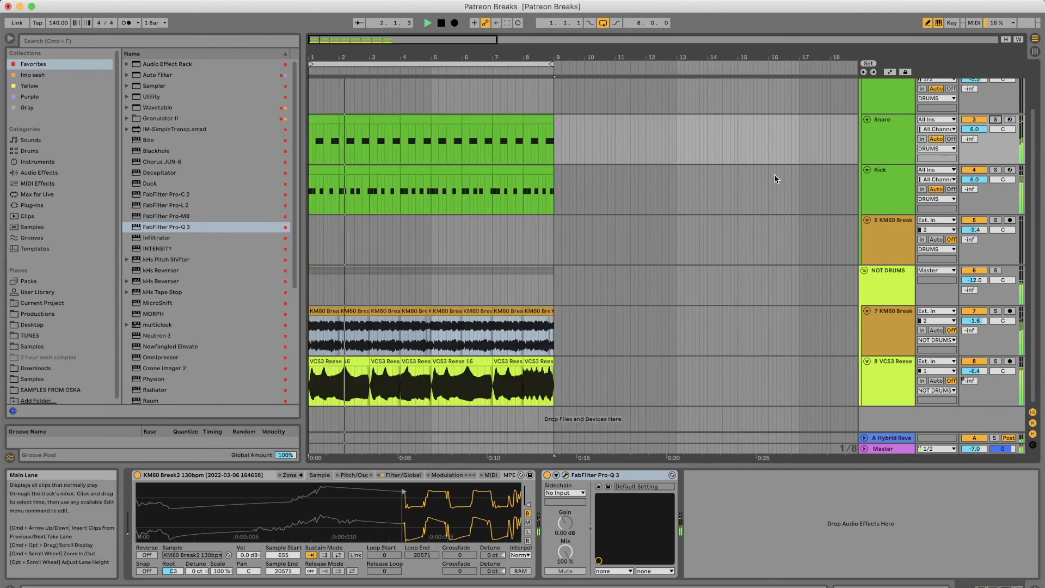
Check the Kick and VCS3 Reese devices and the mixer levels in Session View, and return to the Arrangement
click(888, 173)
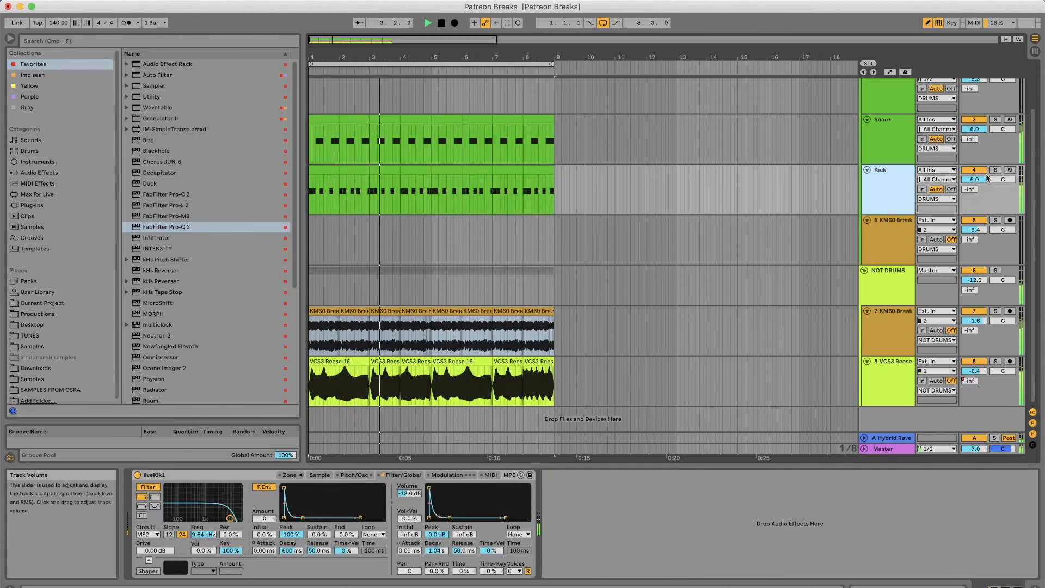
key(Tab)
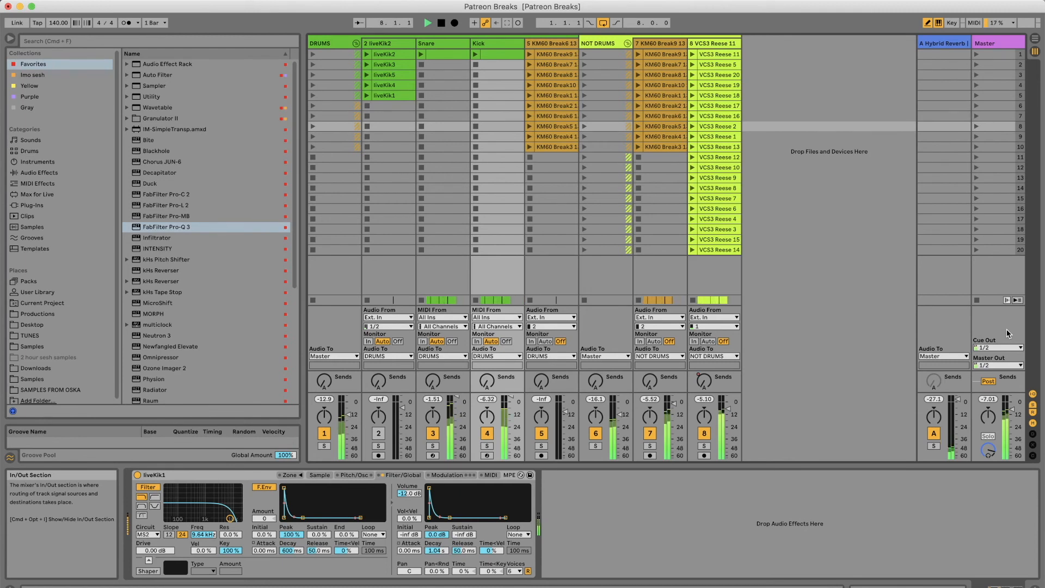
click(718, 43)
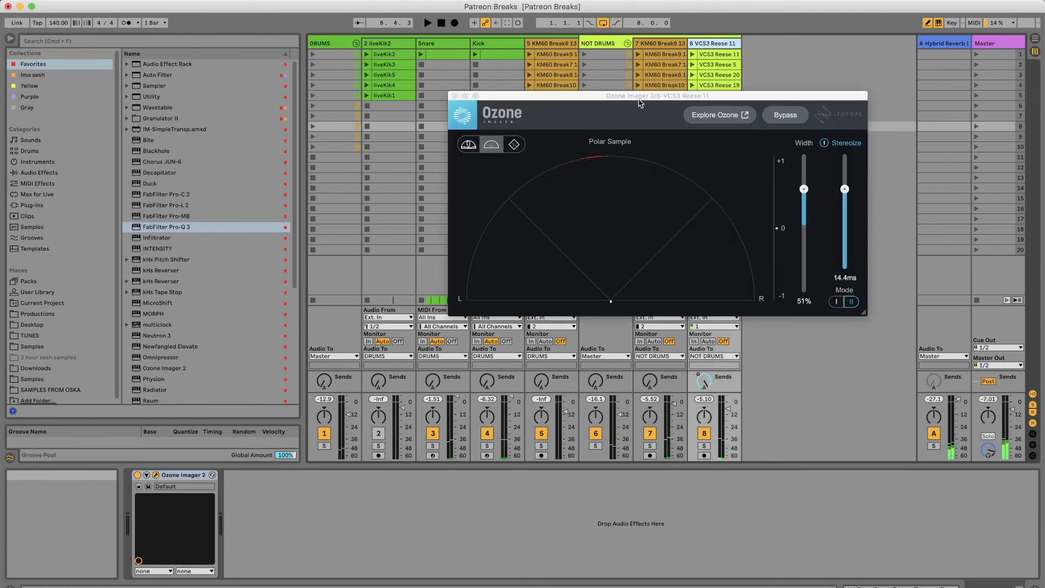
click(455, 96)
click(1037, 41)
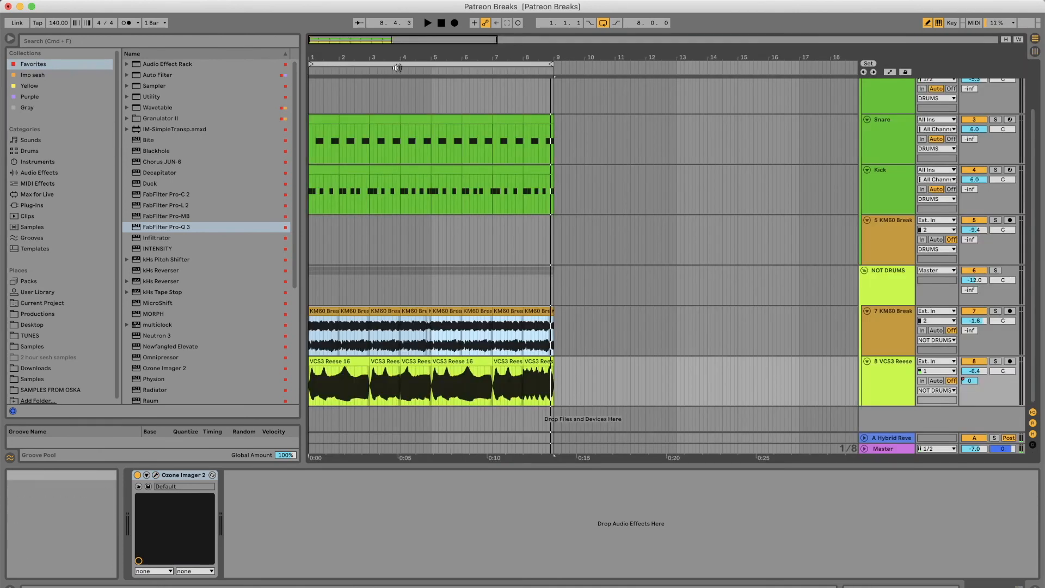
Duplicate the looped section twice to fill 32 bars, extending the loop to 16 bars between the two duplications
key(space)
click(394, 64)
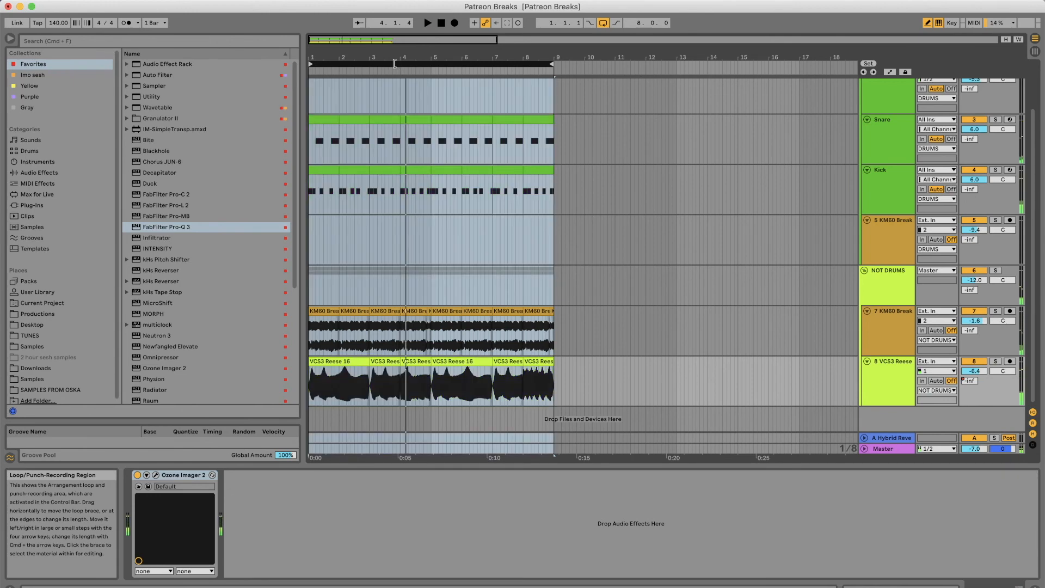
key(super+d)
drag(553, 64, 800, 109)
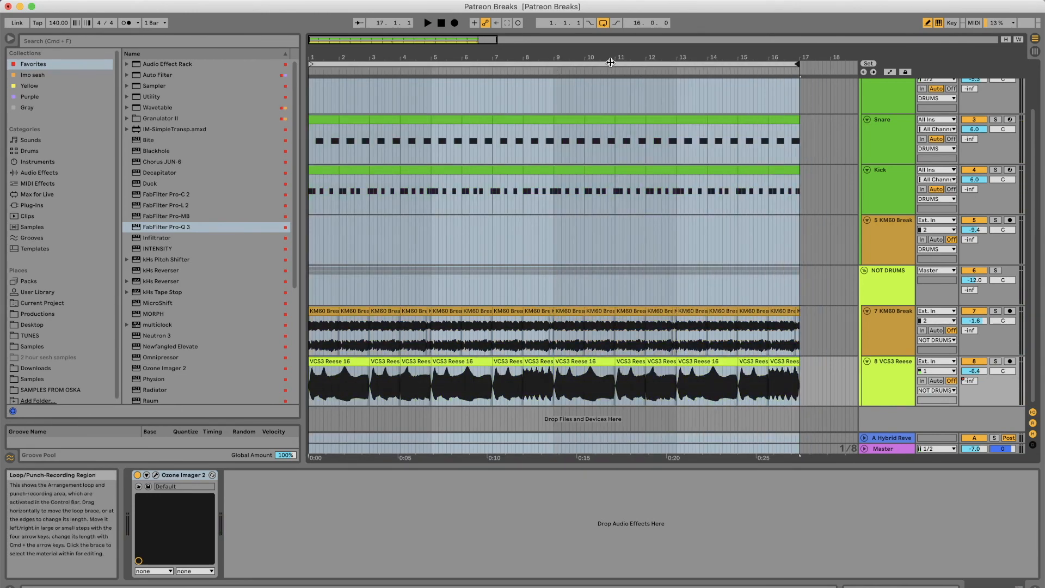
key(super+d)
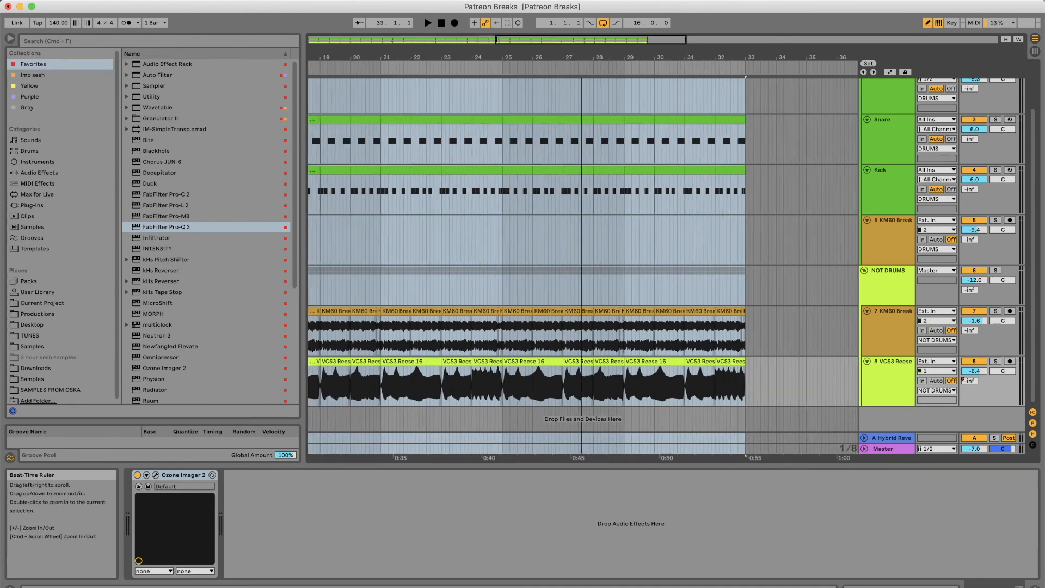
Set the arrangement's fixed grid to 8 Bars and extend the loop to 32 bars, ending at bar 33
drag(581, 57, 532, 22)
click(702, 319)
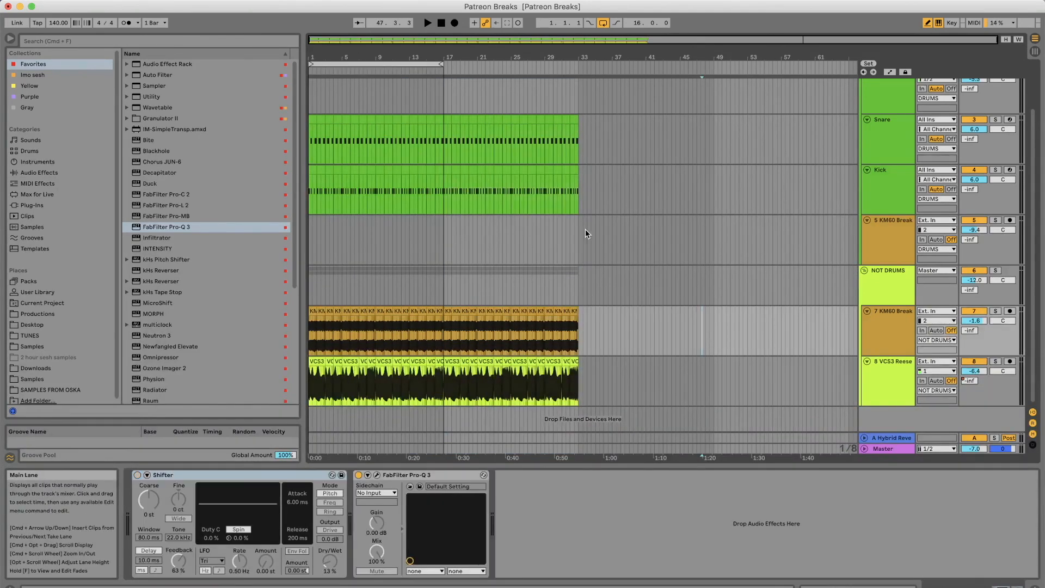
click(633, 234)
right_click(633, 230)
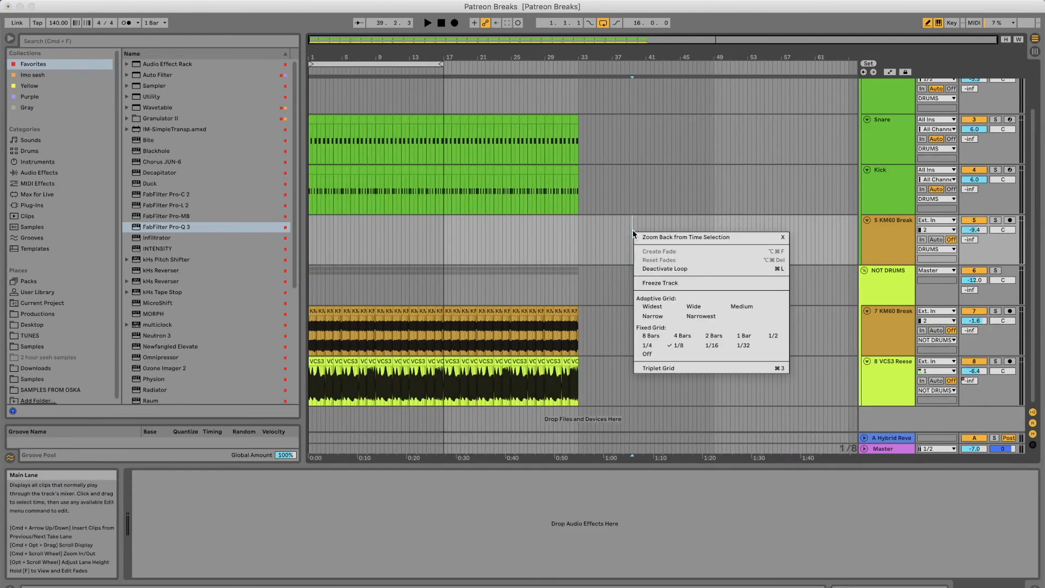
click(651, 330)
drag(441, 64, 577, 64)
Insert an Auto Filter before Ozone Imager 2 on the VCS3 Reese track and lower its cutoff to 758 Hz
click(446, 401)
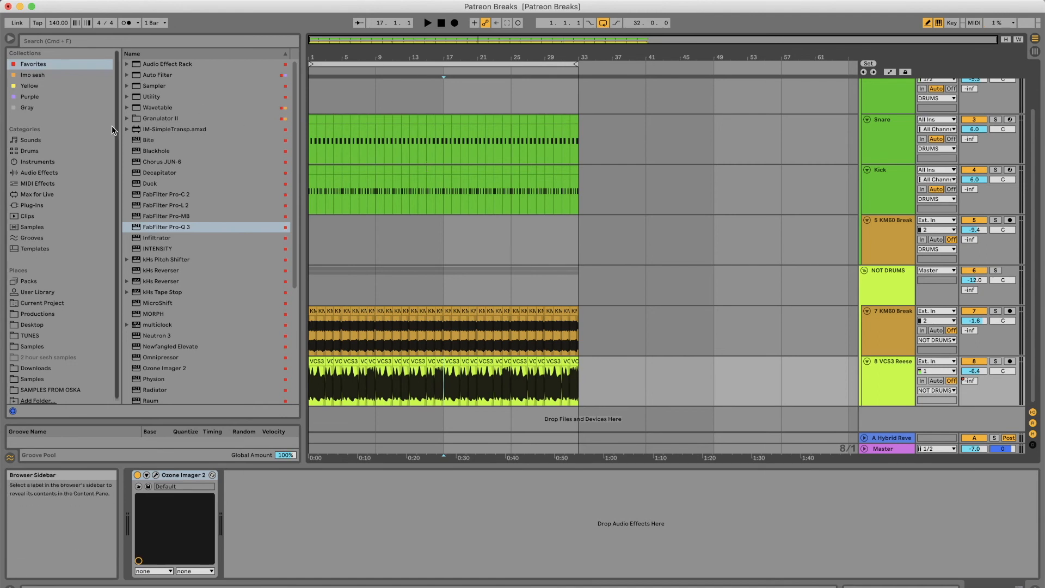
click(166, 75)
drag(279, 185, 136, 519)
drag(298, 502, 298, 540)
Audition the VCS3 Reese from bar 17 and set the Auto Filter's cutoff to 472 Hz and resonance to 0.0%
key(space)
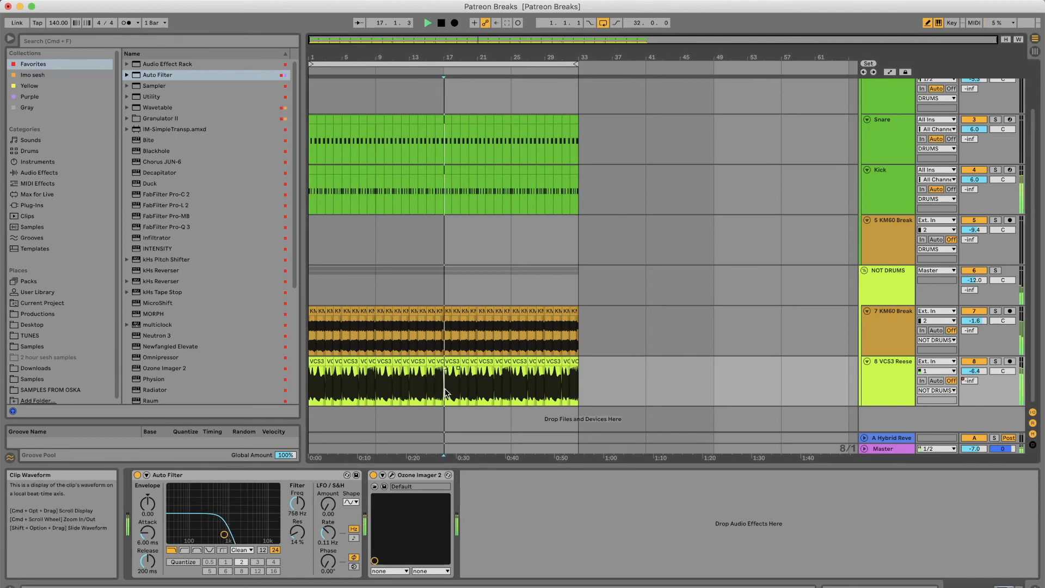
drag(224, 535, 216, 535)
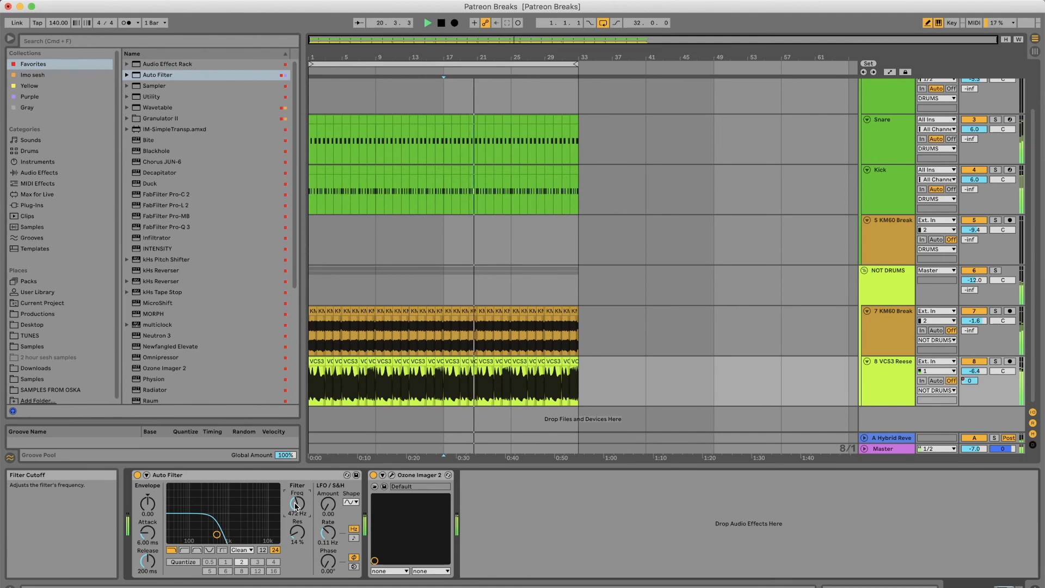
key(space)
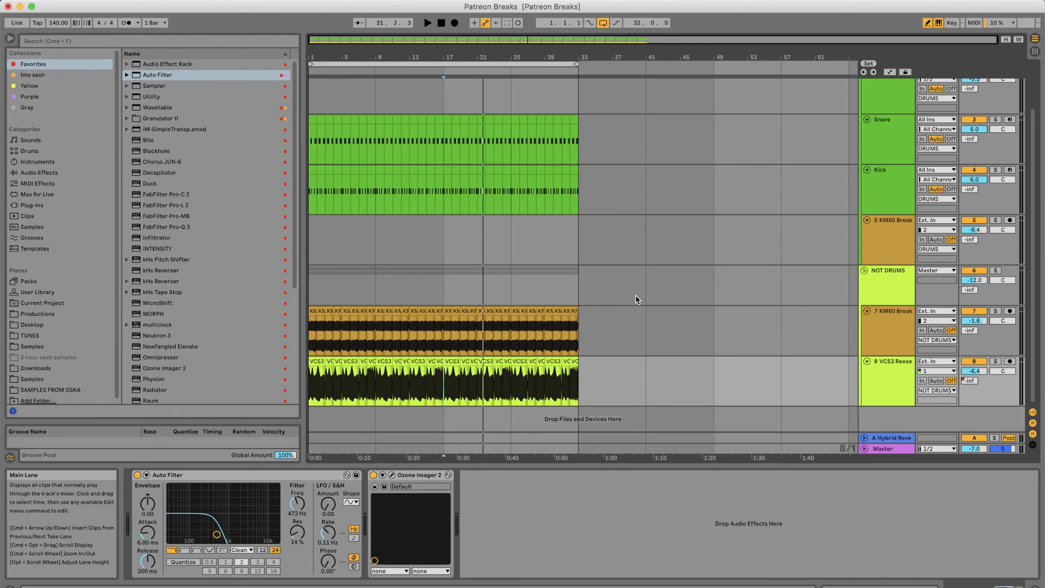
drag(297, 532, 297, 550)
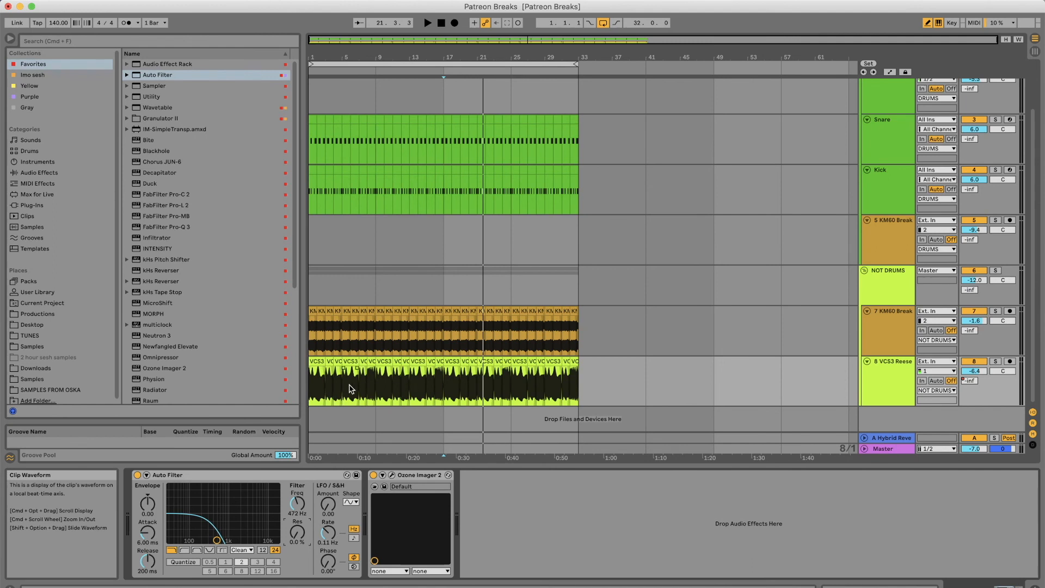
Draw Device On automation for the VCS3 Reese's Auto Filter, switching it on from bar 17 to bar 33
click(227, 478)
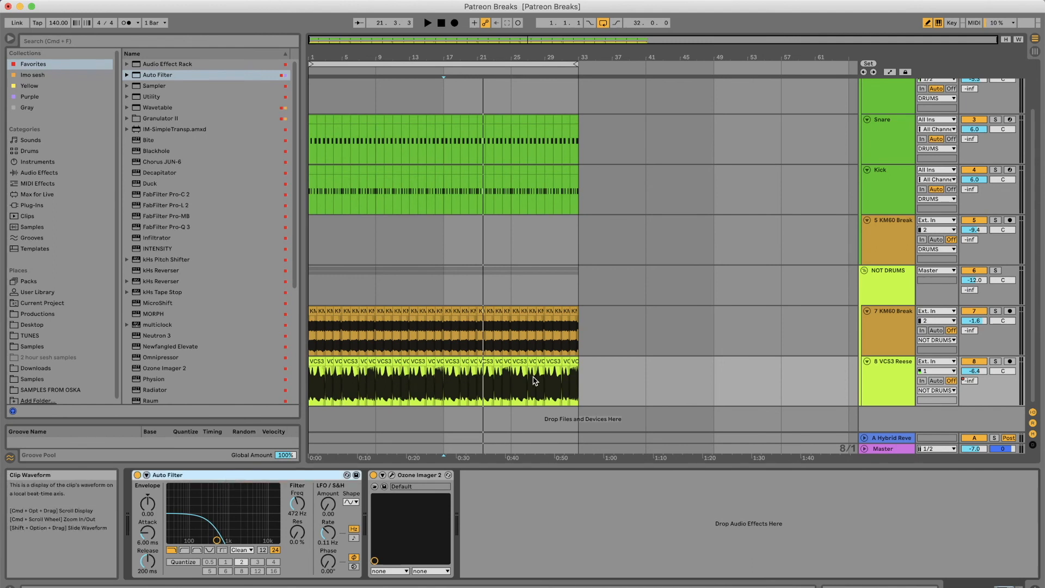
click(680, 326)
right_click(681, 327)
click(697, 430)
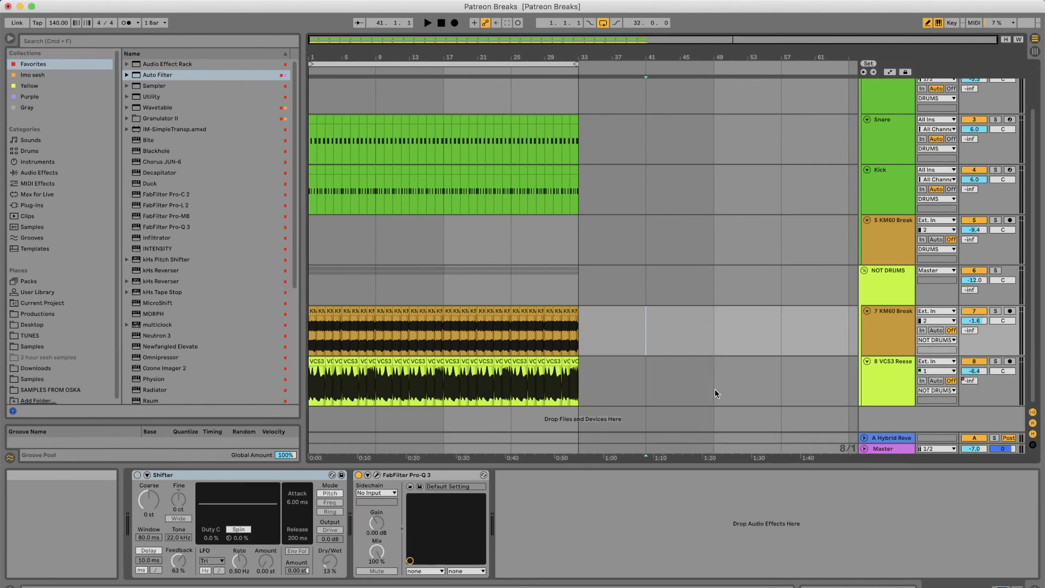
click(889, 72)
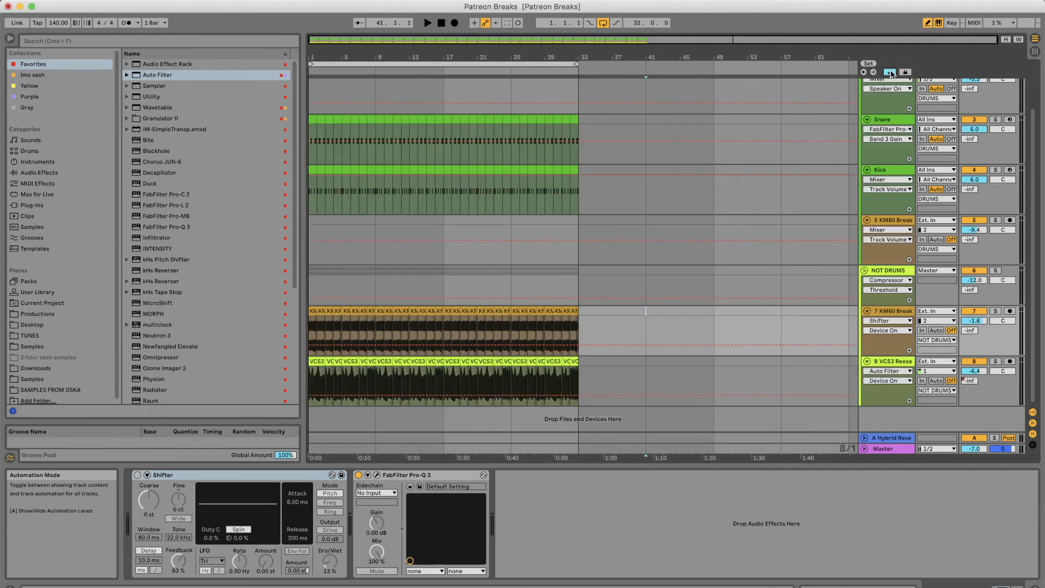
drag(462, 390, 464, 361)
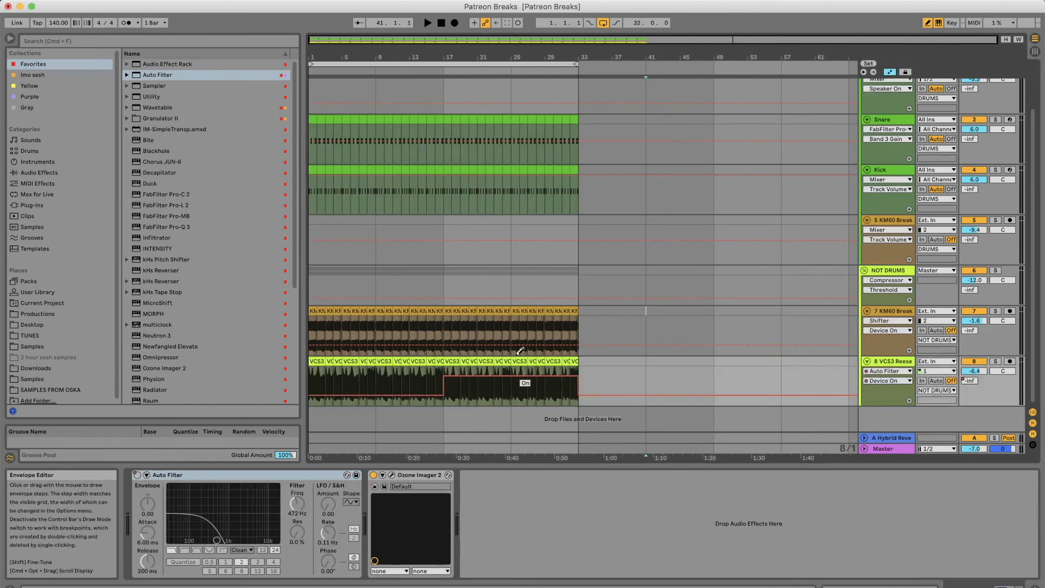
Play the 32-bar arrangement from the start through the filter's entry at bar 17 and review its automation
click(400, 64)
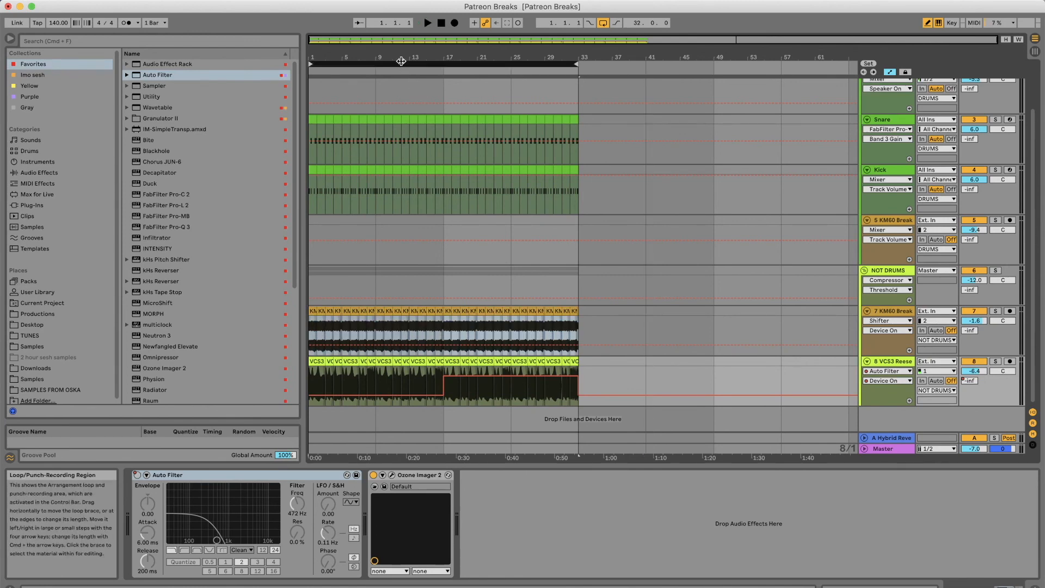
key(space)
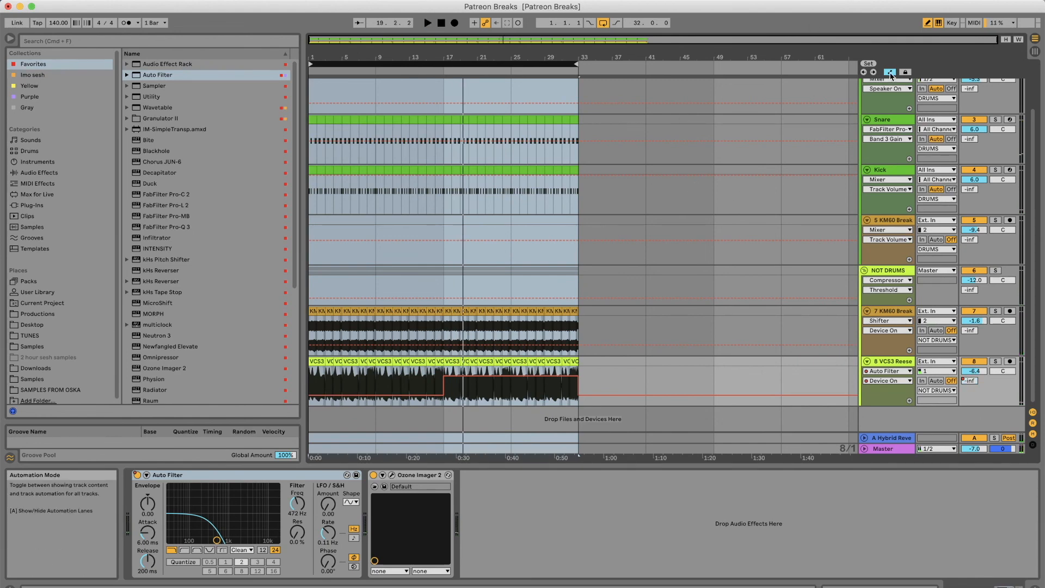
click(890, 72)
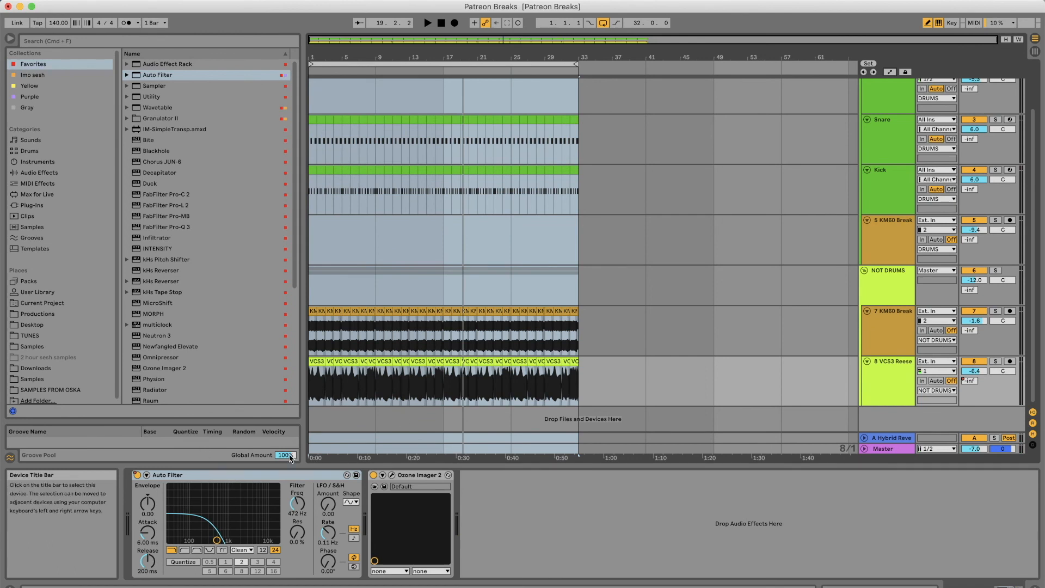
key(a)
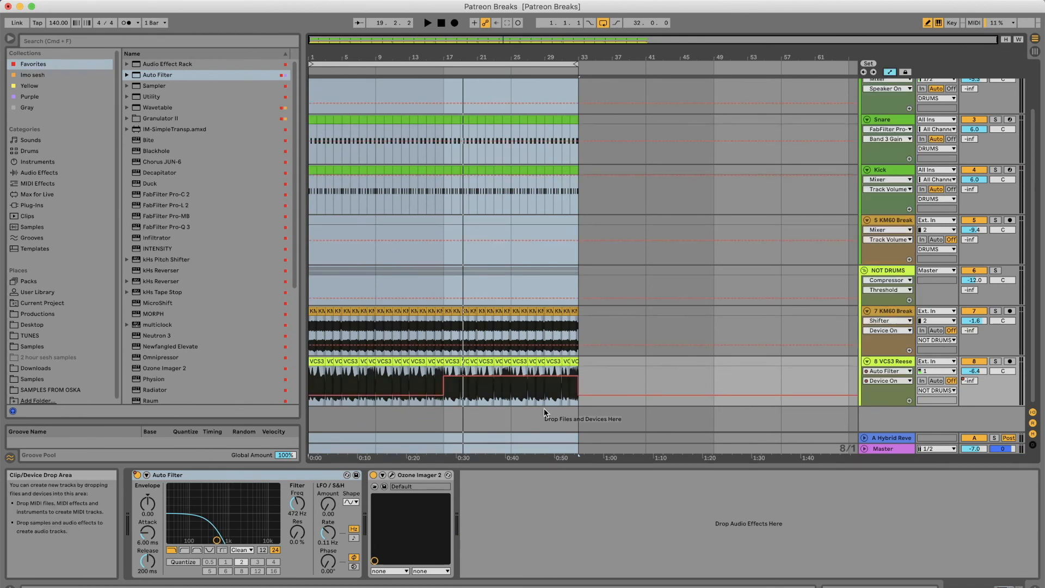
Turn off Draw Mode, clear the Auto Filter's on/off automation from the VCS3 Reese track and duplicate that track
key(b)
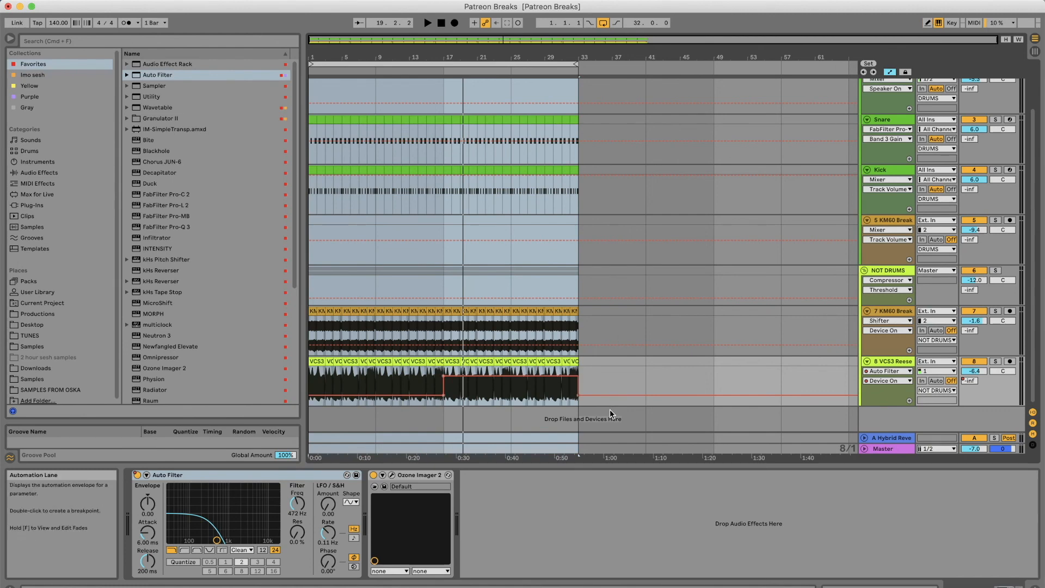
drag(648, 376, 186, 391)
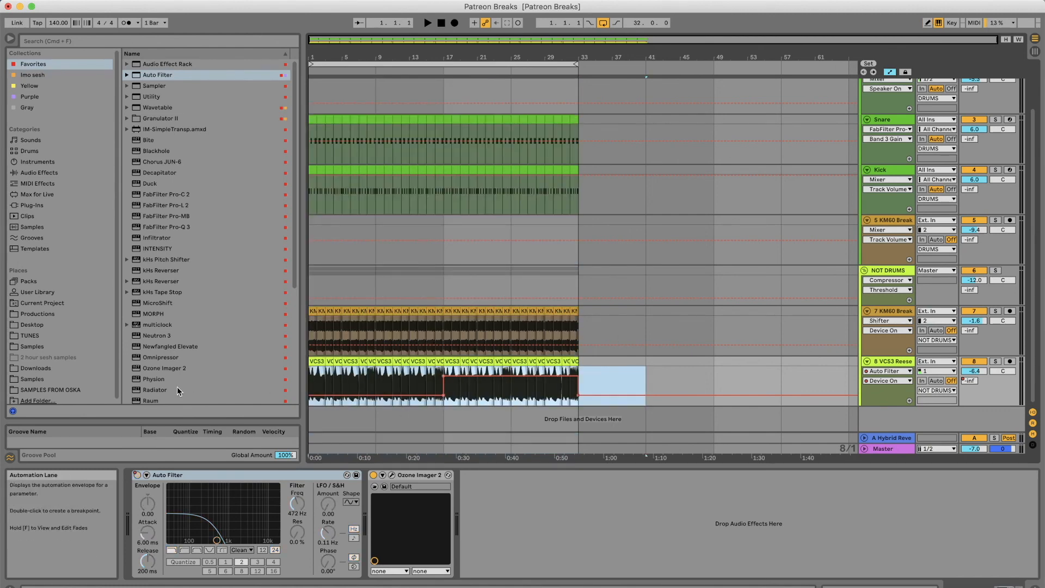
drag(444, 380, 575, 393)
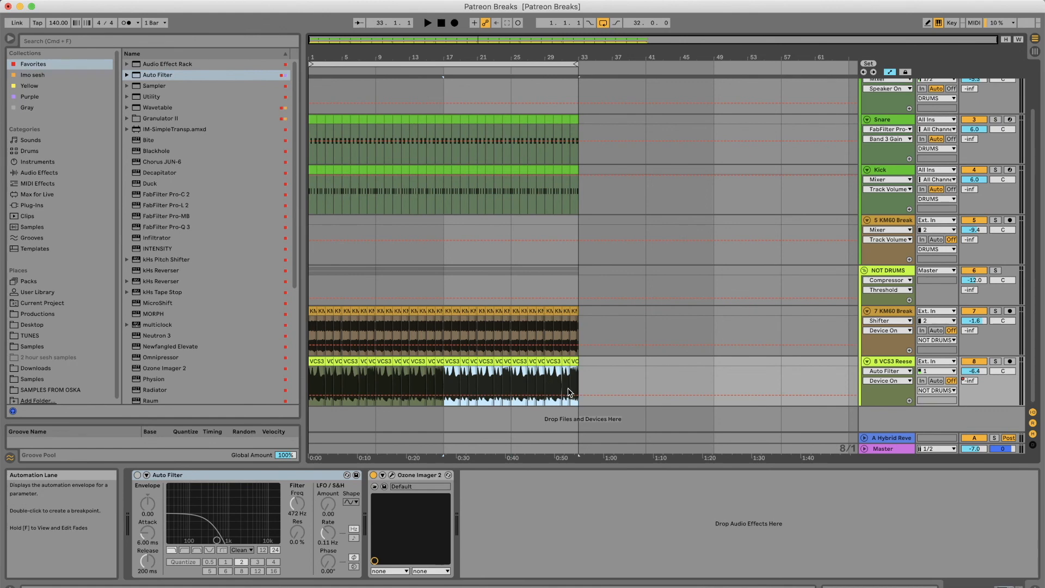
click(879, 363)
key(super+d)
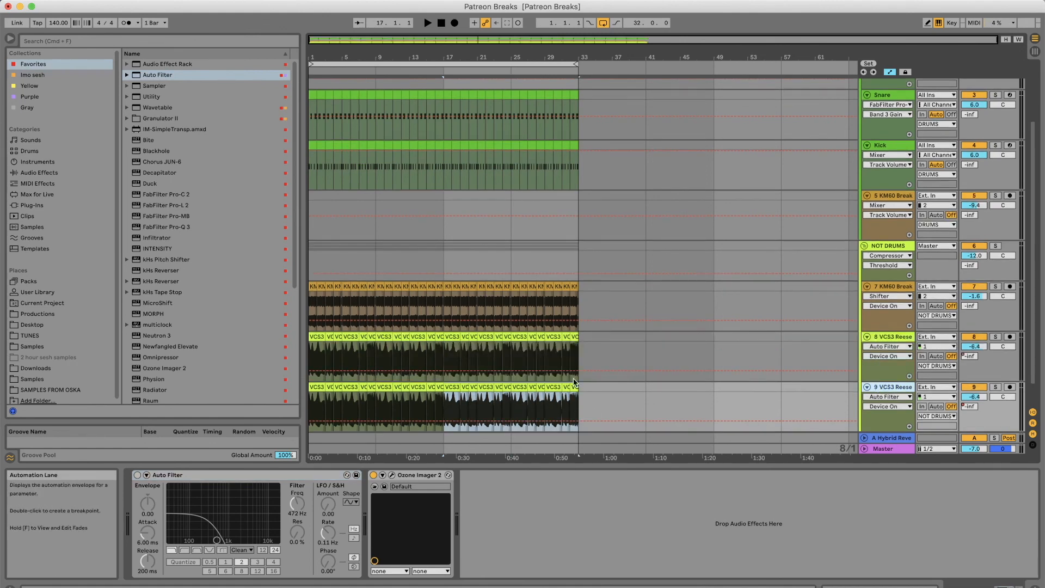
Hide the automation lanes, then delete bars 17 to 33 from the original VCS3 Reese track and bars 1 to 17 from its duplicate
scroll(618, 376, down, 2)
drag(445, 329, 234, 327)
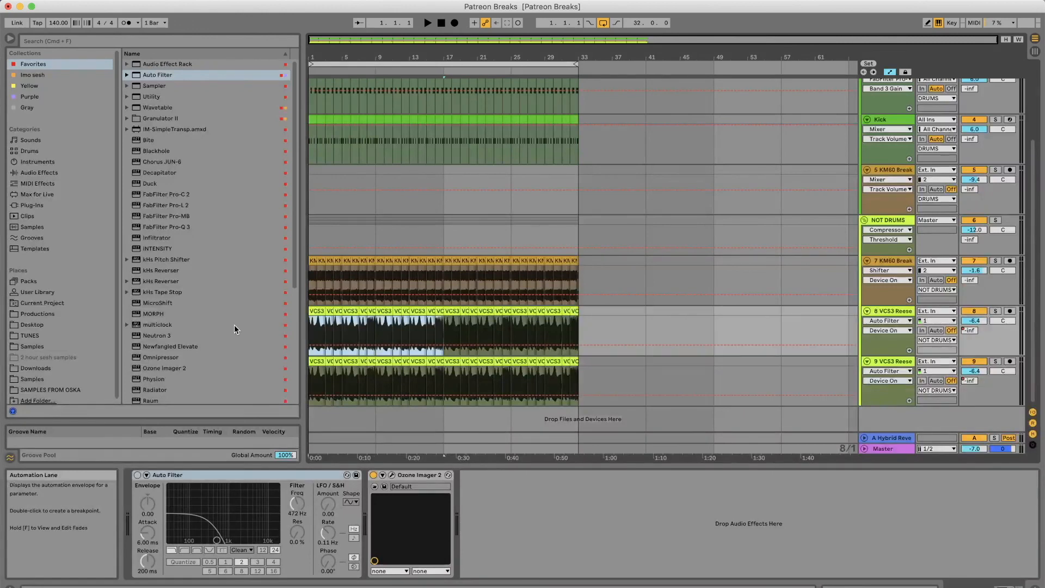
click(891, 71)
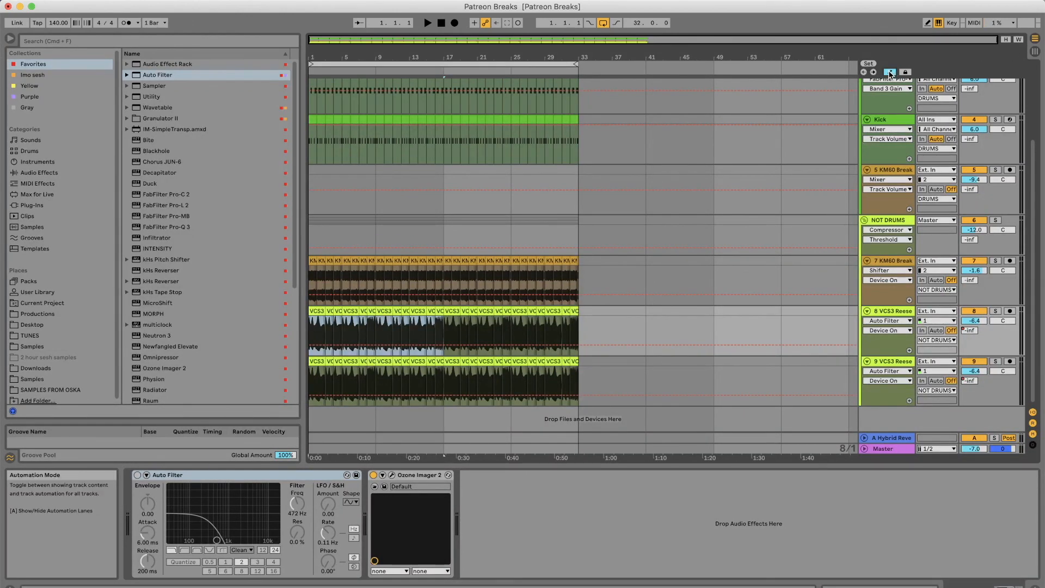
click(444, 326)
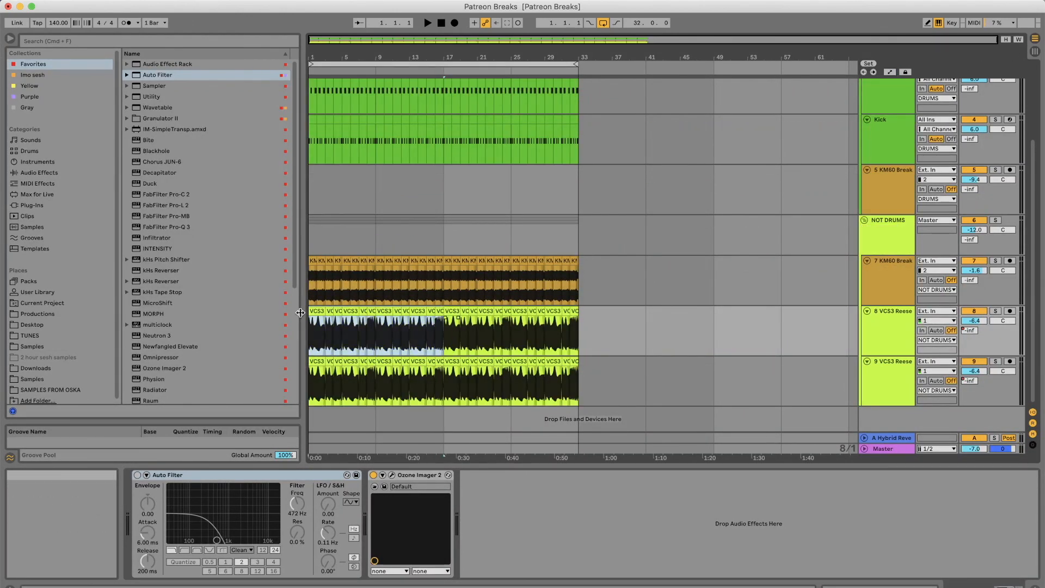
drag(444, 329, 603, 327)
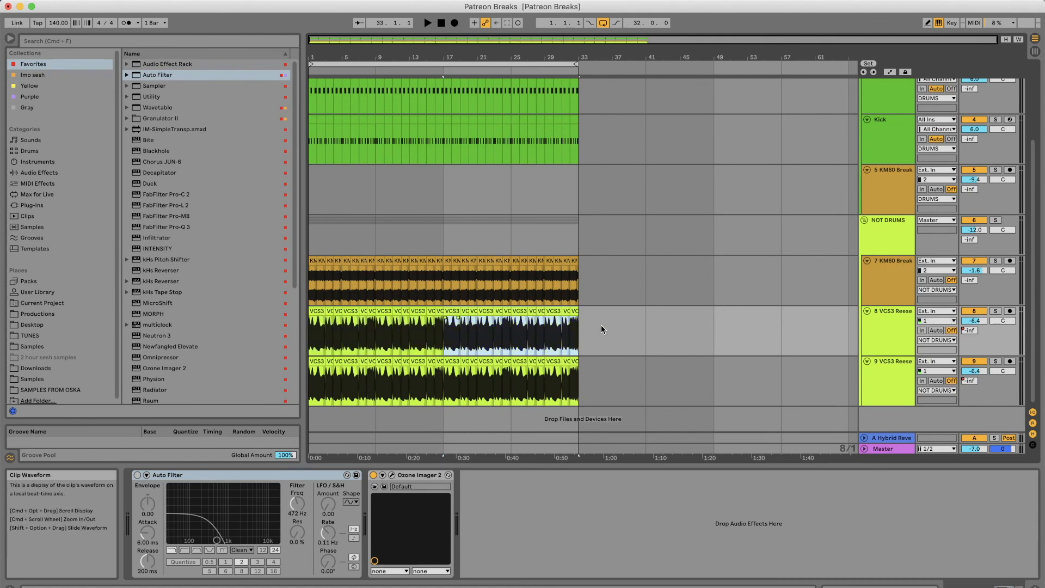
key(Delete)
drag(449, 391, 245, 367)
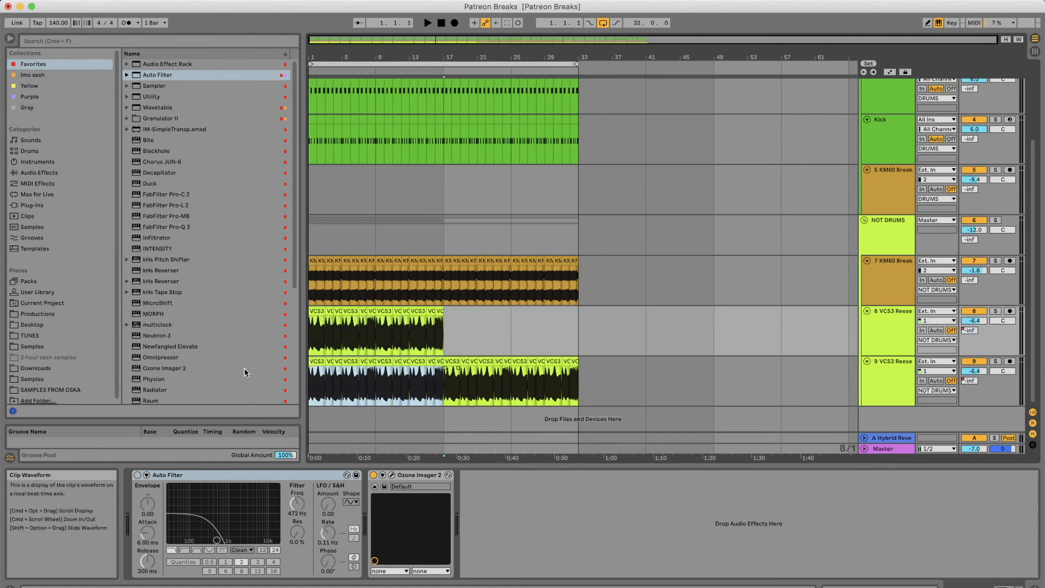
key(Delete)
Set the duplicate VCS3 Reese track's volume to -3.2 dB, switch on its Auto Filter and audition it from bar 17
click(438, 399)
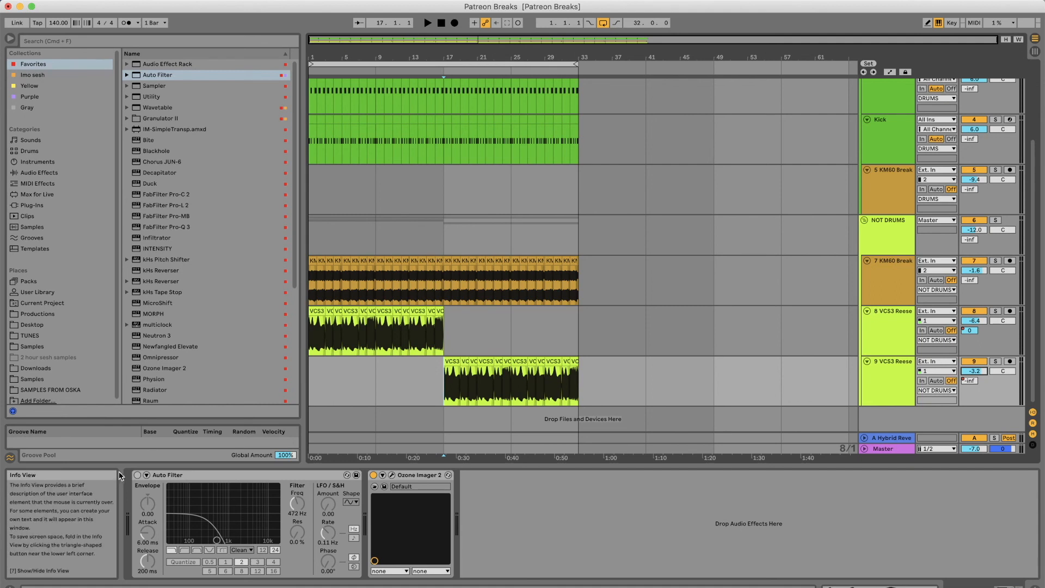
click(137, 476)
key(space)
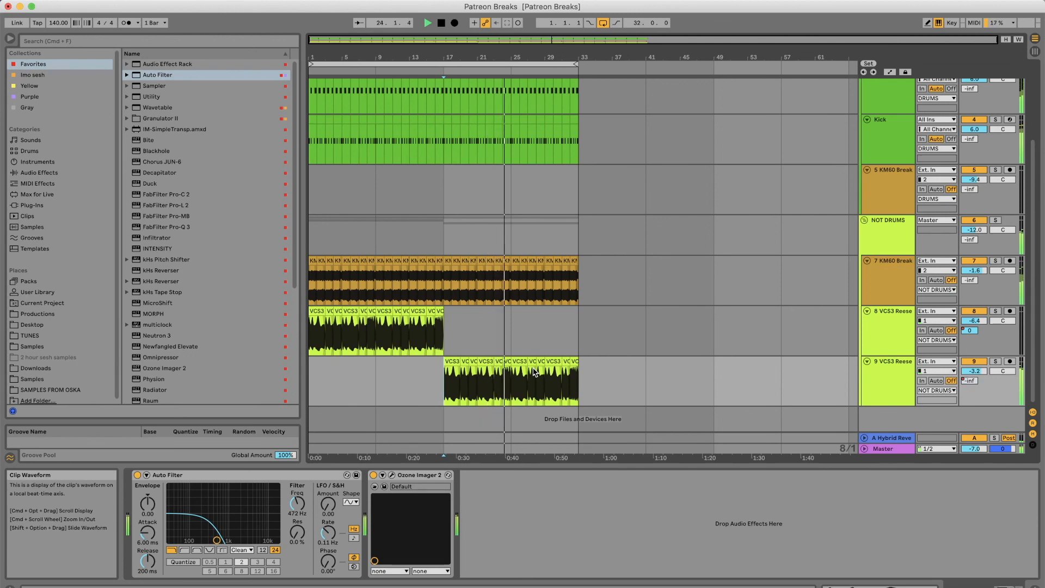
Set the arrangement grid to 1/4 and delete the last two beats of bar 32 from the Snare and Kick tracks
scroll(538, 111, up, 5)
drag(571, 57, 602, 91)
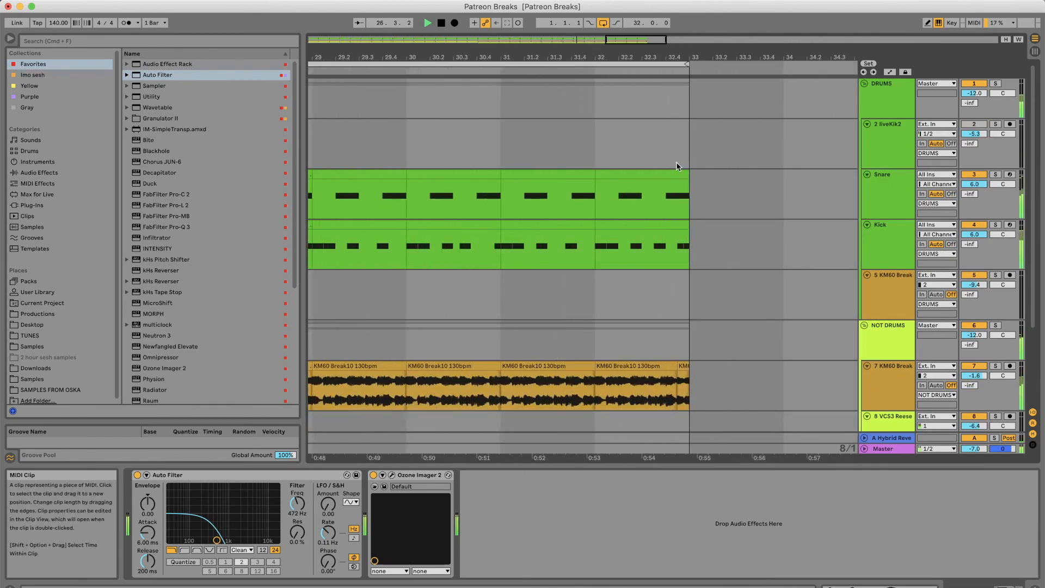
right_click(657, 146)
click(770, 254)
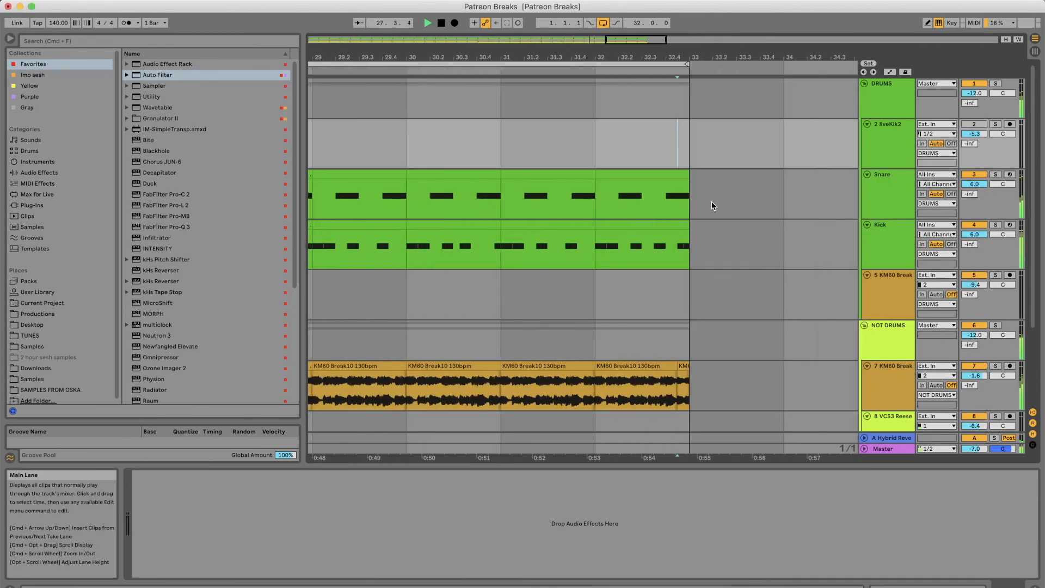
right_click(739, 187)
click(758, 287)
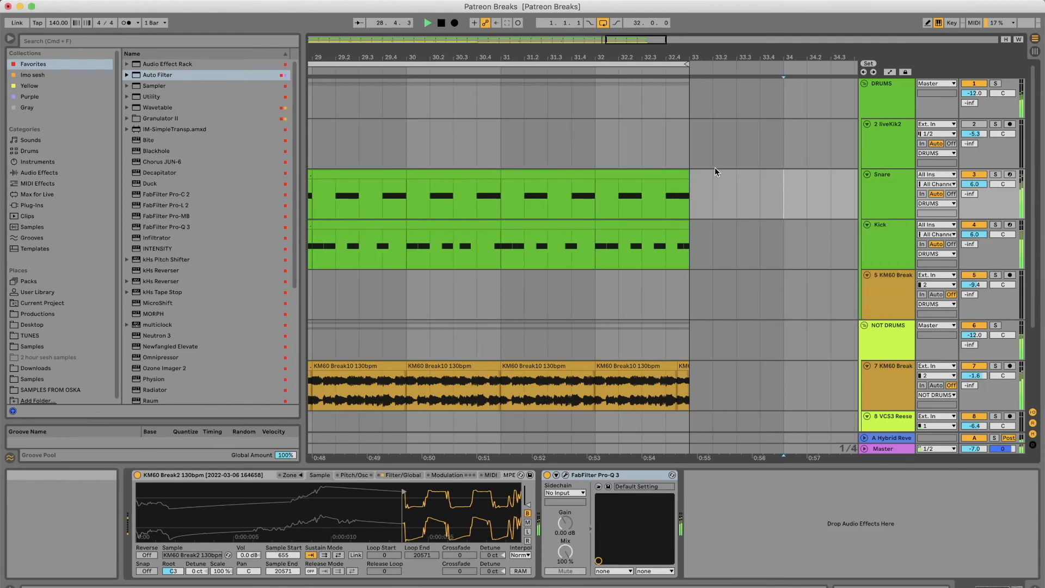
drag(724, 182, 652, 228)
key(Delete)
drag(624, 57, 573, 52)
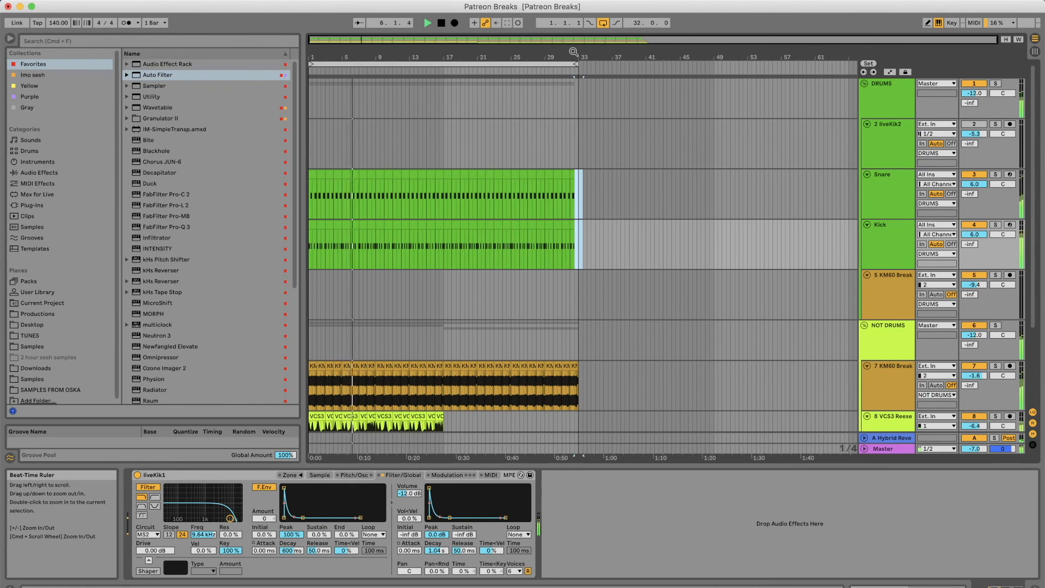
Check the playing tracks' levels and sends in the Session mixer, return to the arrangement and stop playback
click(1036, 50)
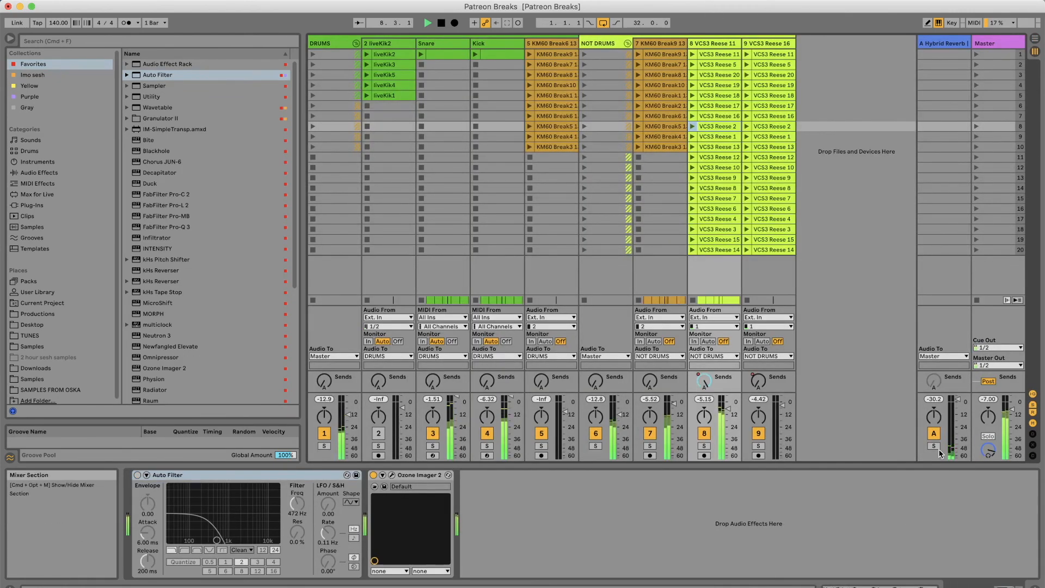
click(1035, 41)
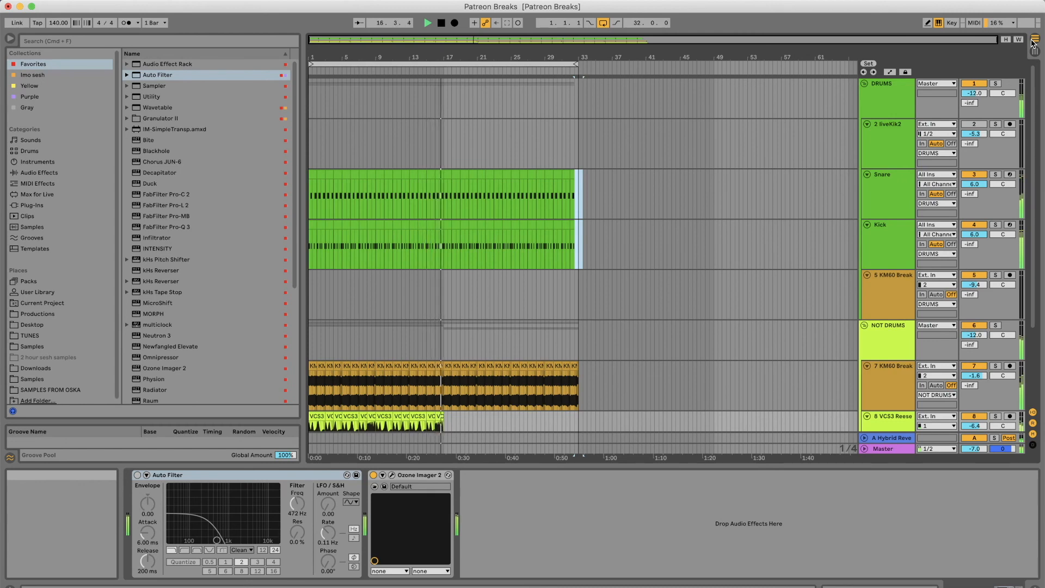
key(space)
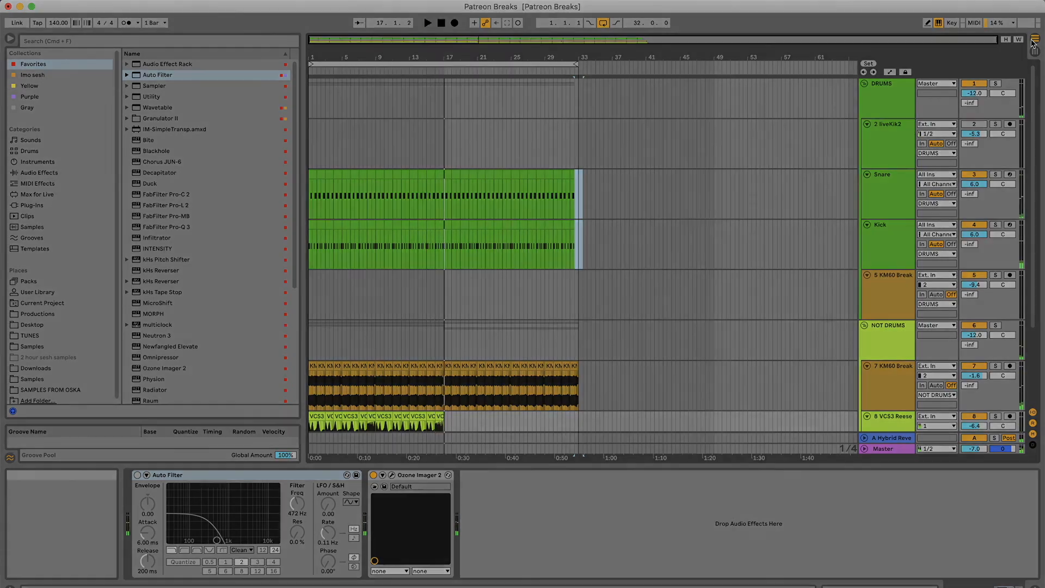